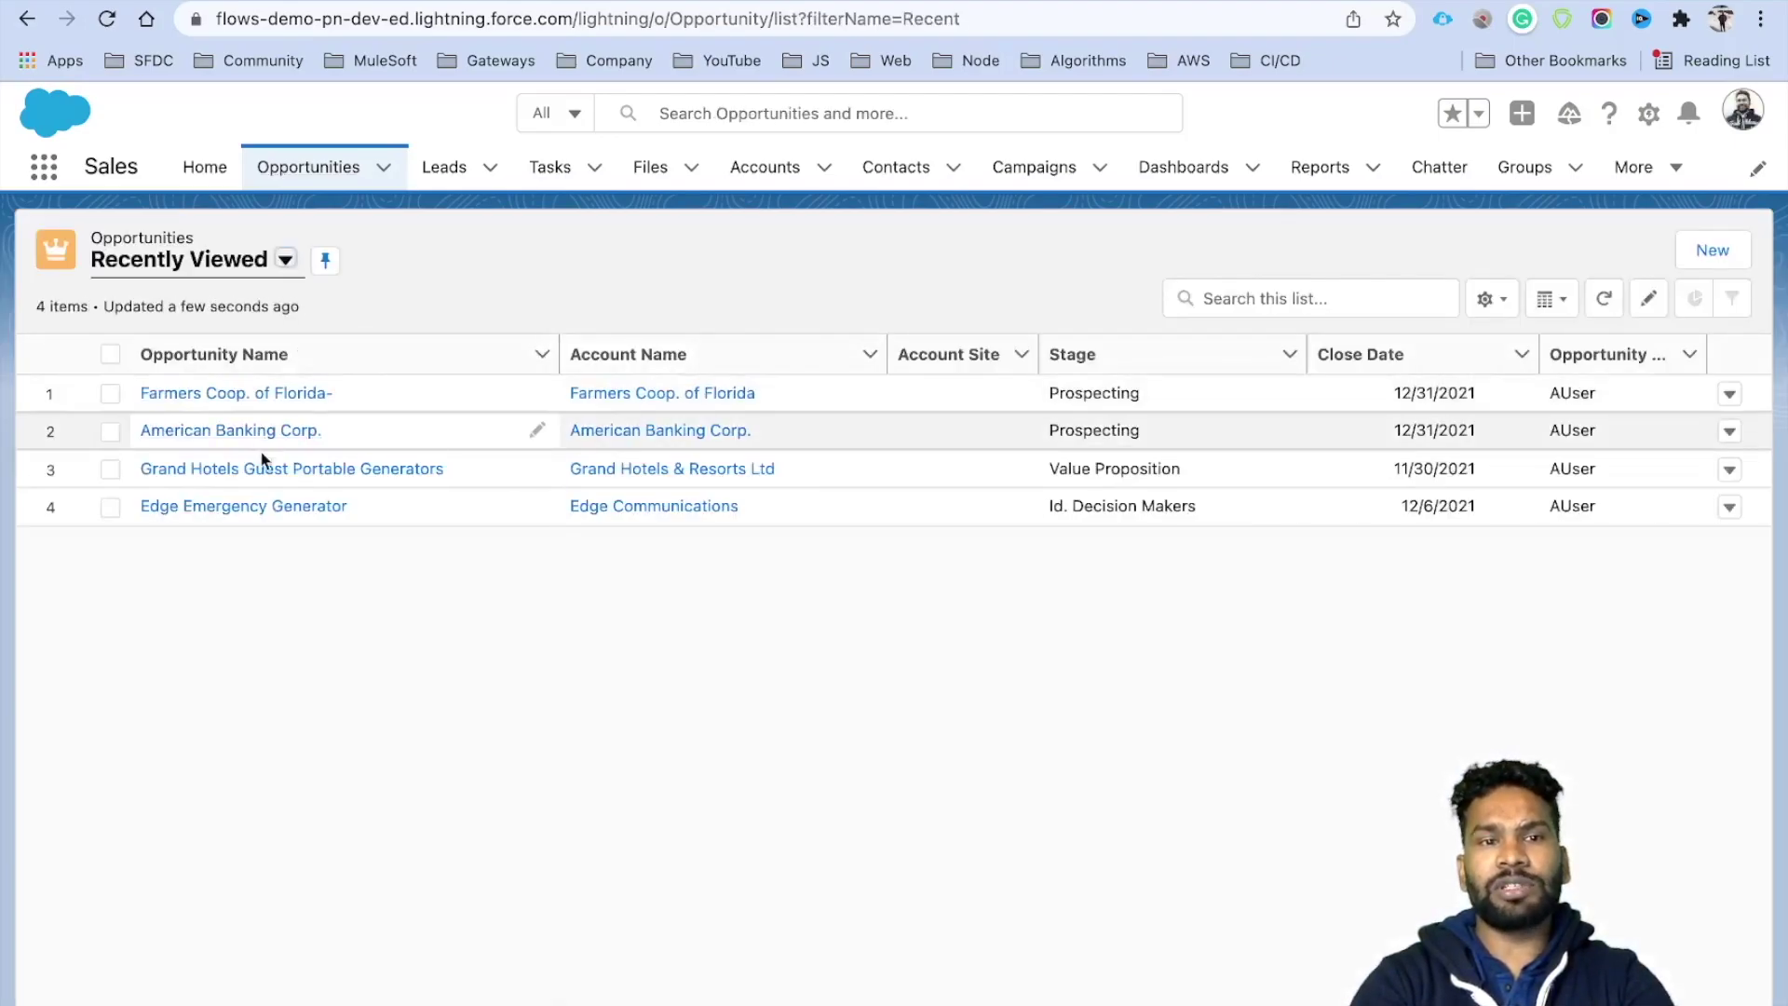
Open the Grand Hotels Guest Portable Generators opportunity and bring up the discount fields in its details.
left_click(266, 471)
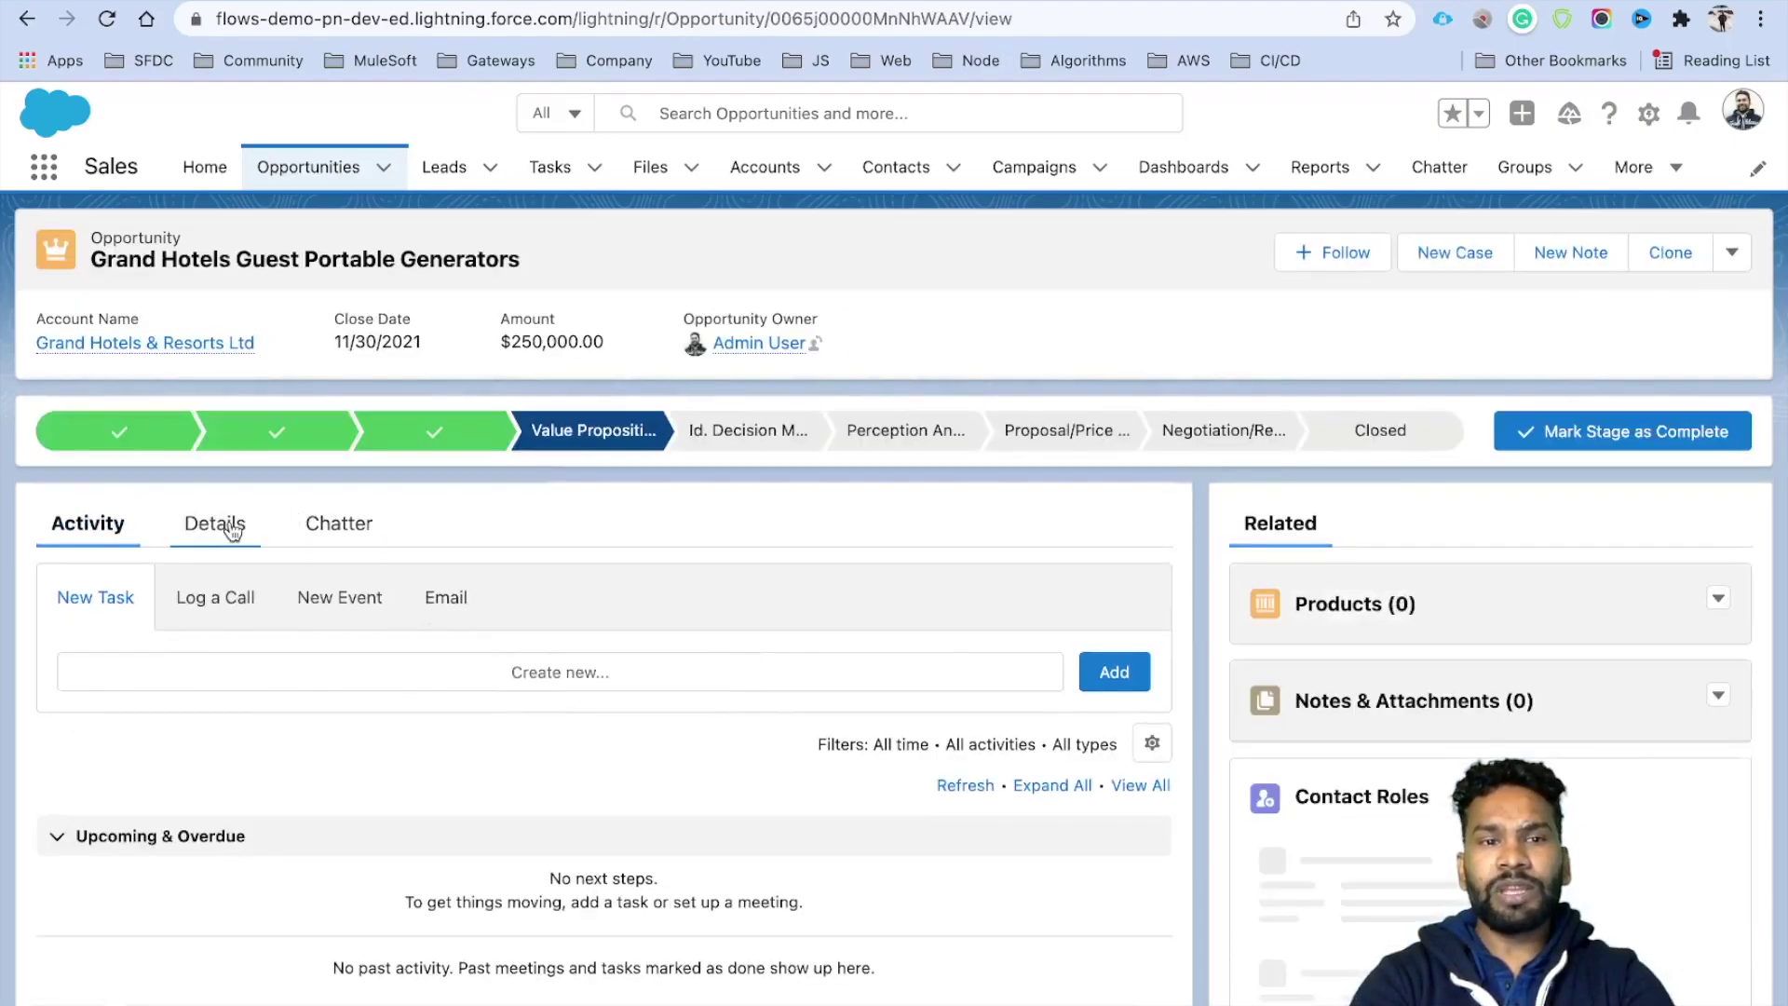
left_click(231, 526)
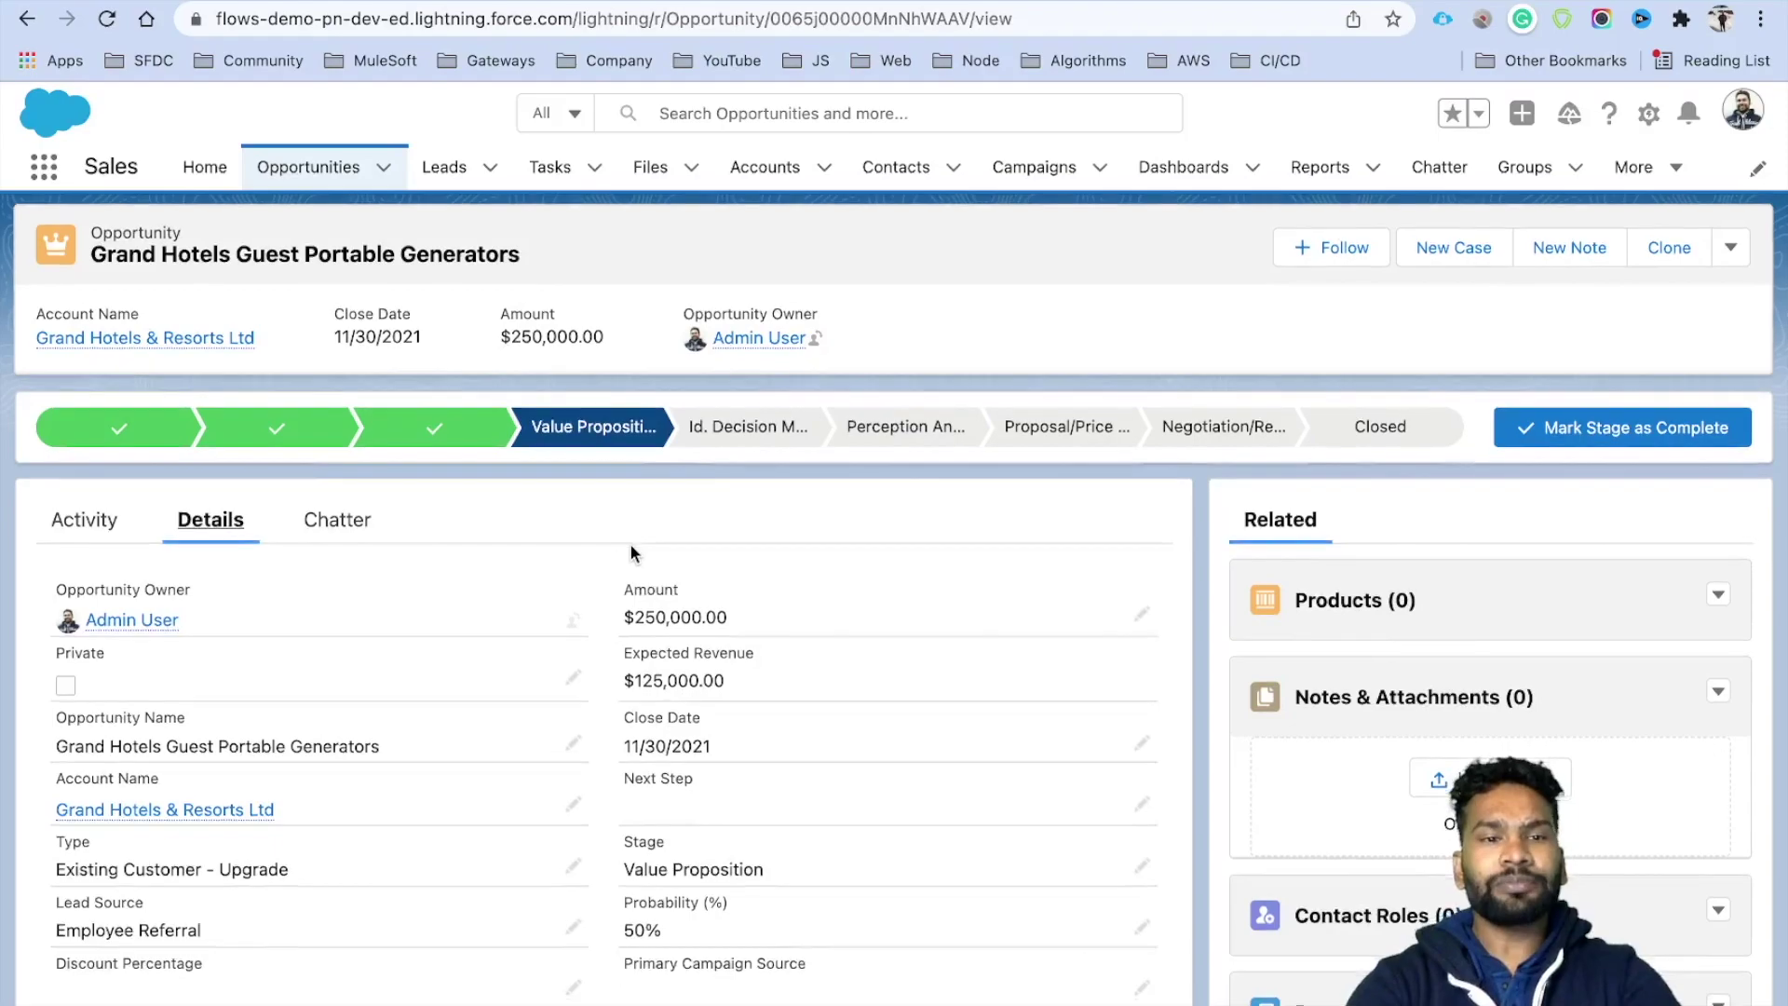
scroll(630, 556, "down", 5)
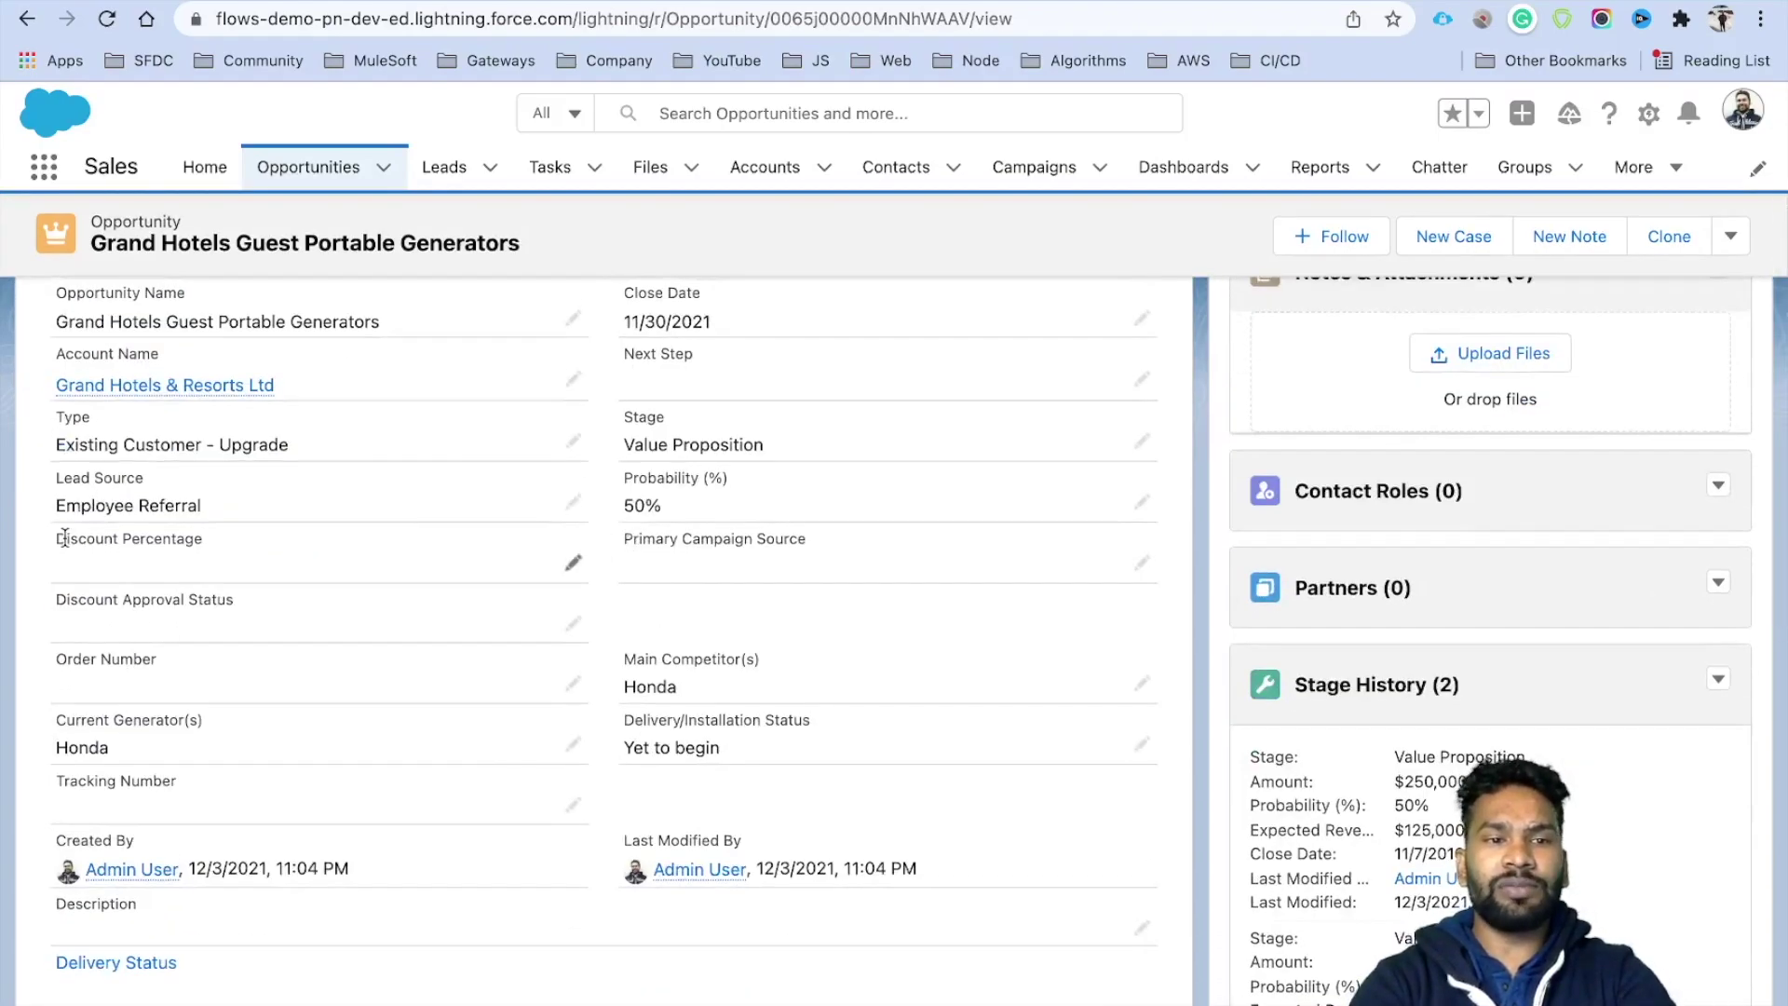
left_click_drag(53, 538, 61, 606)
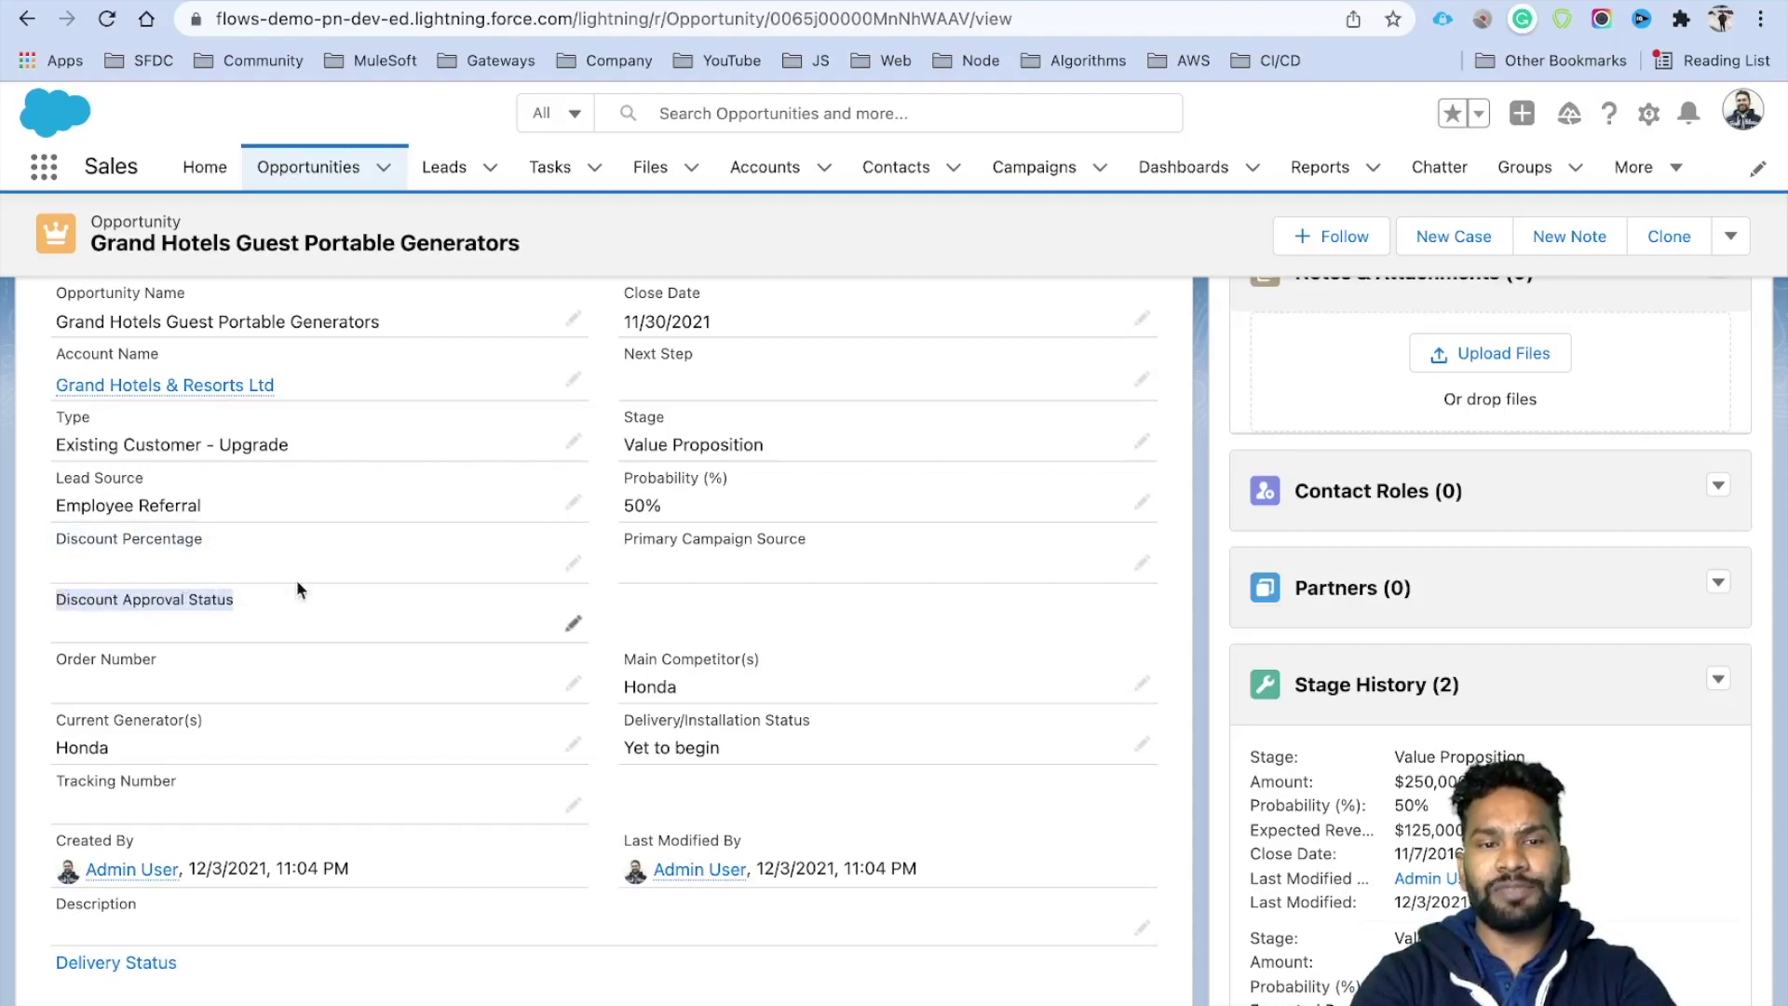
Set the opportunity's Discount Percentage to 3 and save the record.
left_click(570, 562)
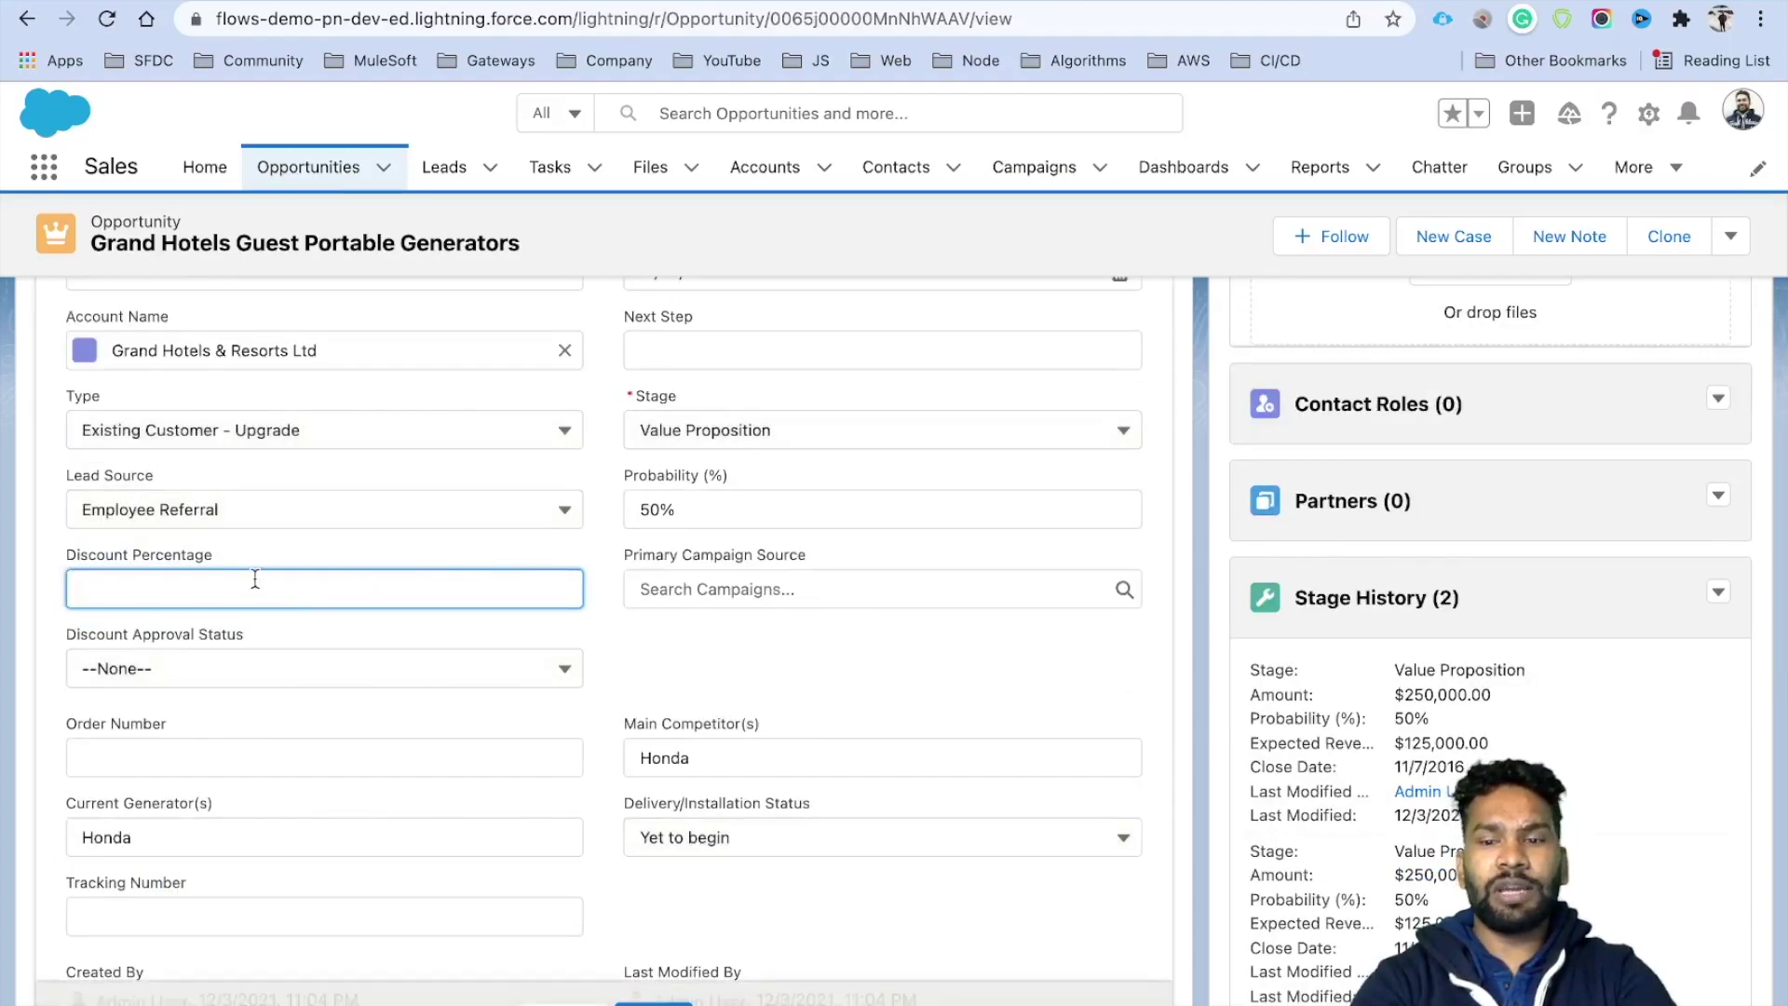
type("3")
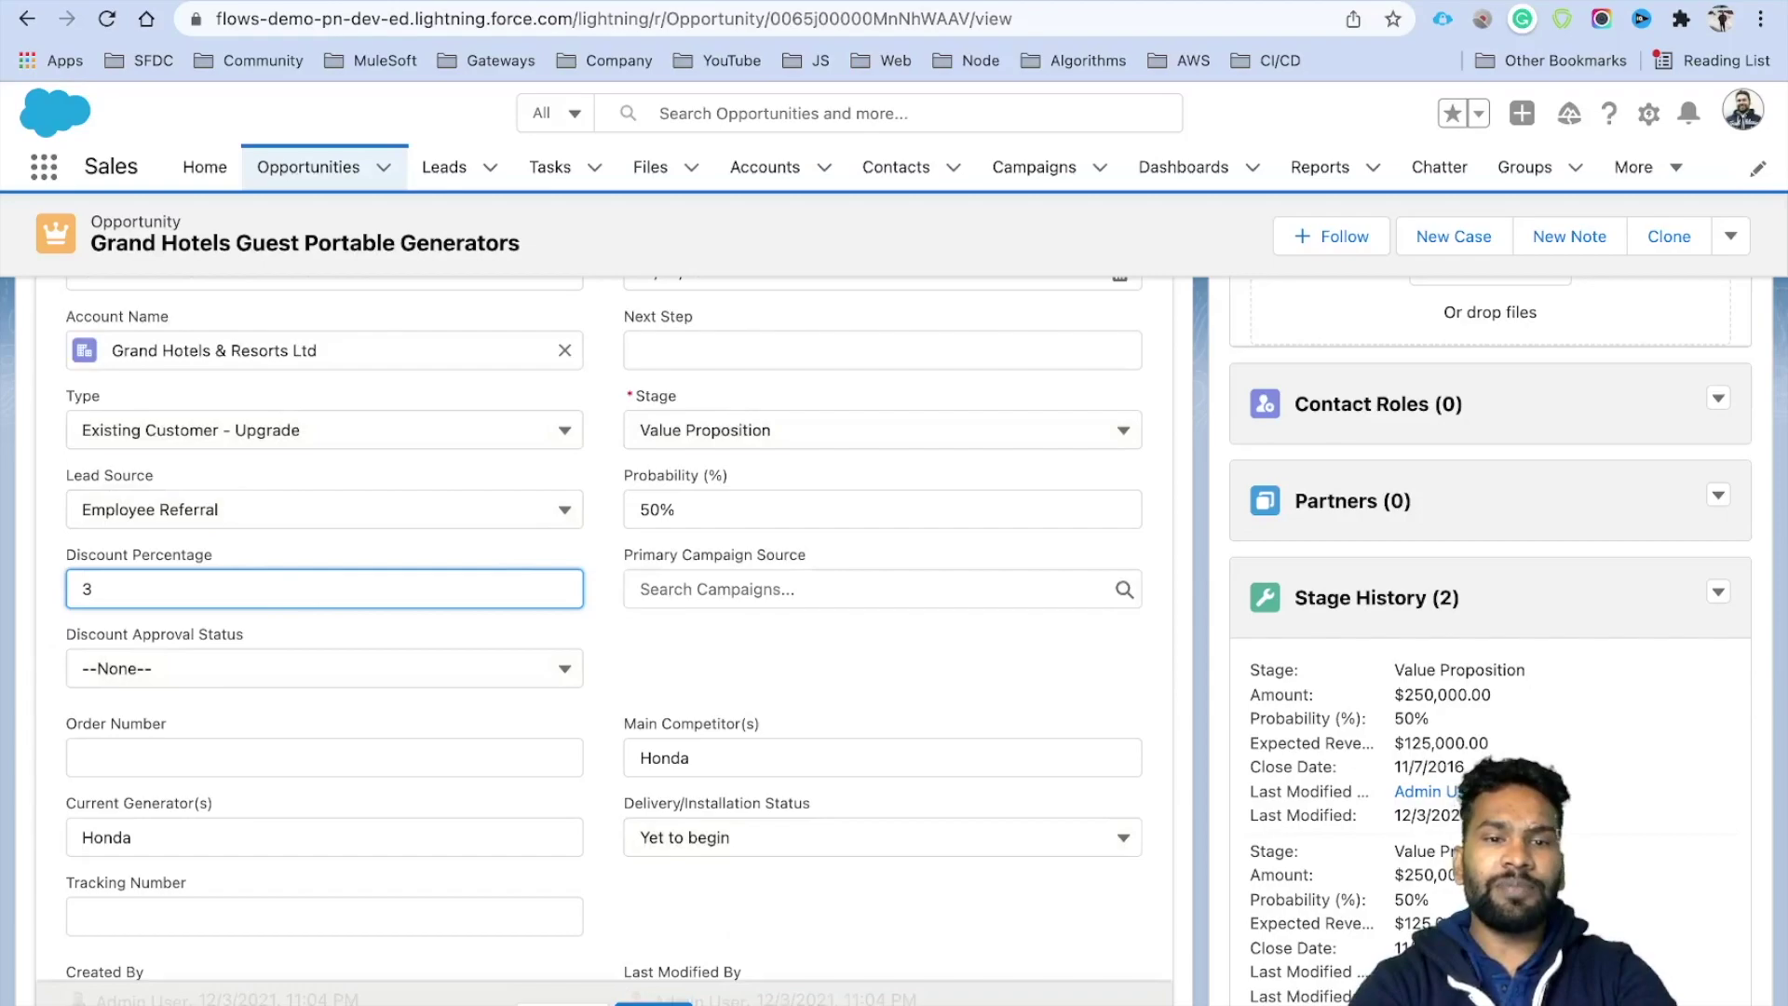
key("Return")
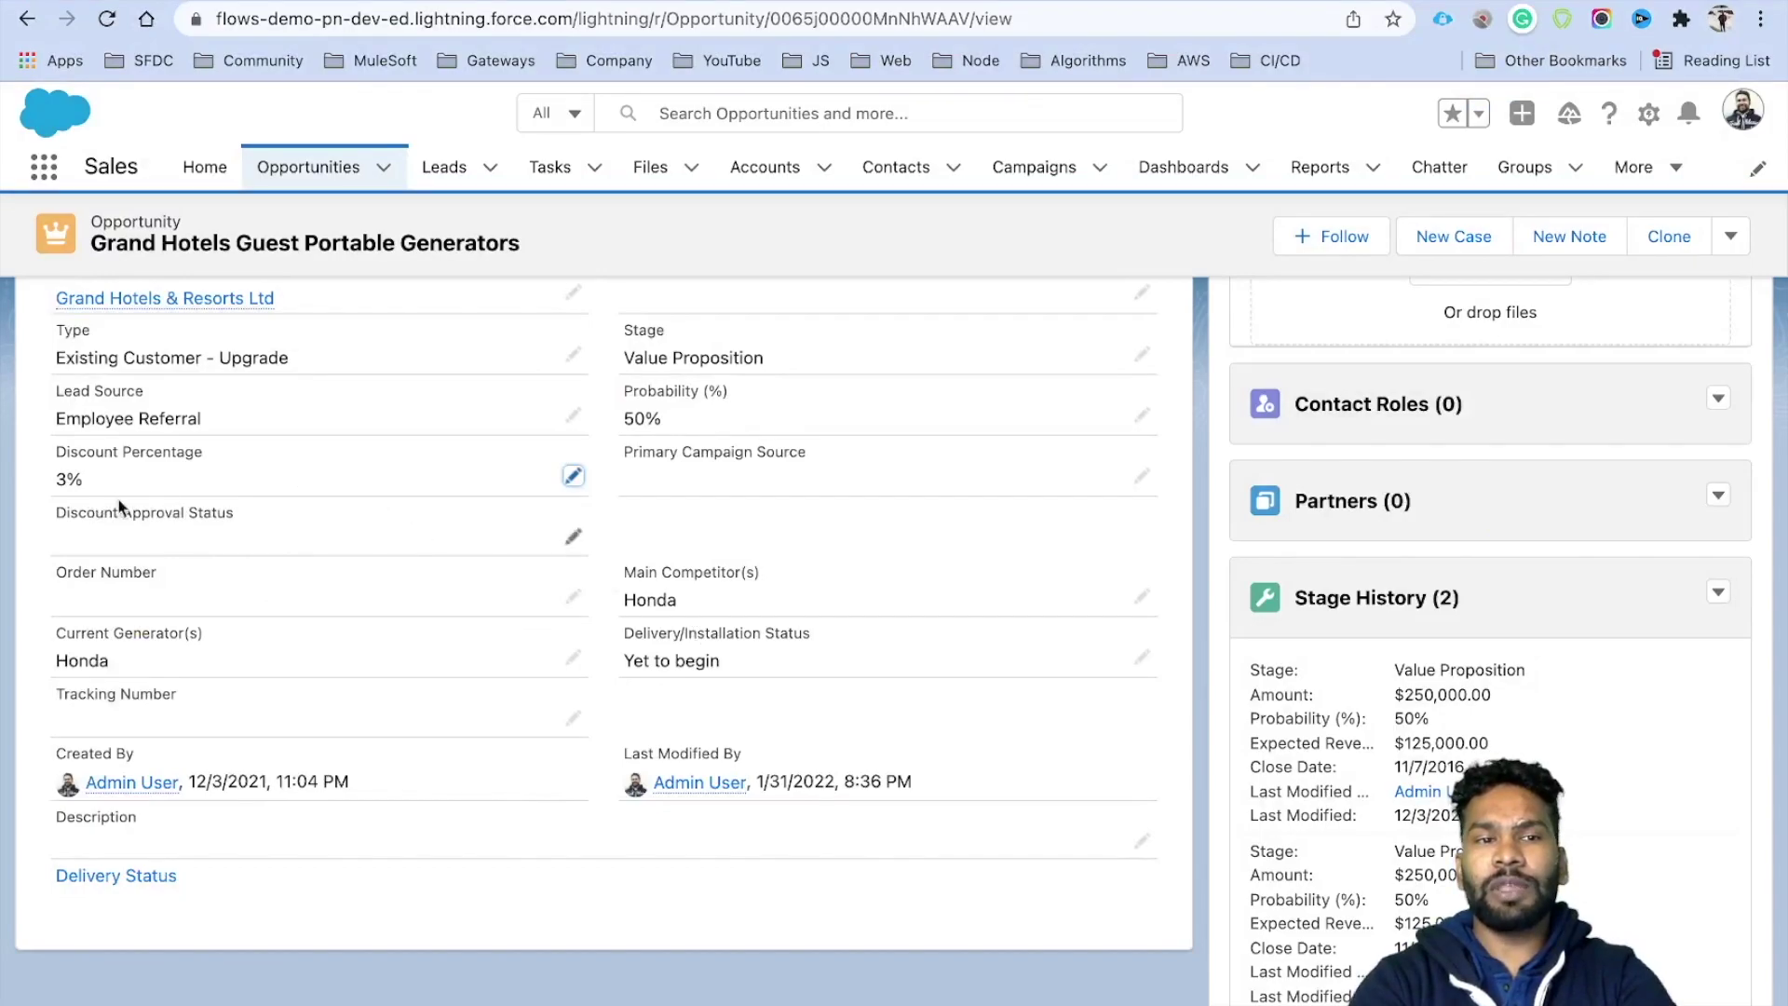
Submit the Grand Hotels Guest Portable Generators opportunity for approval without a comment.
scroll(989, 568, "up", 1)
scroll(990, 561, "up", 3)
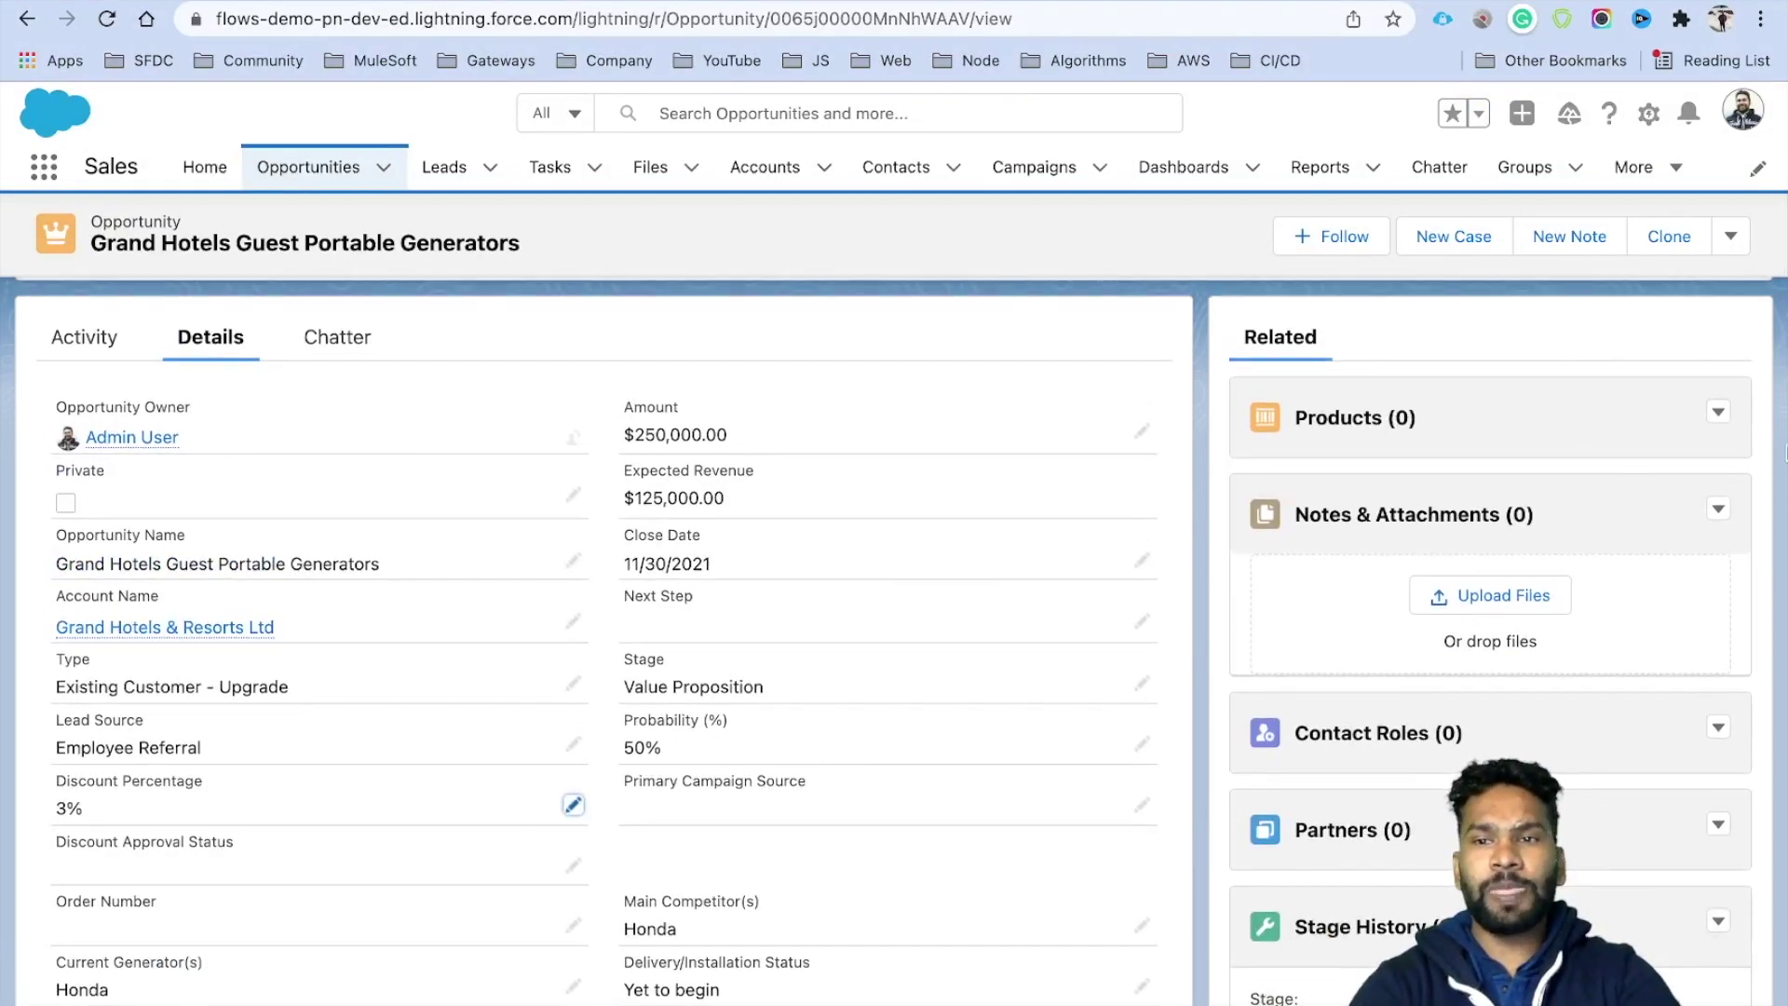
left_click(1731, 239)
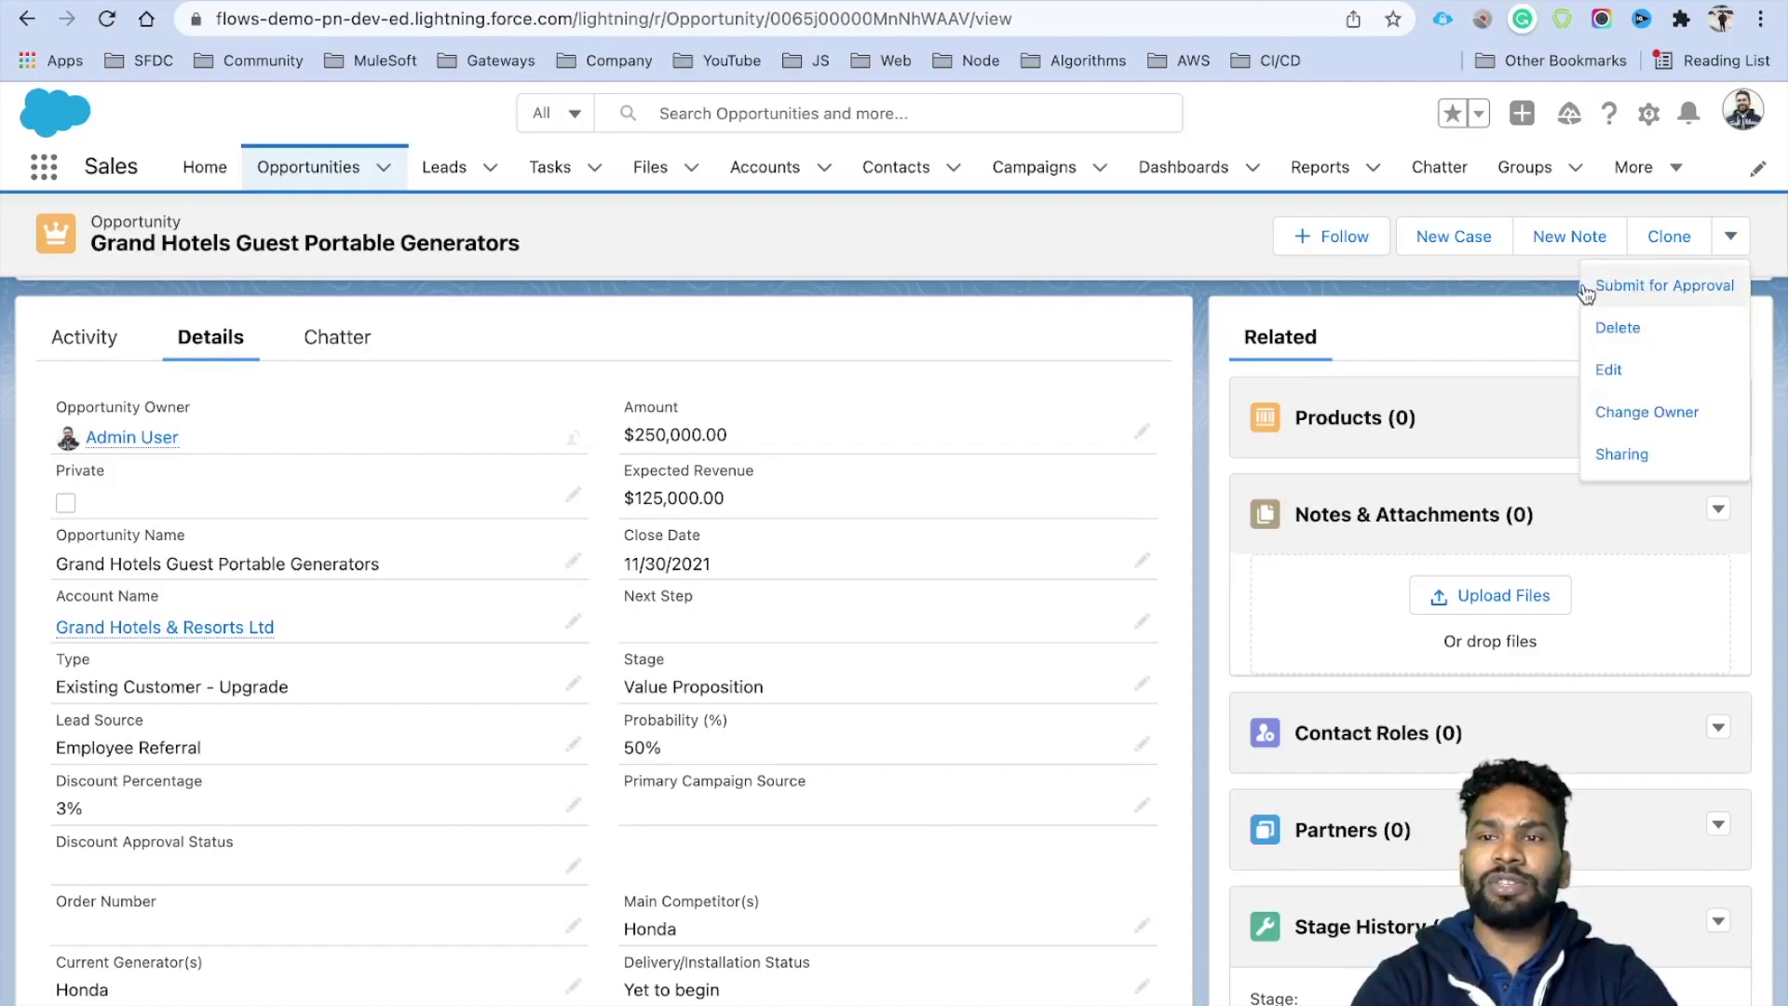
left_click(1654, 286)
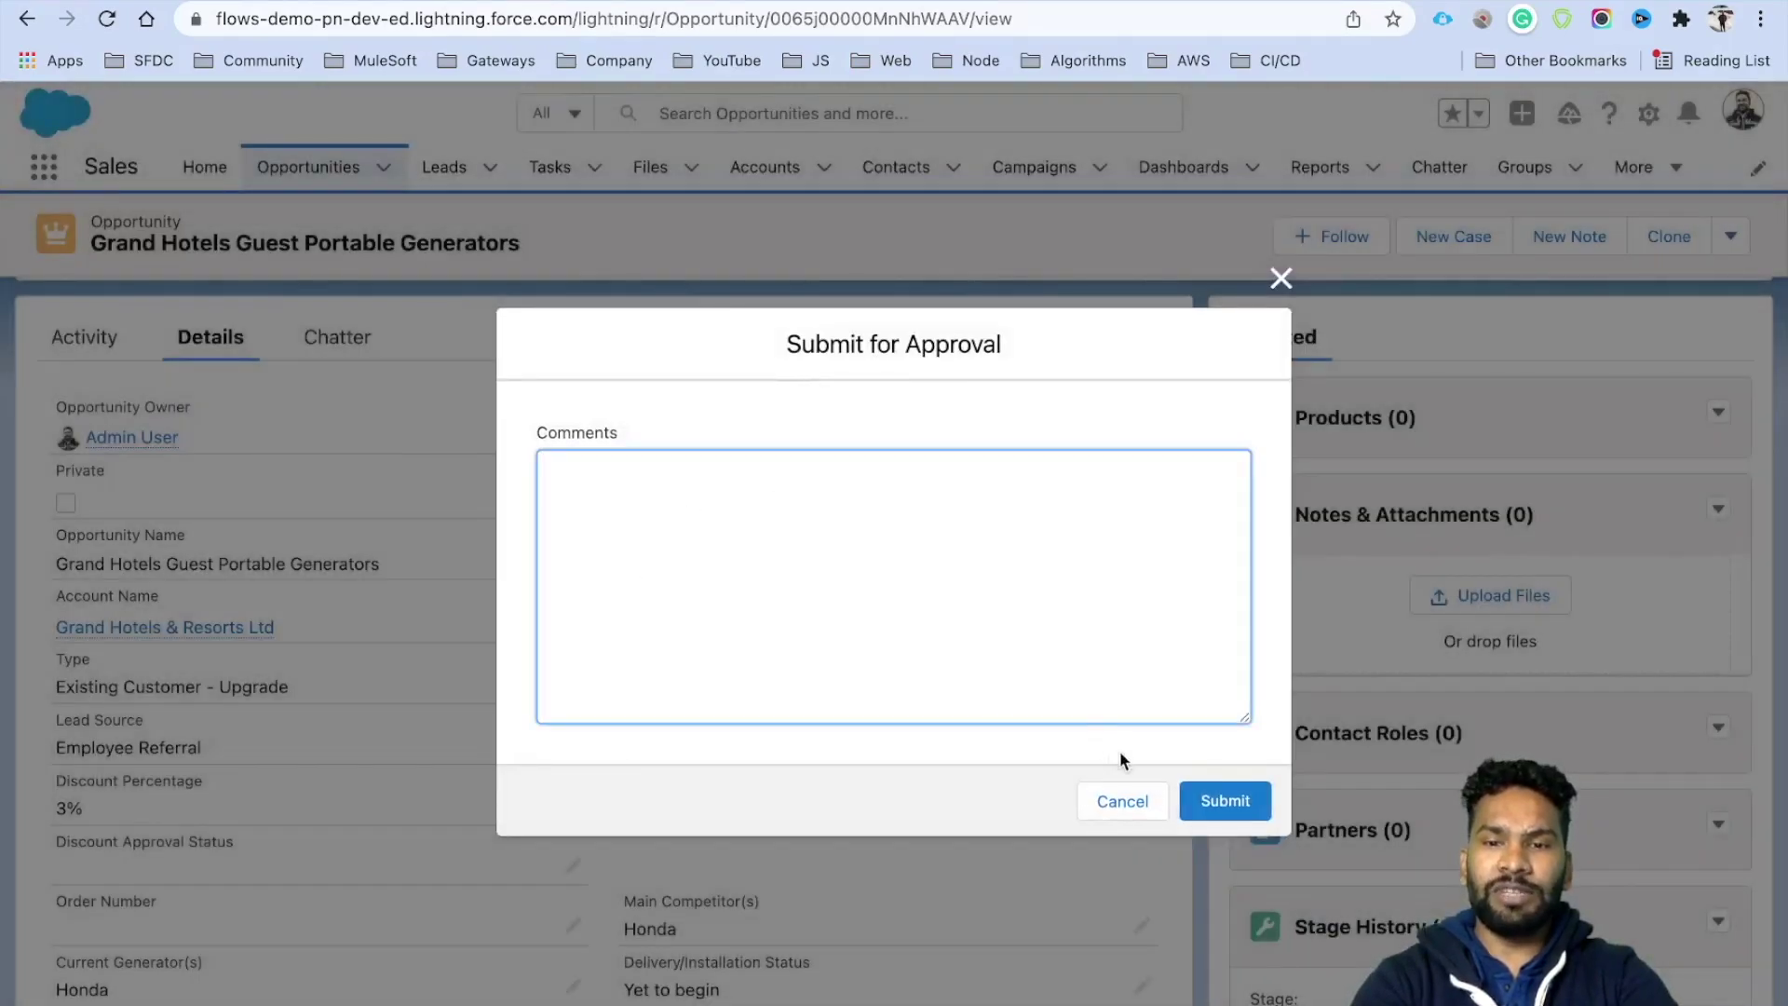
left_click(1220, 802)
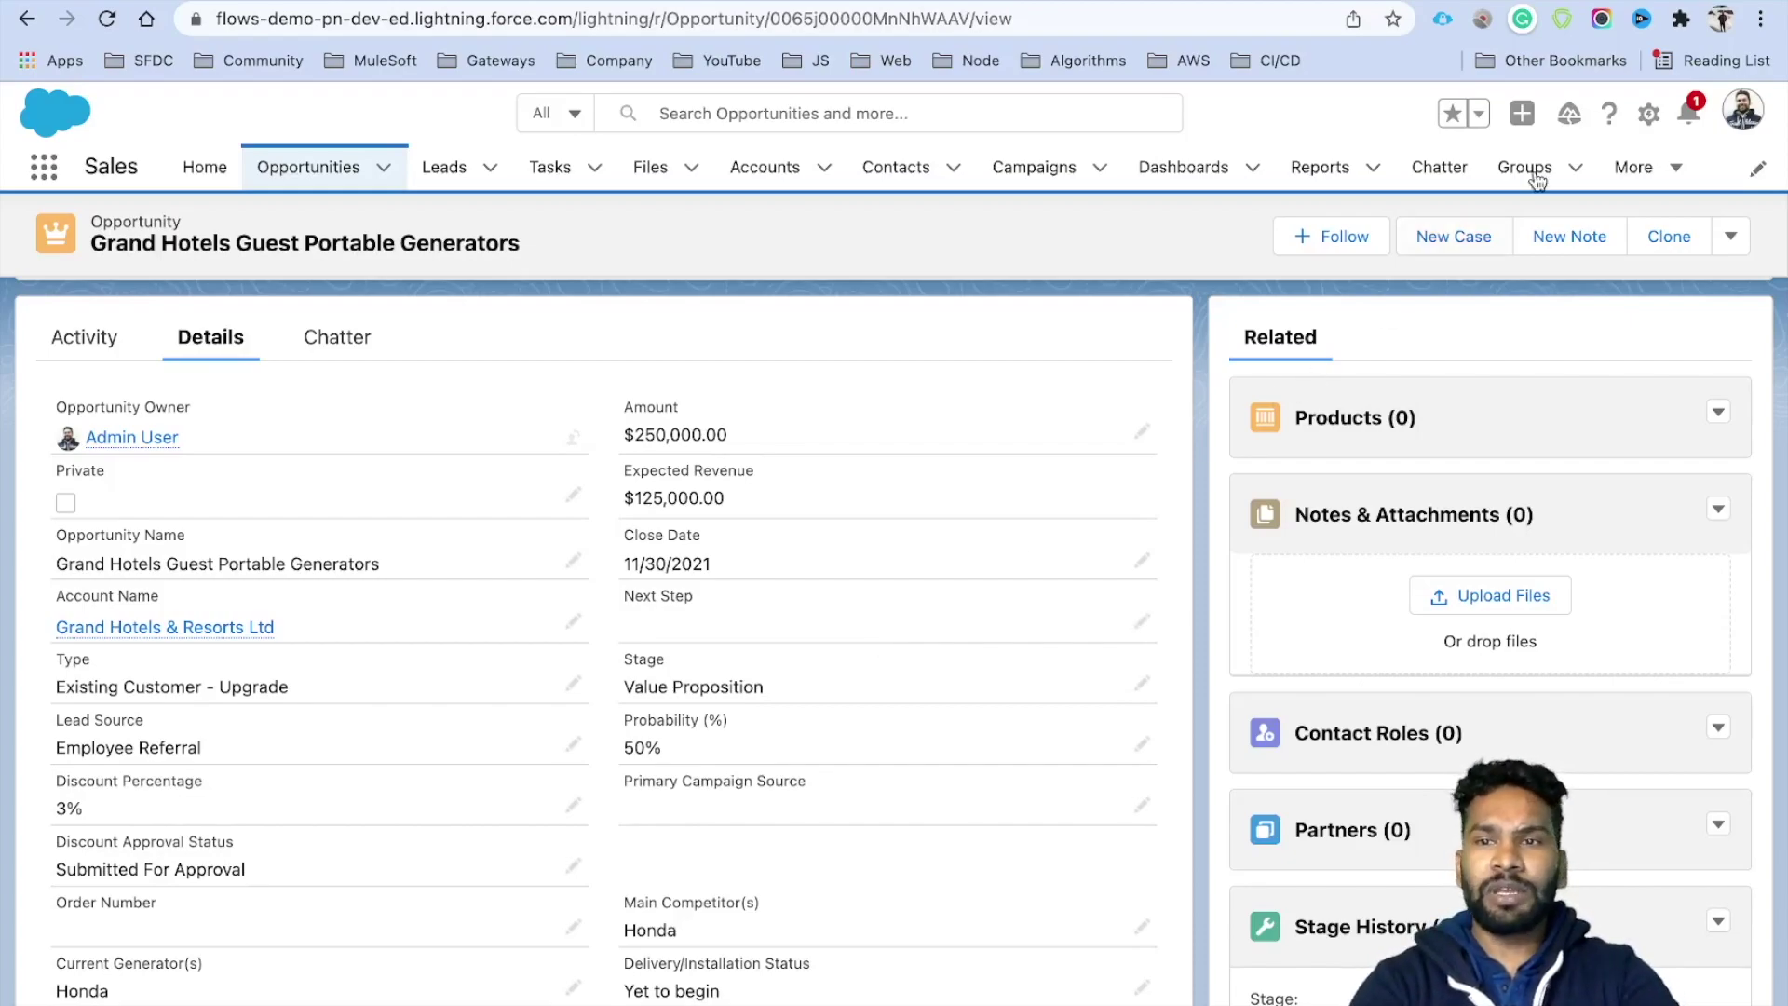
Find Flows in Setup and start a new record-triggered flow.
left_click(1649, 113)
left_click(1597, 186)
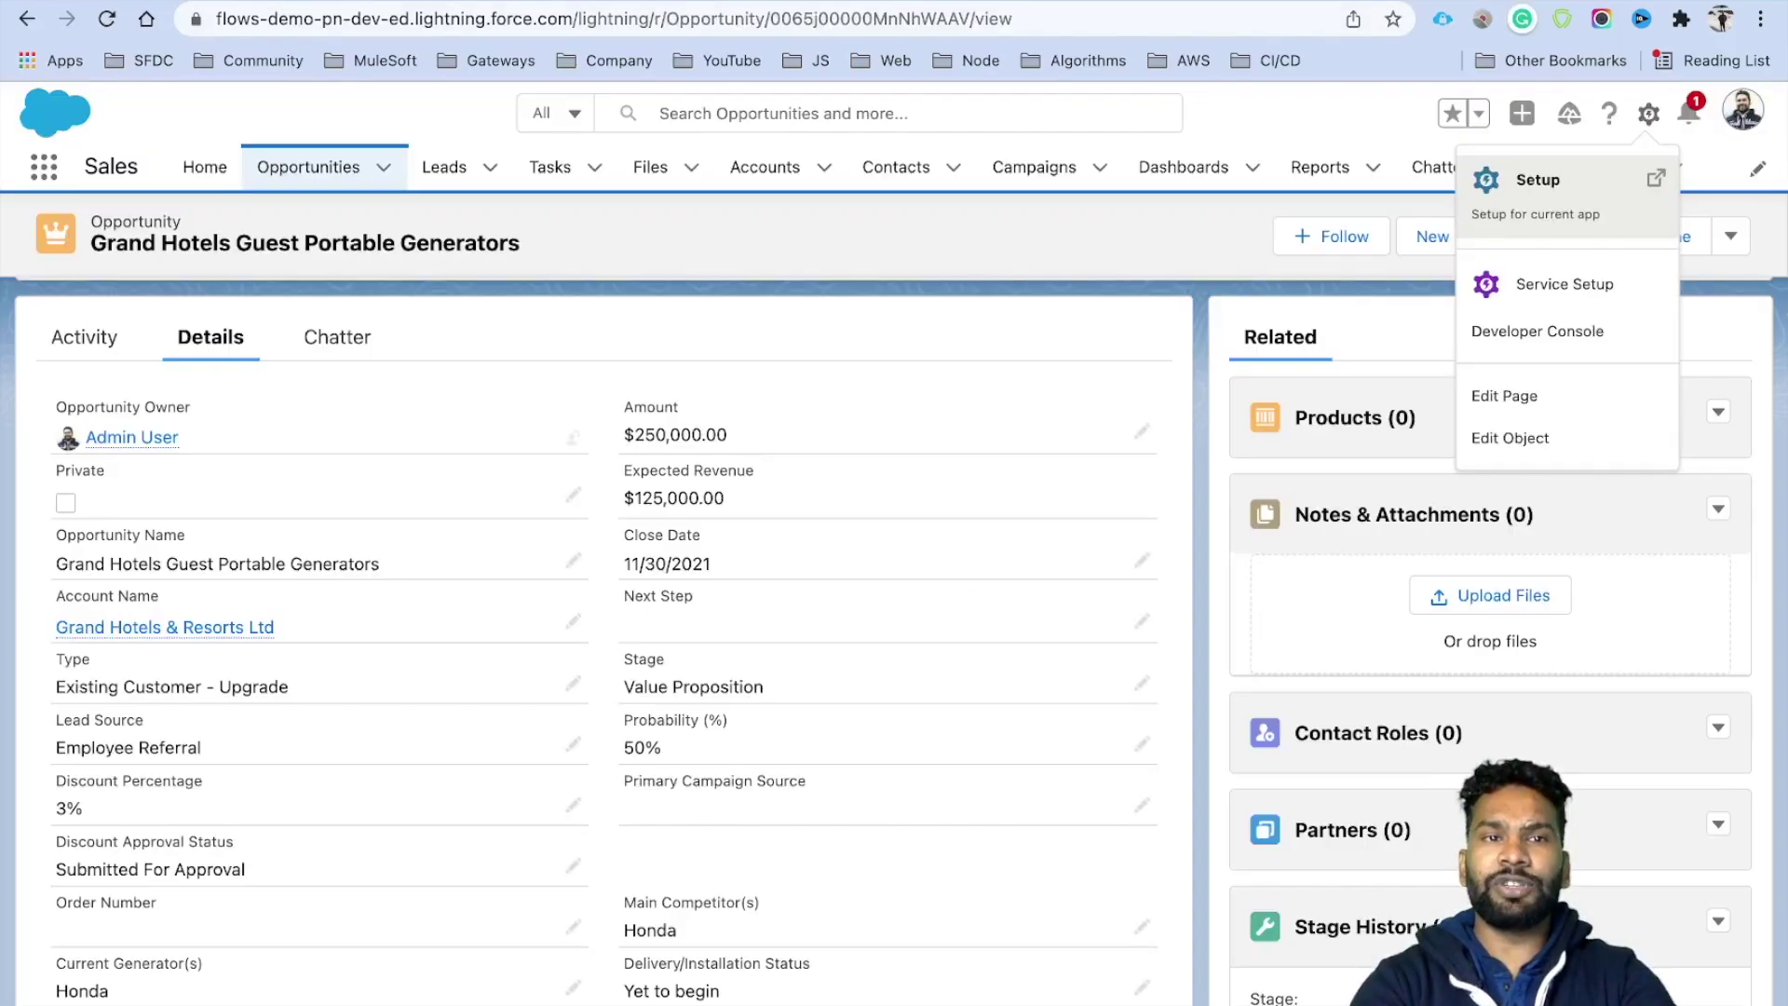
key("Escape")
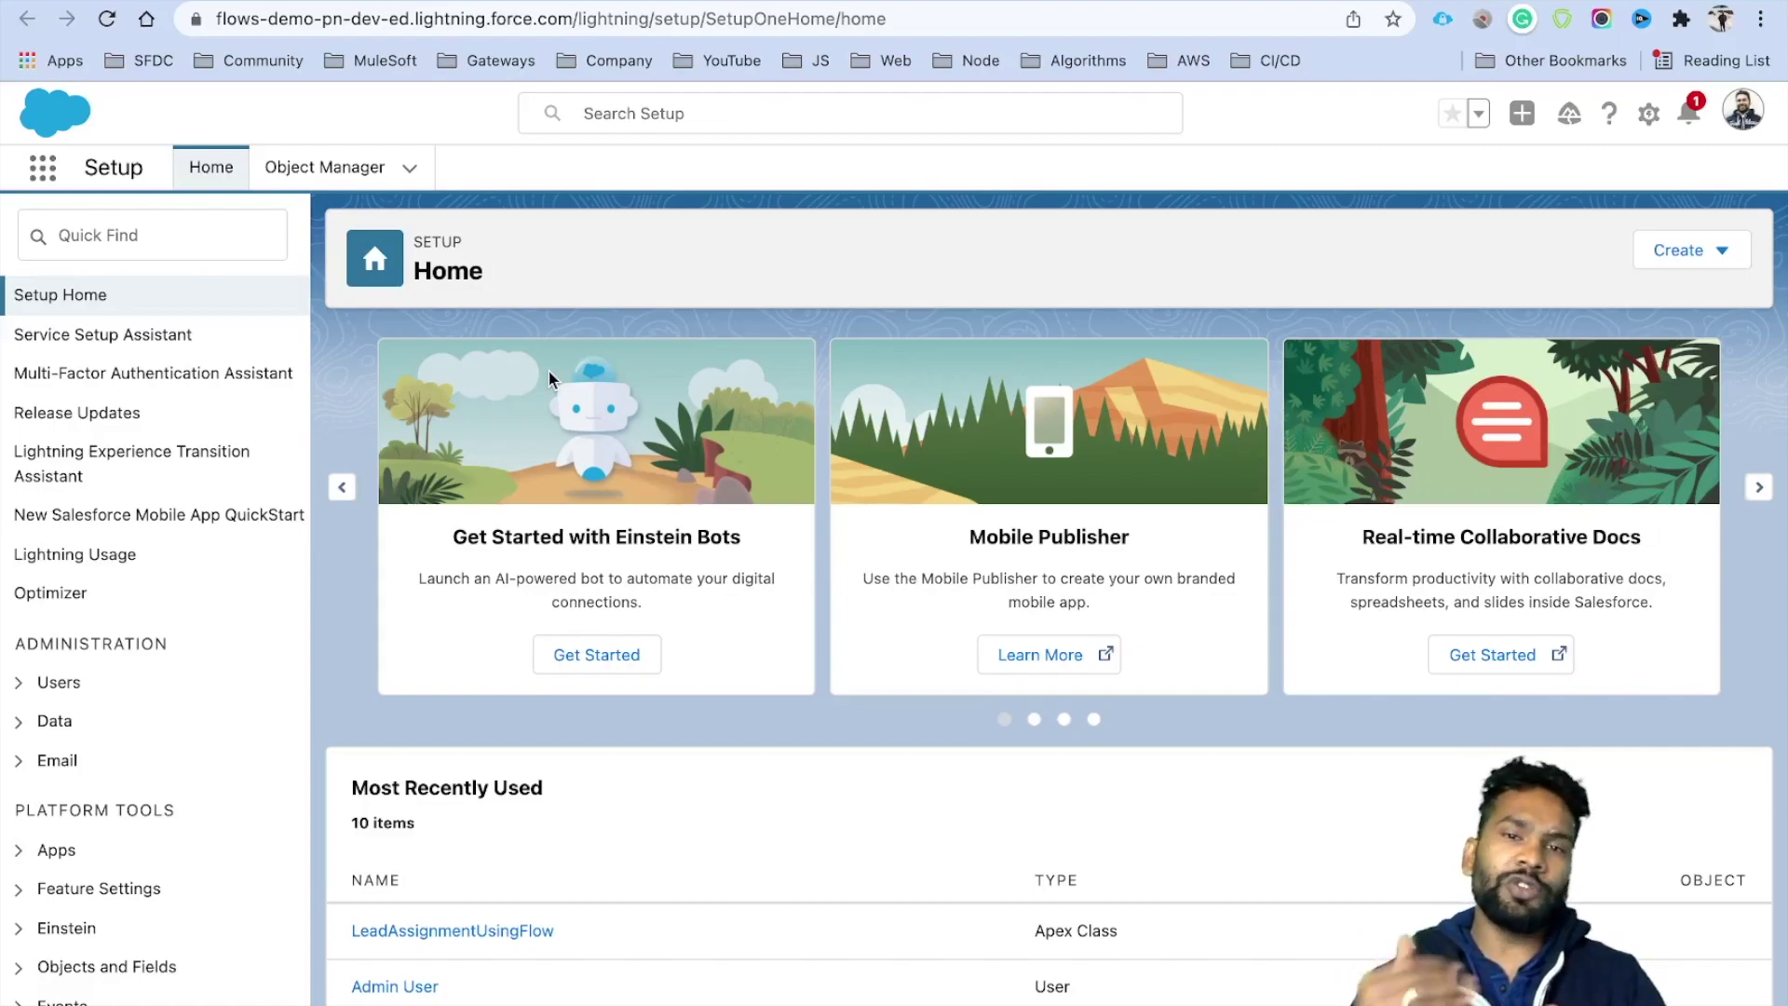
left_click(157, 238)
type("flows")
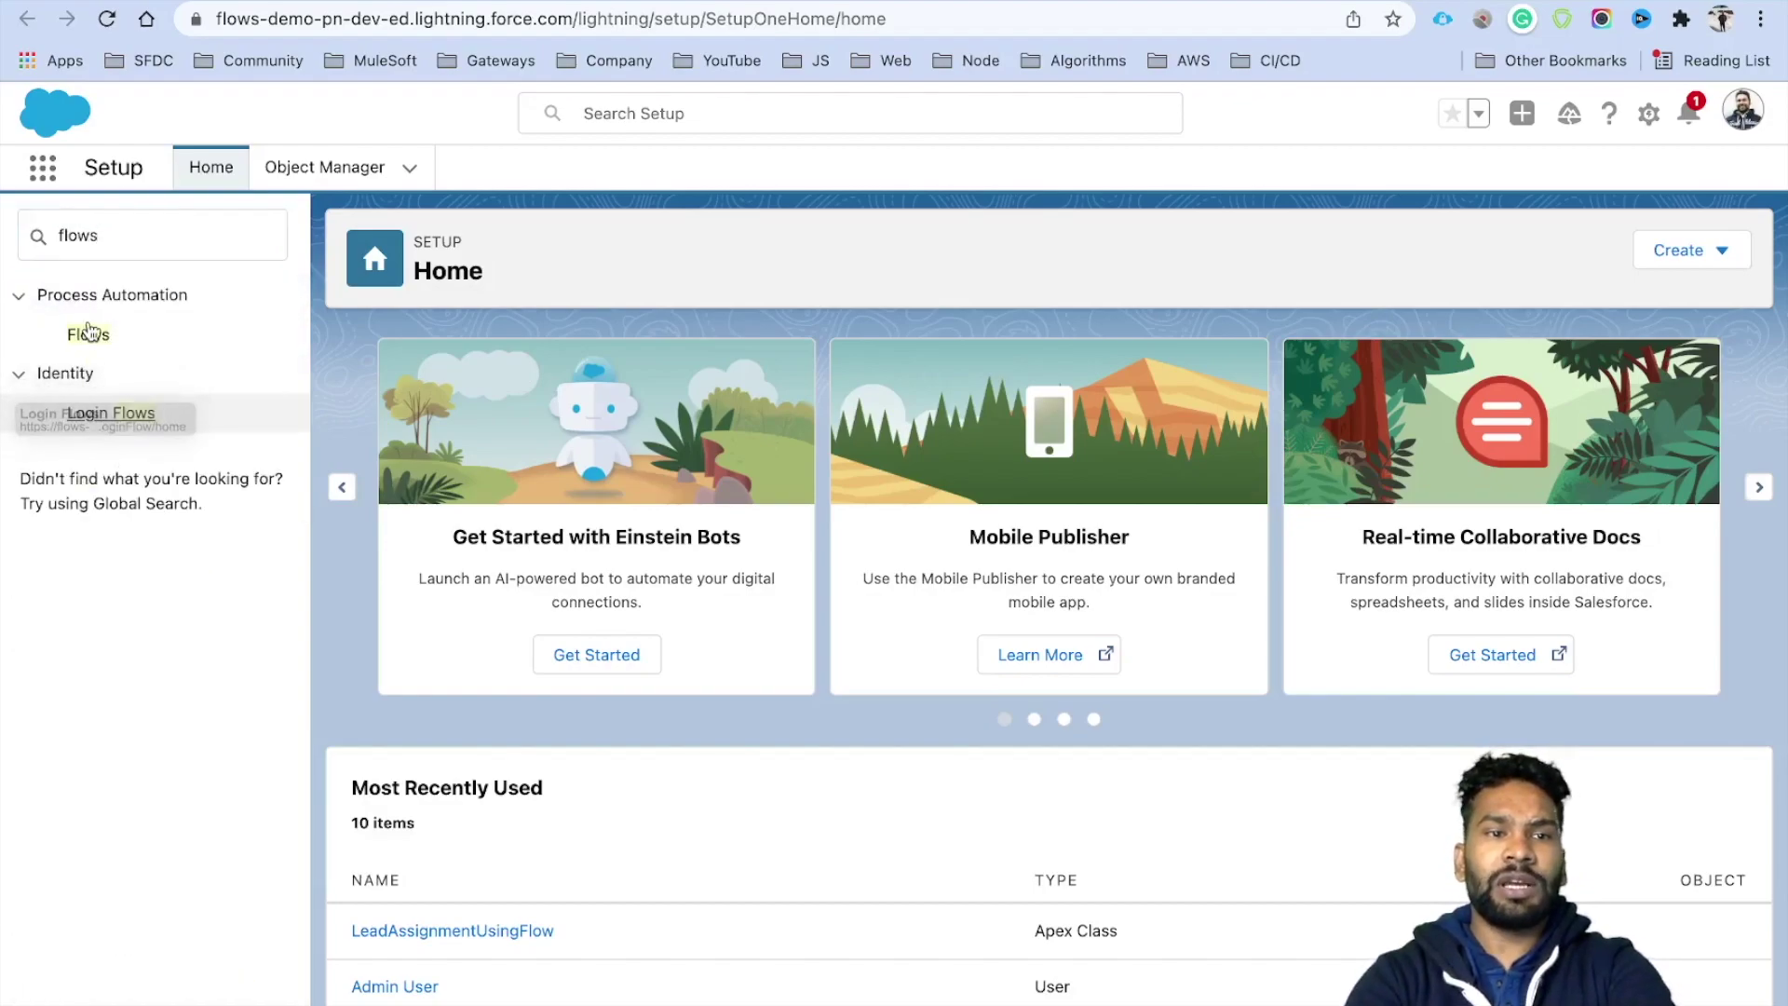
left_click(89, 333)
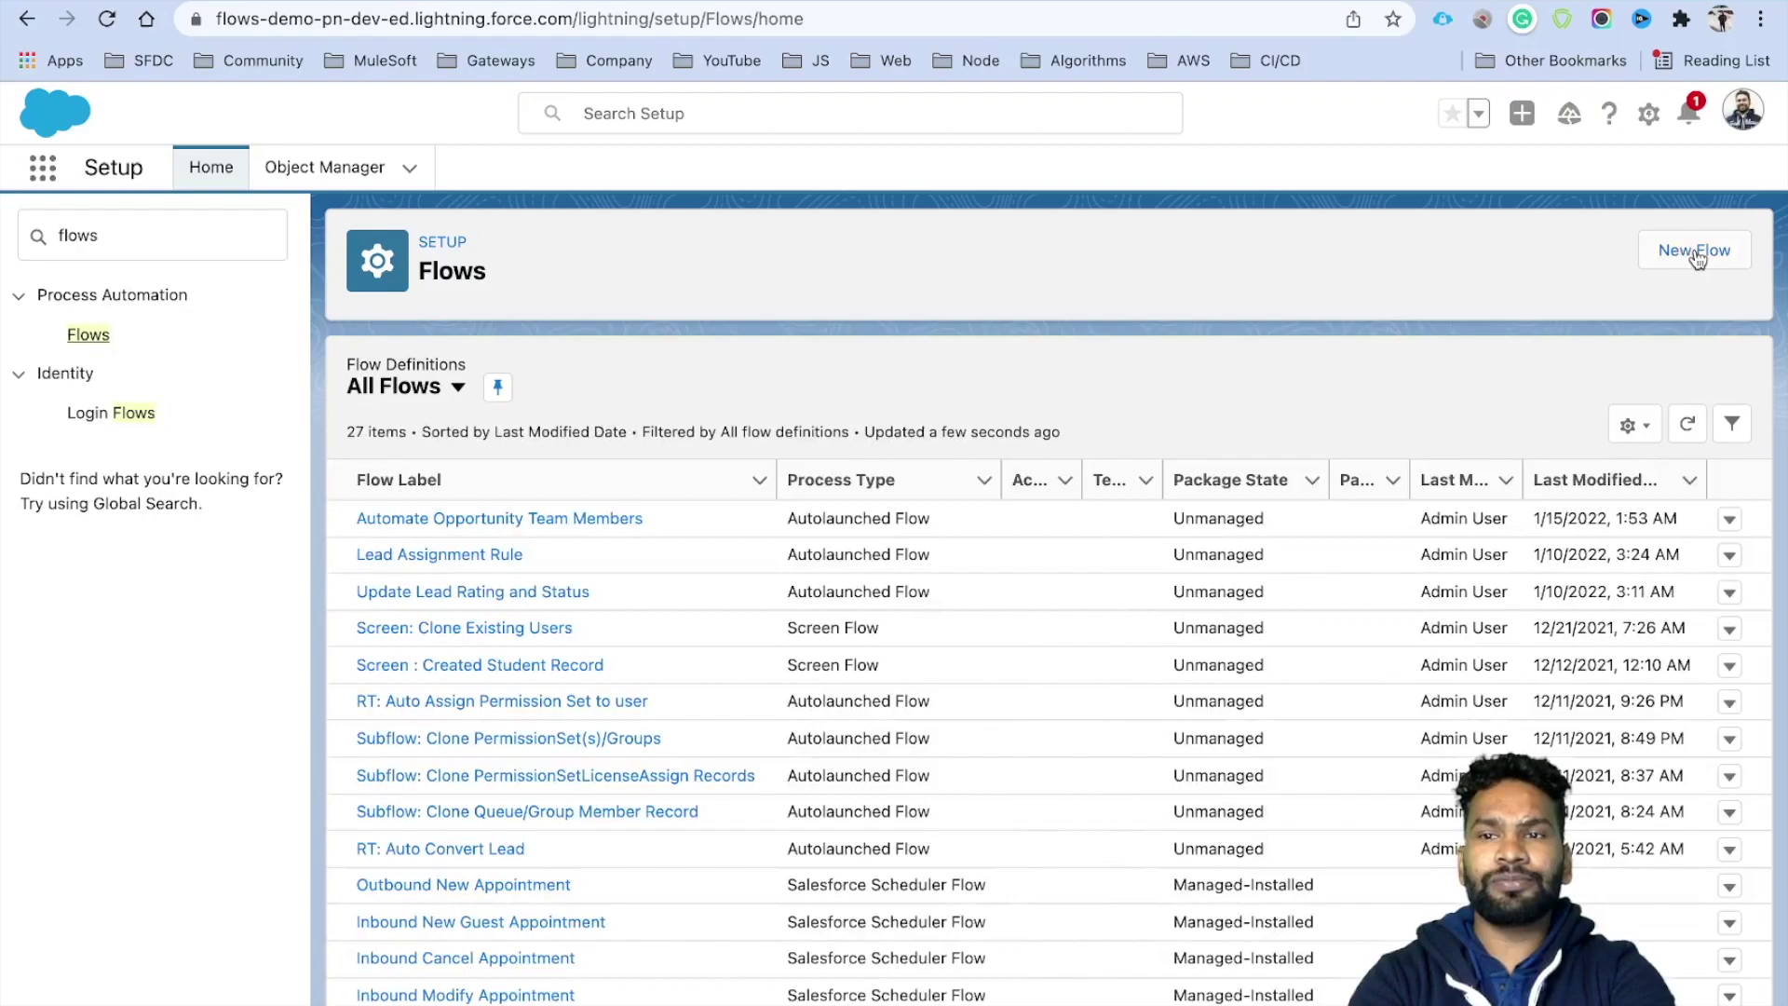
left_click(1694, 253)
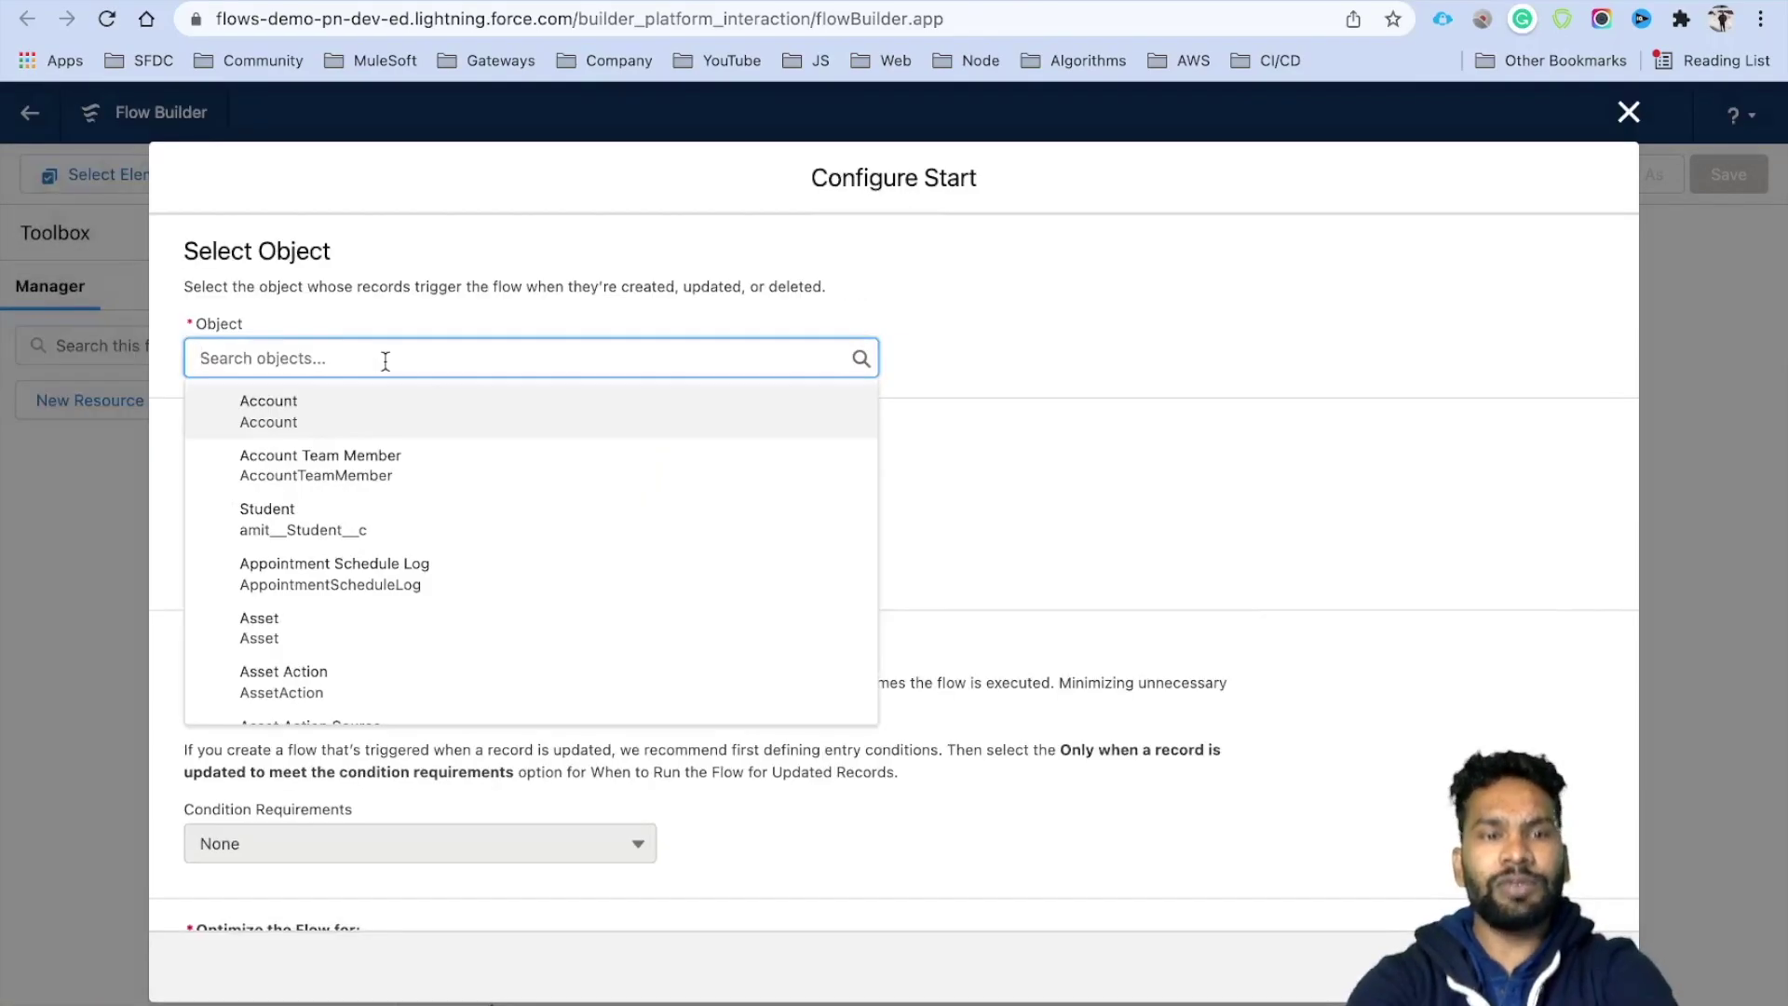
Set Opportunity as the flow's triggering object and trigger the flow when a record is created or updated.
type("Oppo")
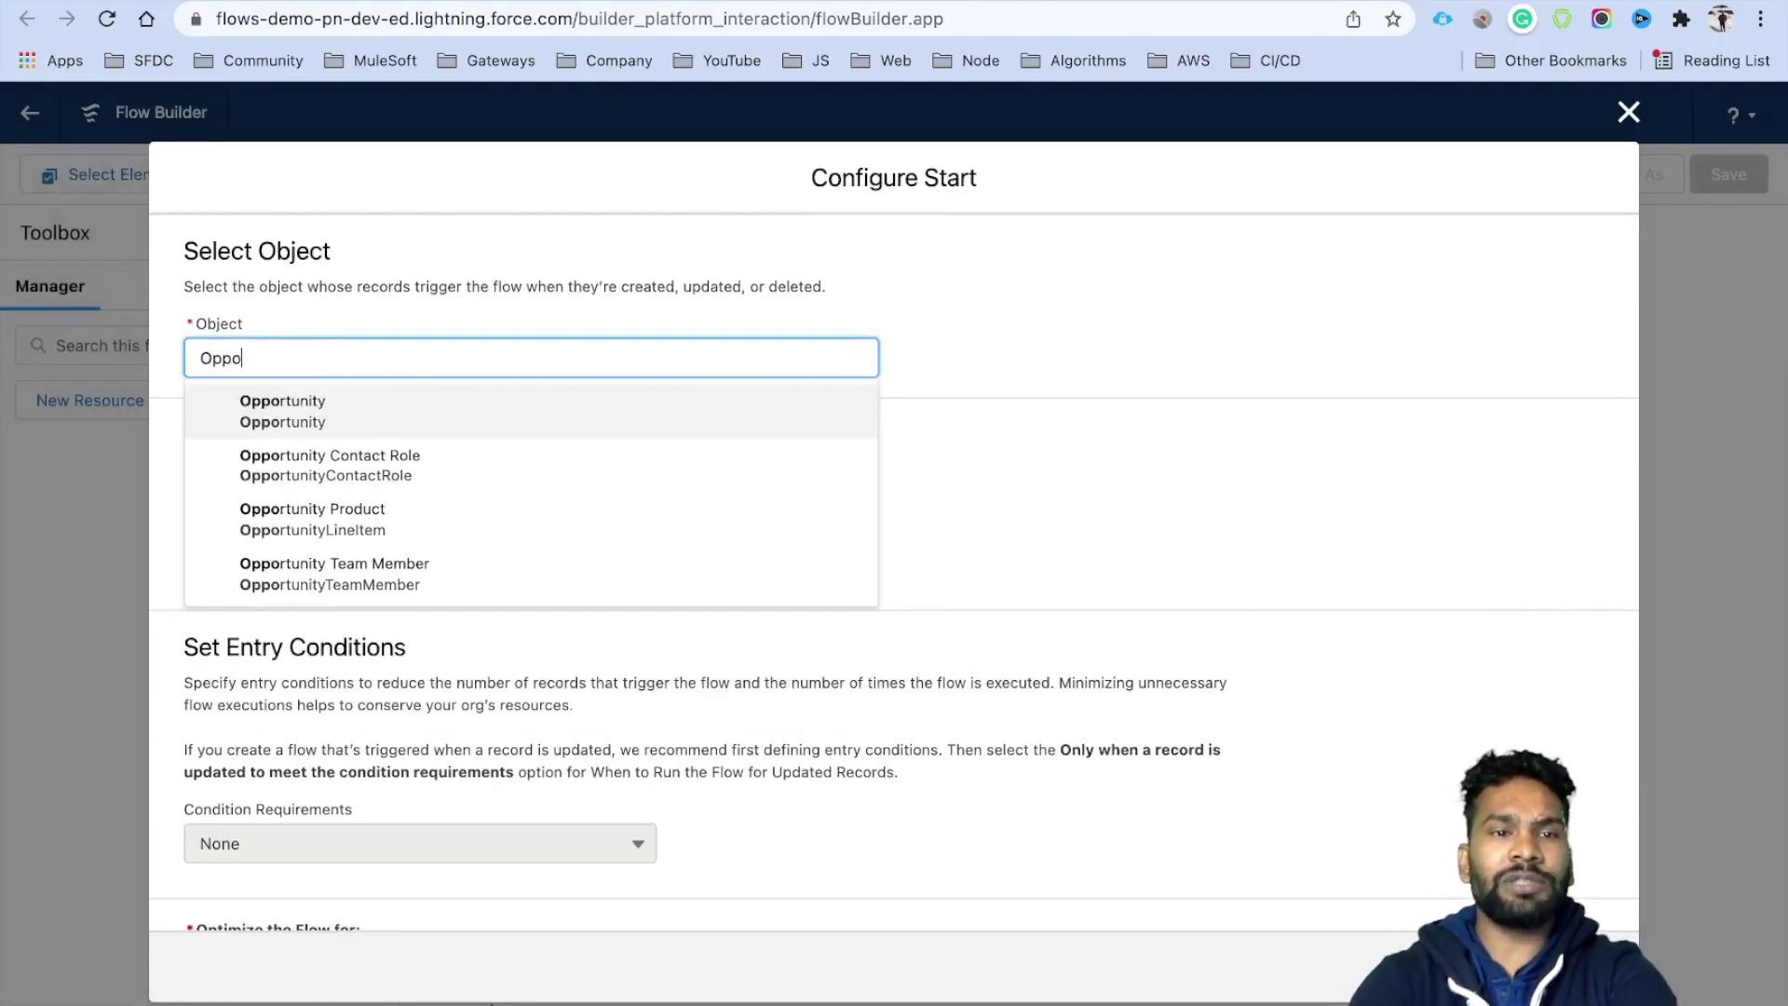
left_click(410, 410)
scroll(363, 332, "down", 5)
scroll(459, 335, "up", 1)
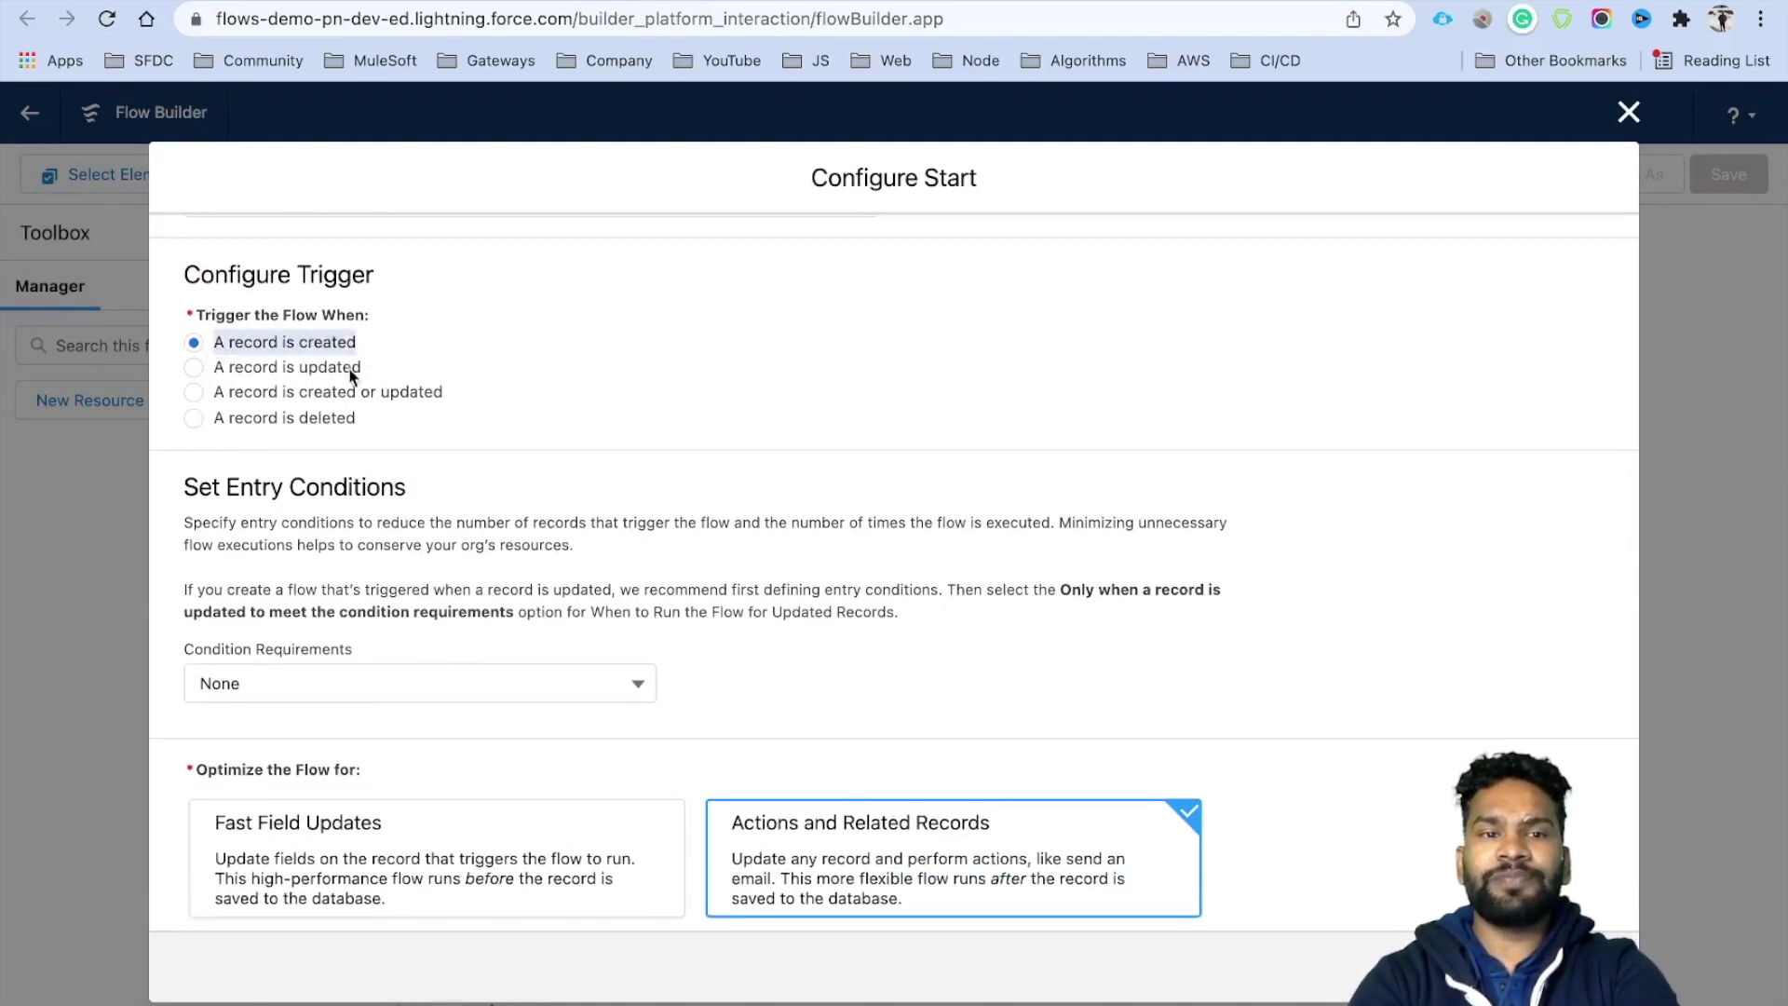
left_click(246, 391)
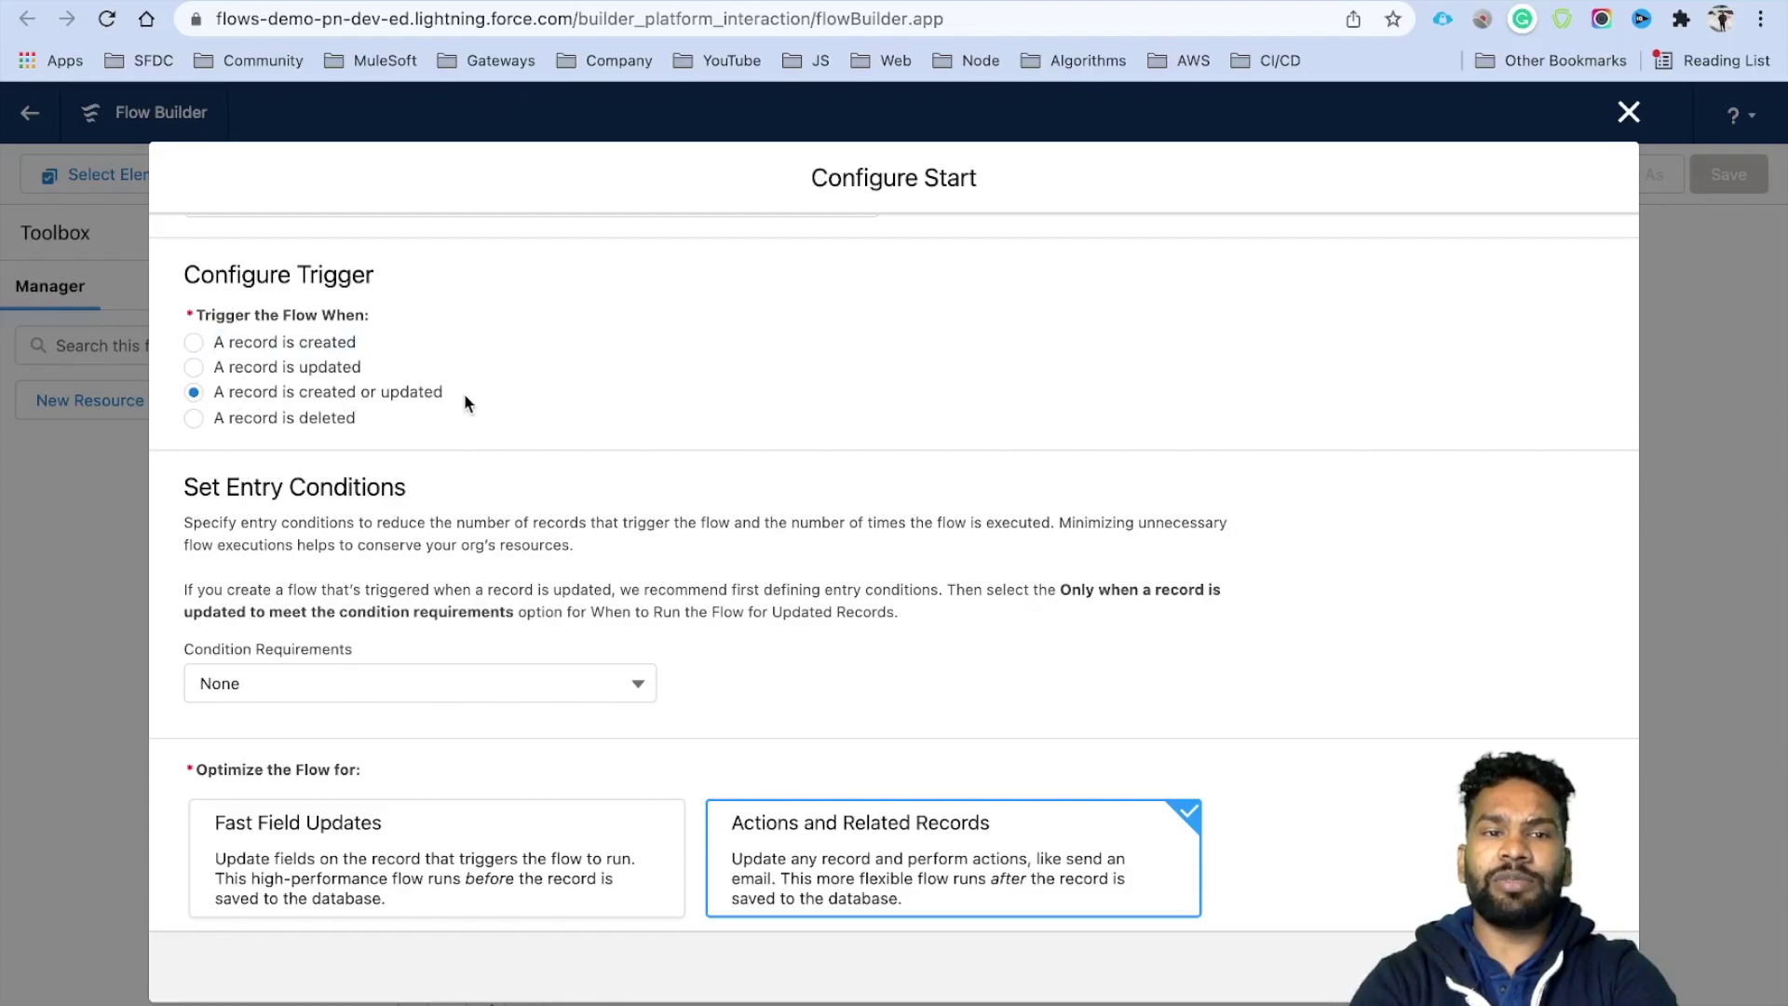
left_click_drag(462, 393, 300, 393)
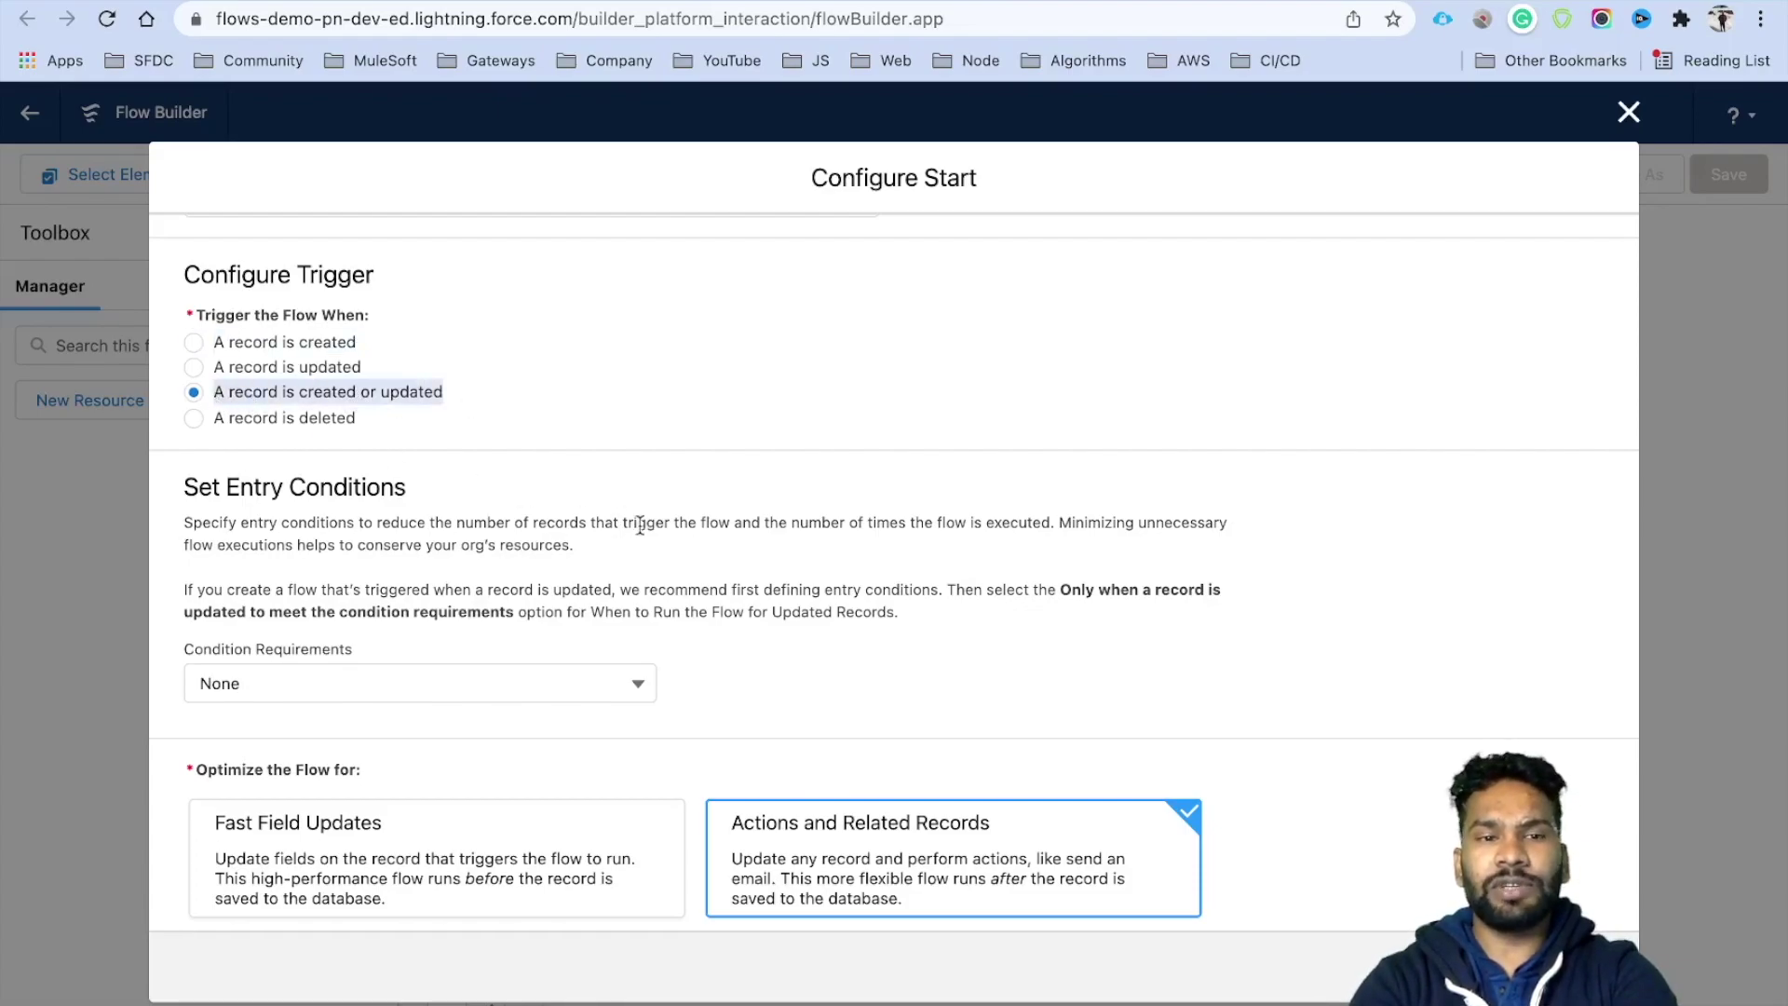
Set the entry condition requirements to All Conditions Are Met (AND) and choose amit__Discount_Percentage__c as the condition field.
scroll(639, 522, "down", 1)
left_click(457, 624)
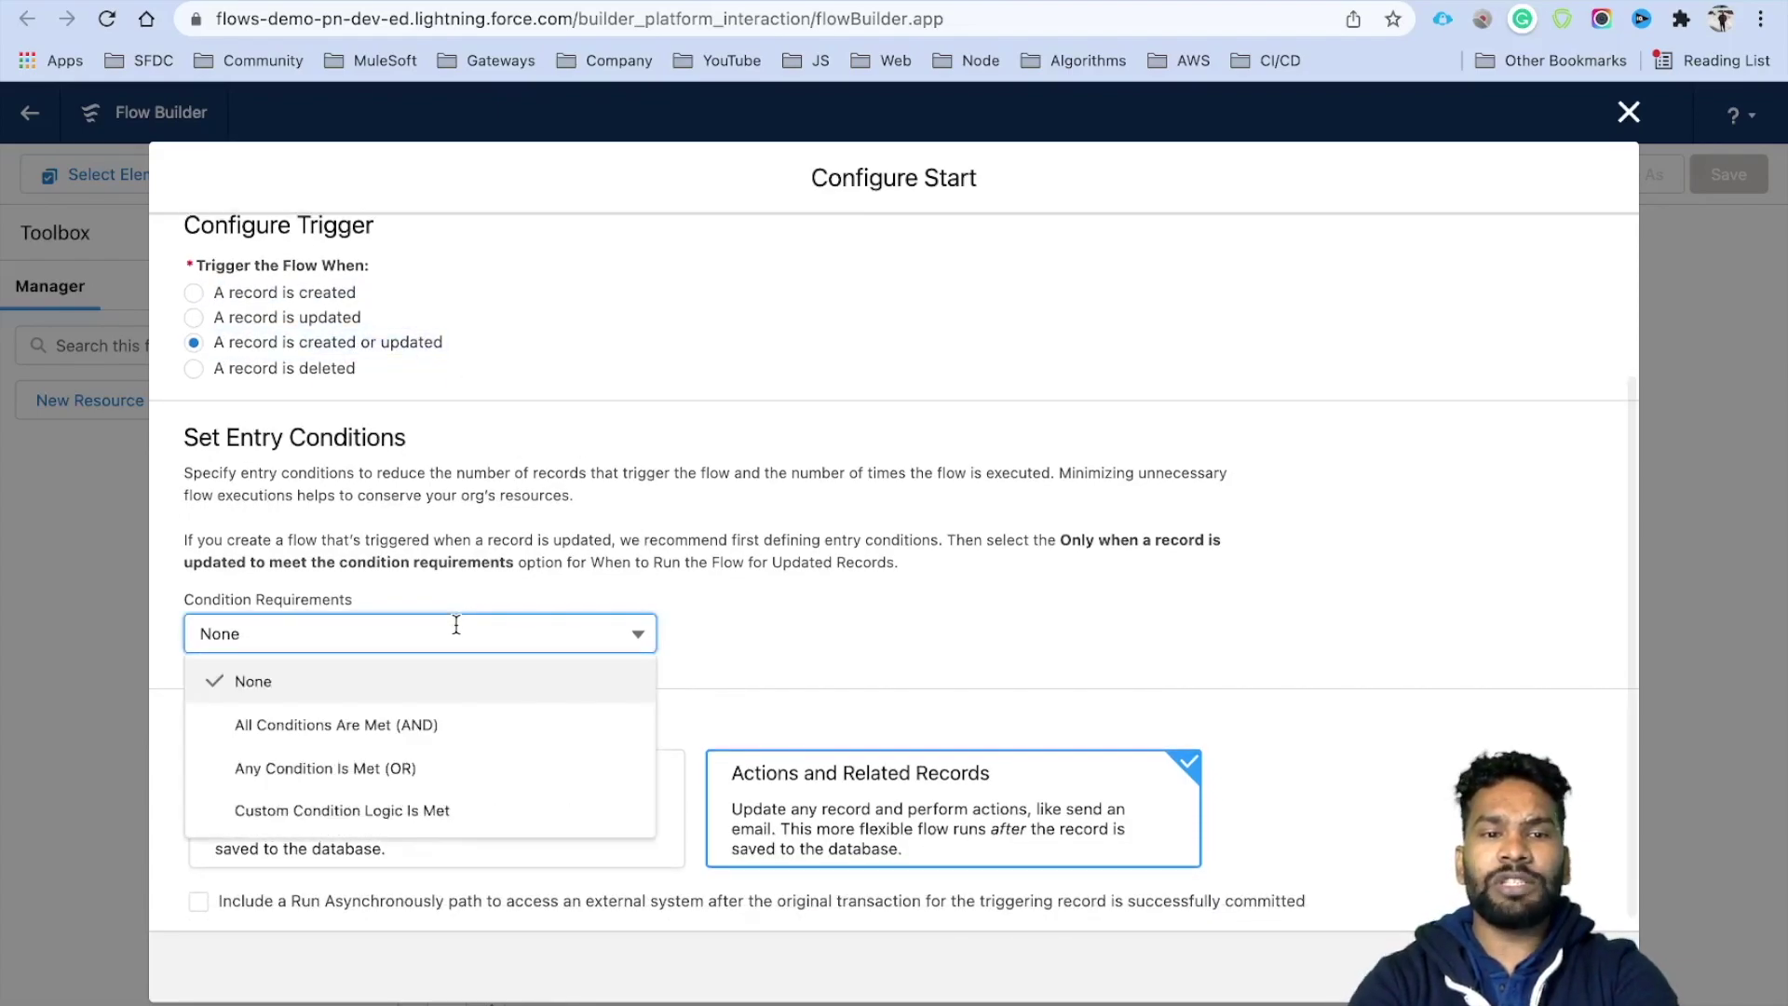
left_click(416, 725)
left_click(372, 718)
type("Di")
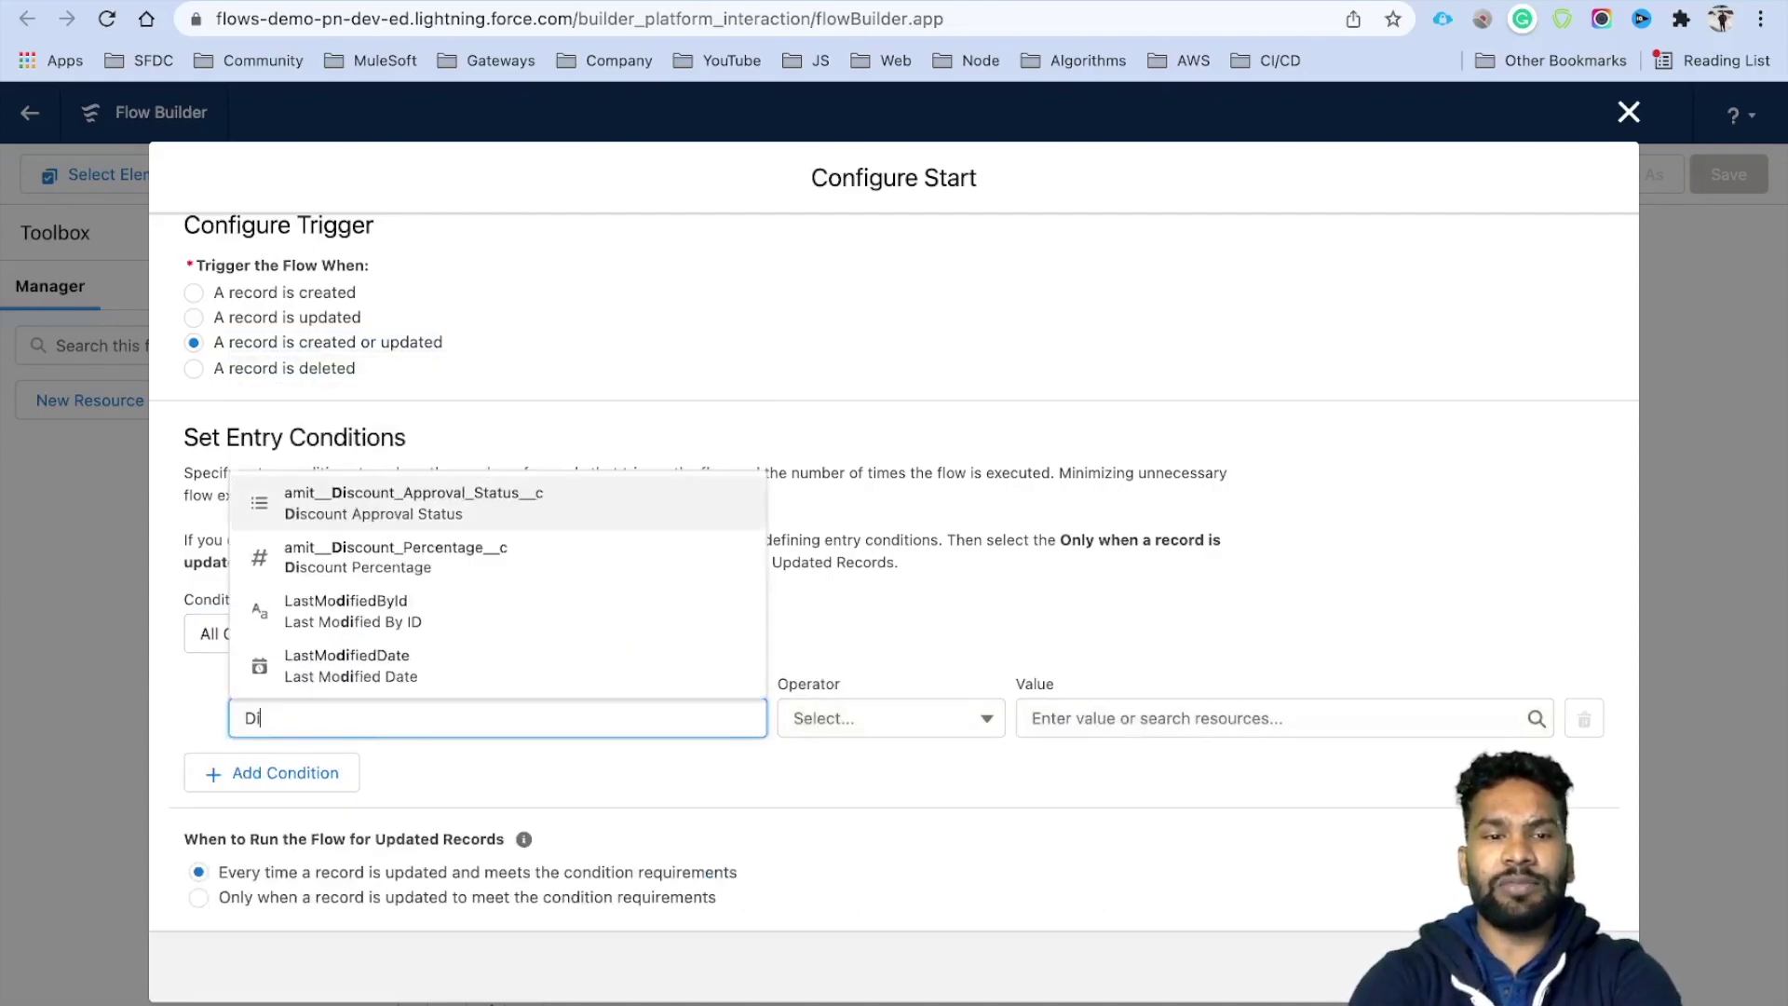
left_click(472, 562)
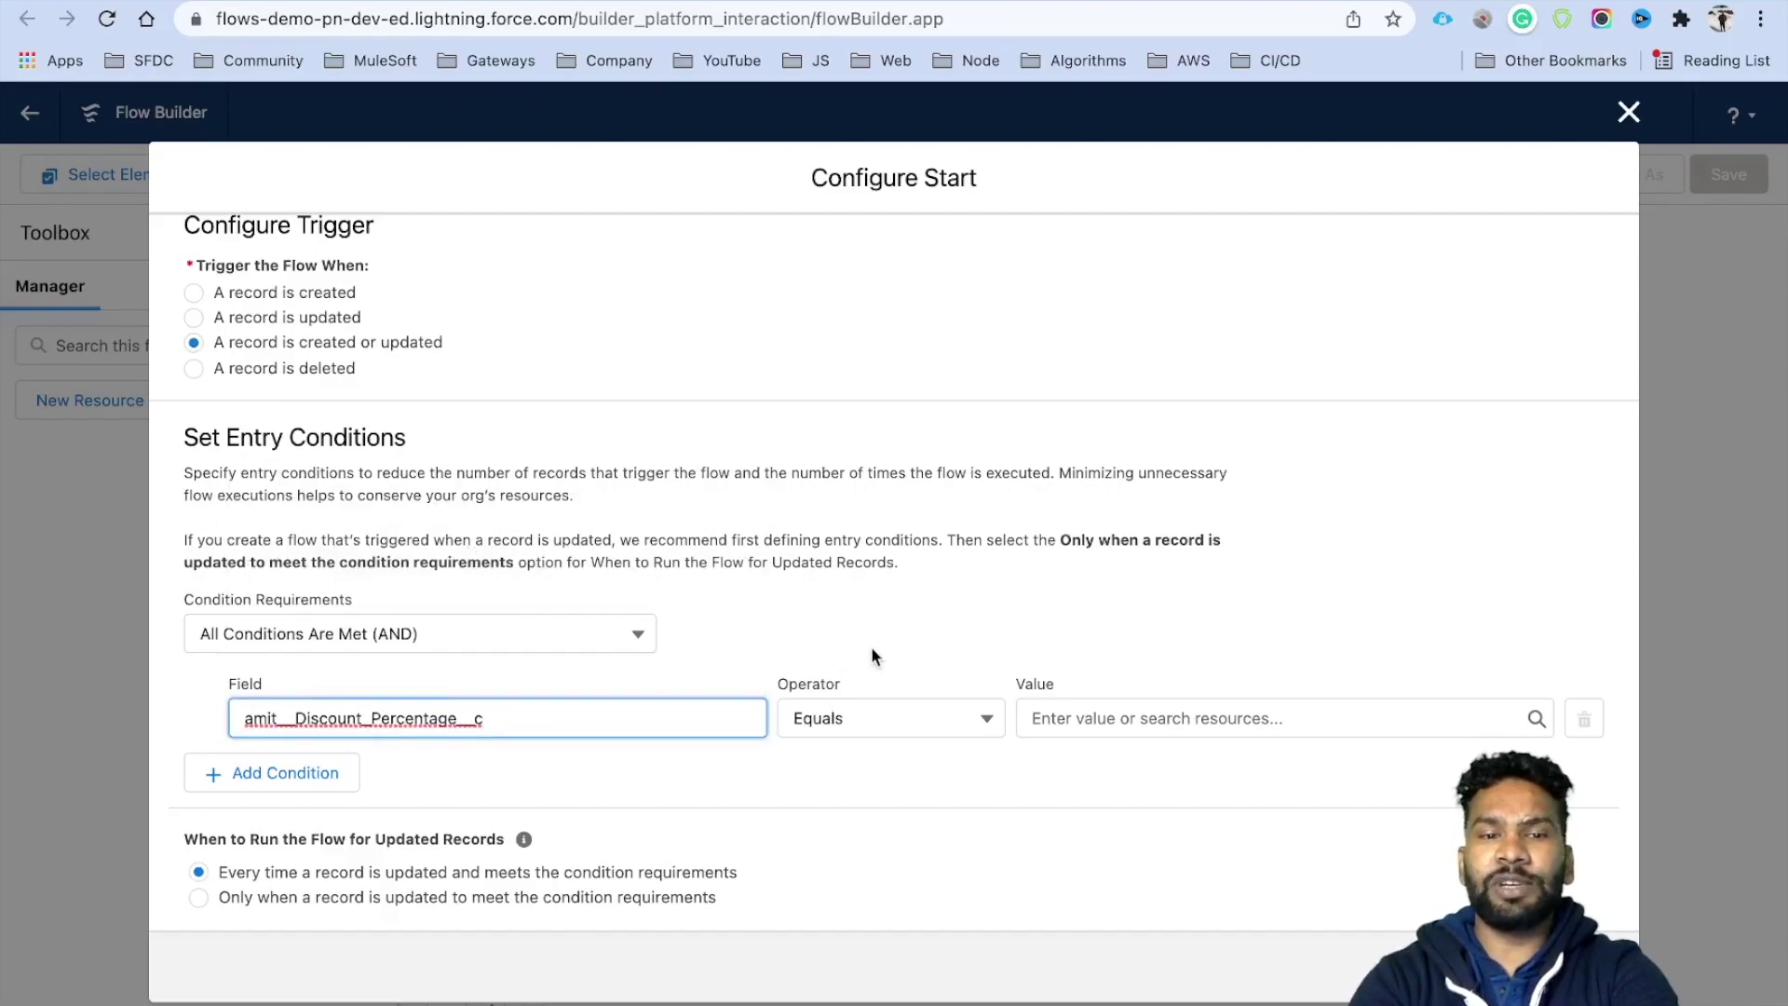
Complete the discount percentage entry condition with the operator Greater Than and the value 0.02.
scroll(870, 646, "down", 3)
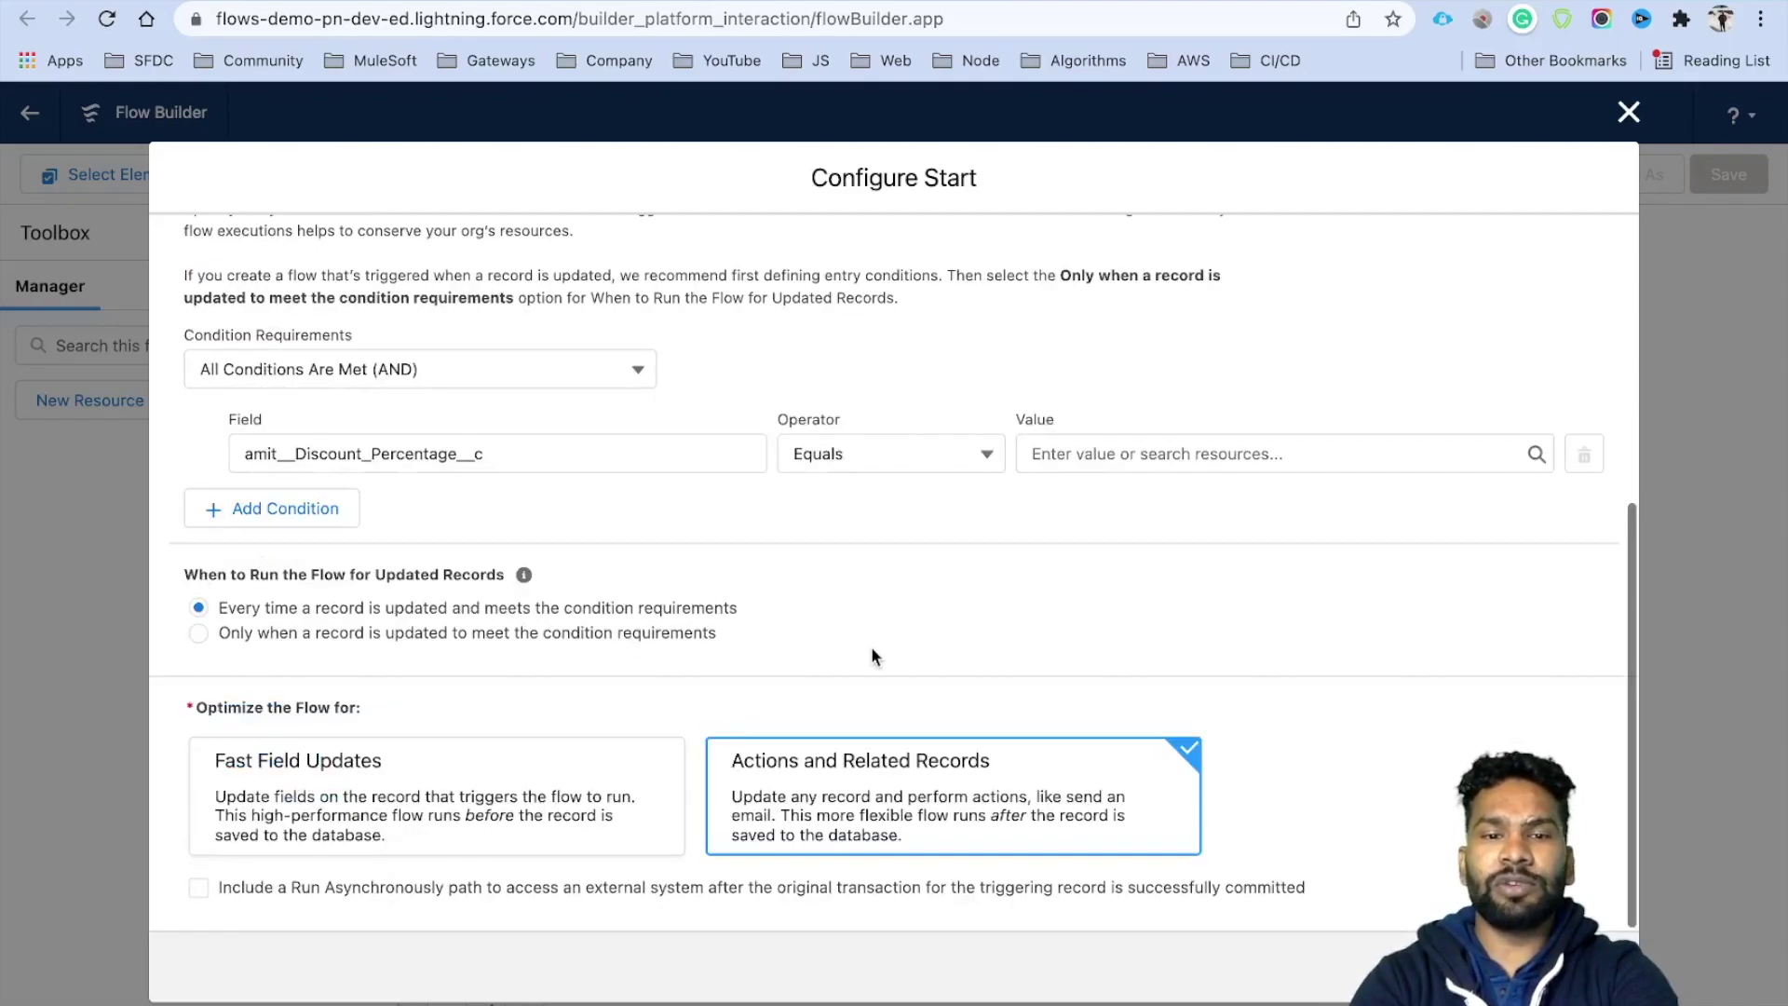
left_click(844, 453)
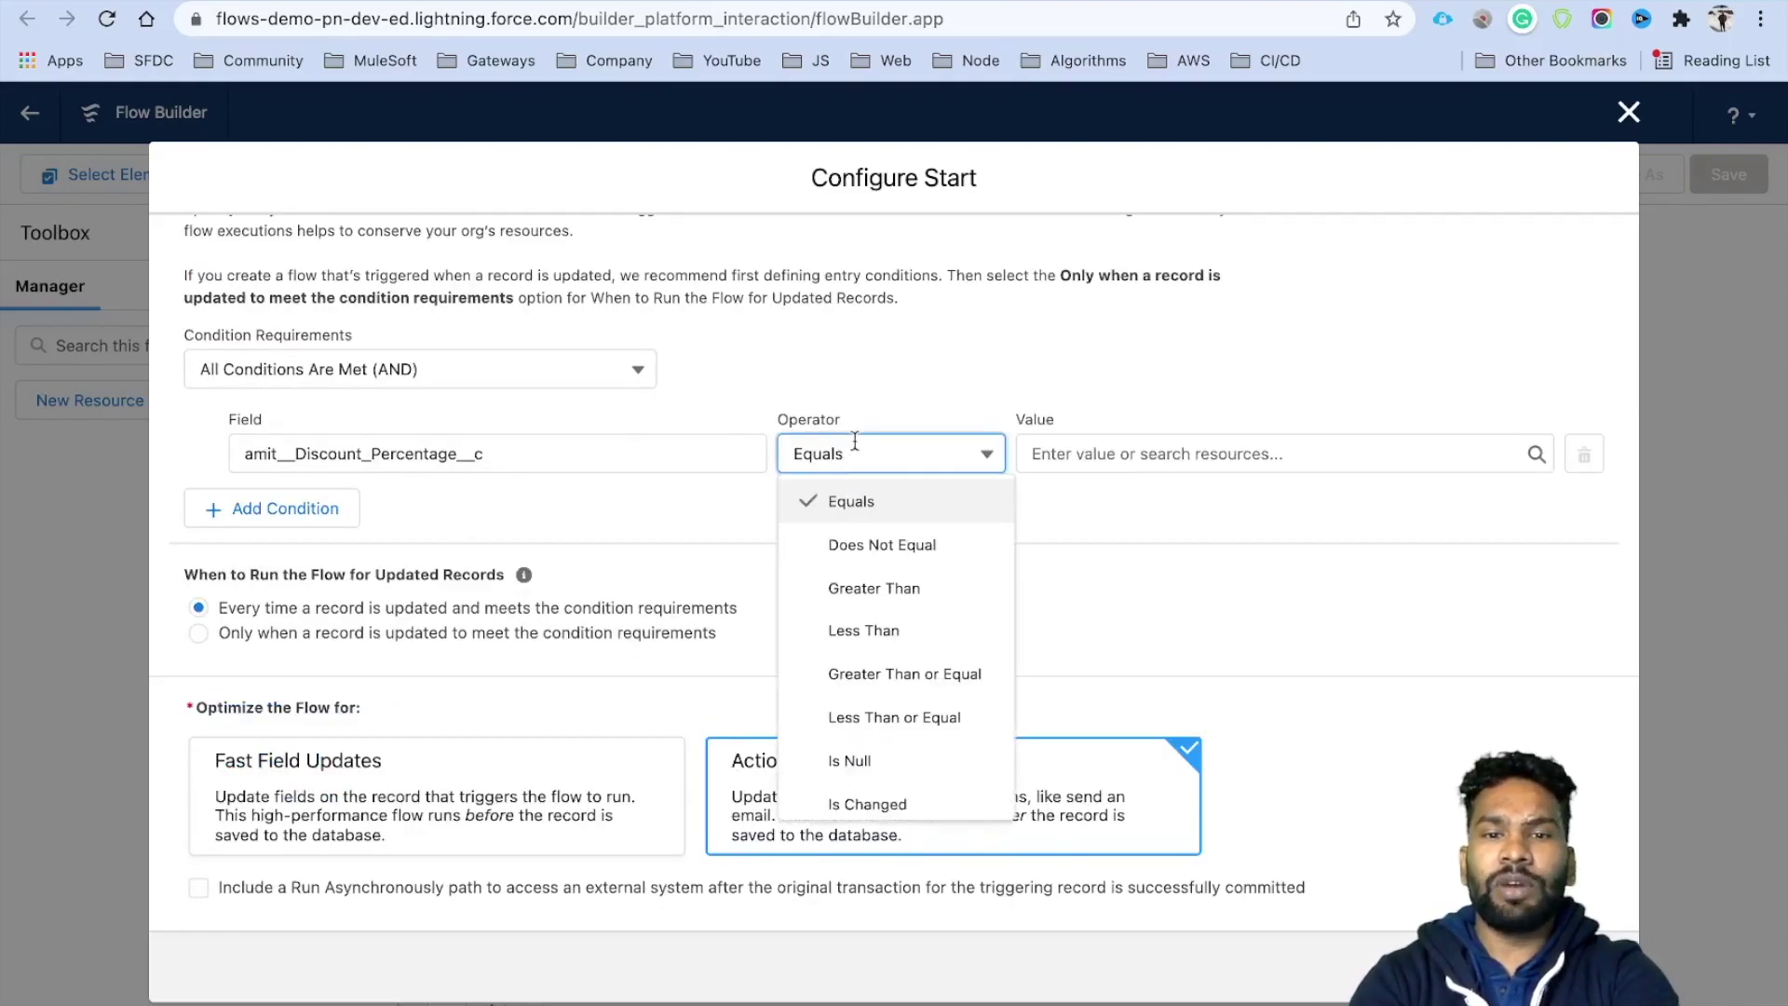
left_click(896, 591)
left_click(1130, 458)
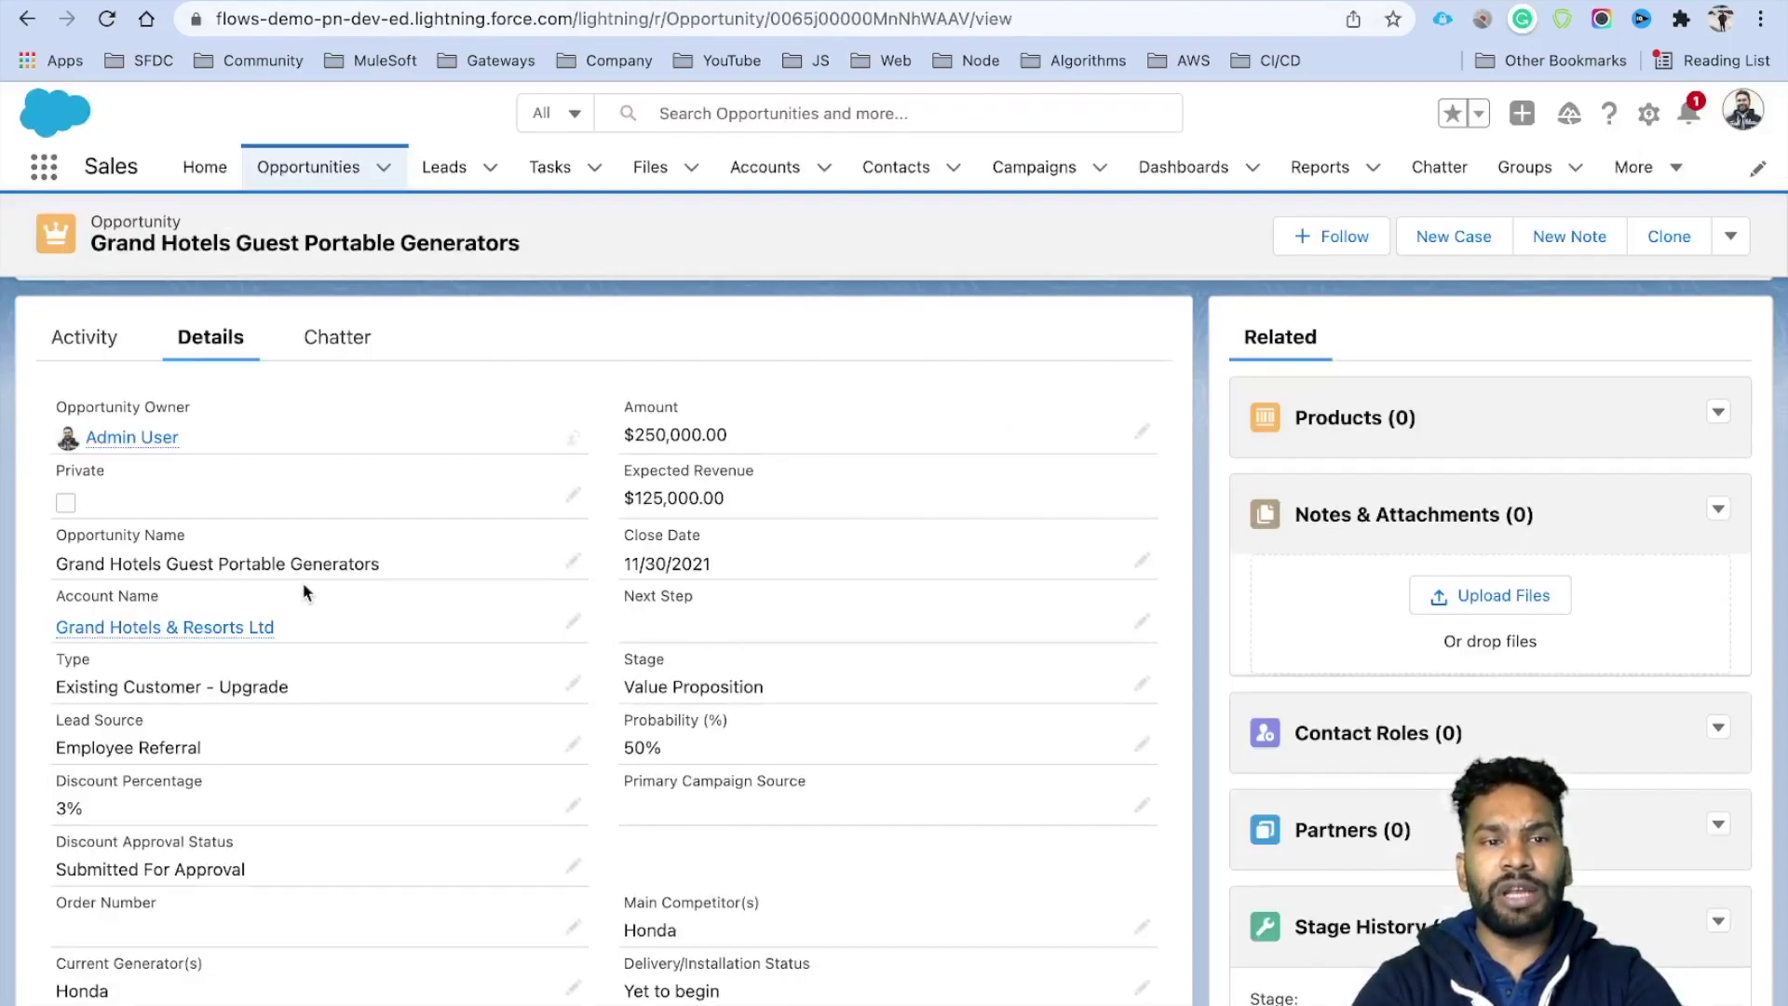
scroll(249, 796, "down", 1)
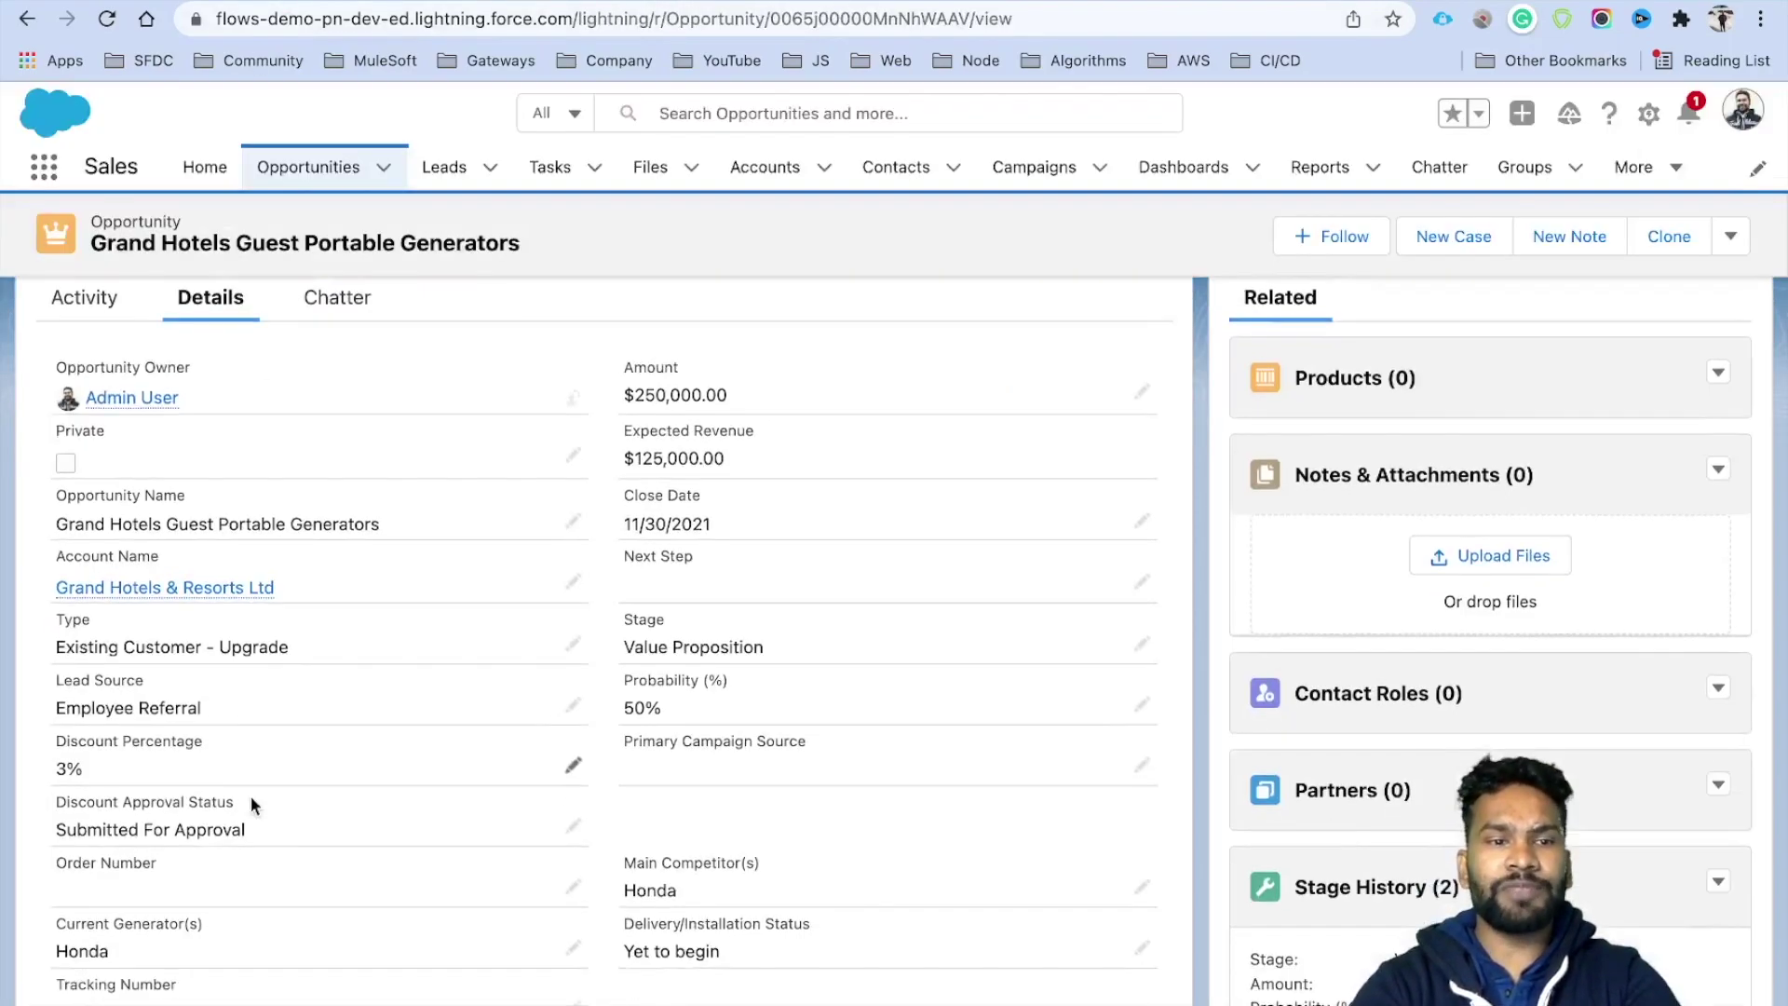
scroll(250, 795, "down", 1)
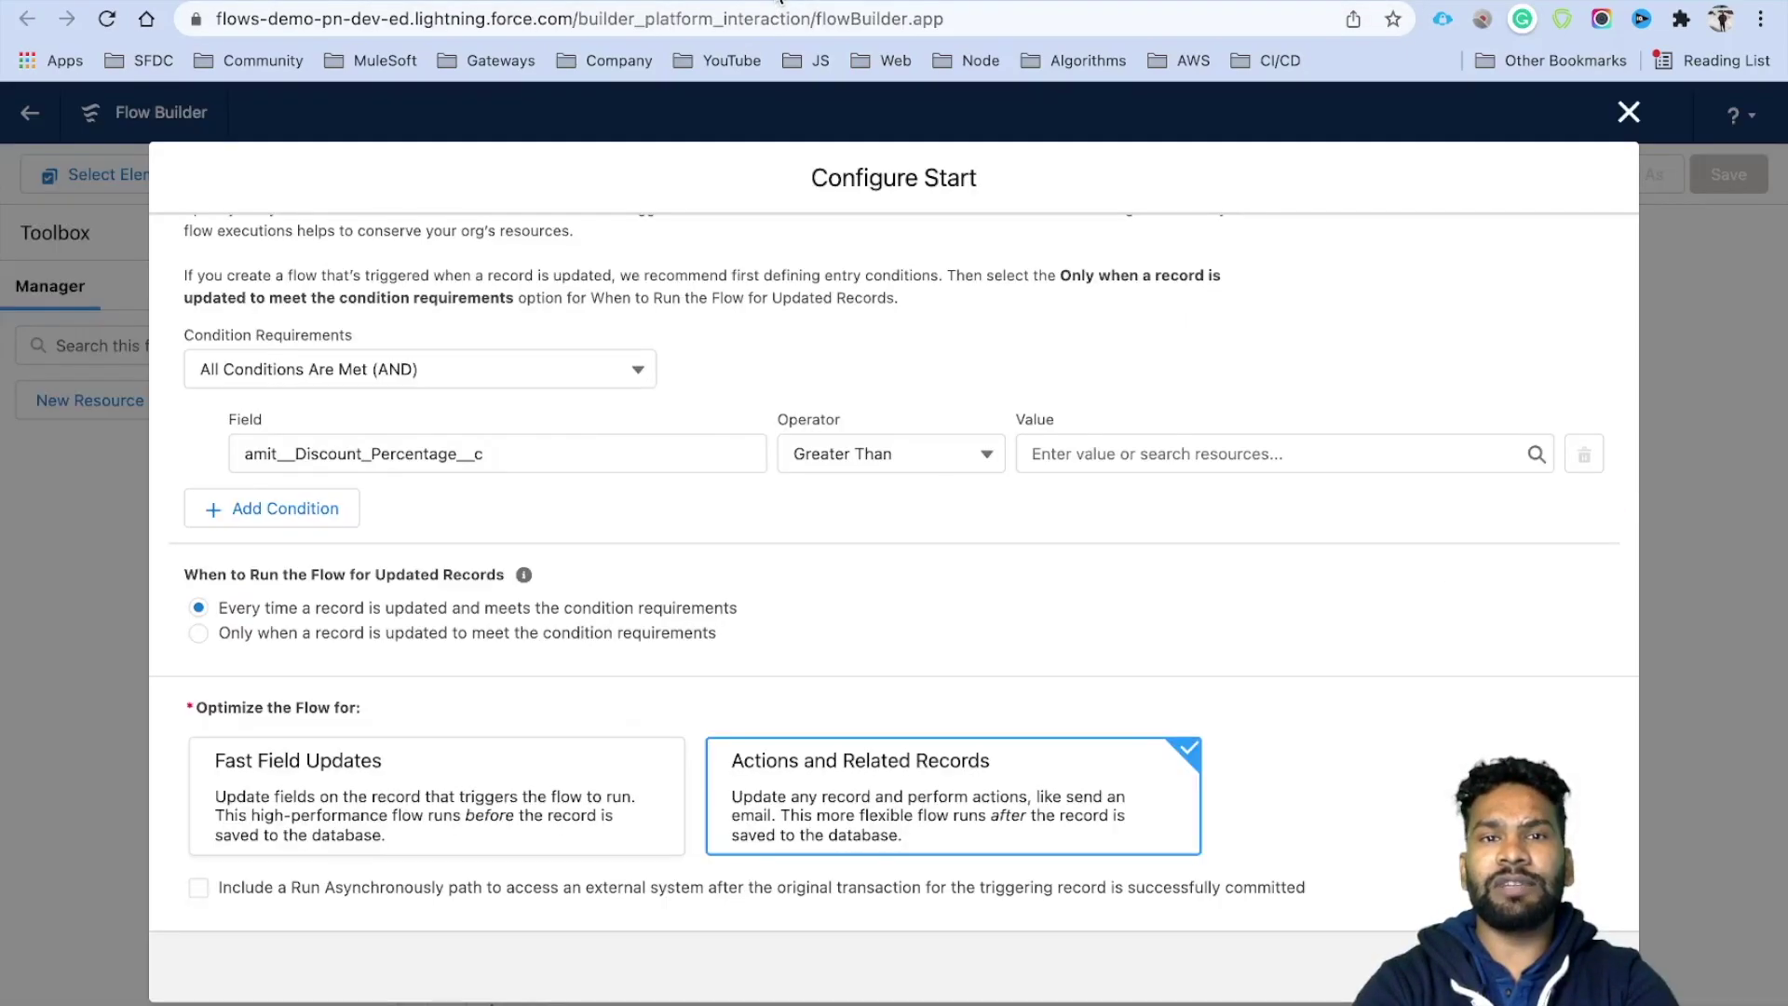
left_click(1082, 441)
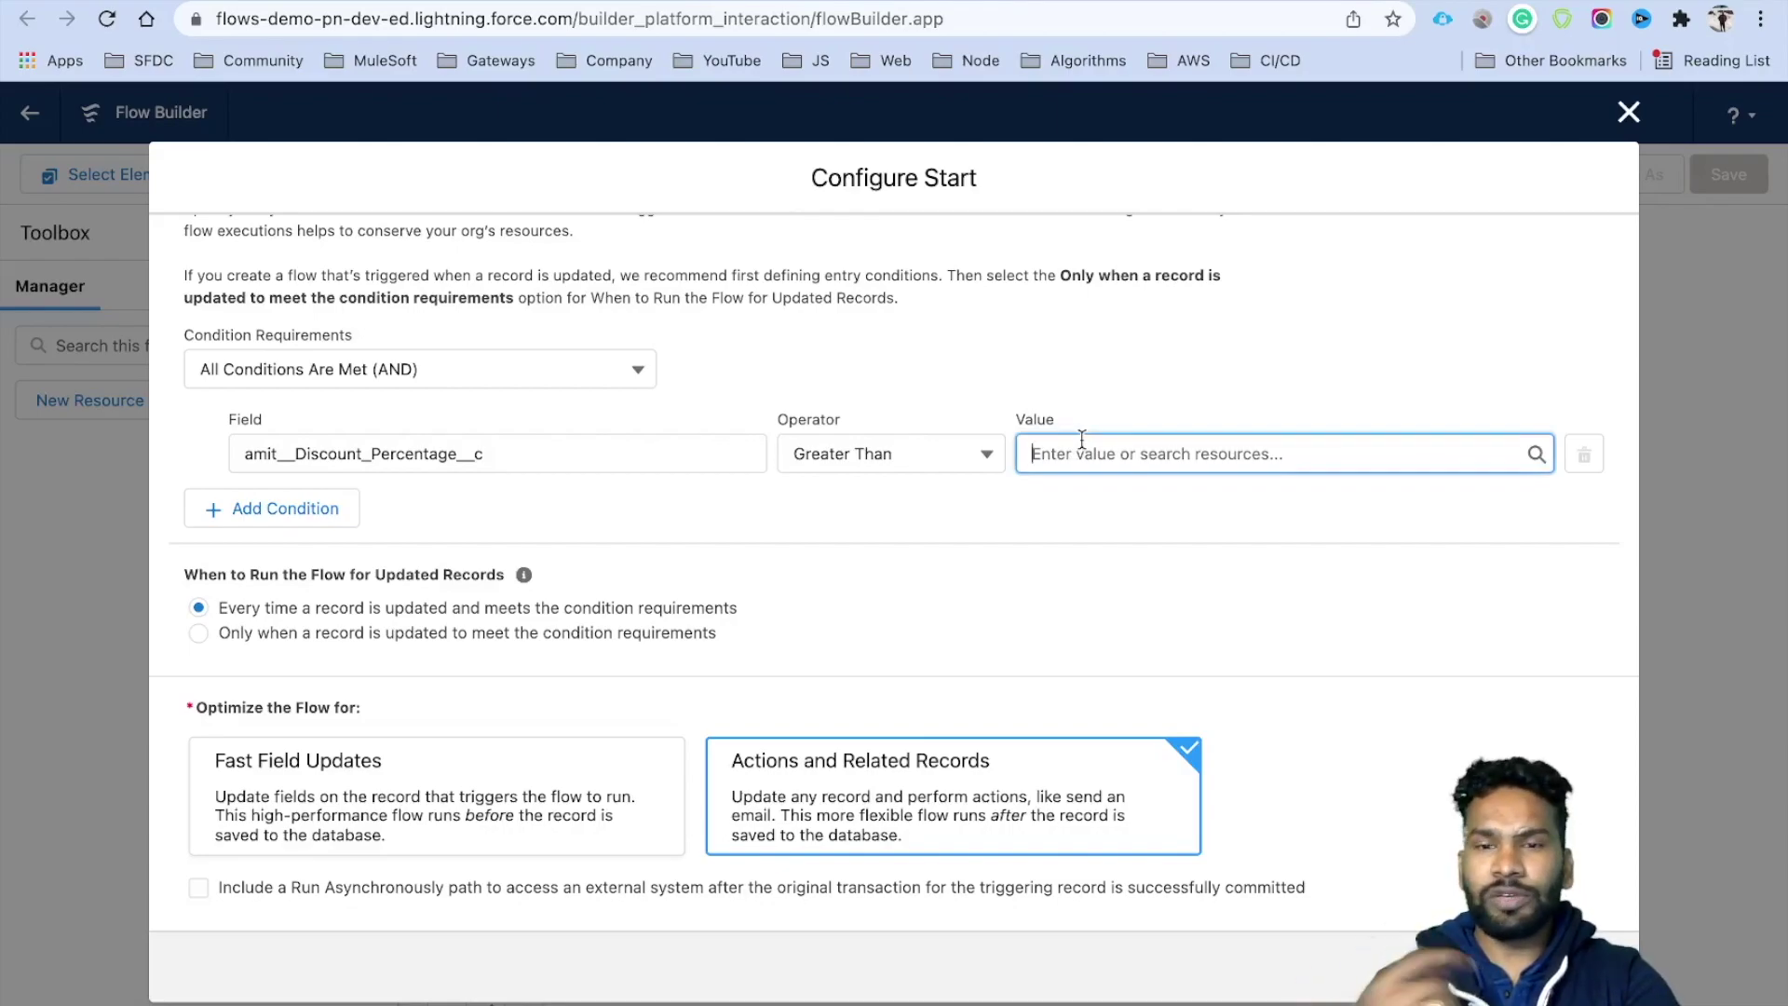
type("0.02")
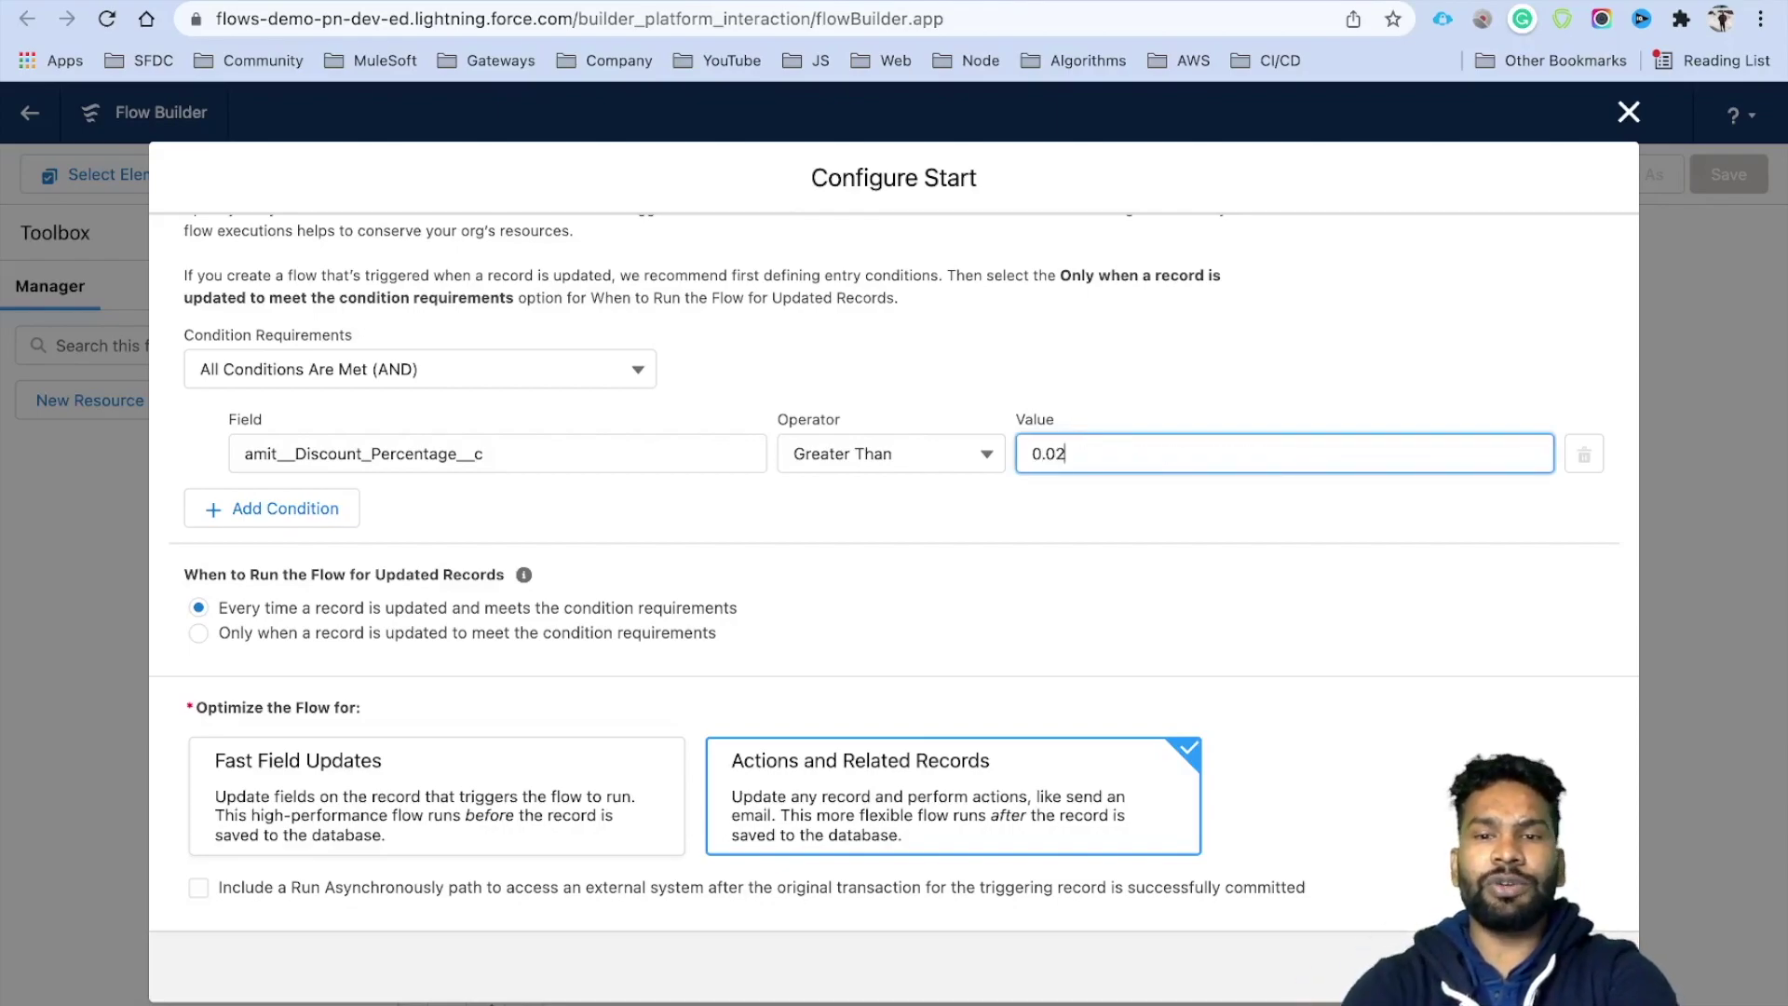
left_click(1124, 501)
left_click_drag(1089, 460, 966, 460)
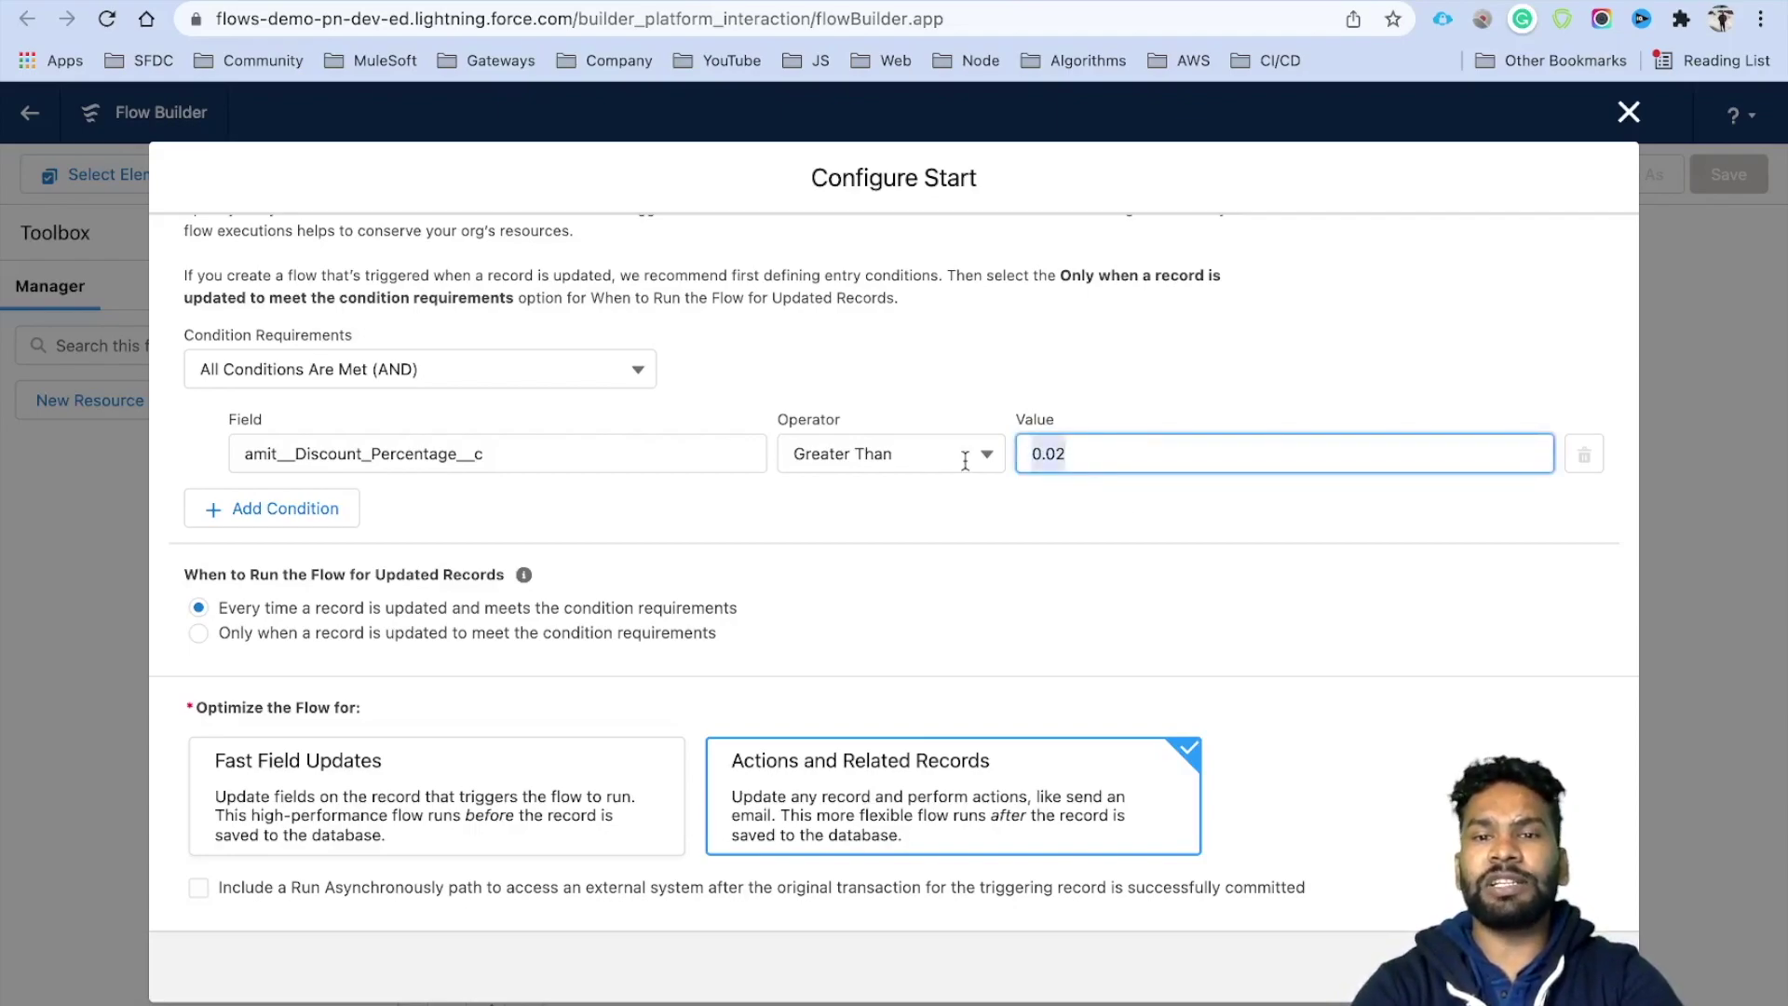
left_click(959, 527)
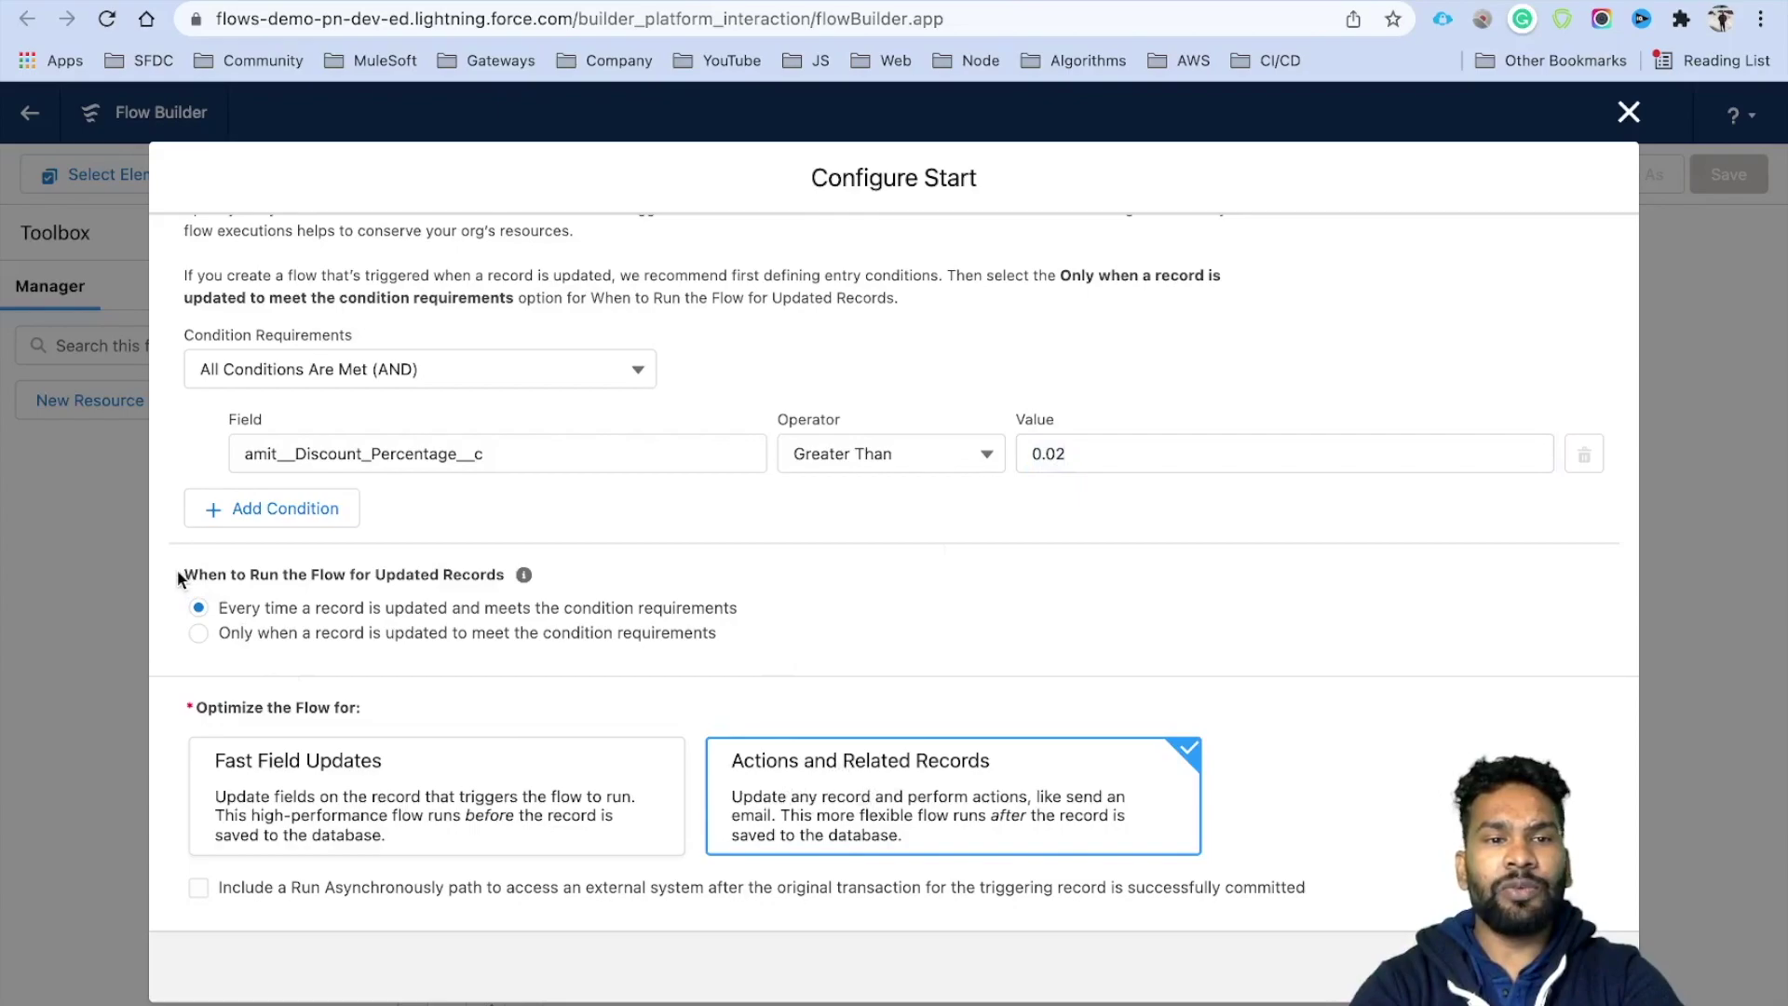
For updated records, run the flow only when a record is updated to meet the condition requirements.
left_click_drag(508, 575, 326, 577)
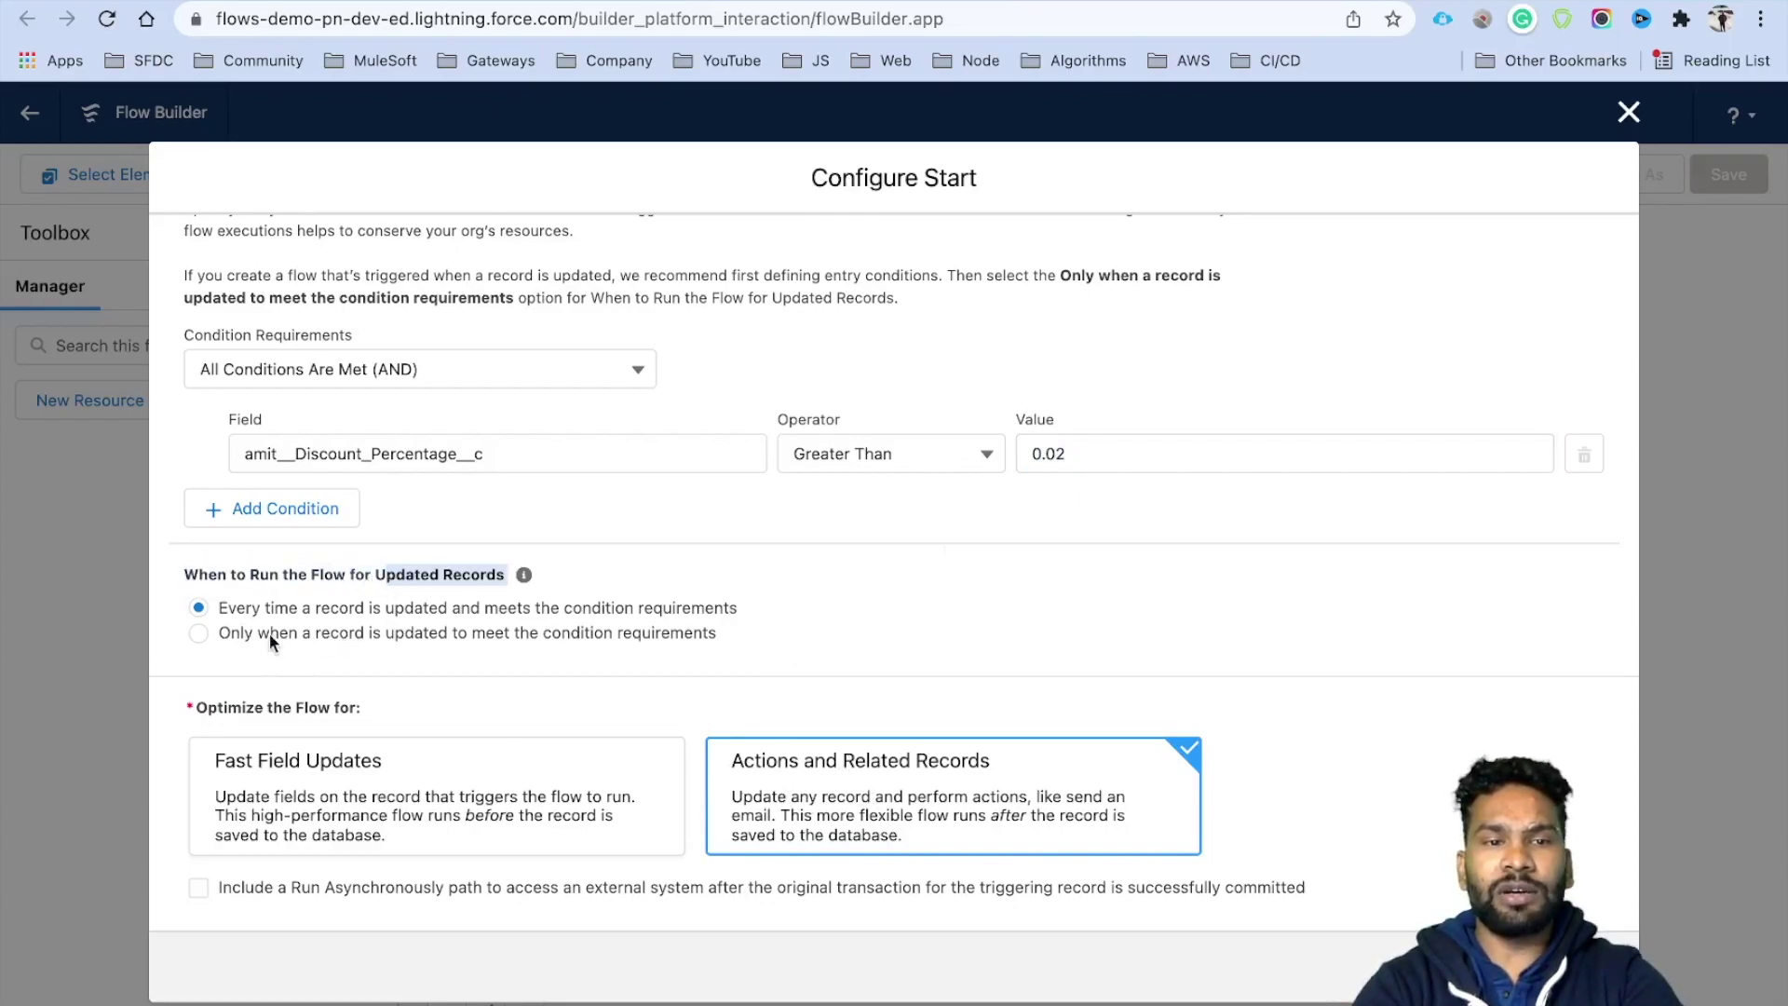
left_click(300, 634)
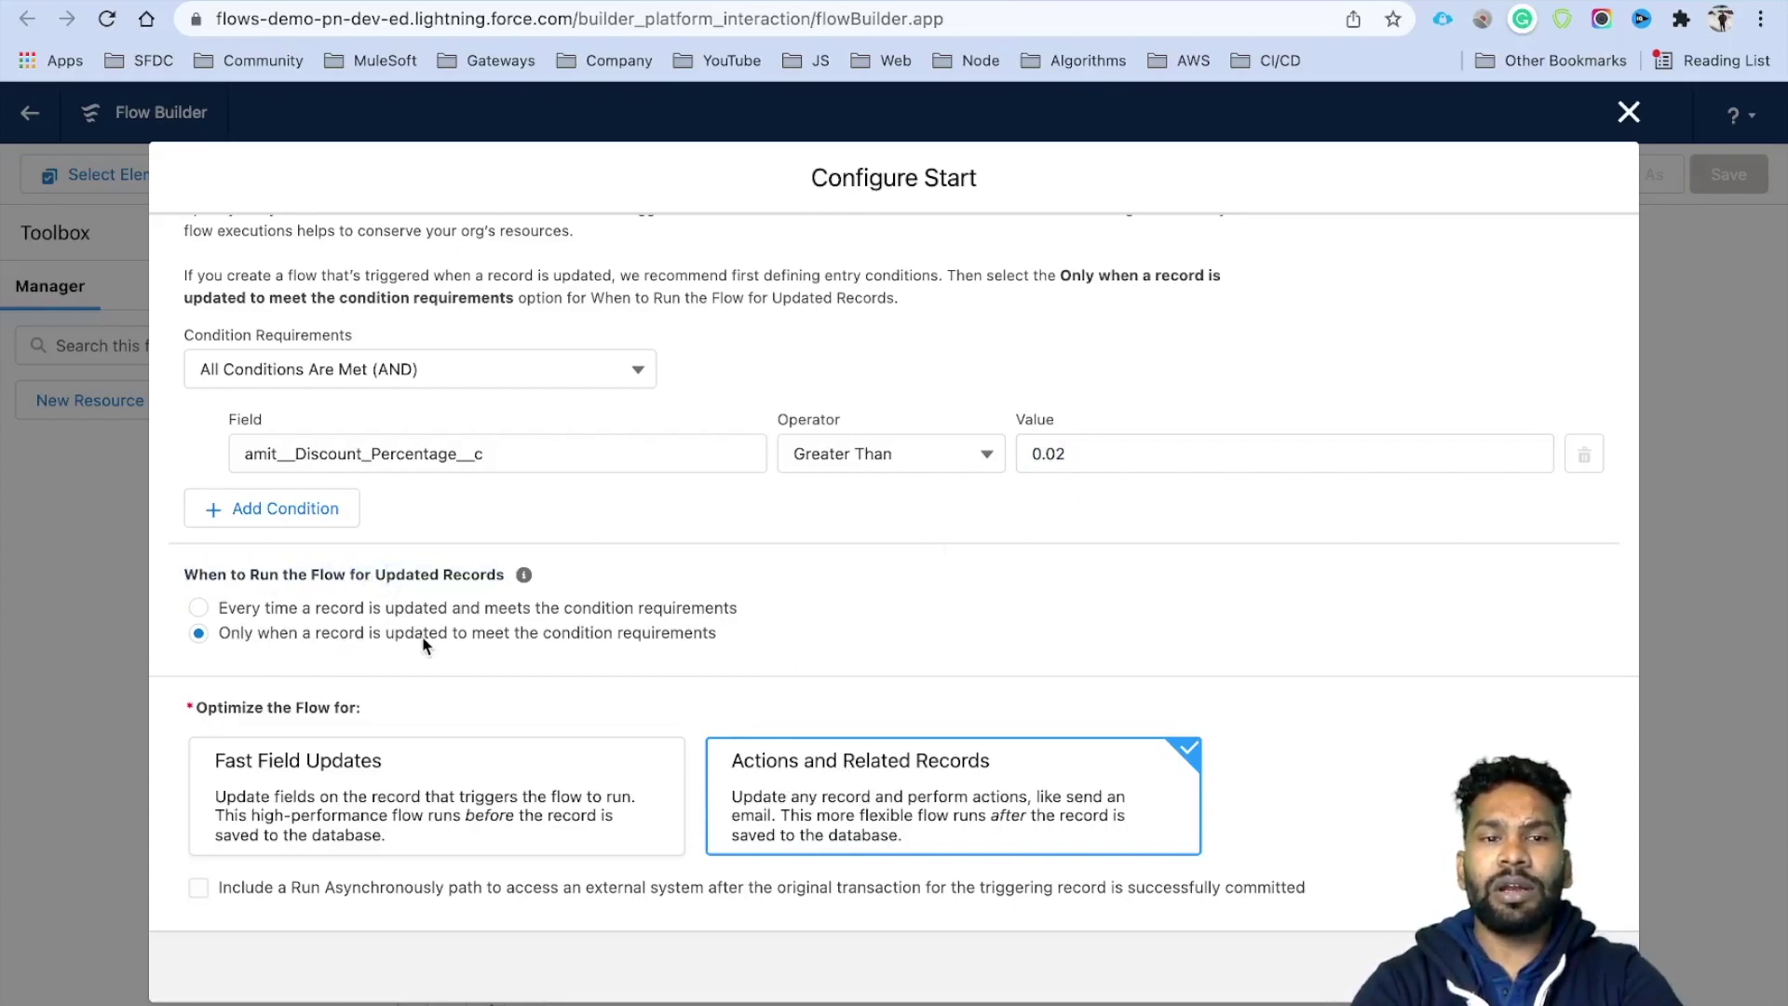
left_click_drag(736, 635, 200, 652)
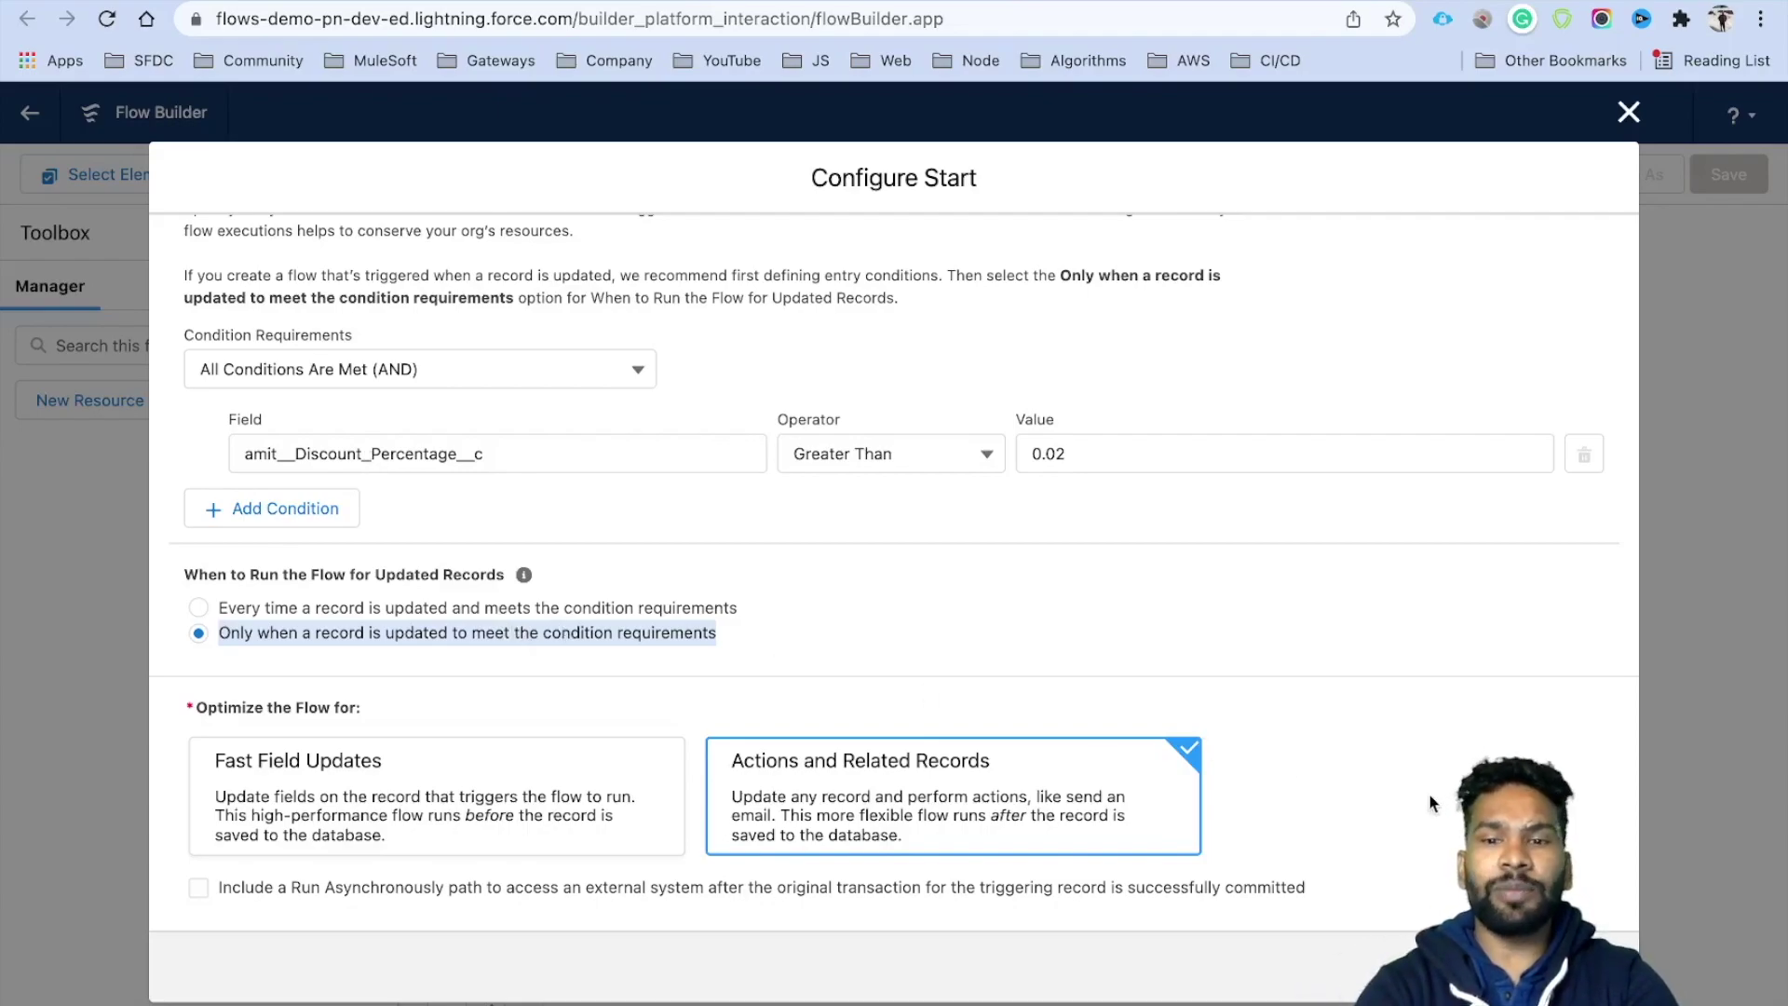
Finish the start configuration and add a Submit for Approval action to the Run Immediately path.
left_click(1583, 966)
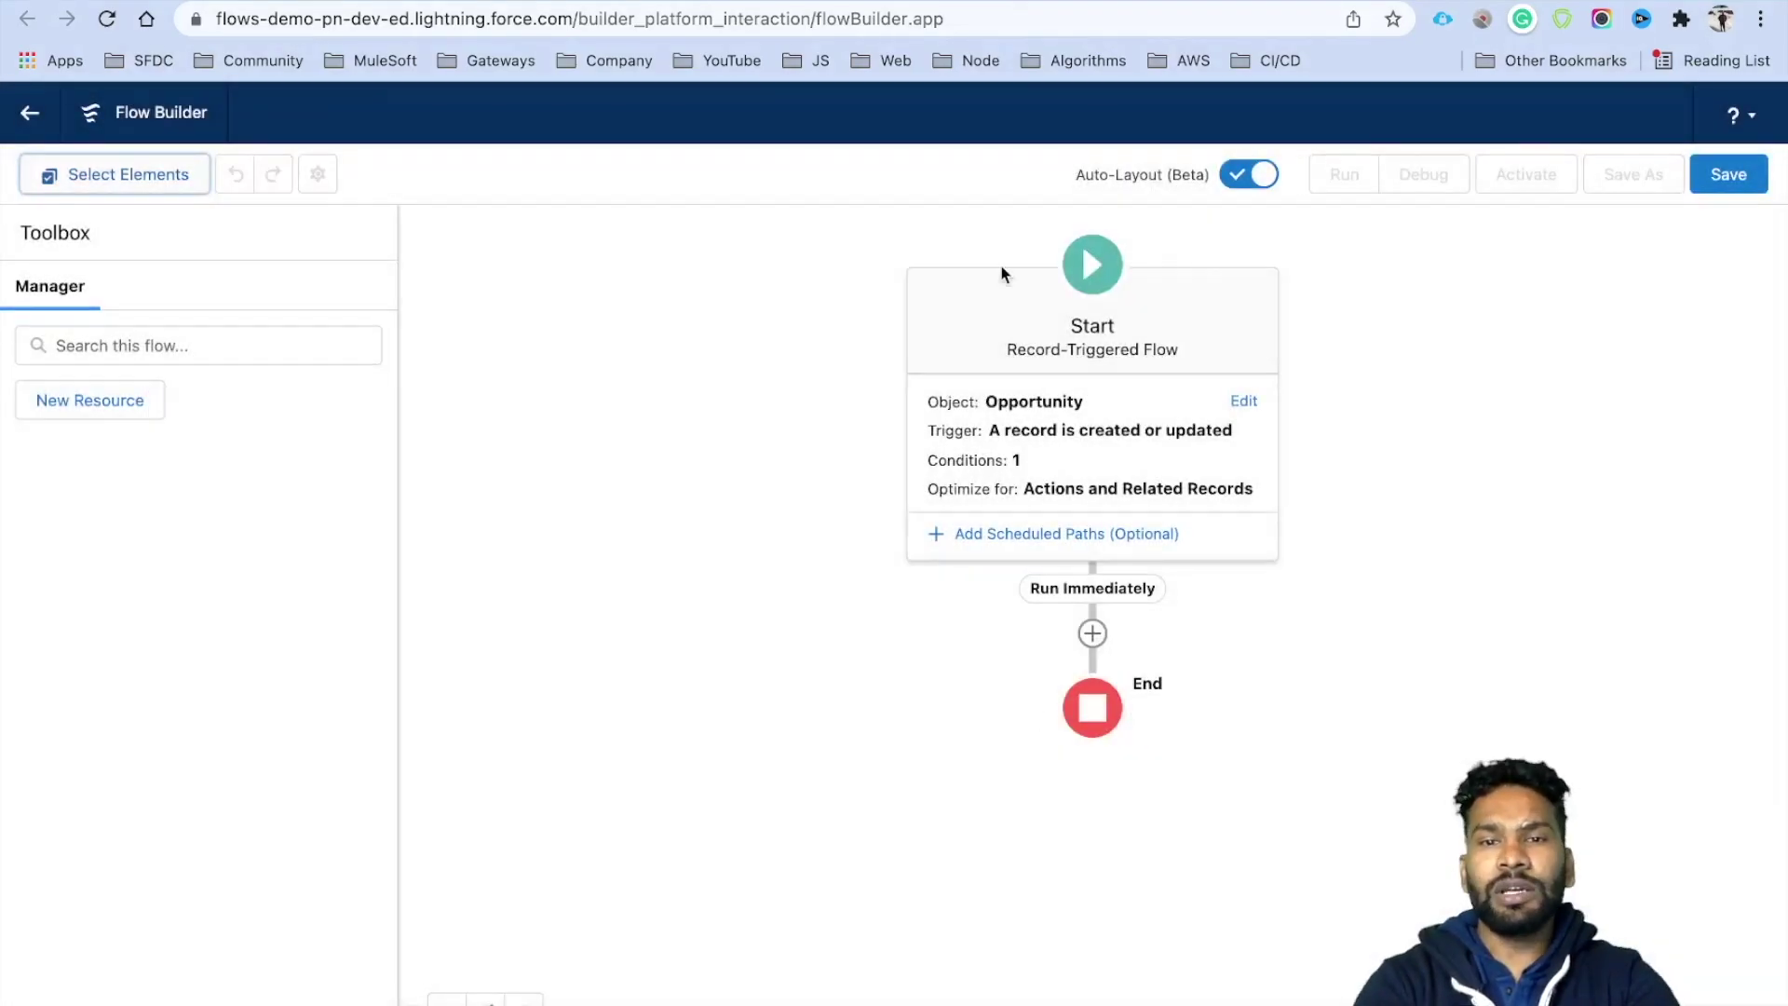
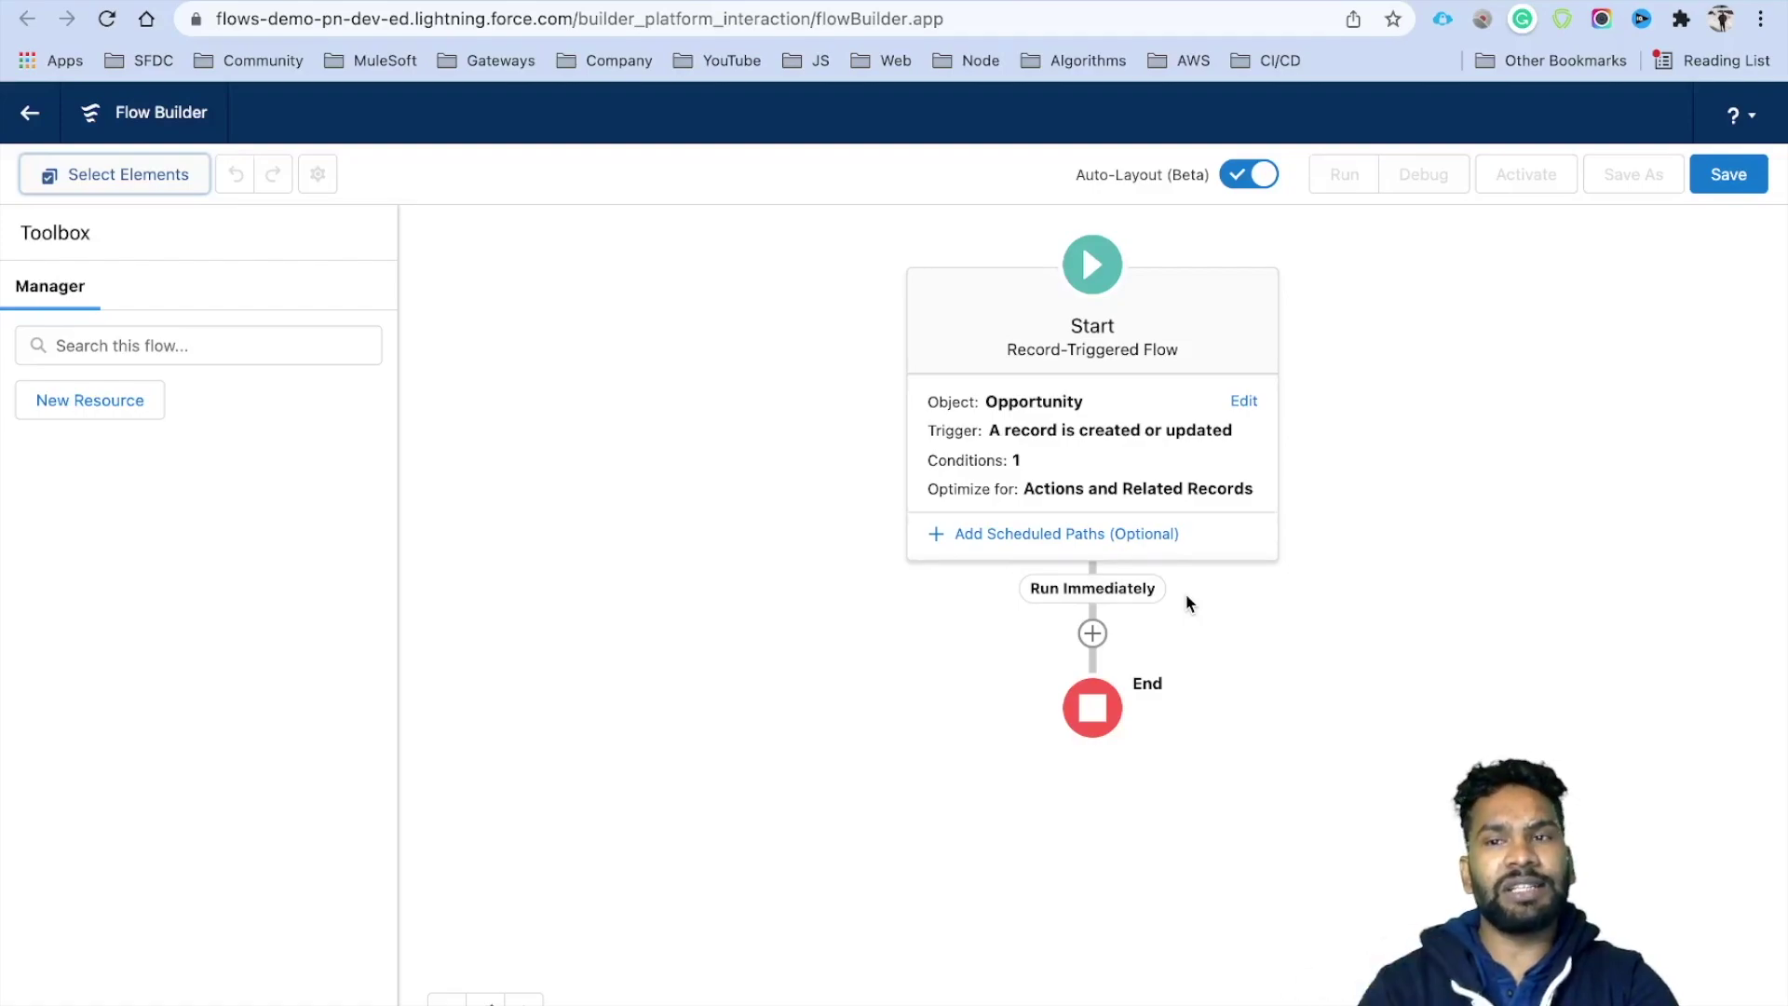
left_click(1092, 633)
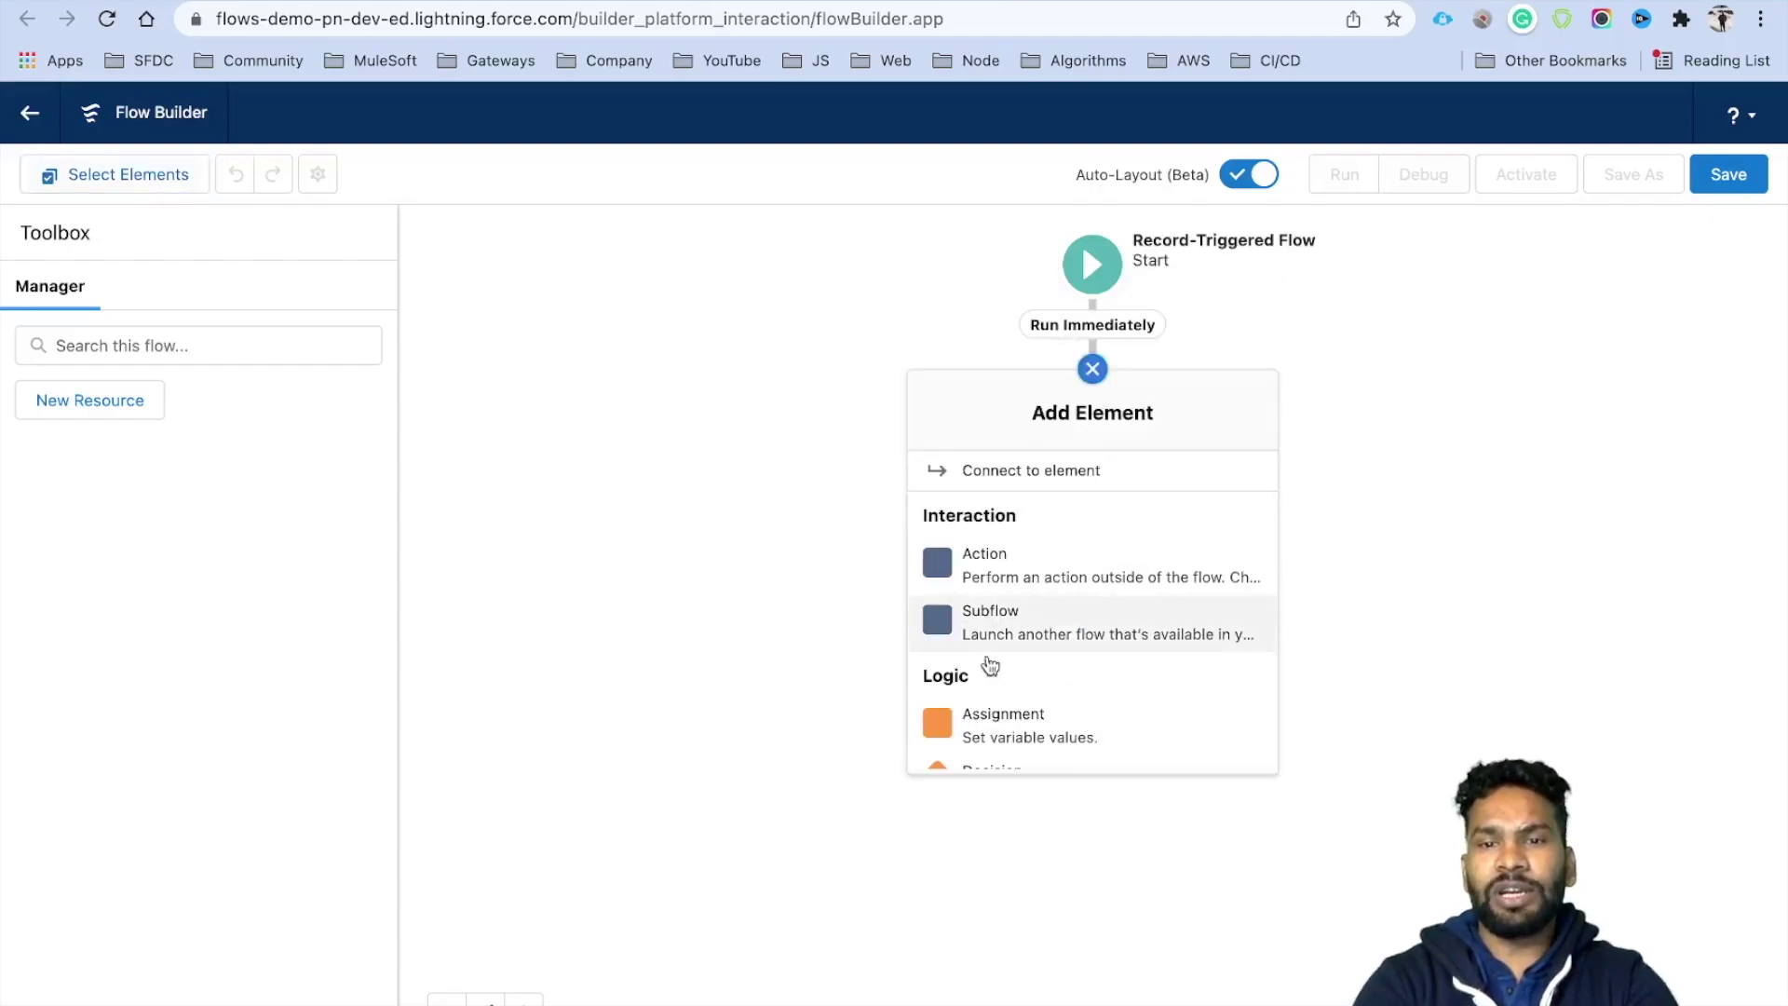
left_click(1040, 577)
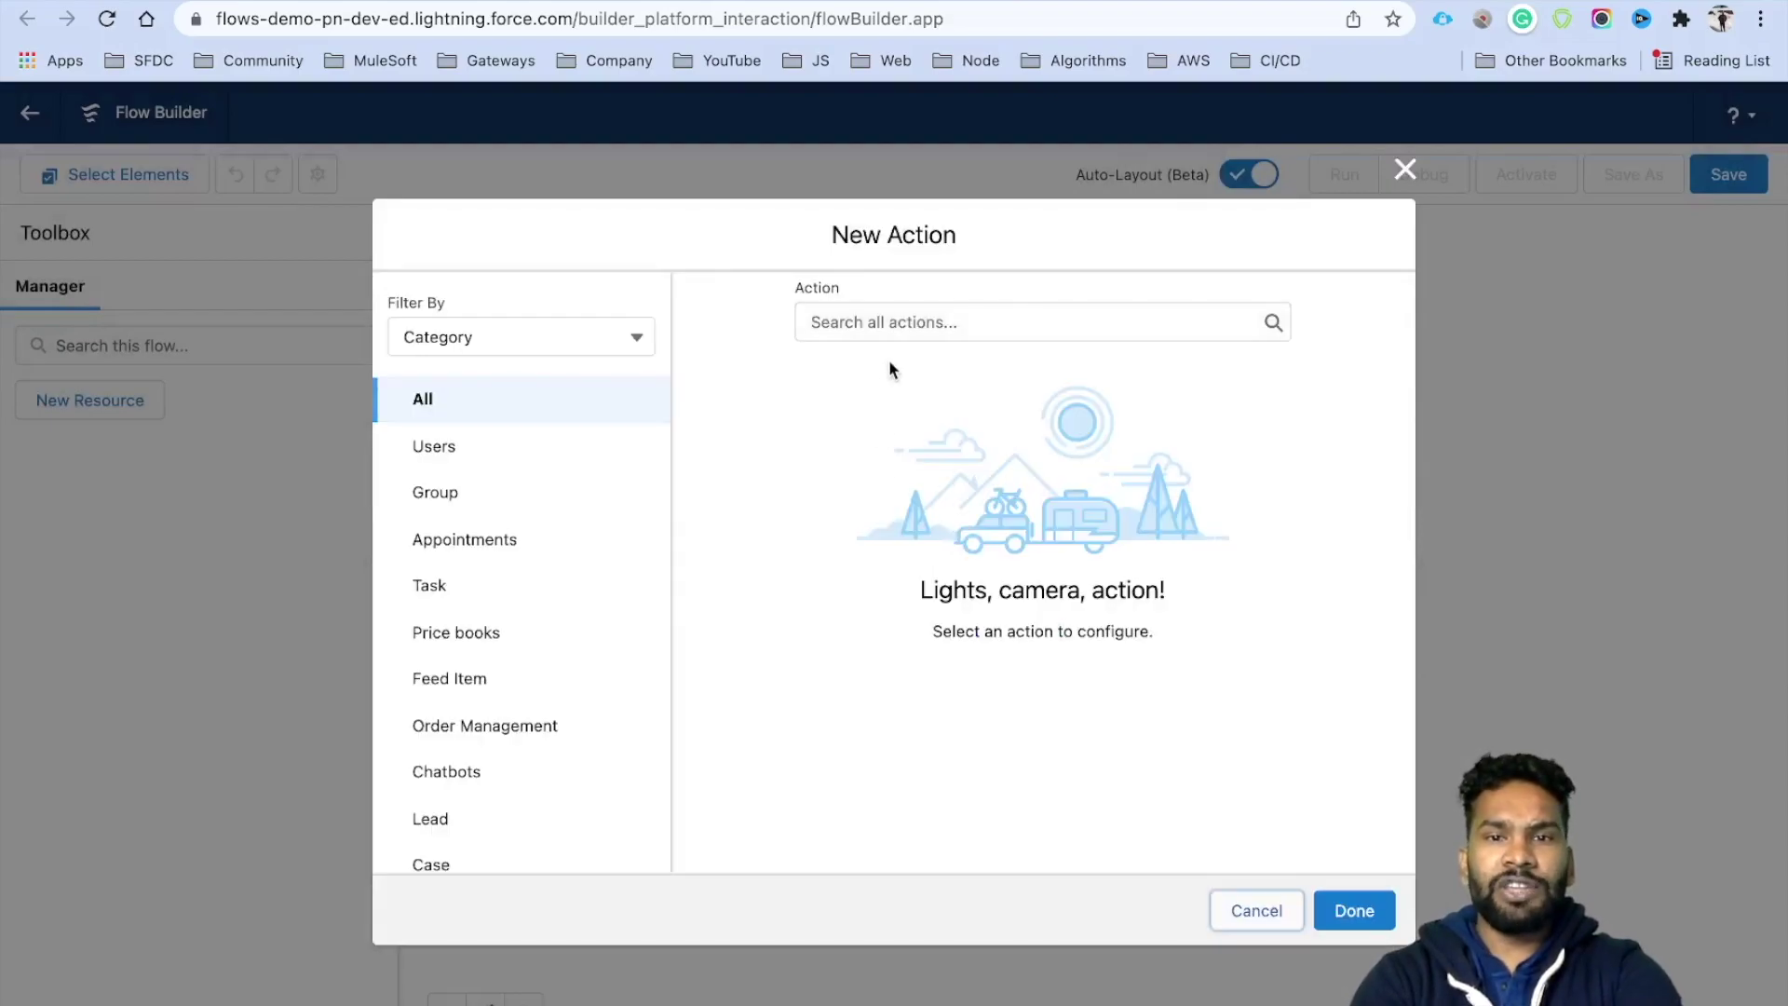
left_click(882, 322)
type("Sub")
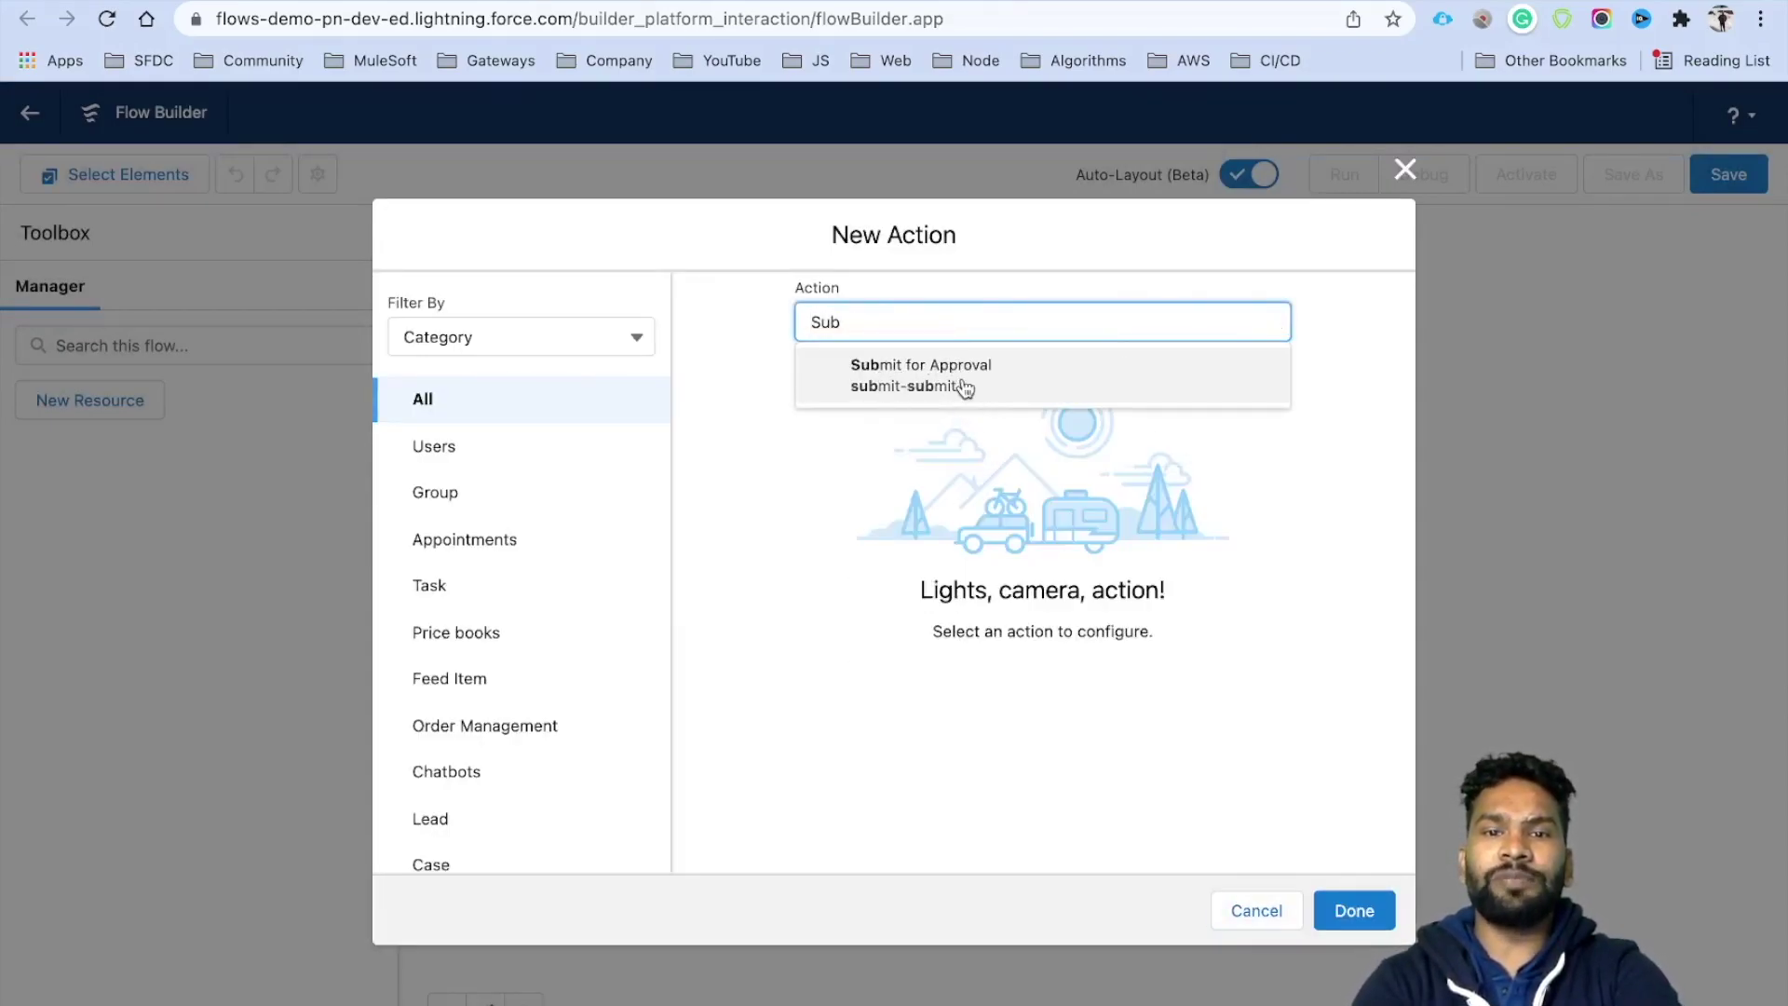
left_click(923, 390)
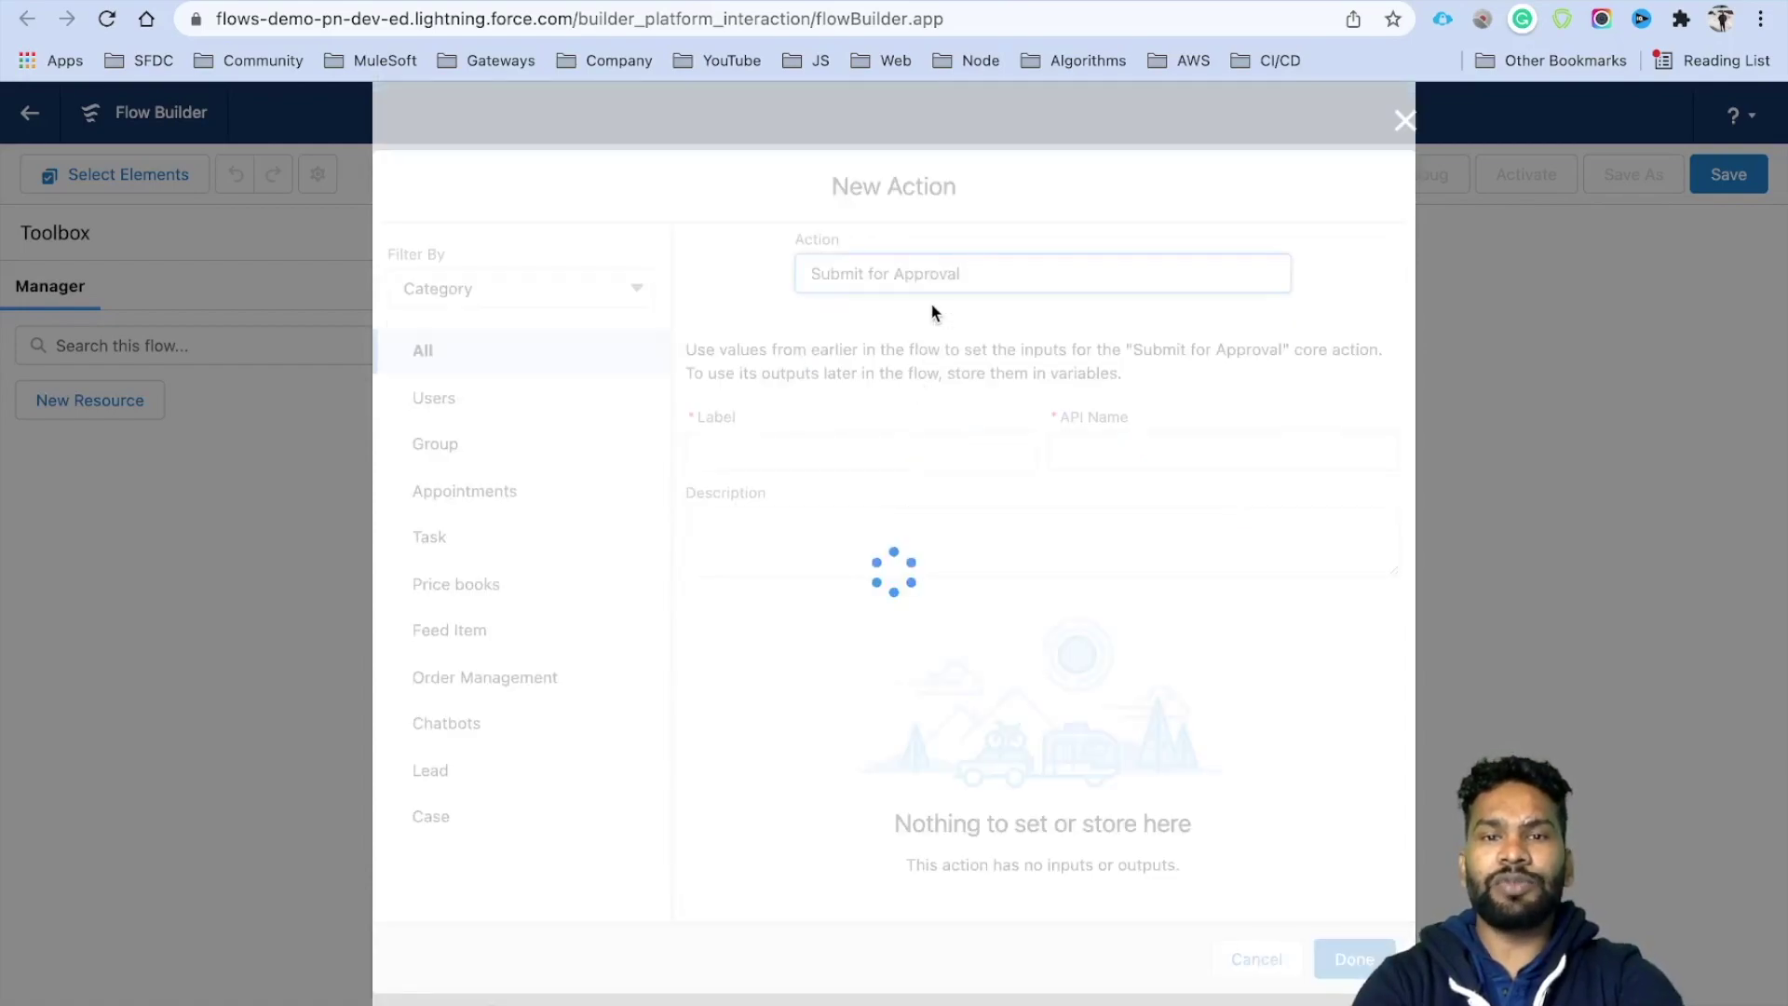
Label the new action Submit for Approval, with the API name Submit_for_Approval.
left_click(968, 270)
key("super+c")
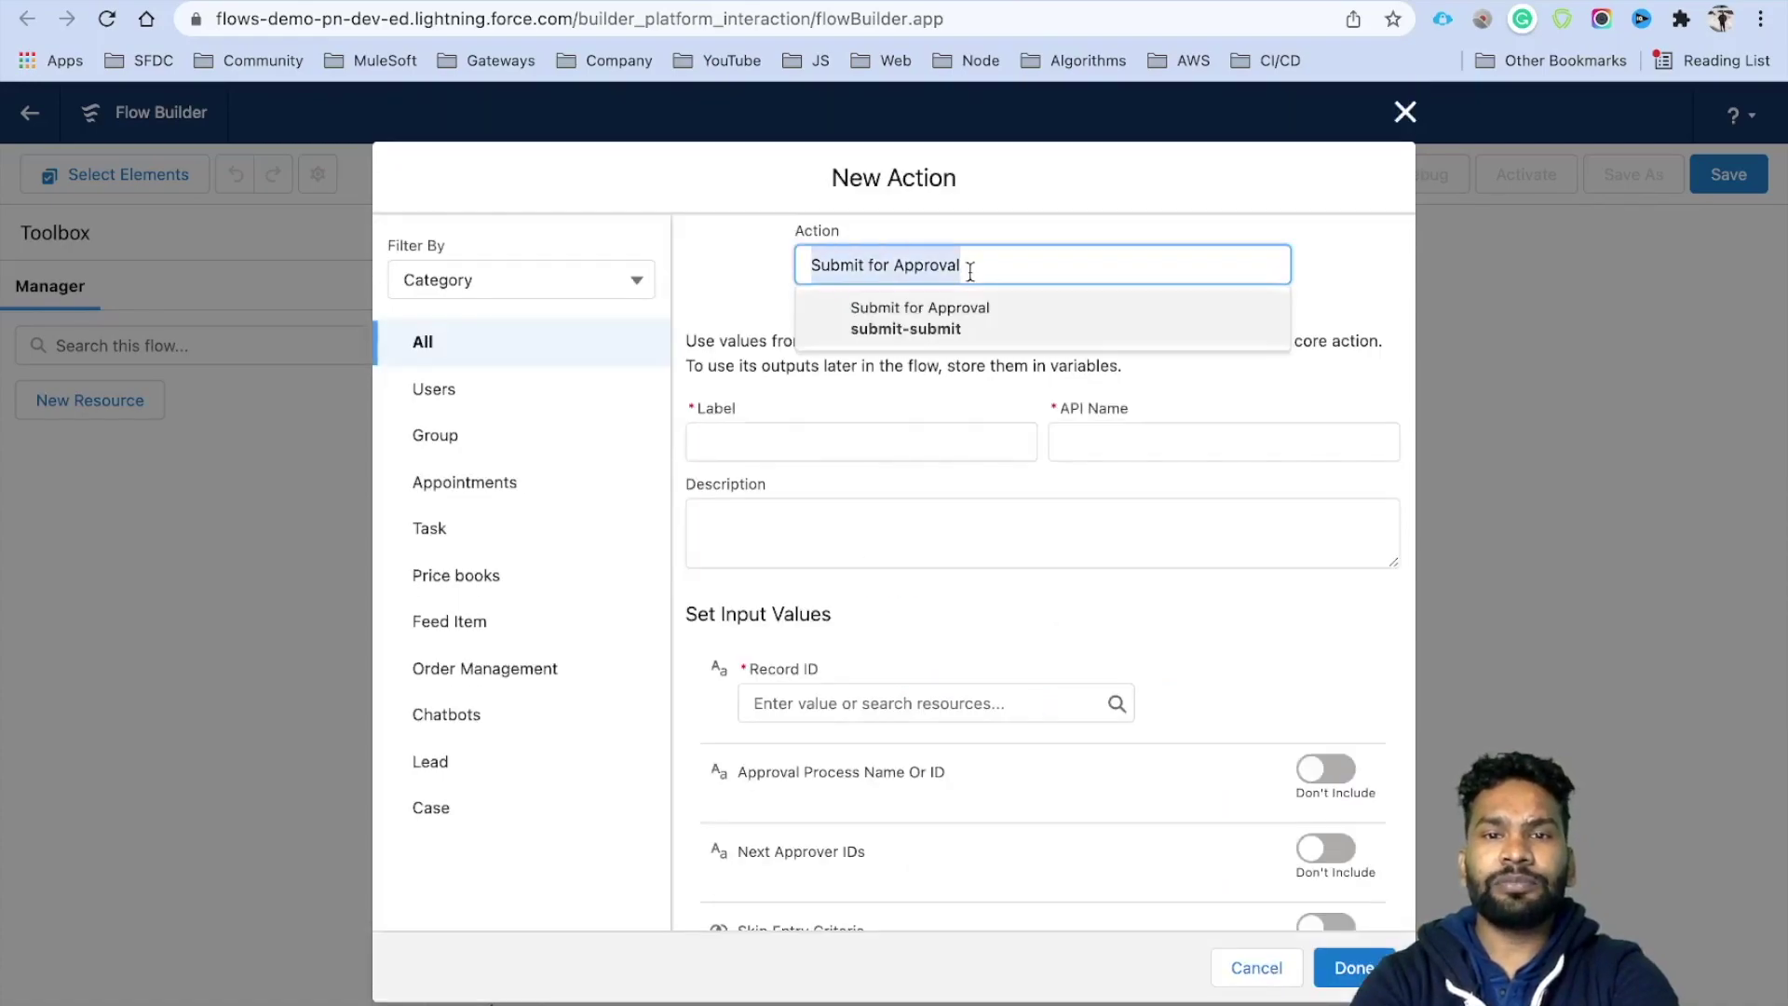
left_click(779, 439)
key("super+v")
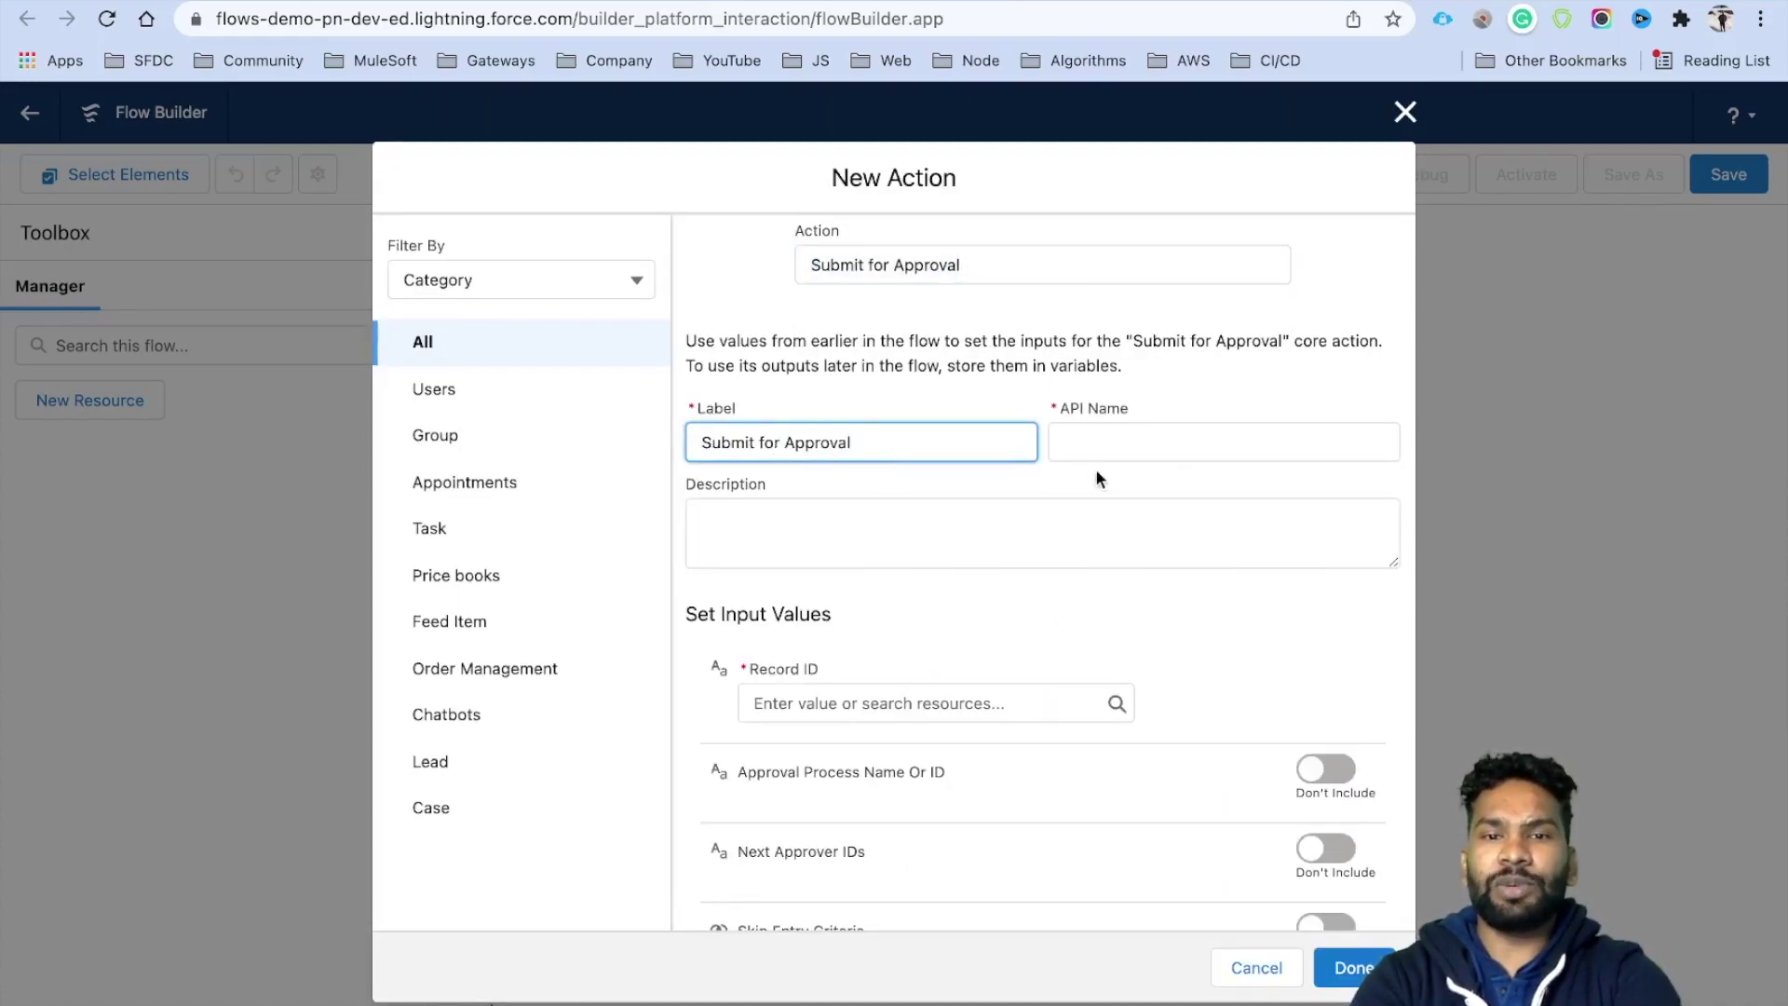
left_click(1146, 442)
left_click(855, 442)
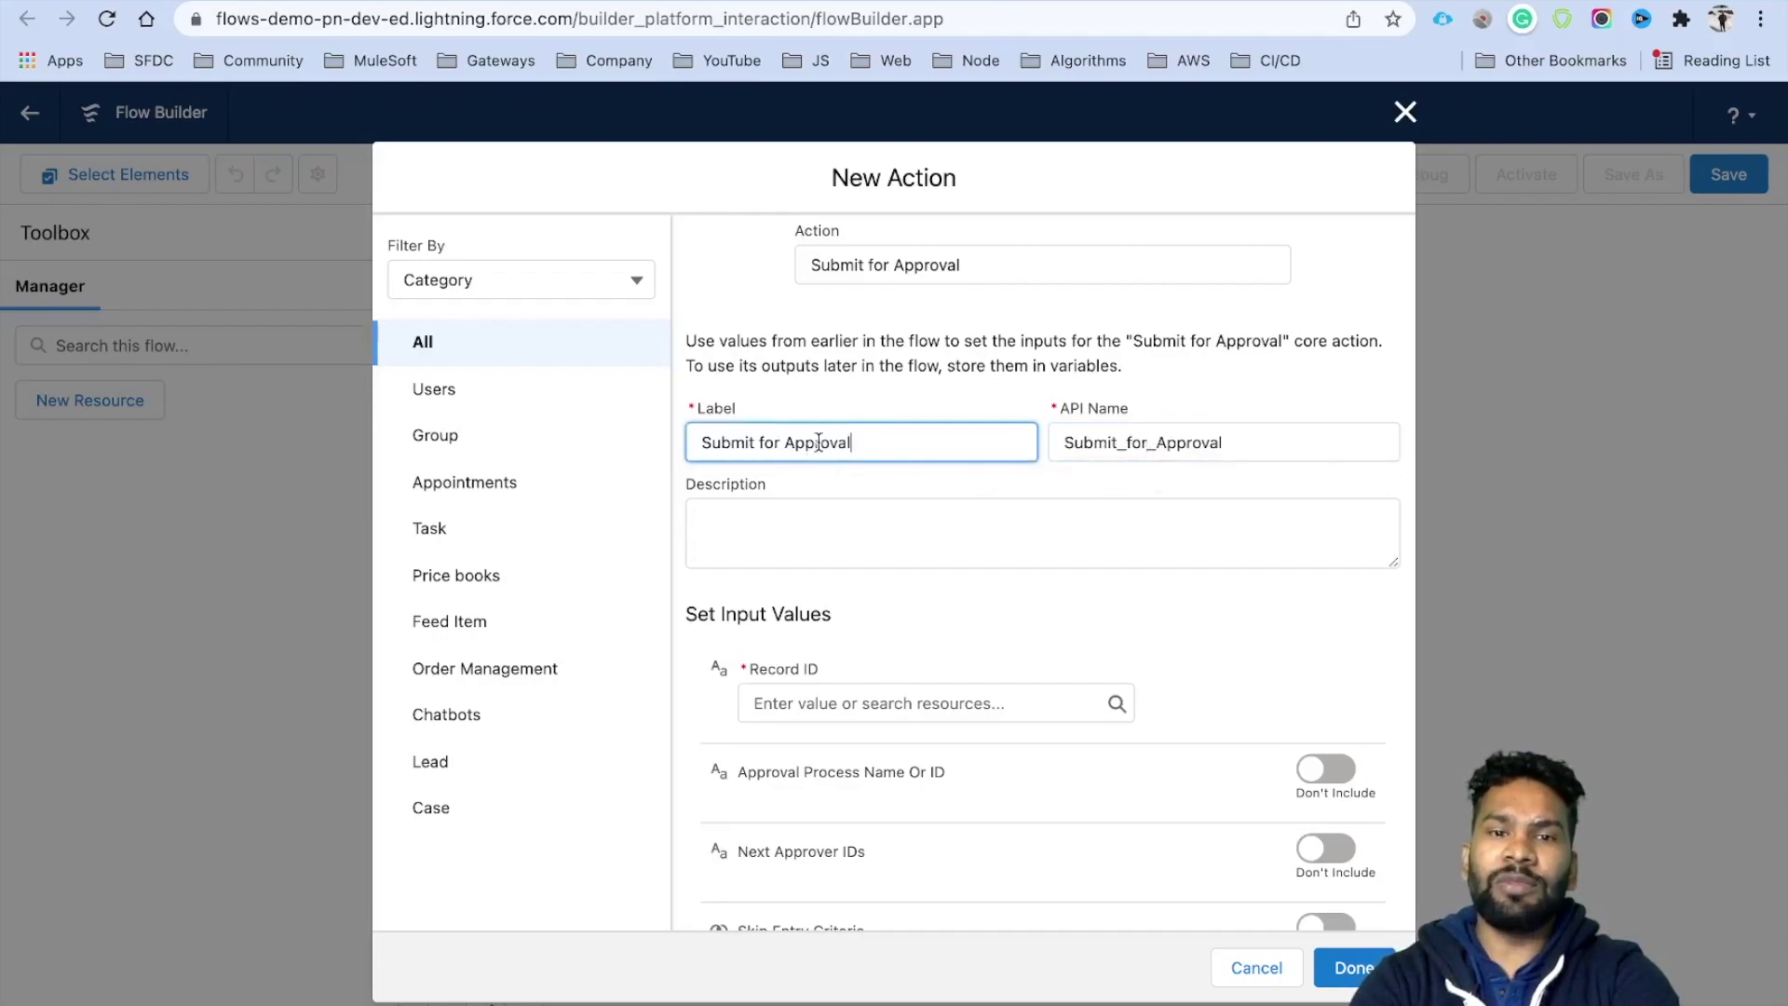
key("super+a")
Set the action's Record ID input to the triggering opportunity's ID, {!$Record.Id}.
scroll(1020, 628, "down", 2)
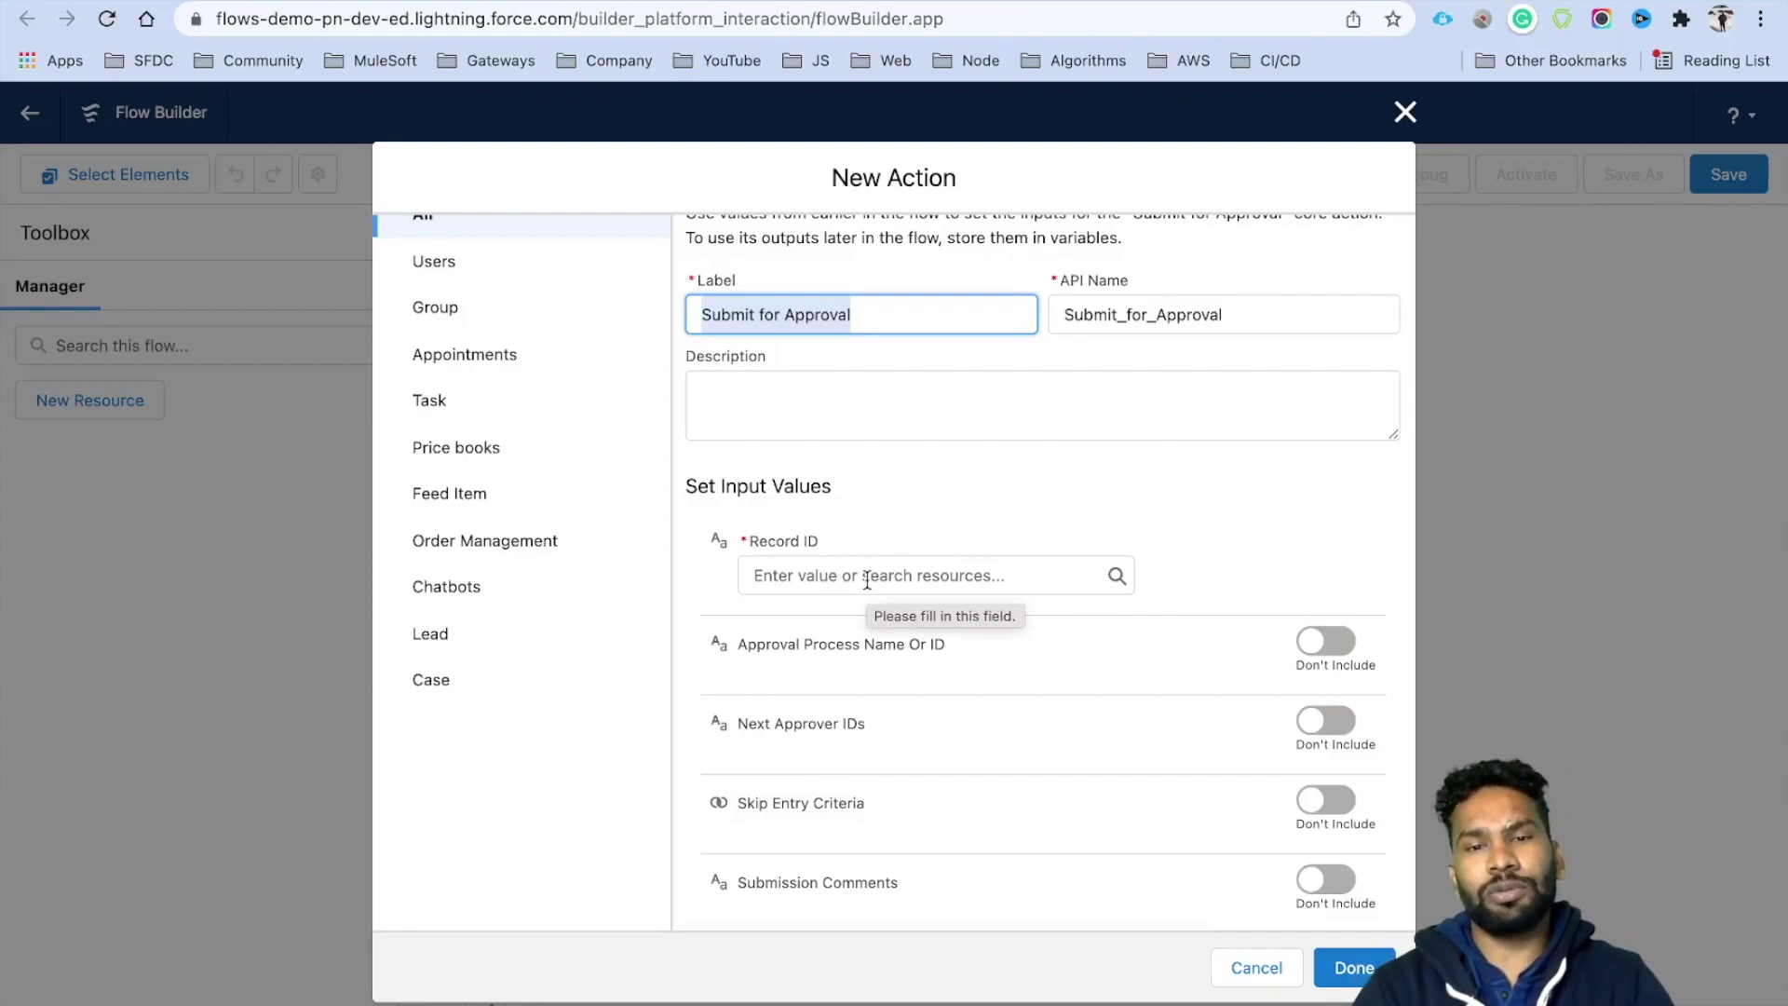
left_click(867, 580)
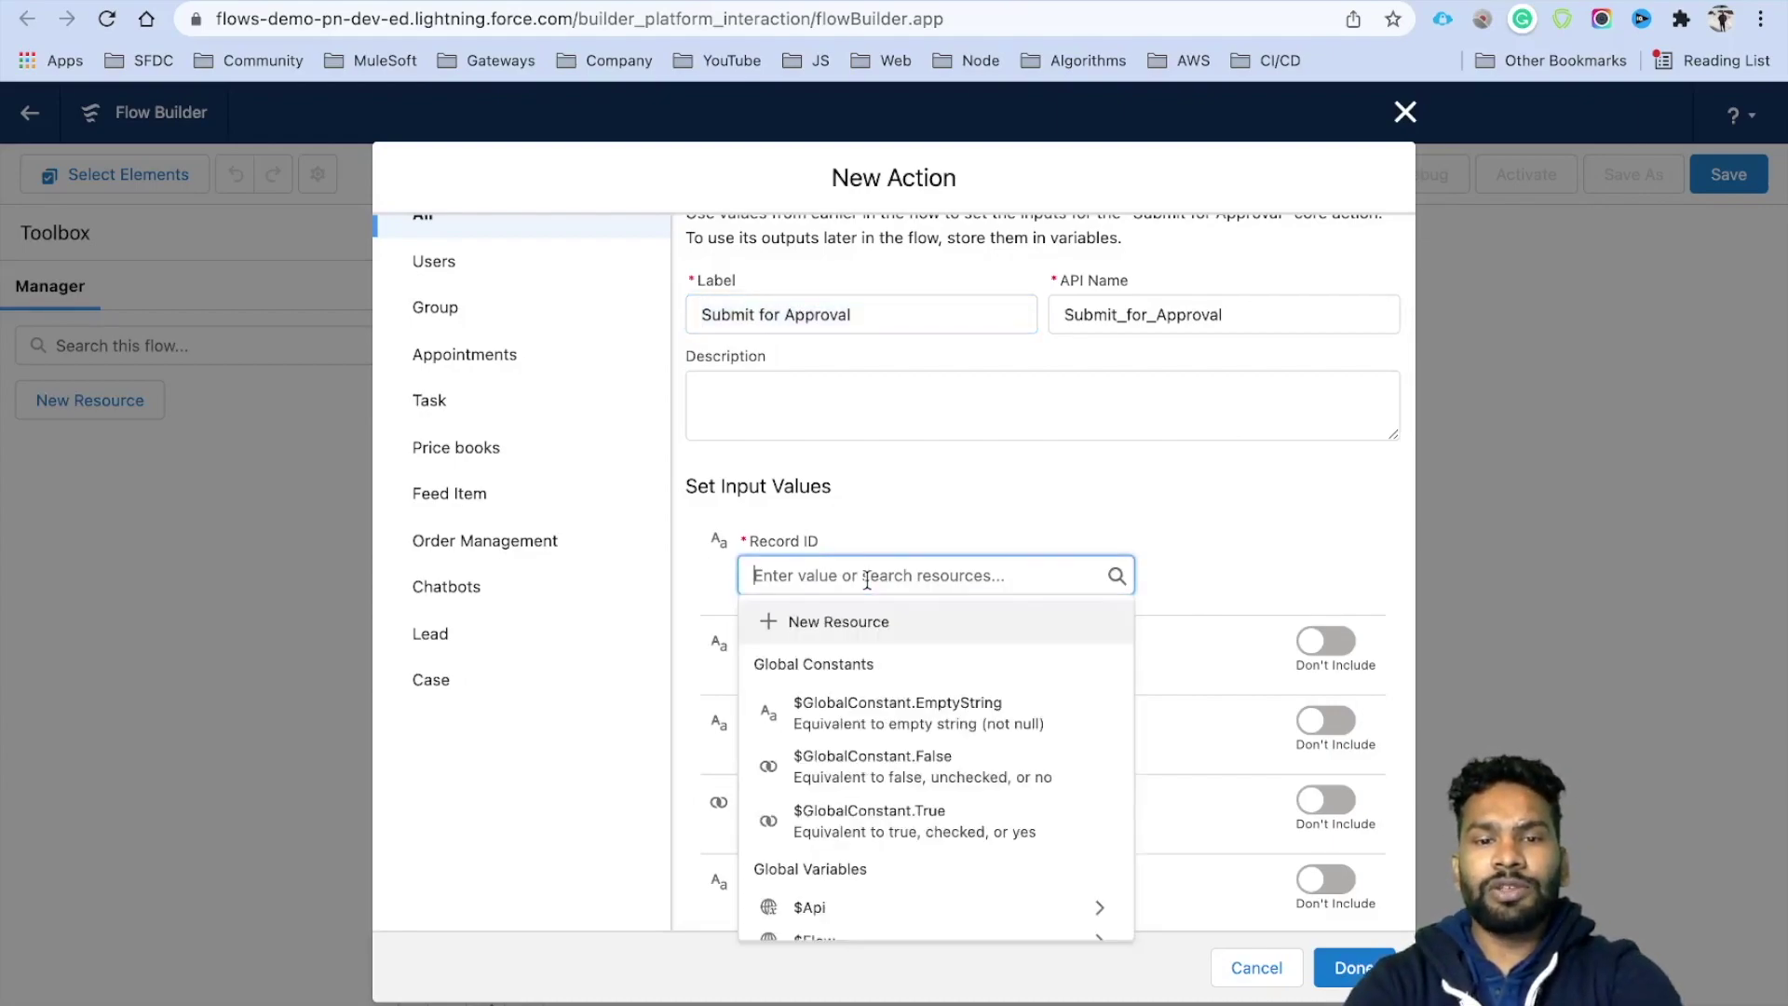
type("Rec")
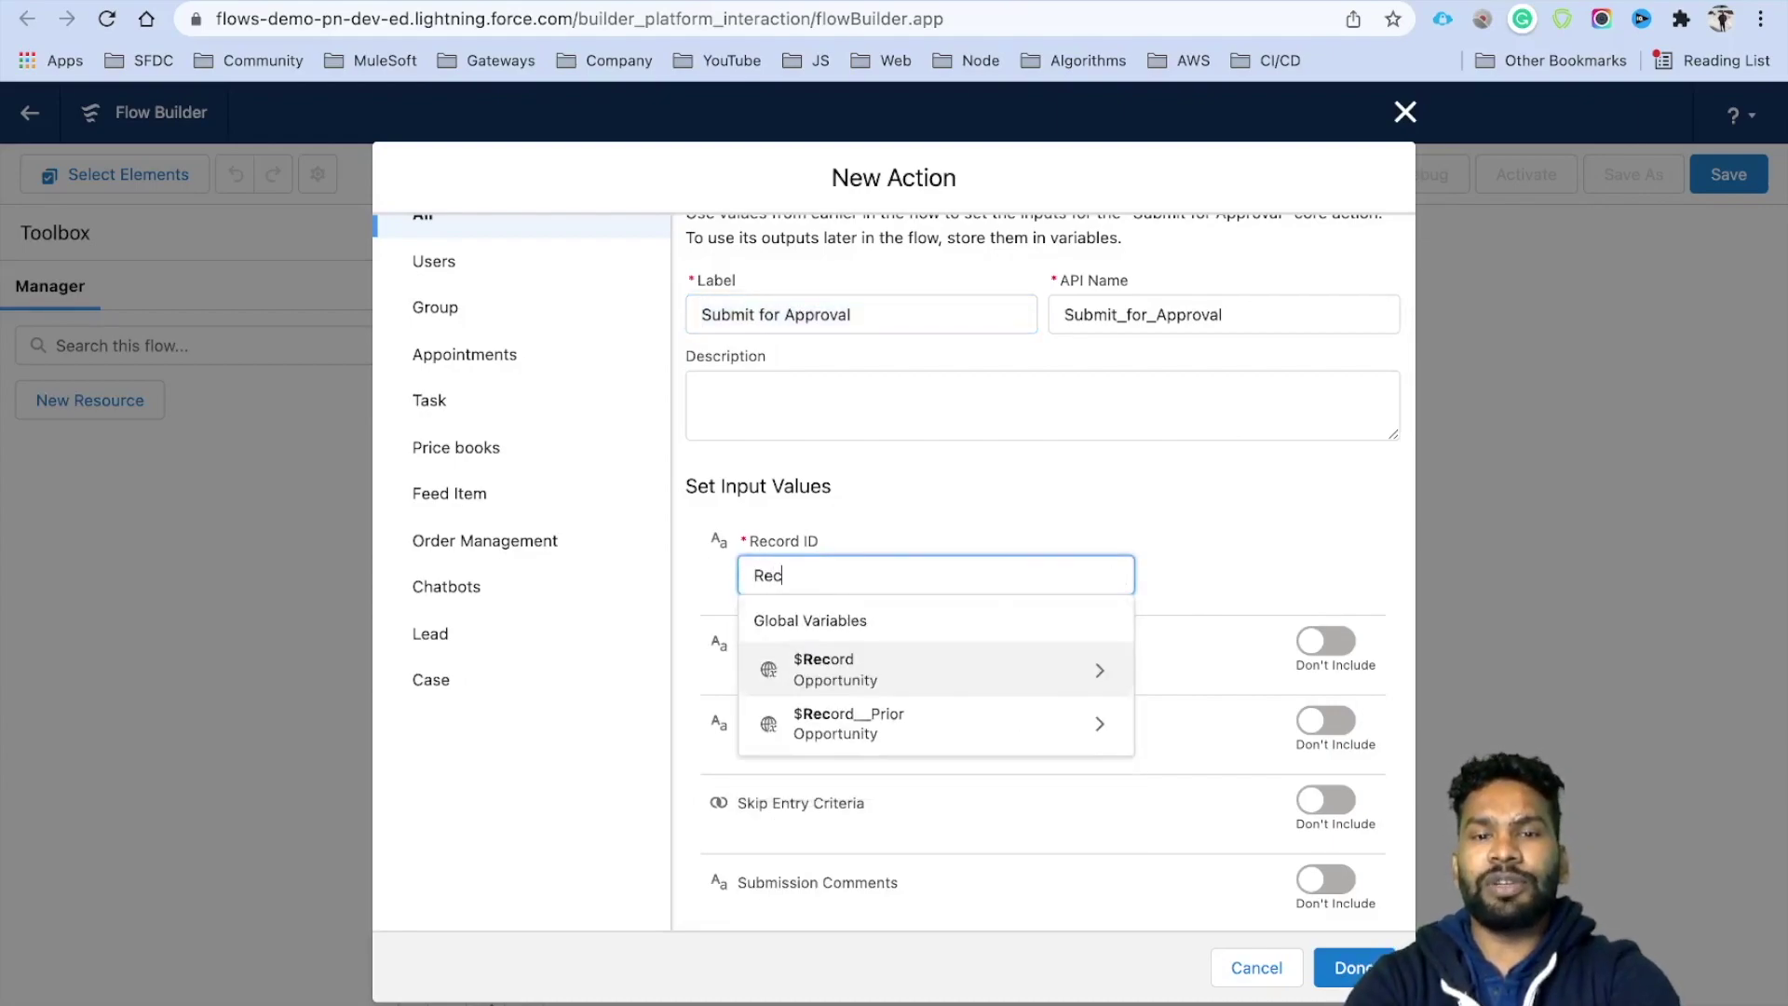
left_click(845, 675)
type("Id")
left_click(914, 525)
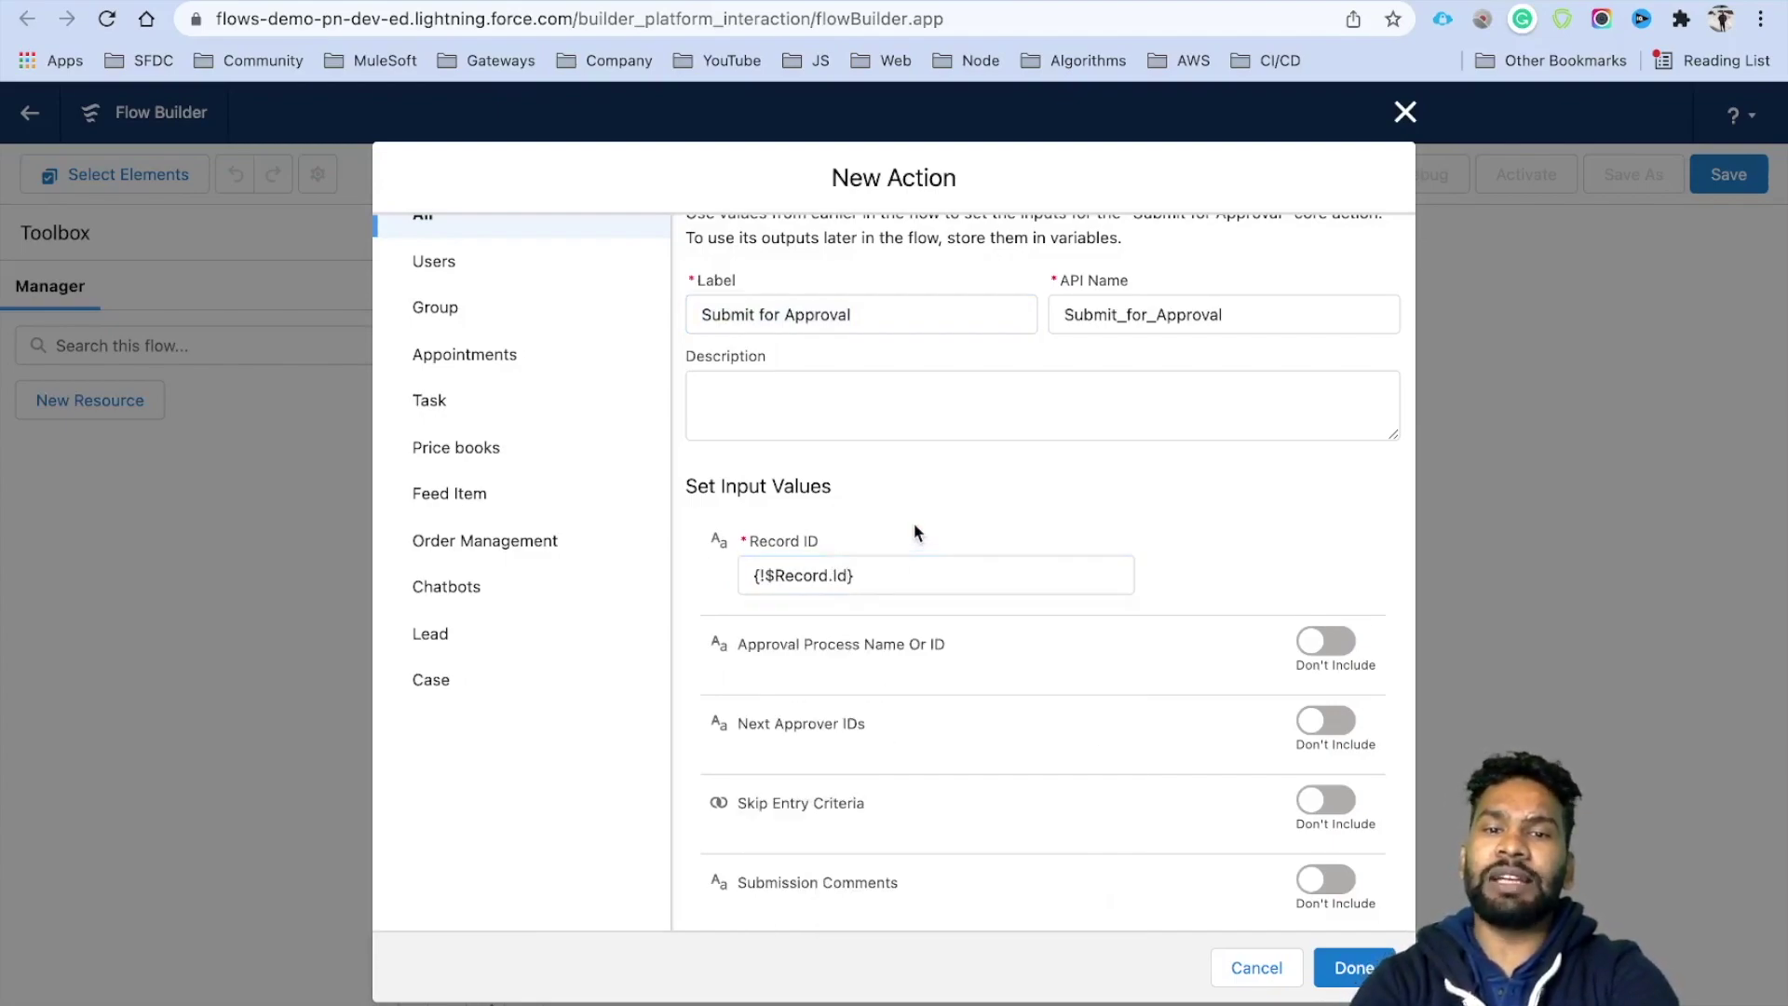
Include the optional Approval Process Name Or ID input in the action.
scroll(1083, 636, "down", 2)
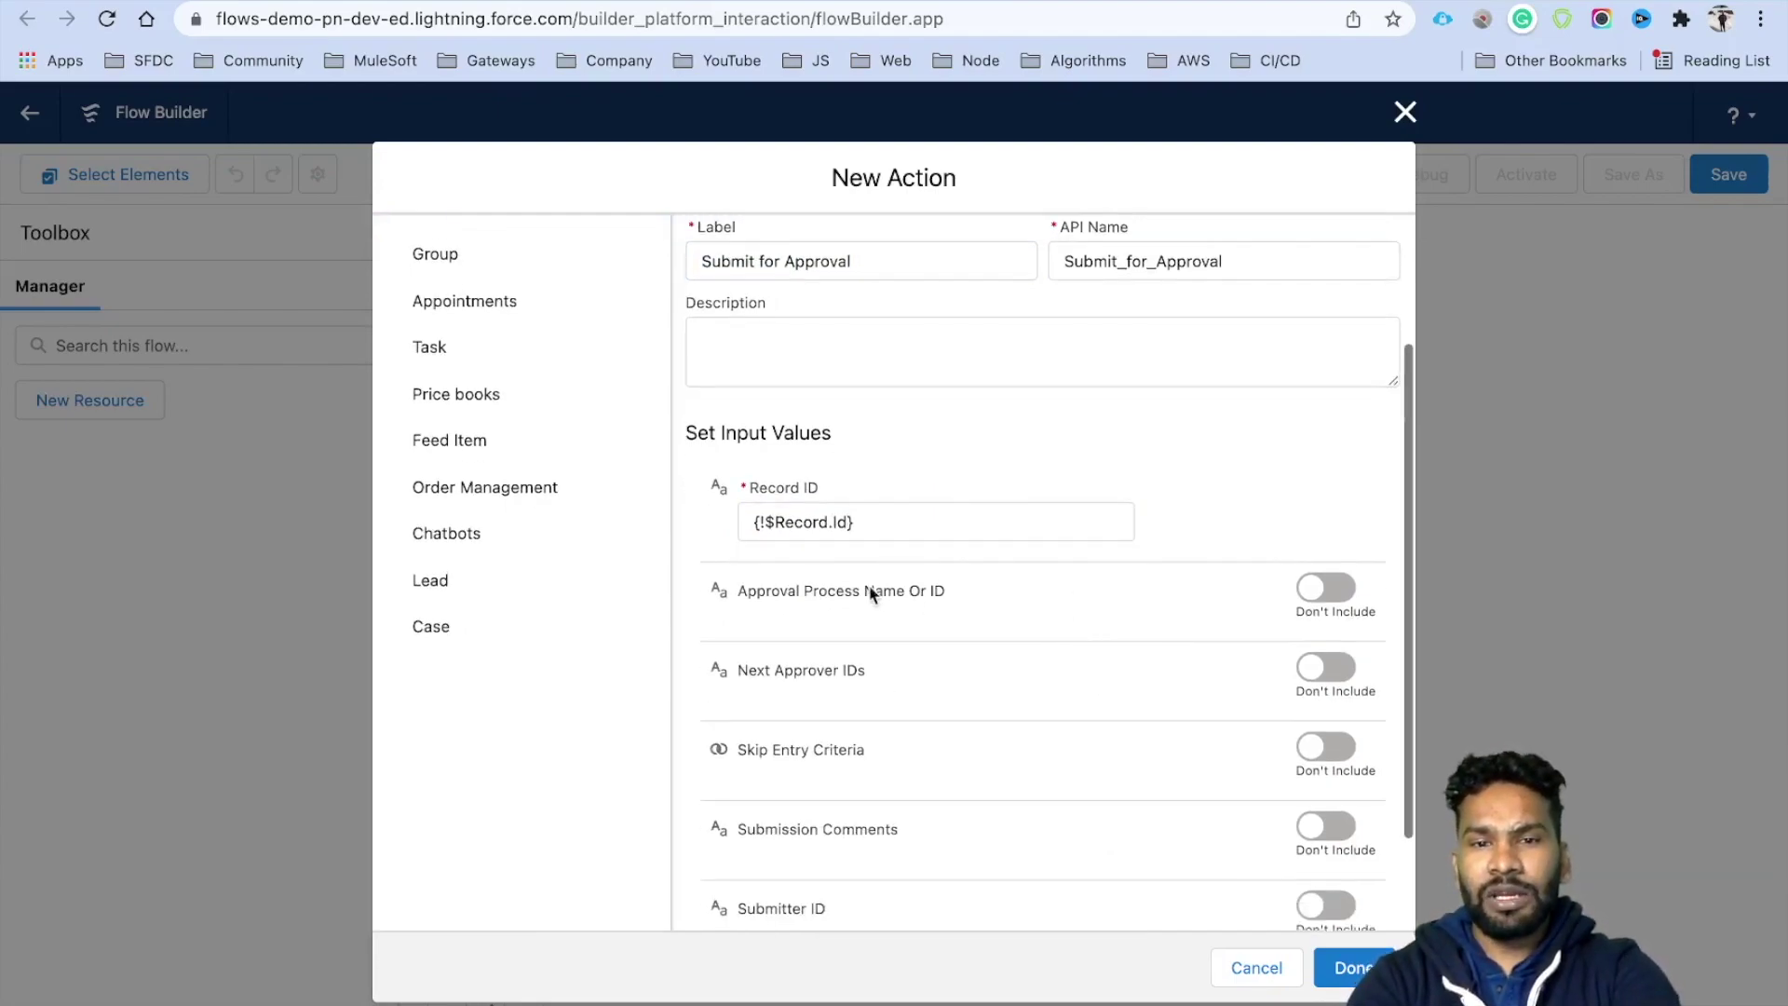
left_click_drag(736, 590, 932, 597)
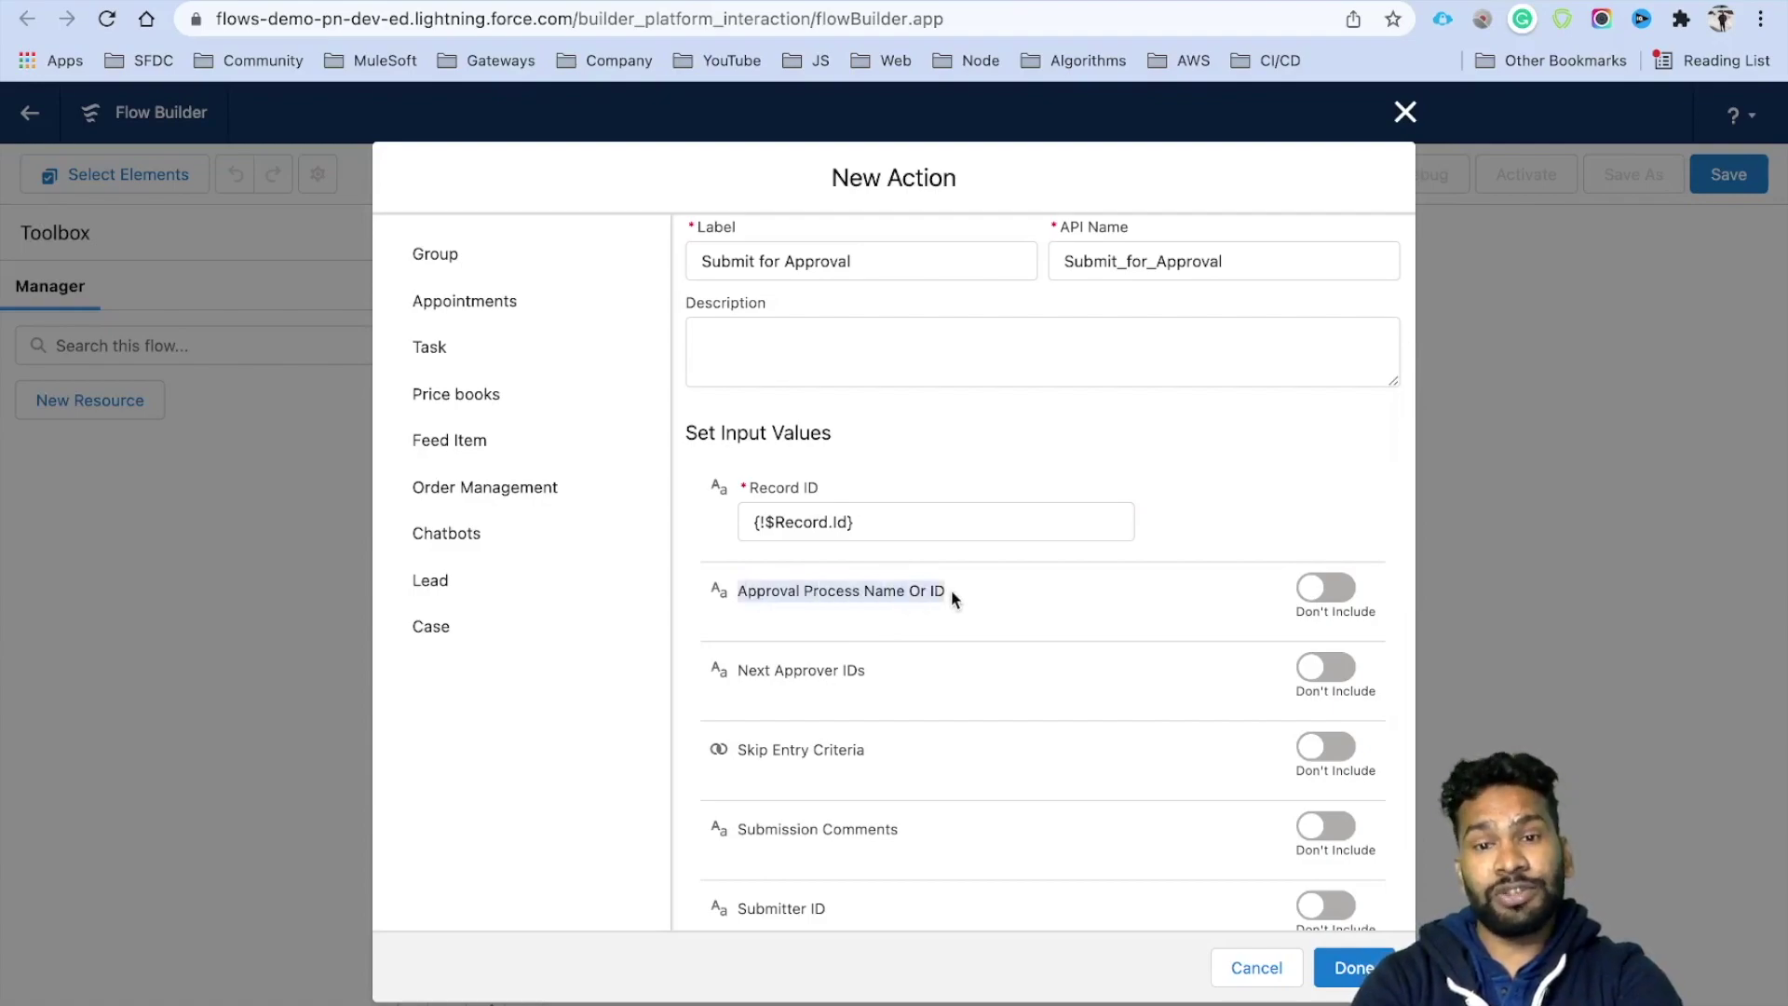
scroll(952, 590, "down", 1)
left_click(1329, 565)
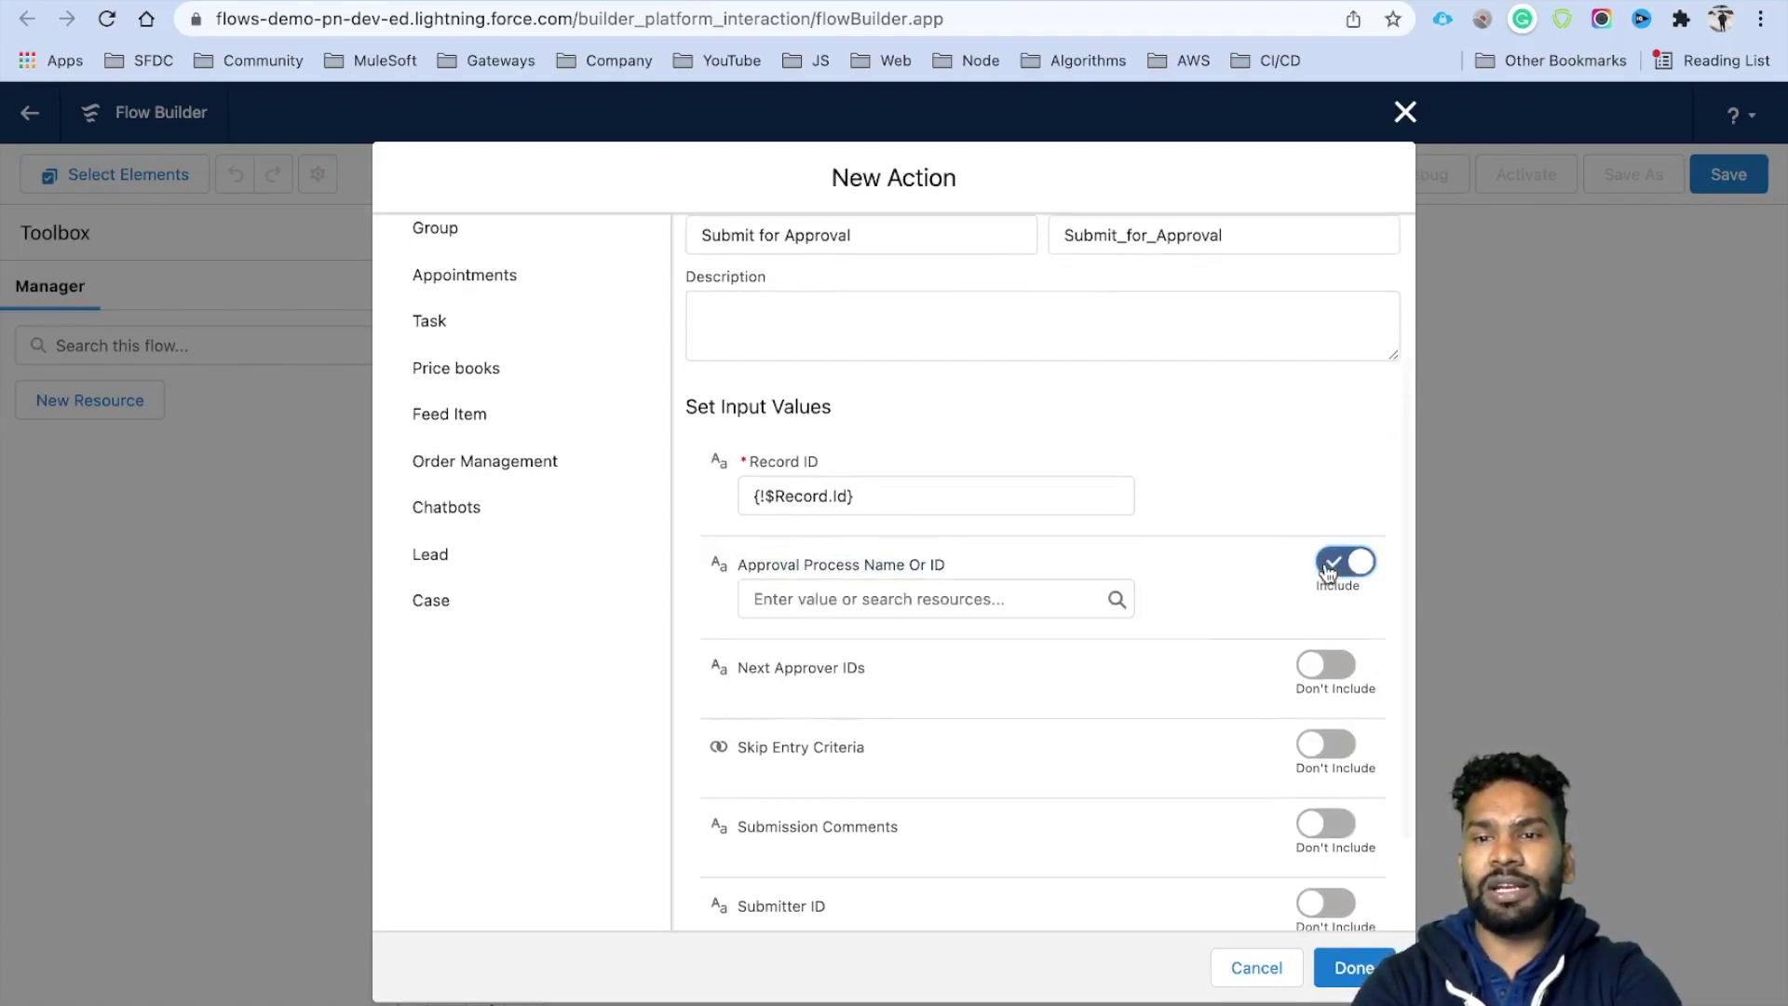
left_click(927, 597)
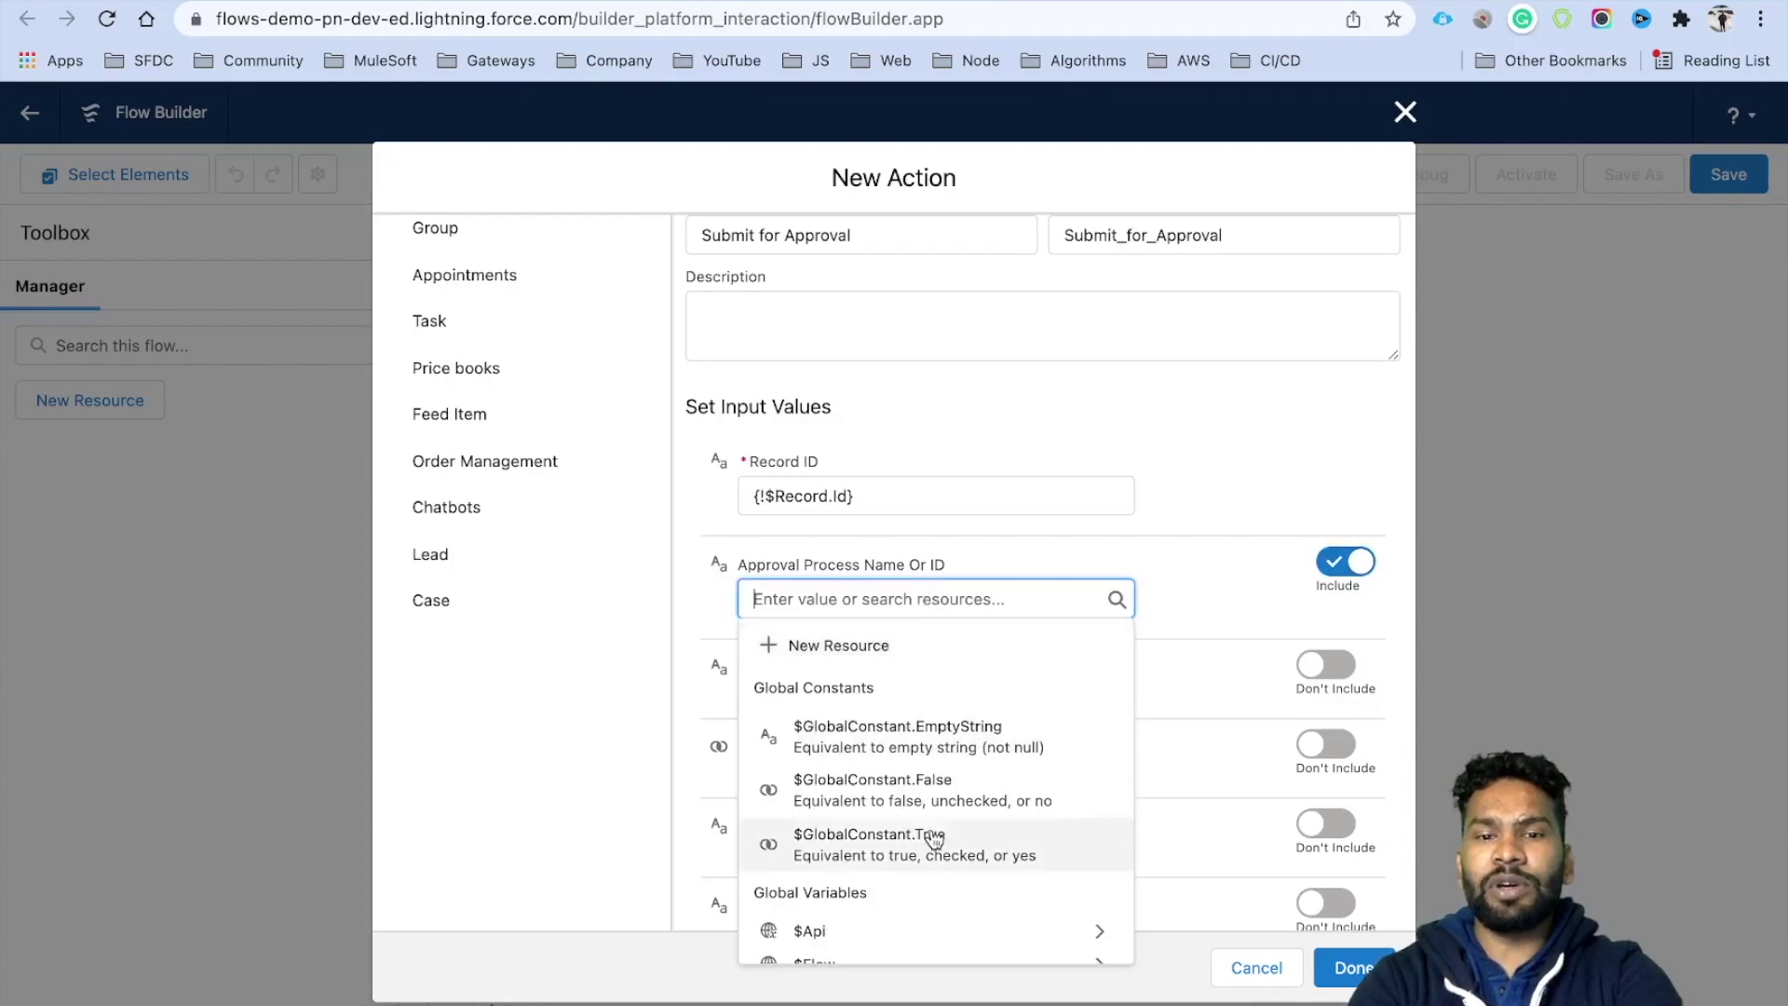
scroll(930, 838, "down", 5)
scroll(935, 838, "up", 5)
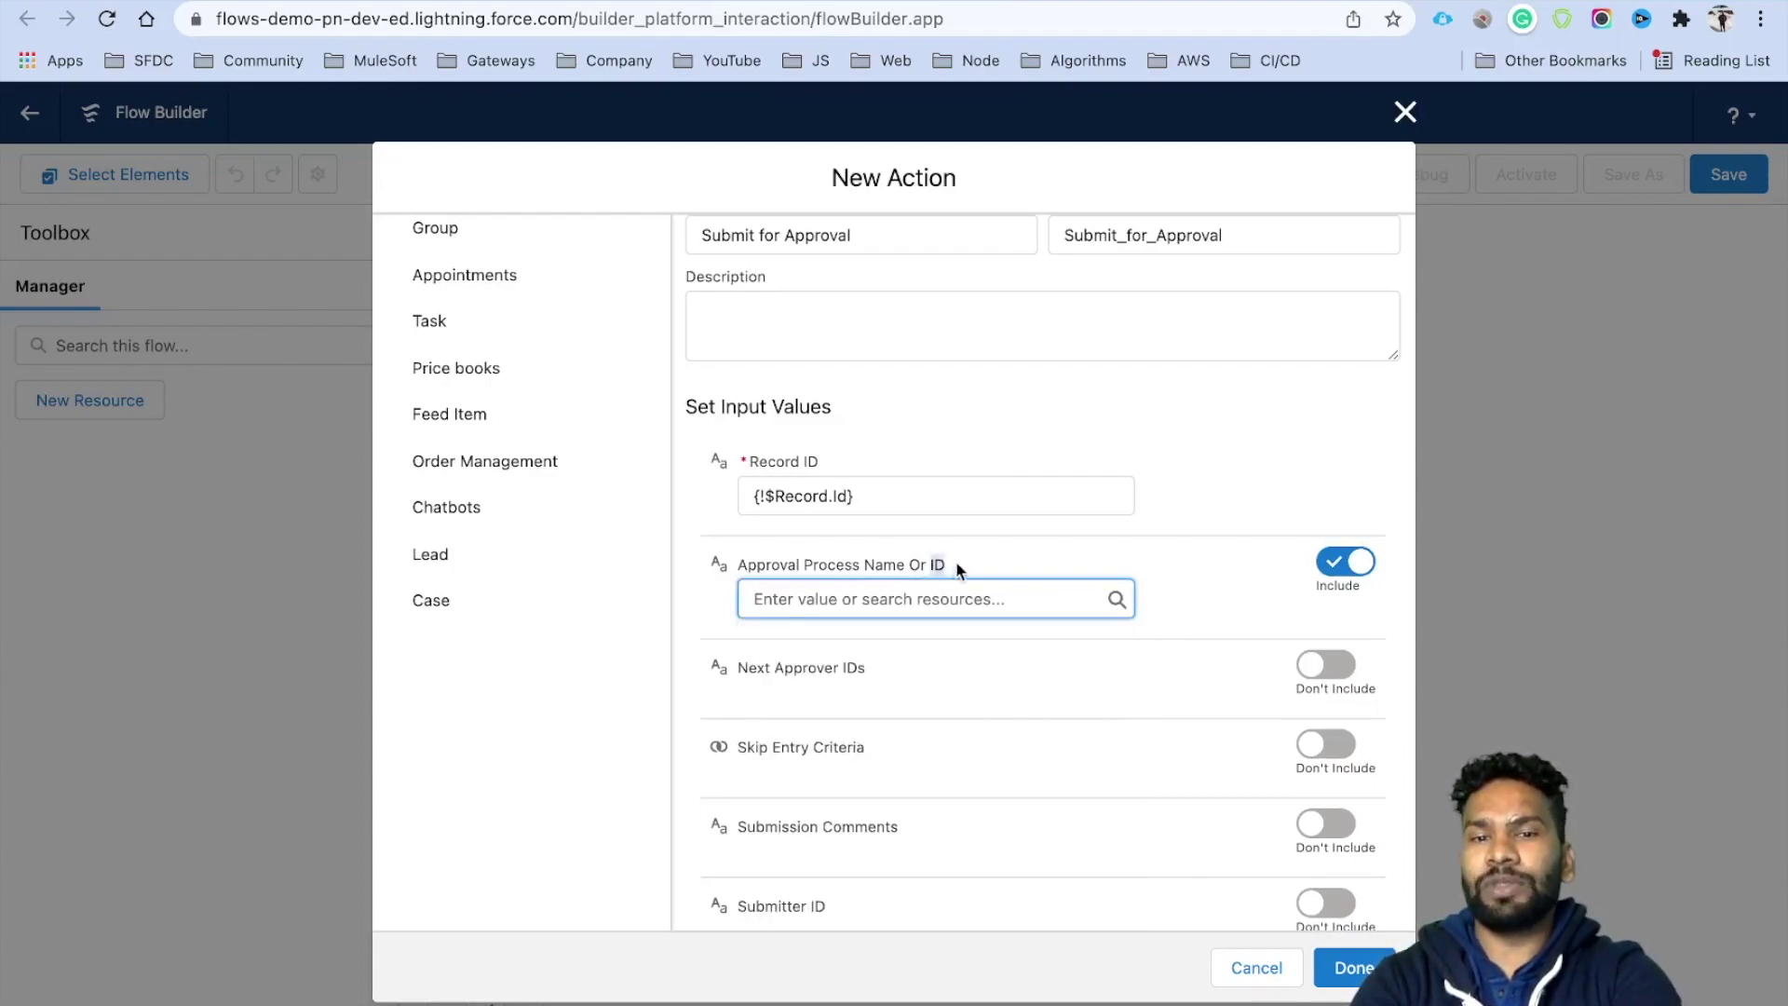
left_click(866, 599)
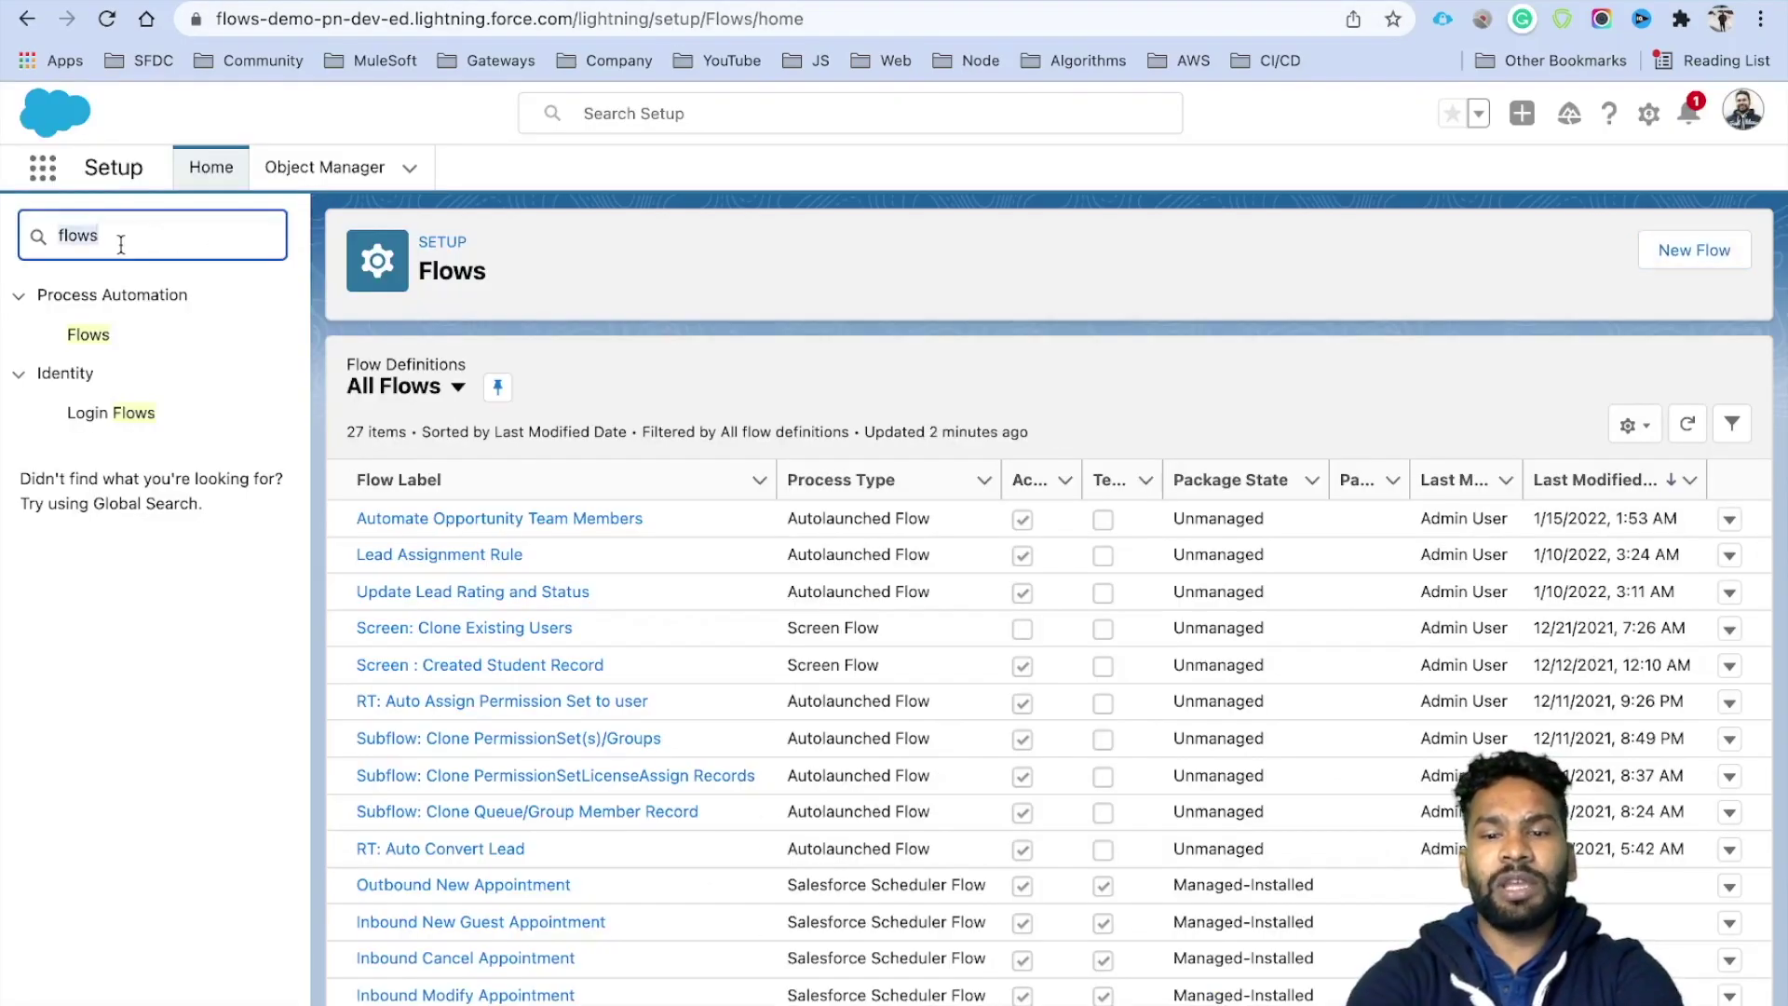
In Salesforce Setup, find the Approval Processes page and open the Discount Approval for Opportunity process.
type("pp")
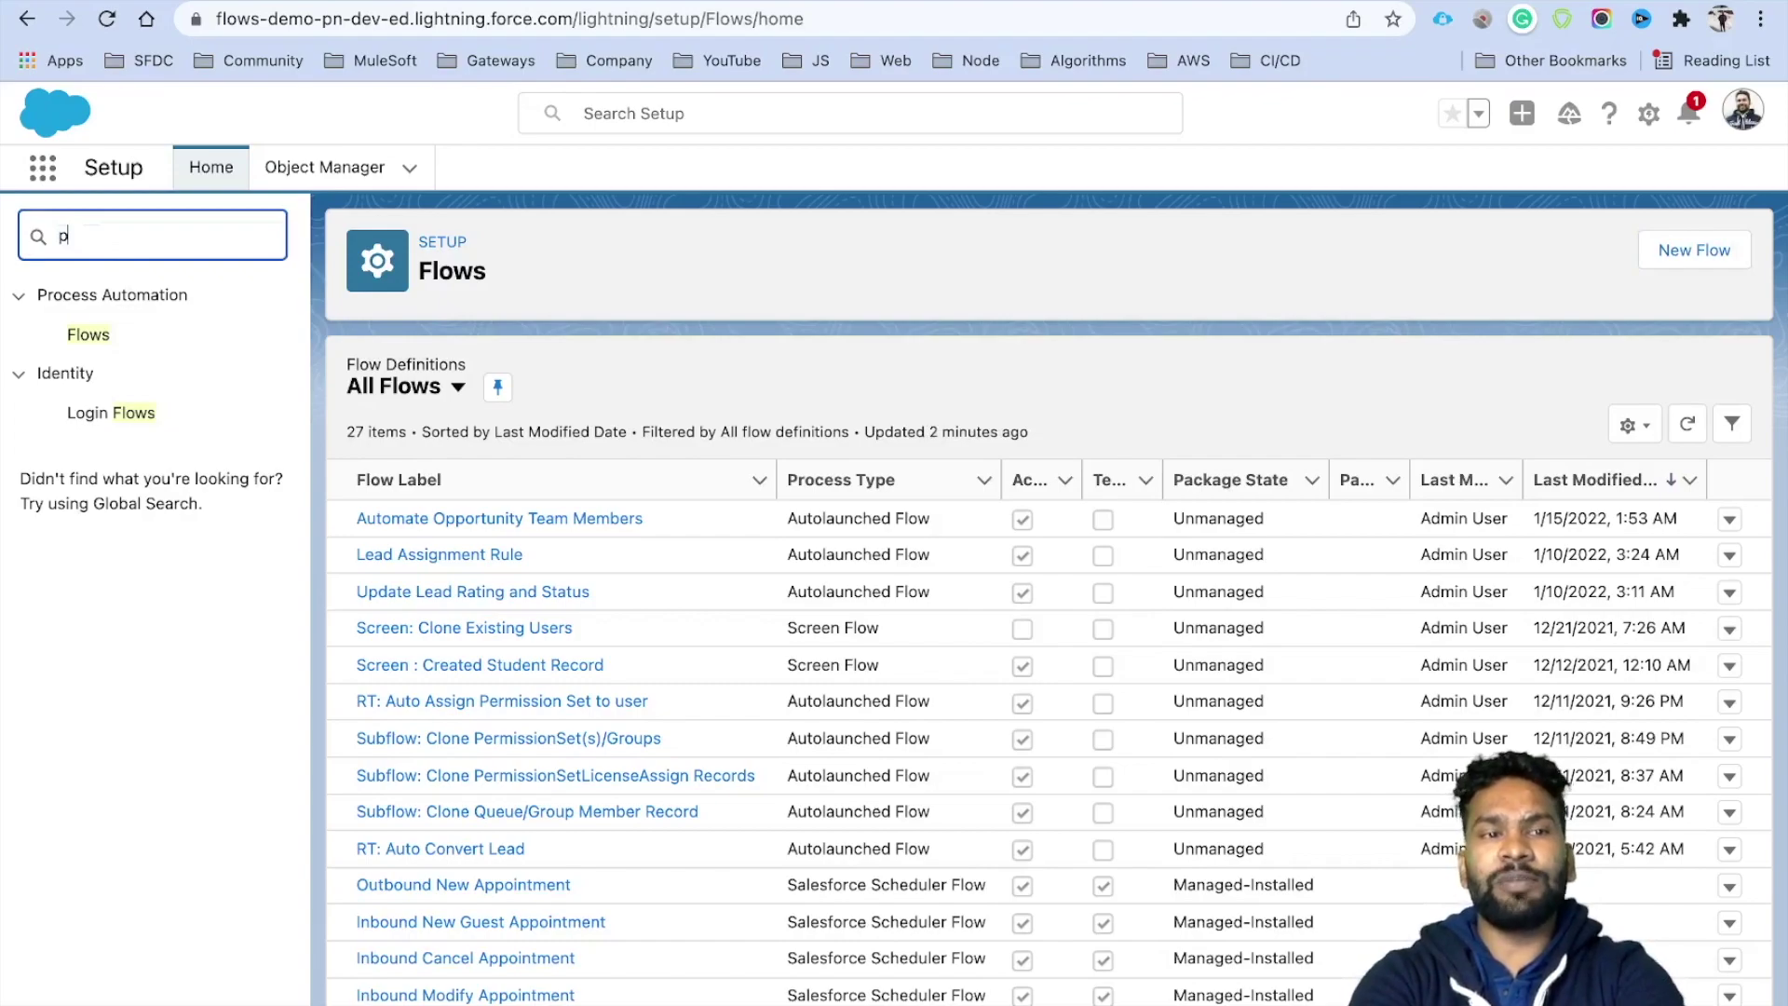
key("BackSpace")
type("appri")
key("BackSpace")
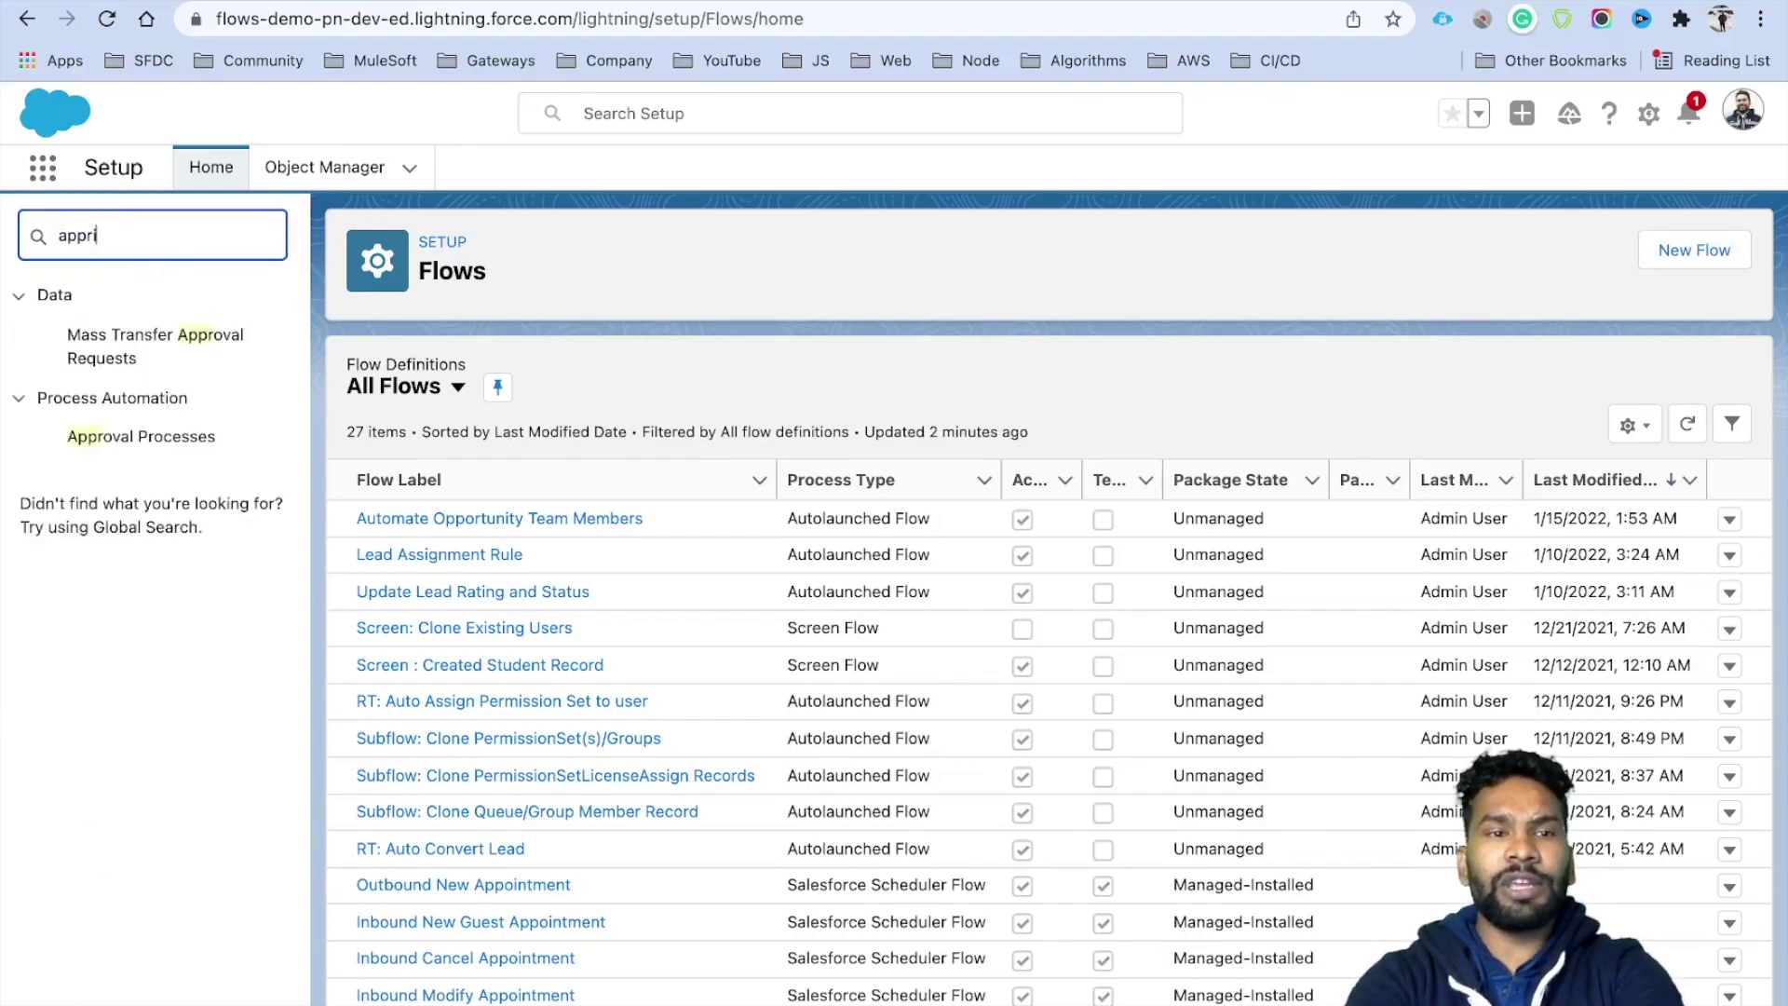
type("ov")
left_click(177, 445)
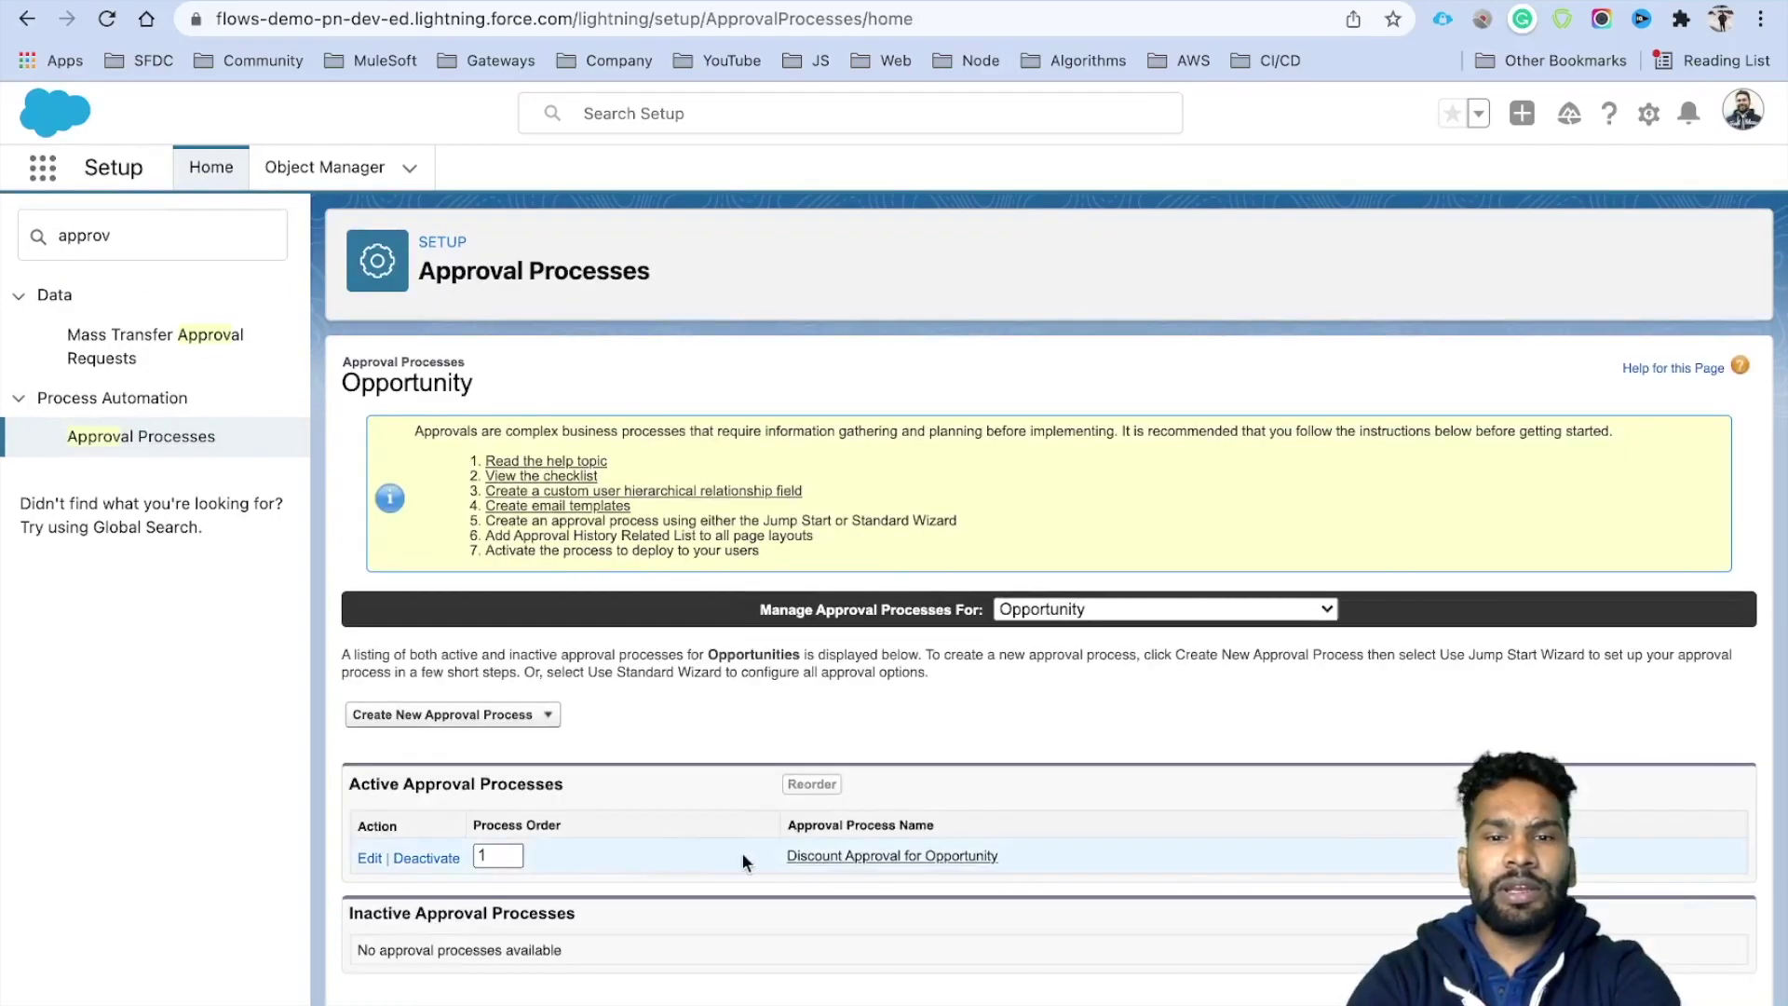
left_click(878, 857)
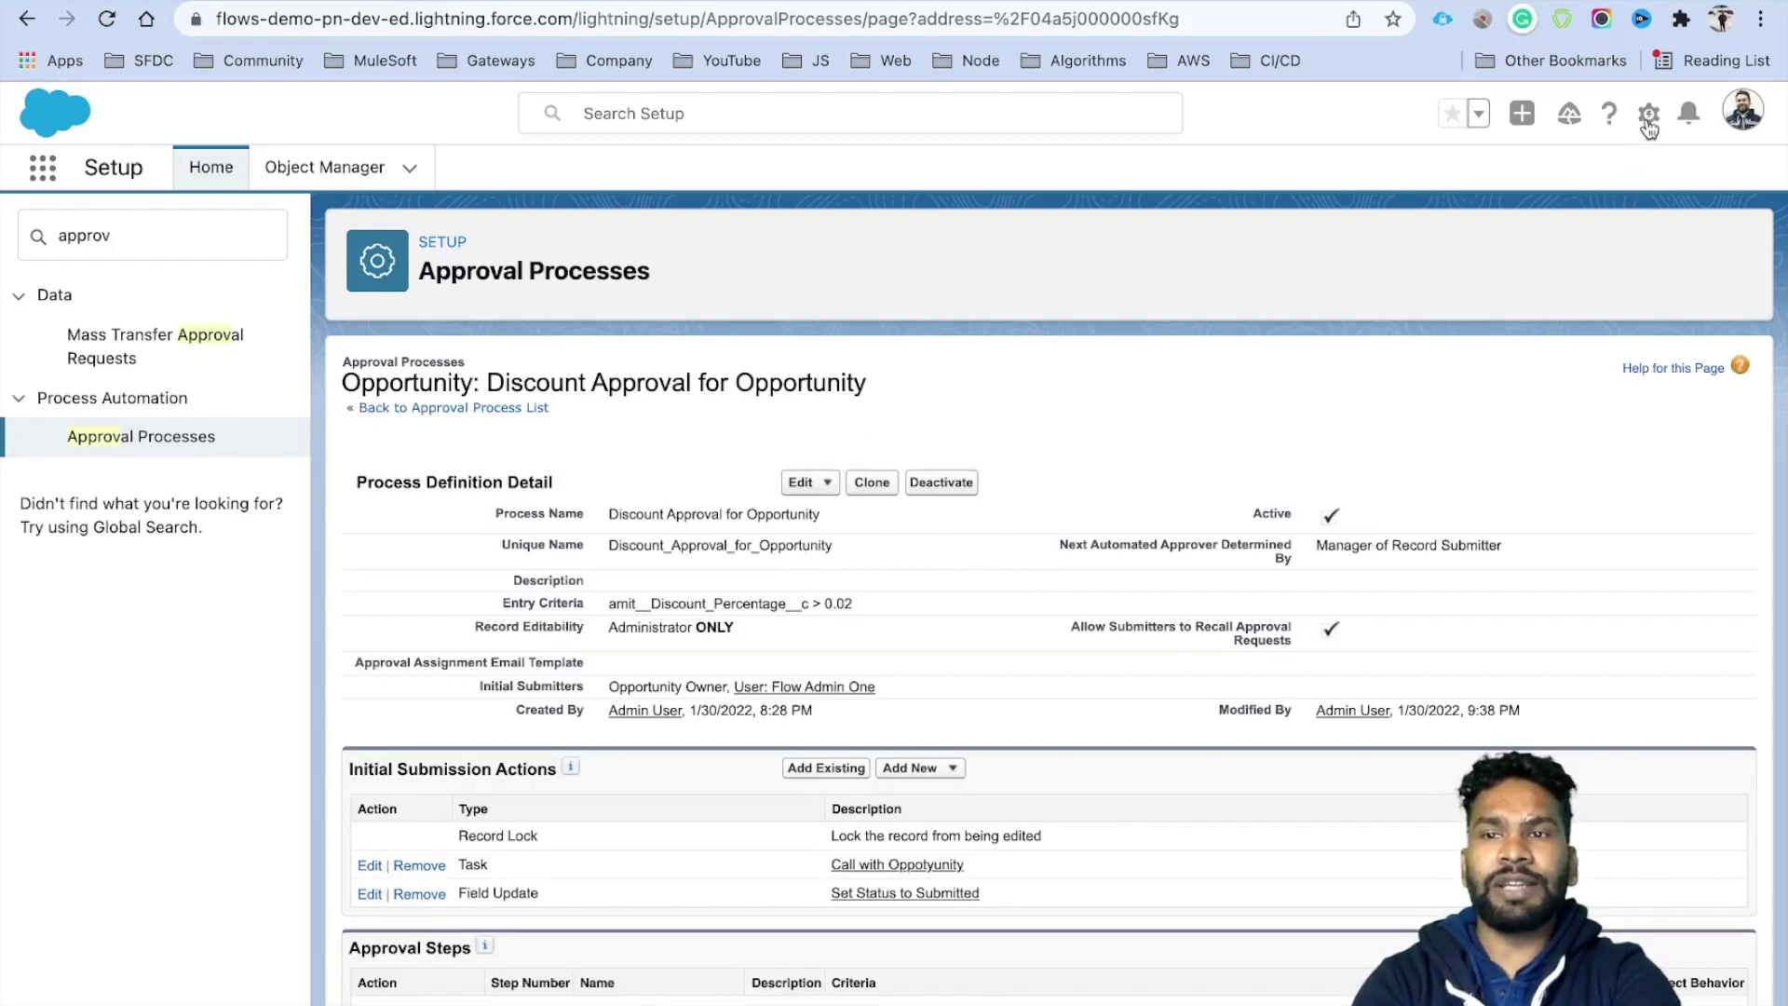
Copy the process's unique name, Discount_Approval_for_Opportunity, into the Approval Process Name Or ID input of the flow action.
left_click(1649, 120)
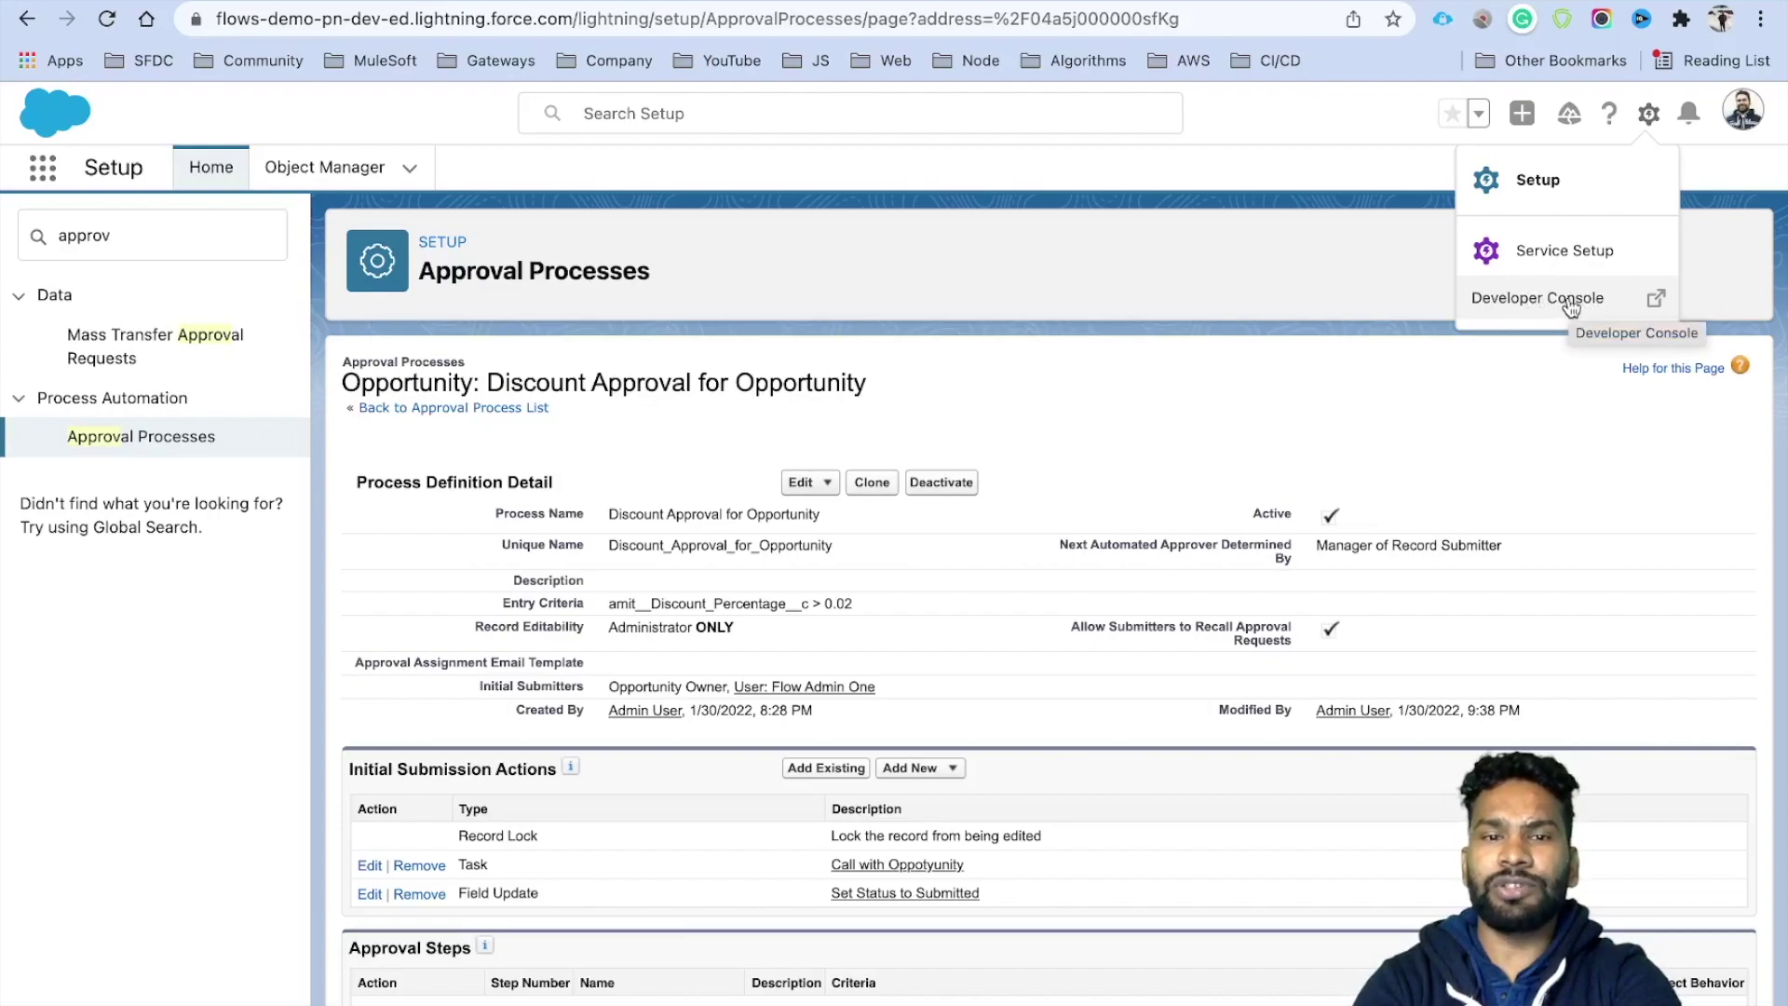
left_click(672, 551)
double_click(673, 552)
key("super+c")
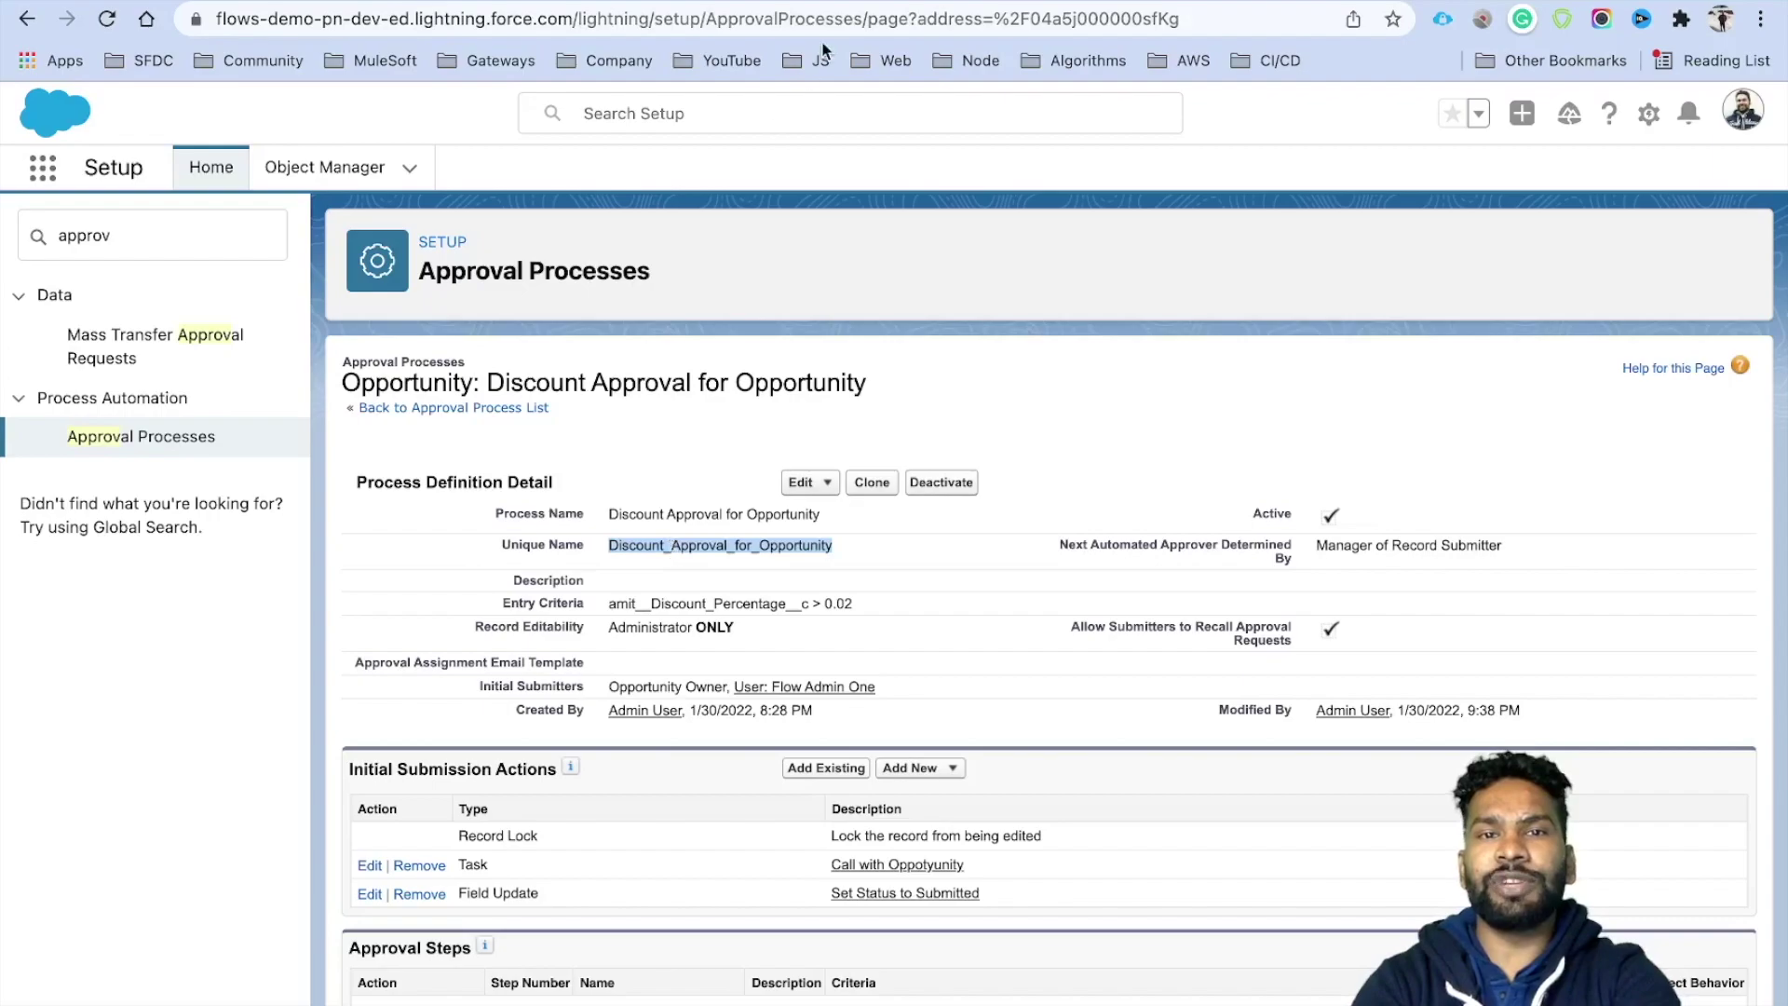
key("ctrl+Tab")
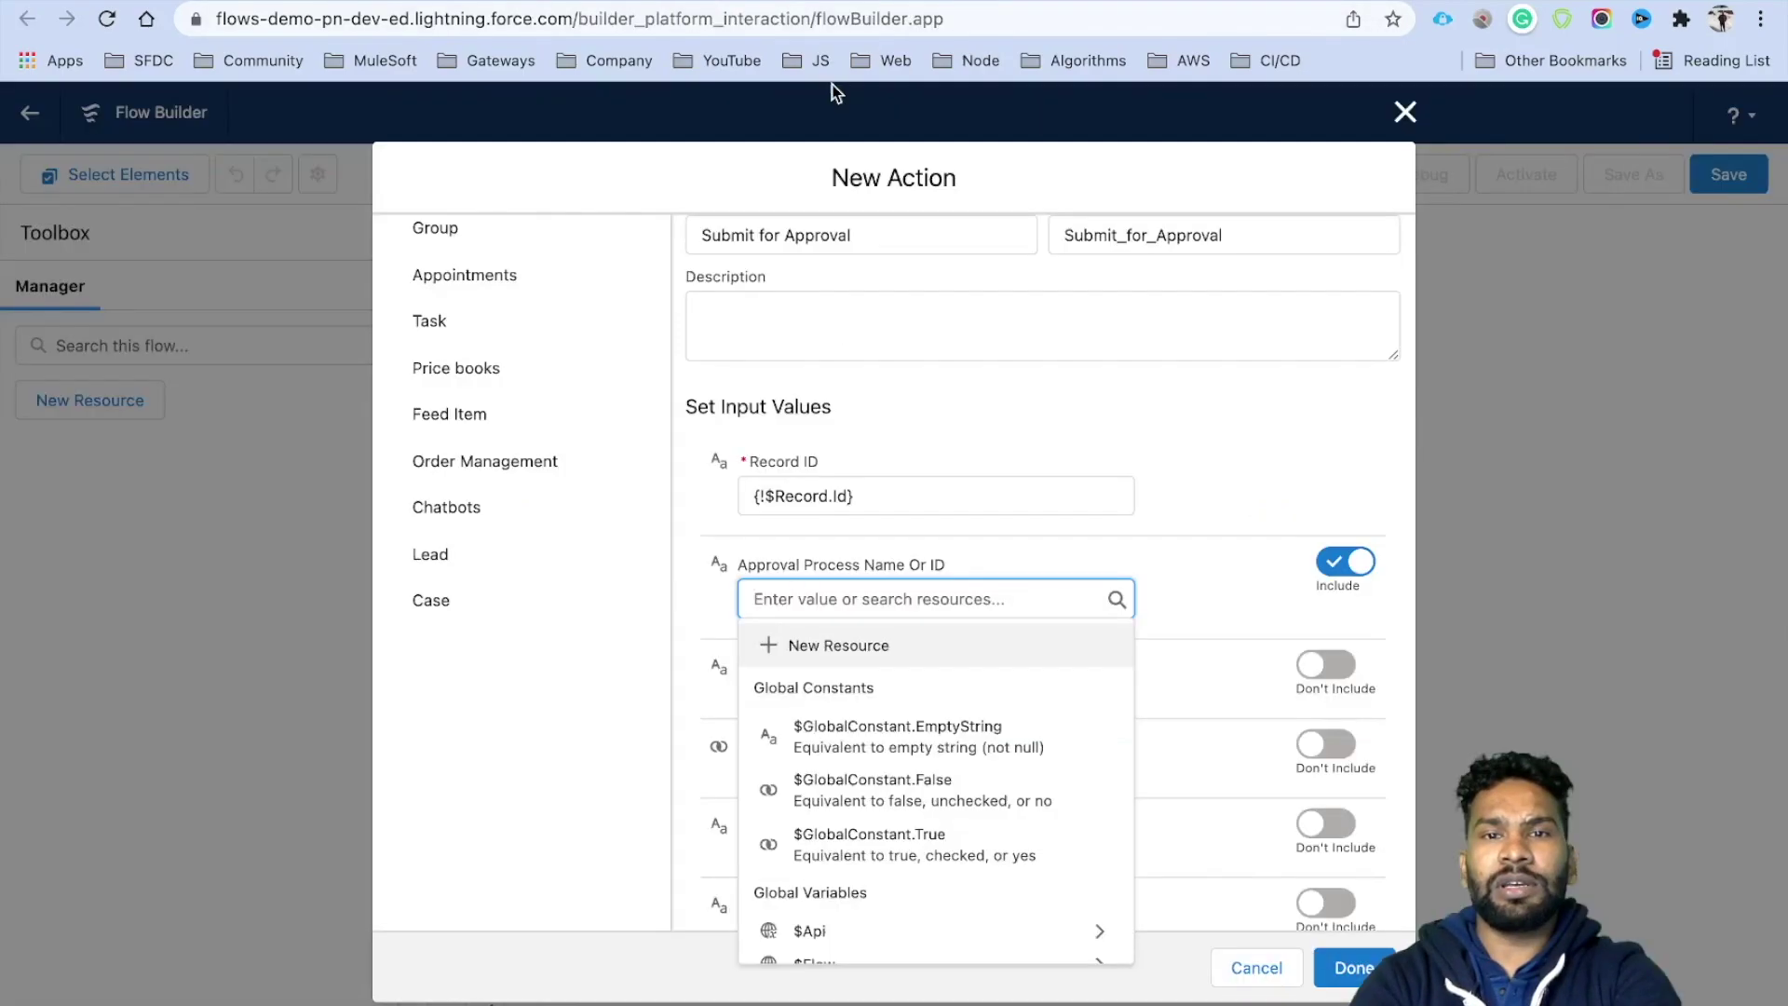
key("super+v")
left_click(1176, 610)
Include Submission Comments and set them to "{!$Record.Name} is submitted for Discount Approval".
scroll(1175, 606, "down", 3)
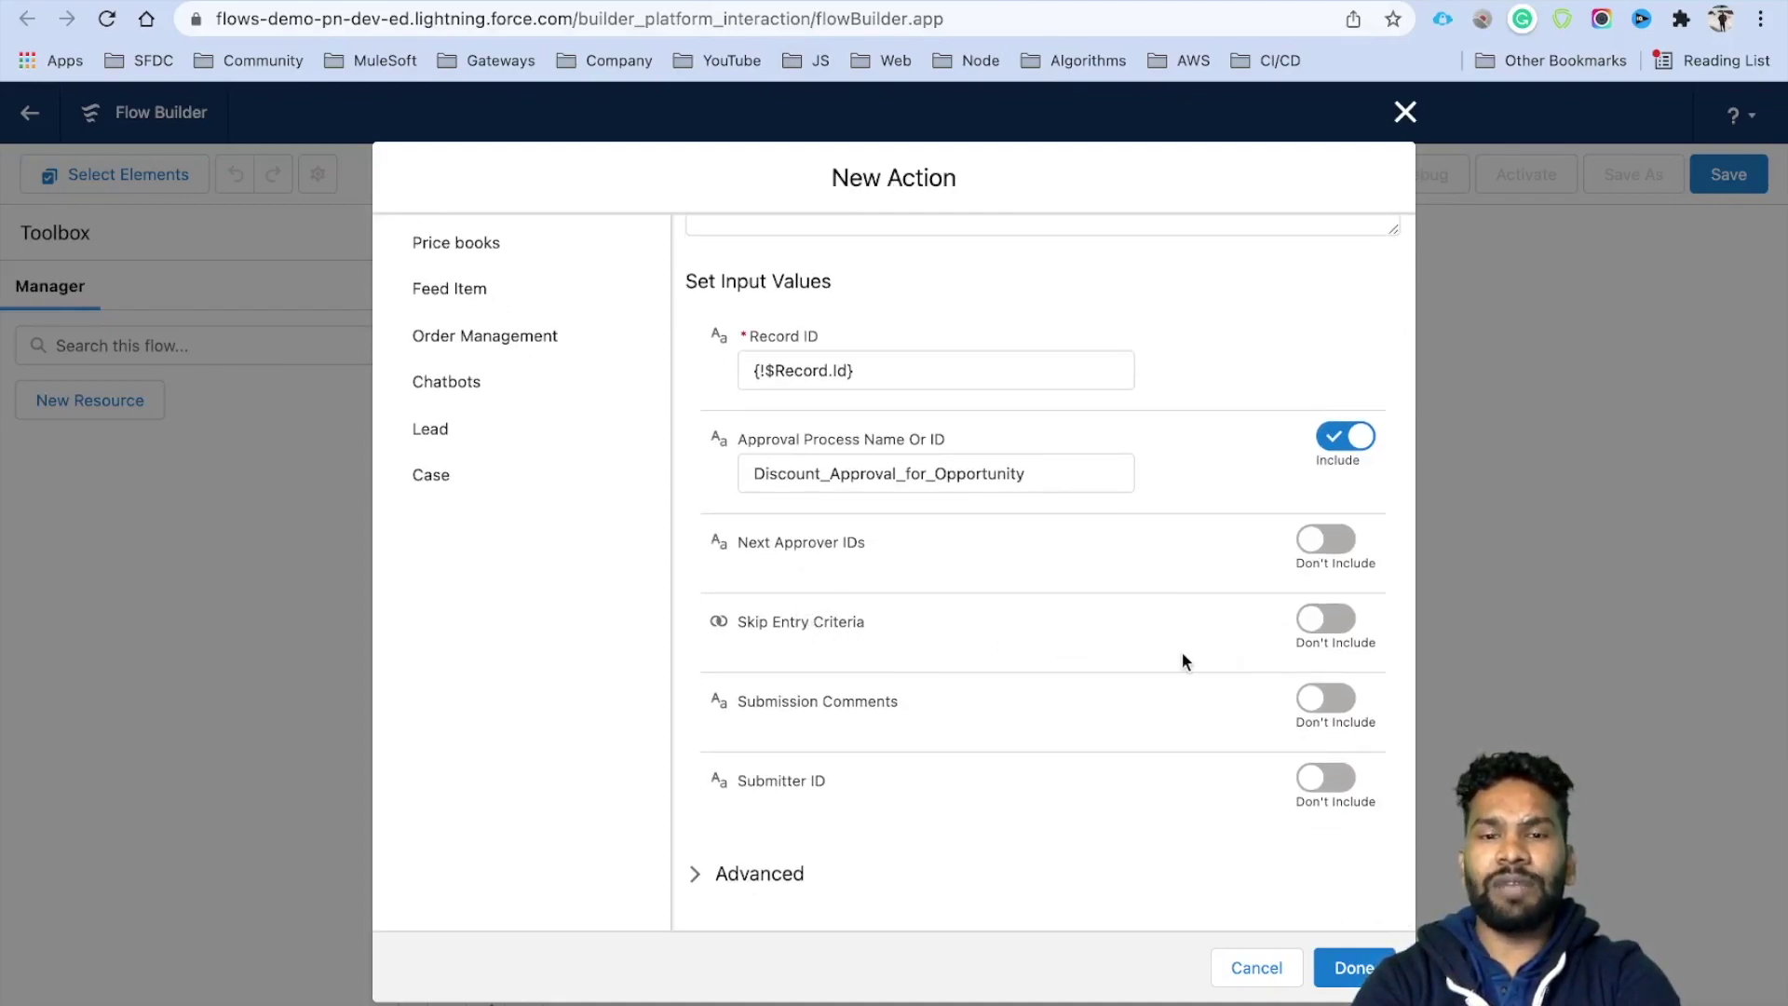
left_click(1327, 698)
scroll(945, 679, "down", 1)
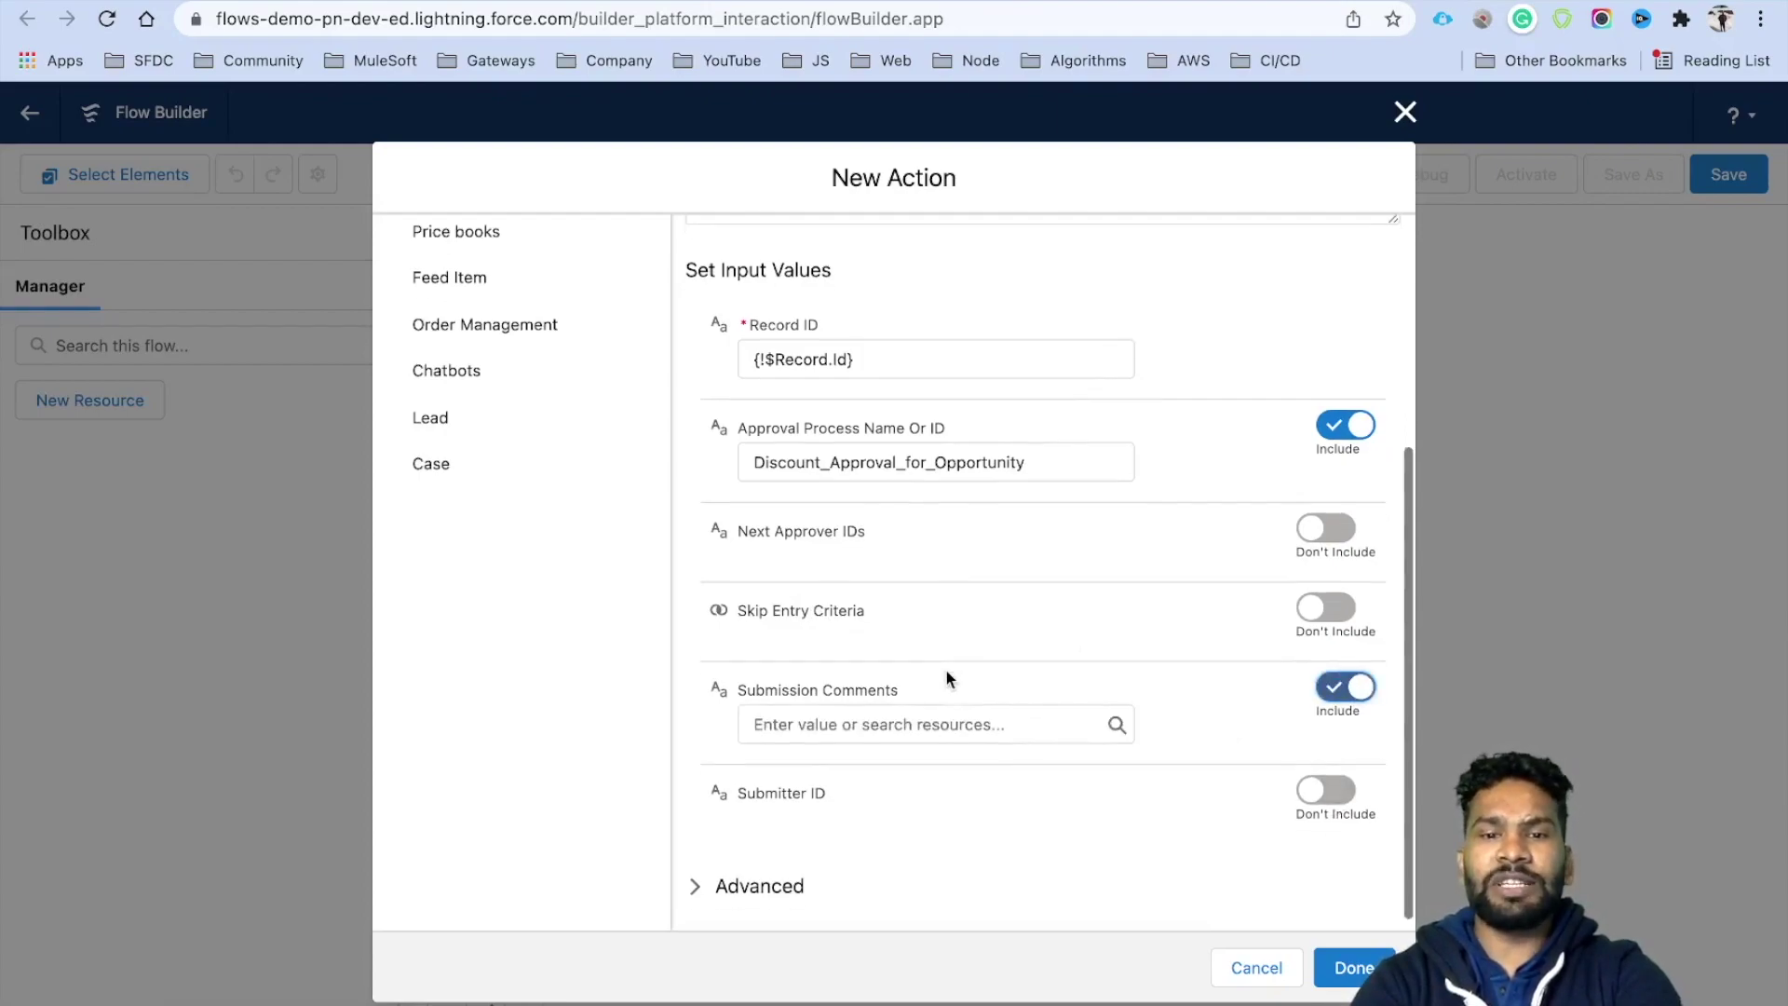
left_click(851, 718)
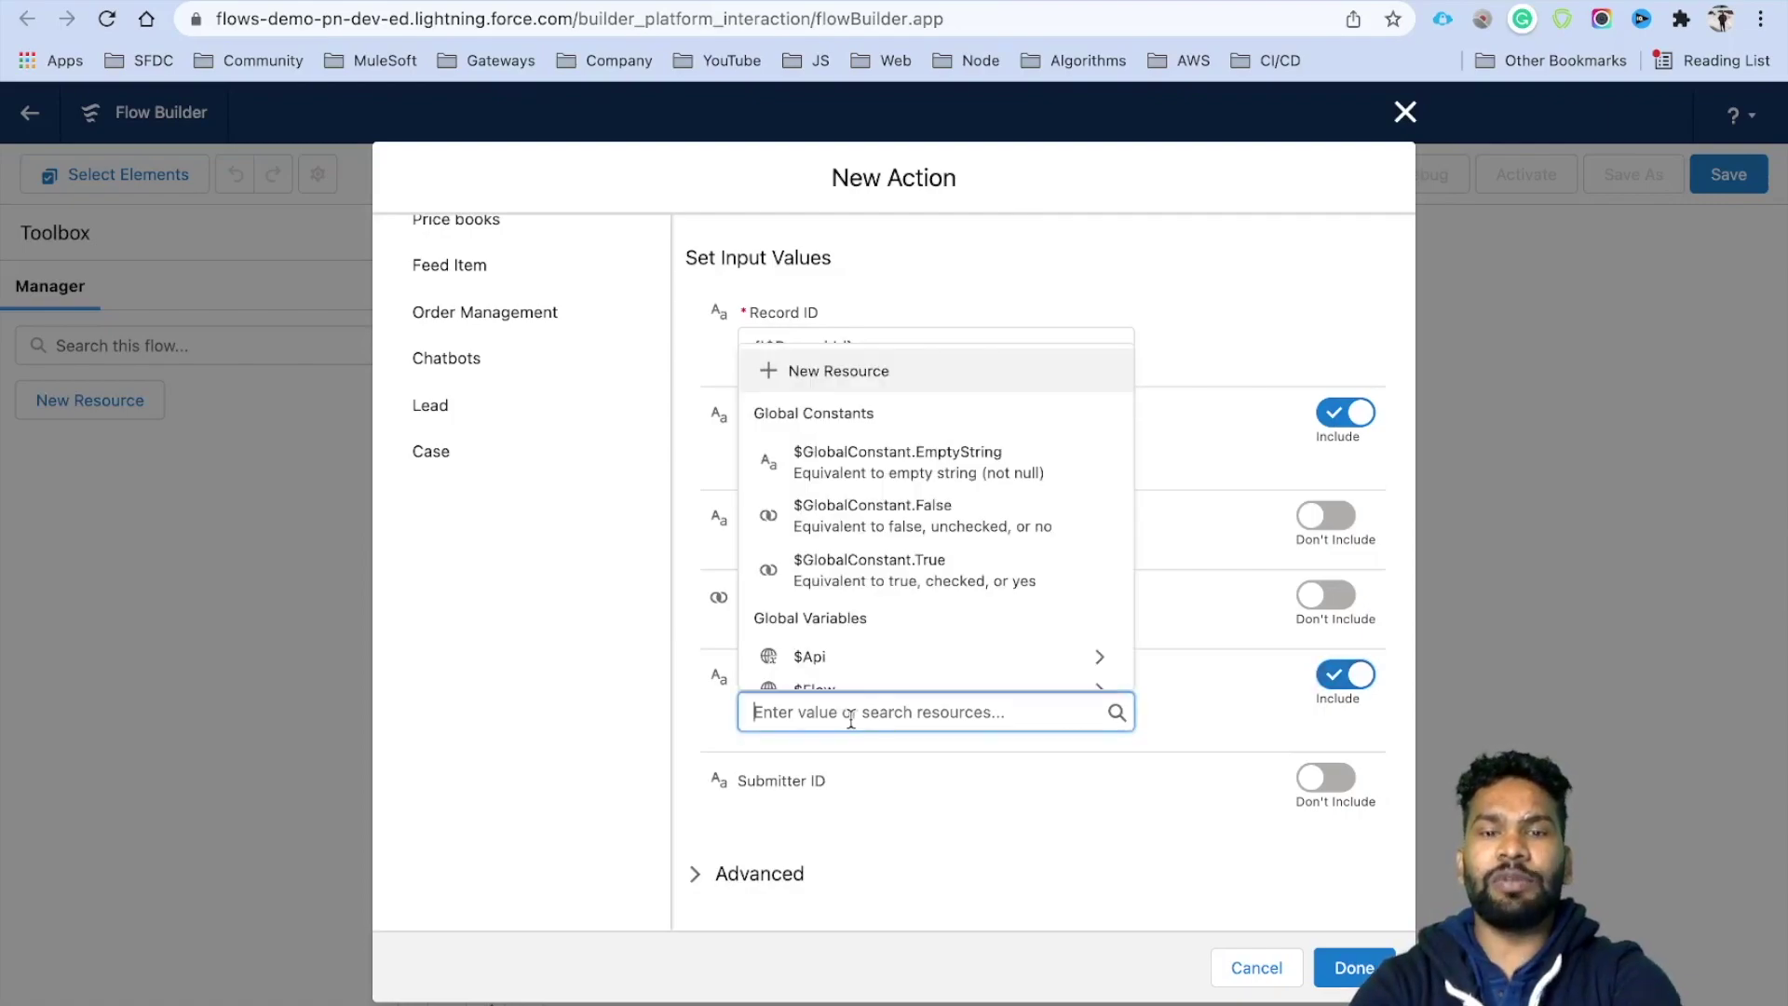
type("$Rec")
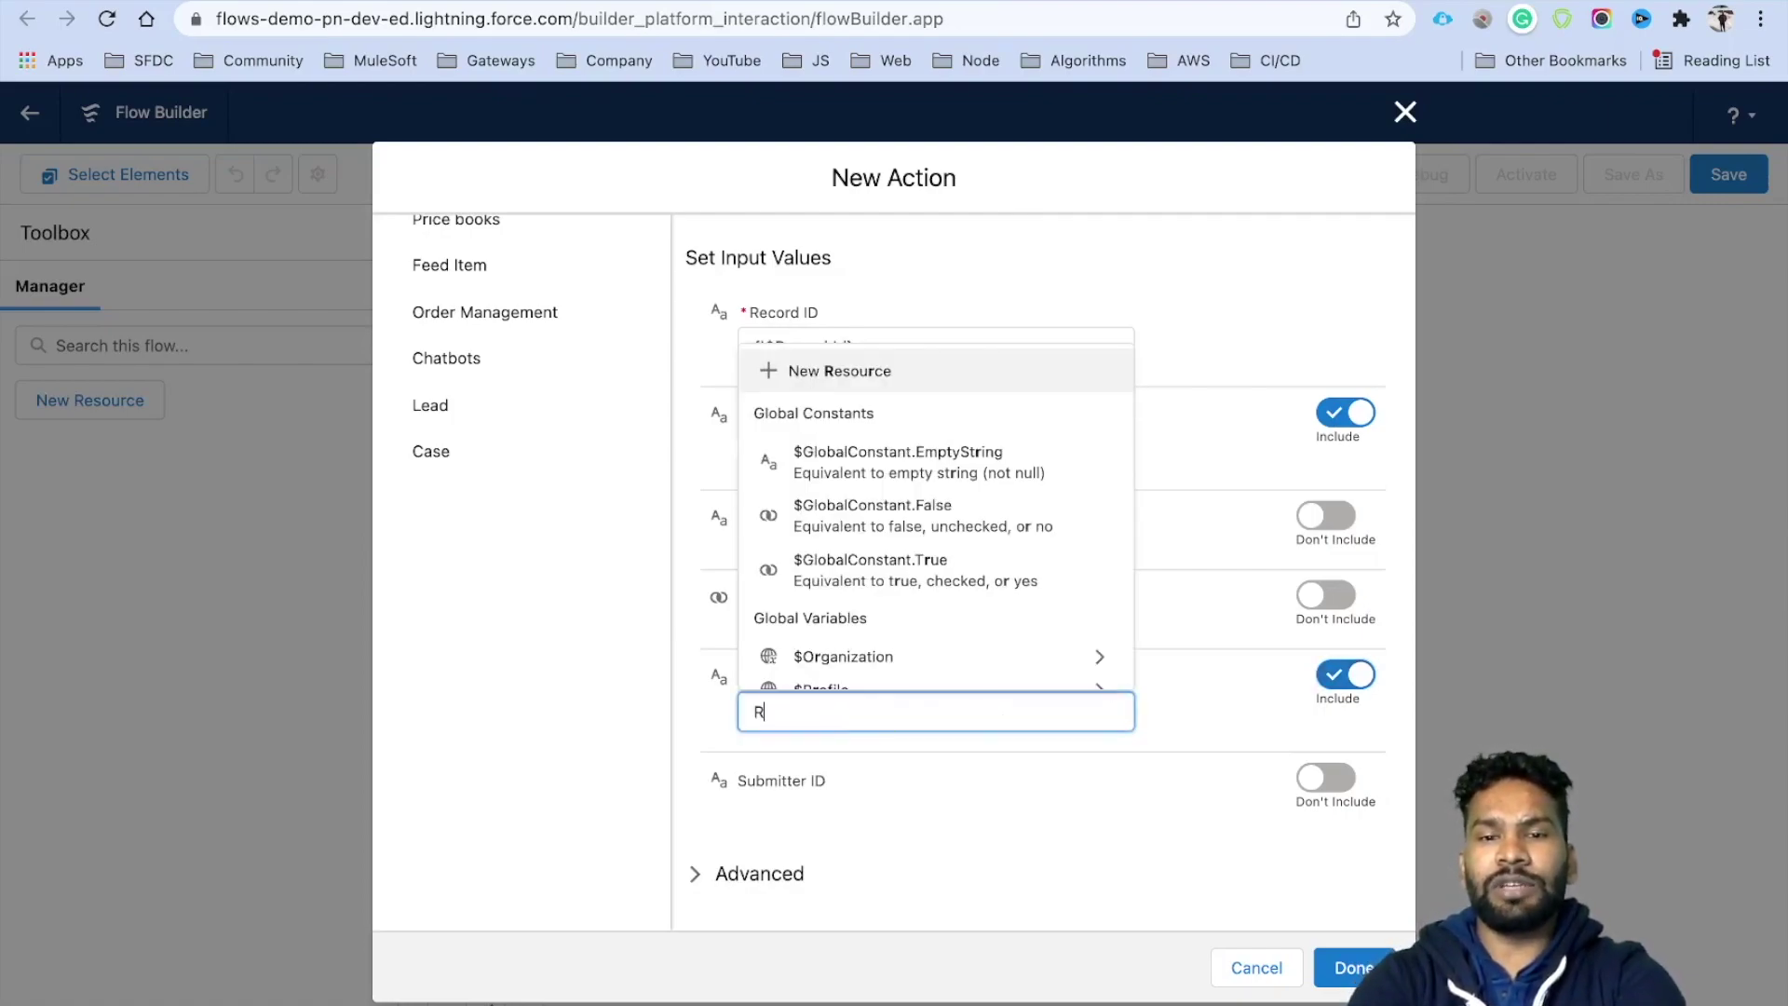
left_click(874, 602)
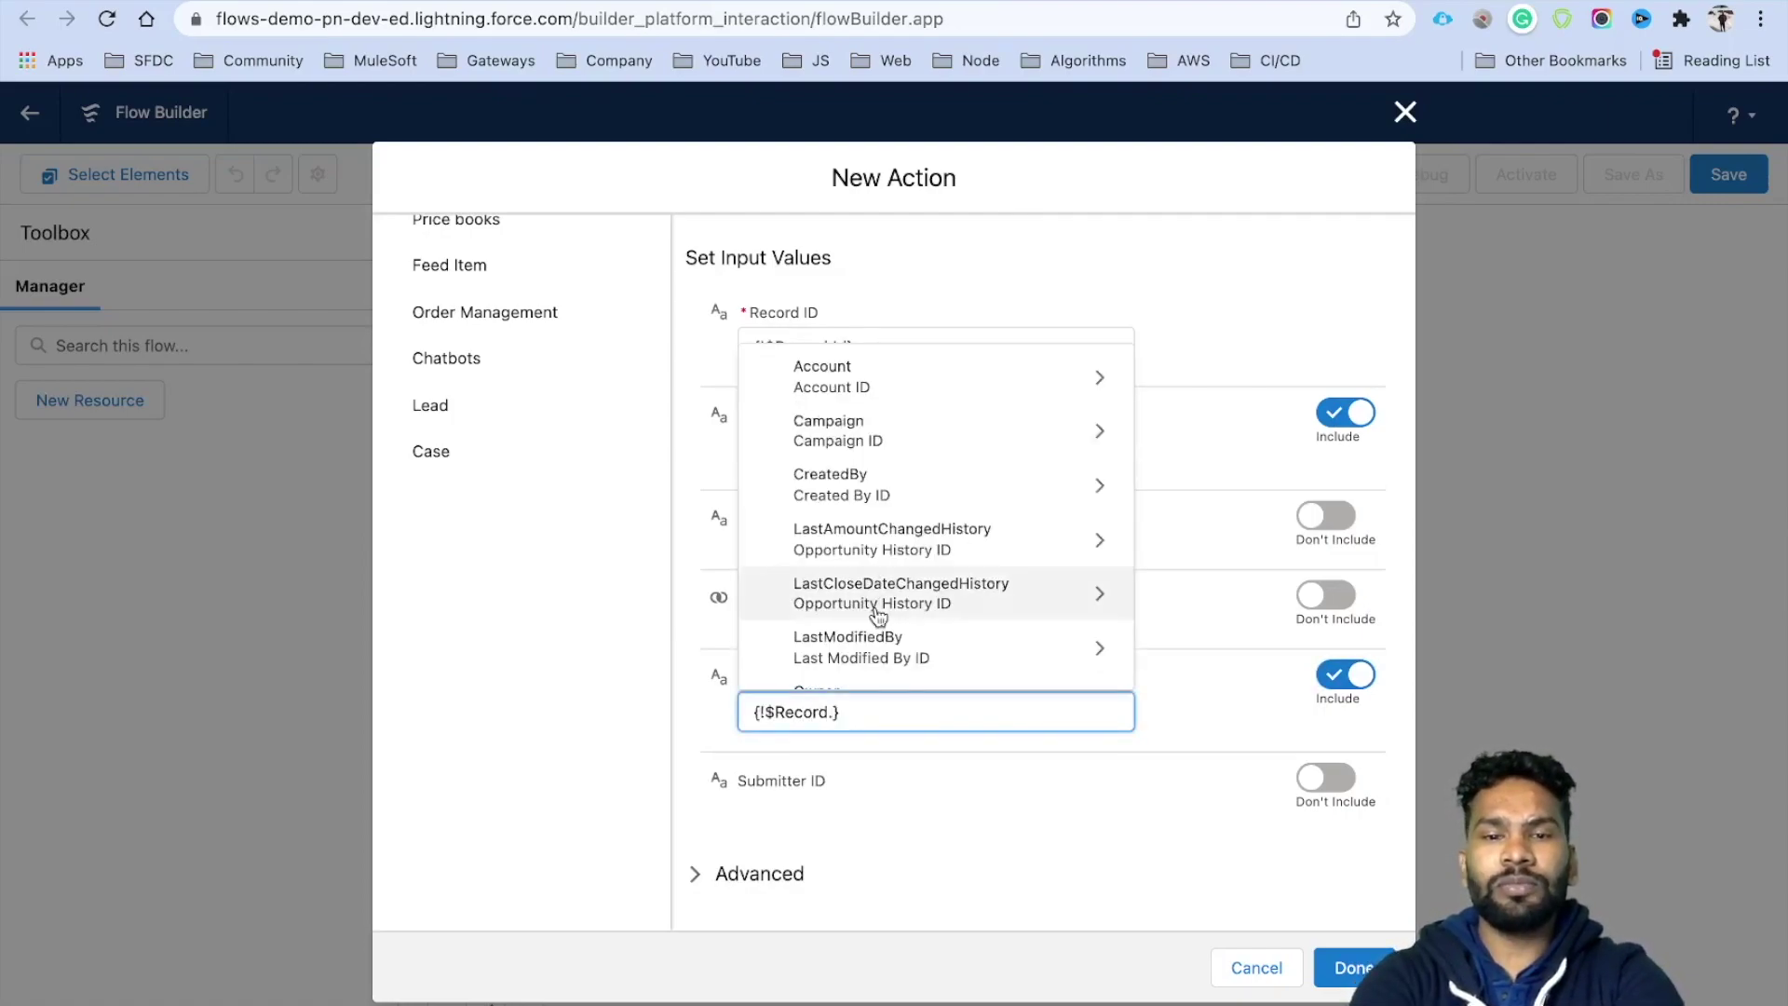
type("Na")
left_click(886, 621)
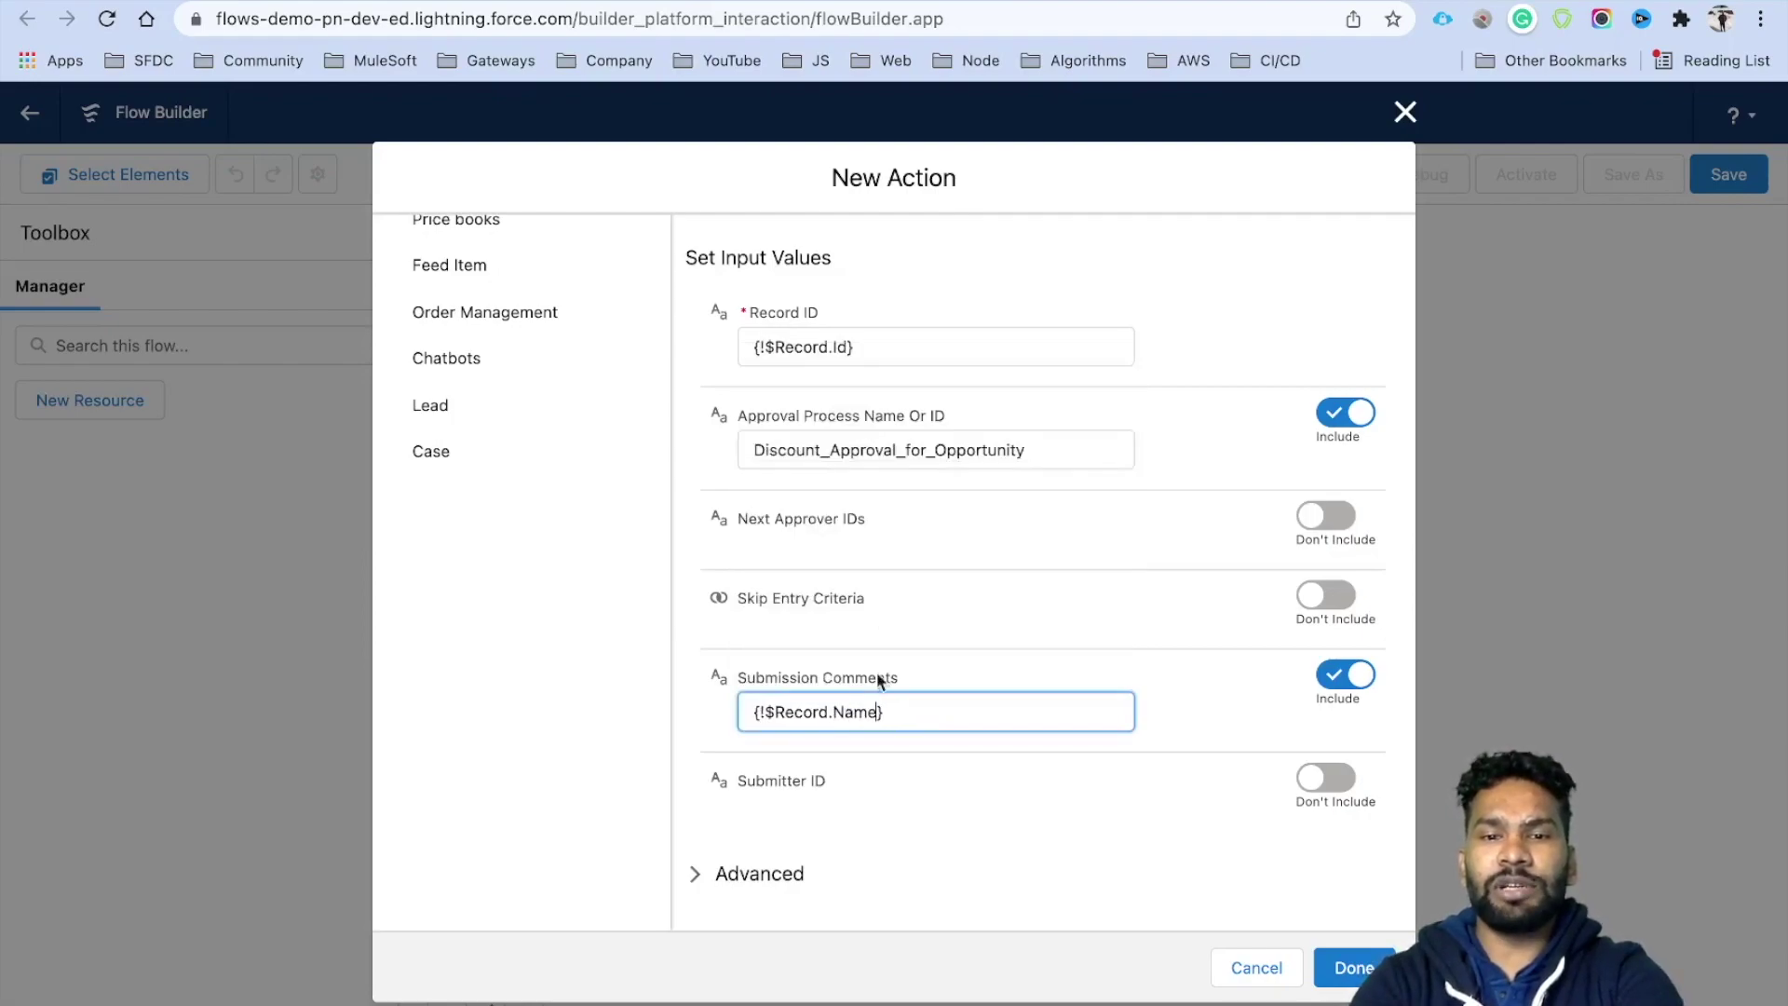
type("is")
type("submitted for Discount Approval")
left_click(1008, 756)
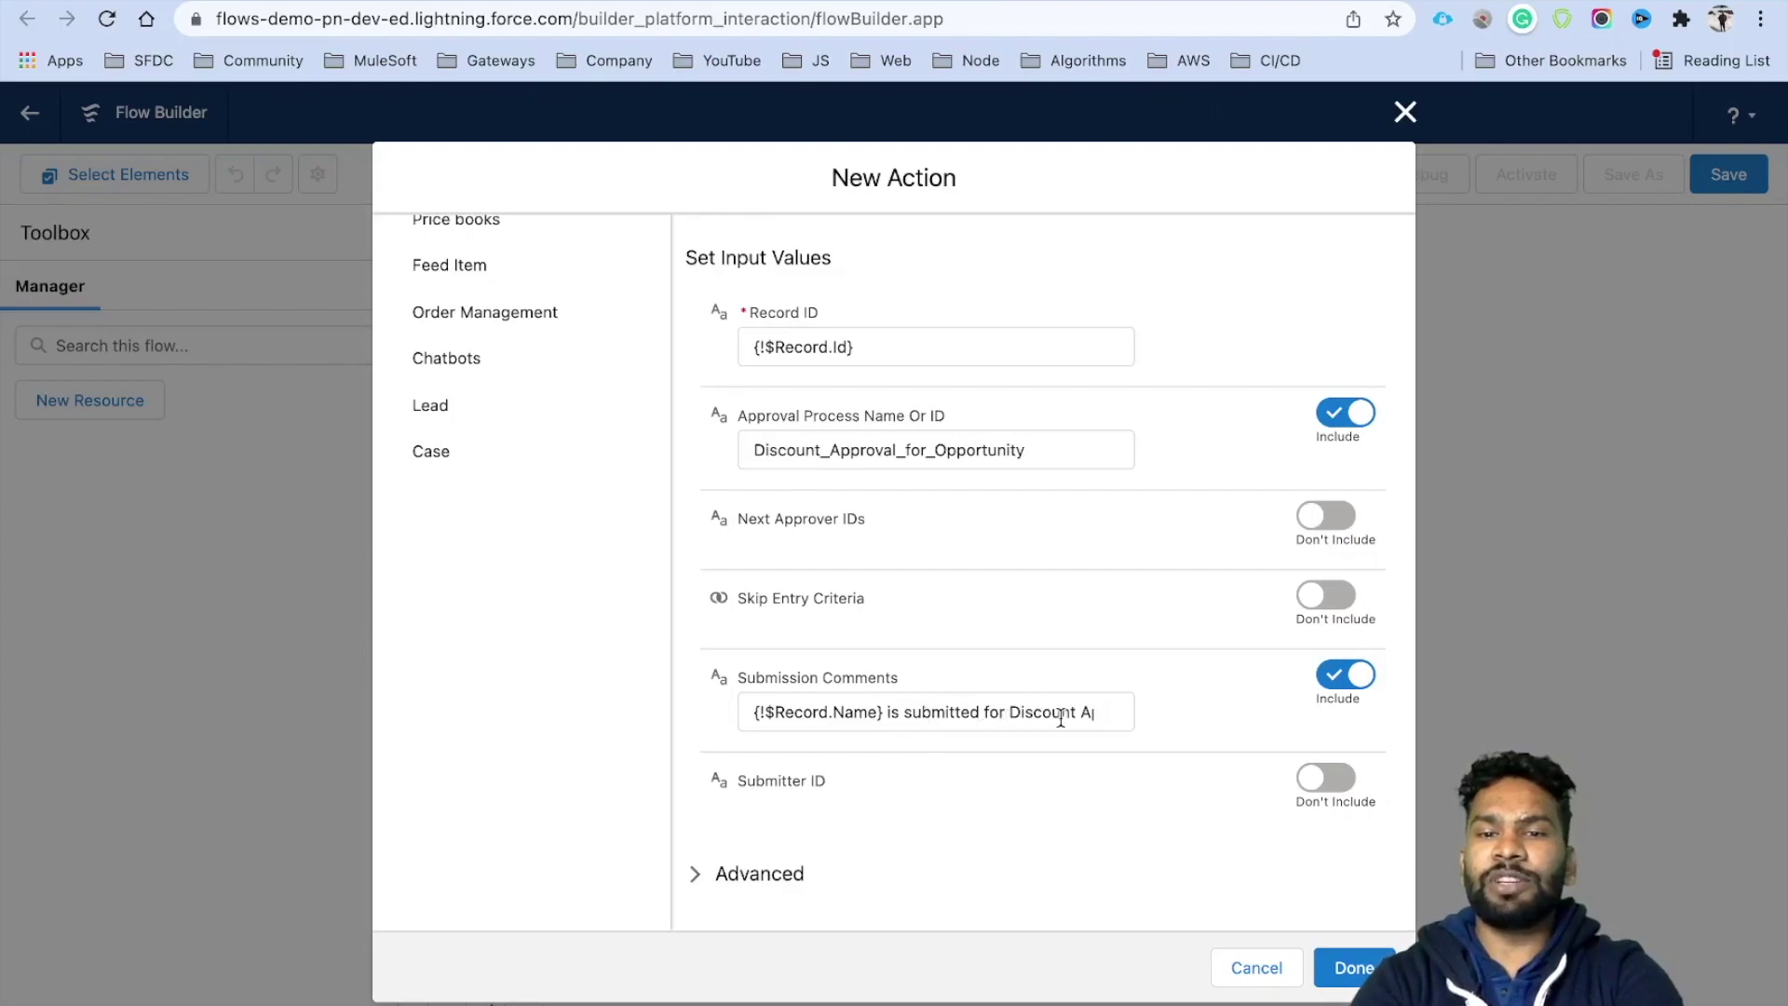
Include the optional Submitter ID input in the action and set it to {!$Record.OwnerId}.
left_click(1325, 781)
scroll(1024, 745, "down", 1)
left_click(931, 790)
type("Rec")
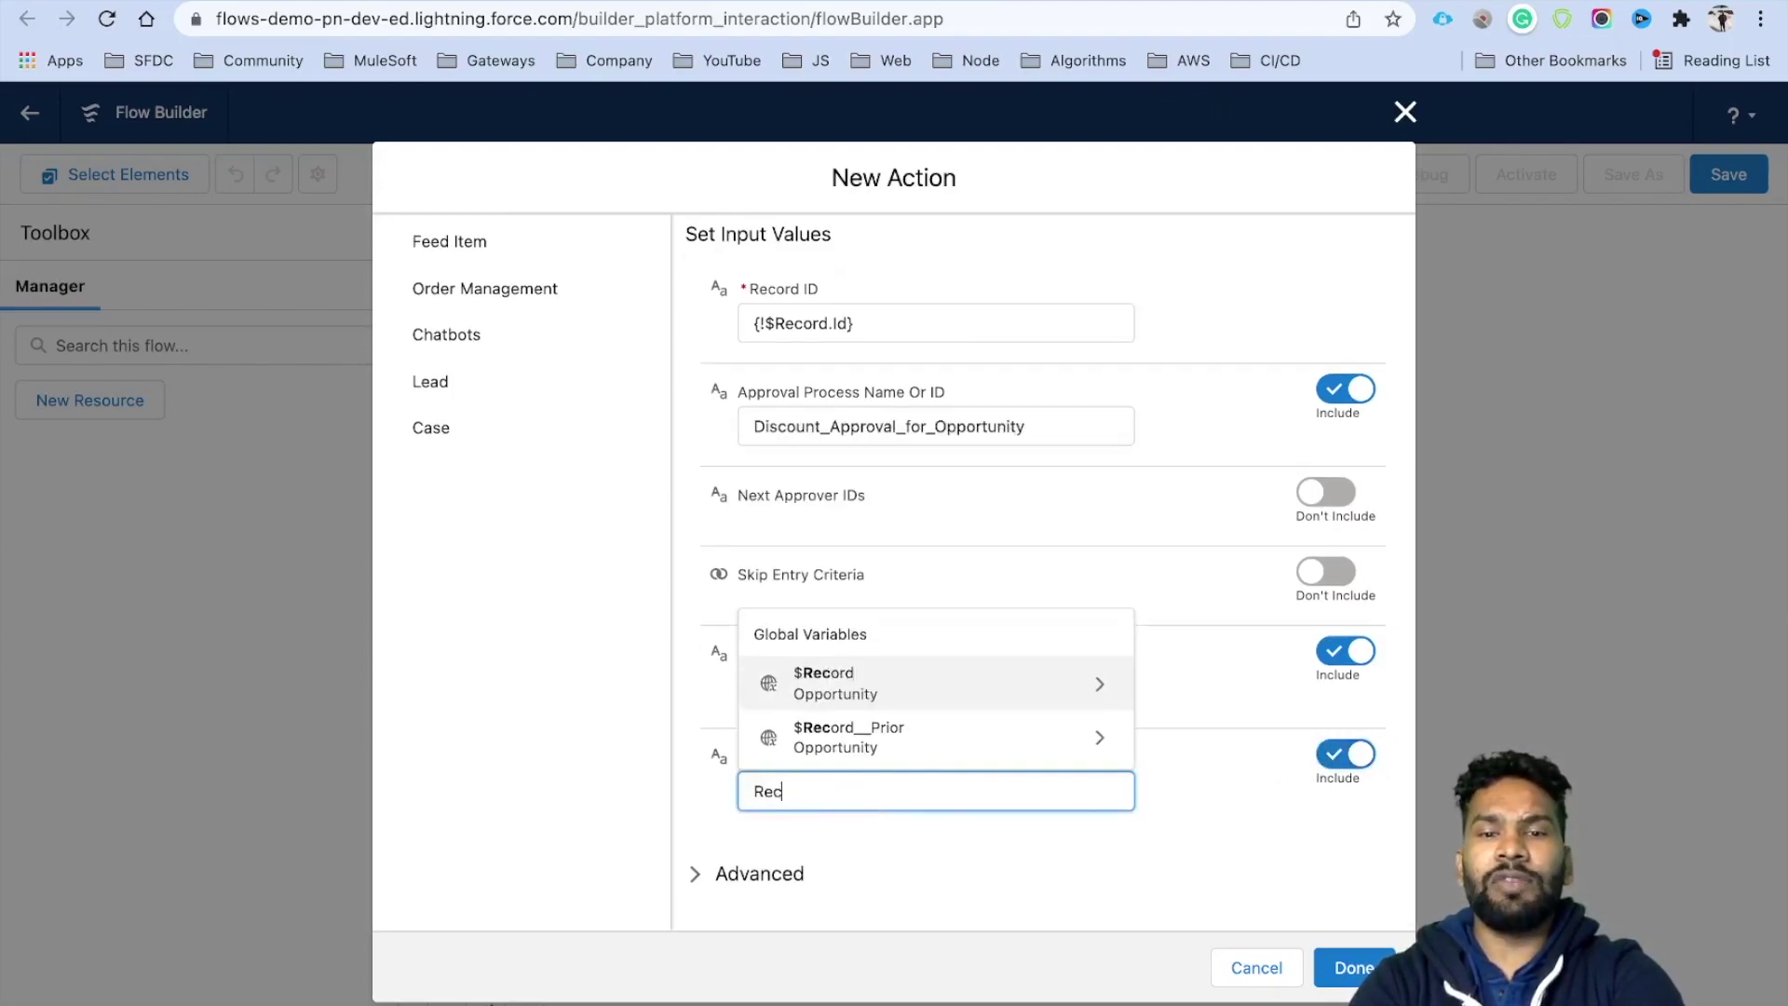
left_click(858, 686)
type("Ow")
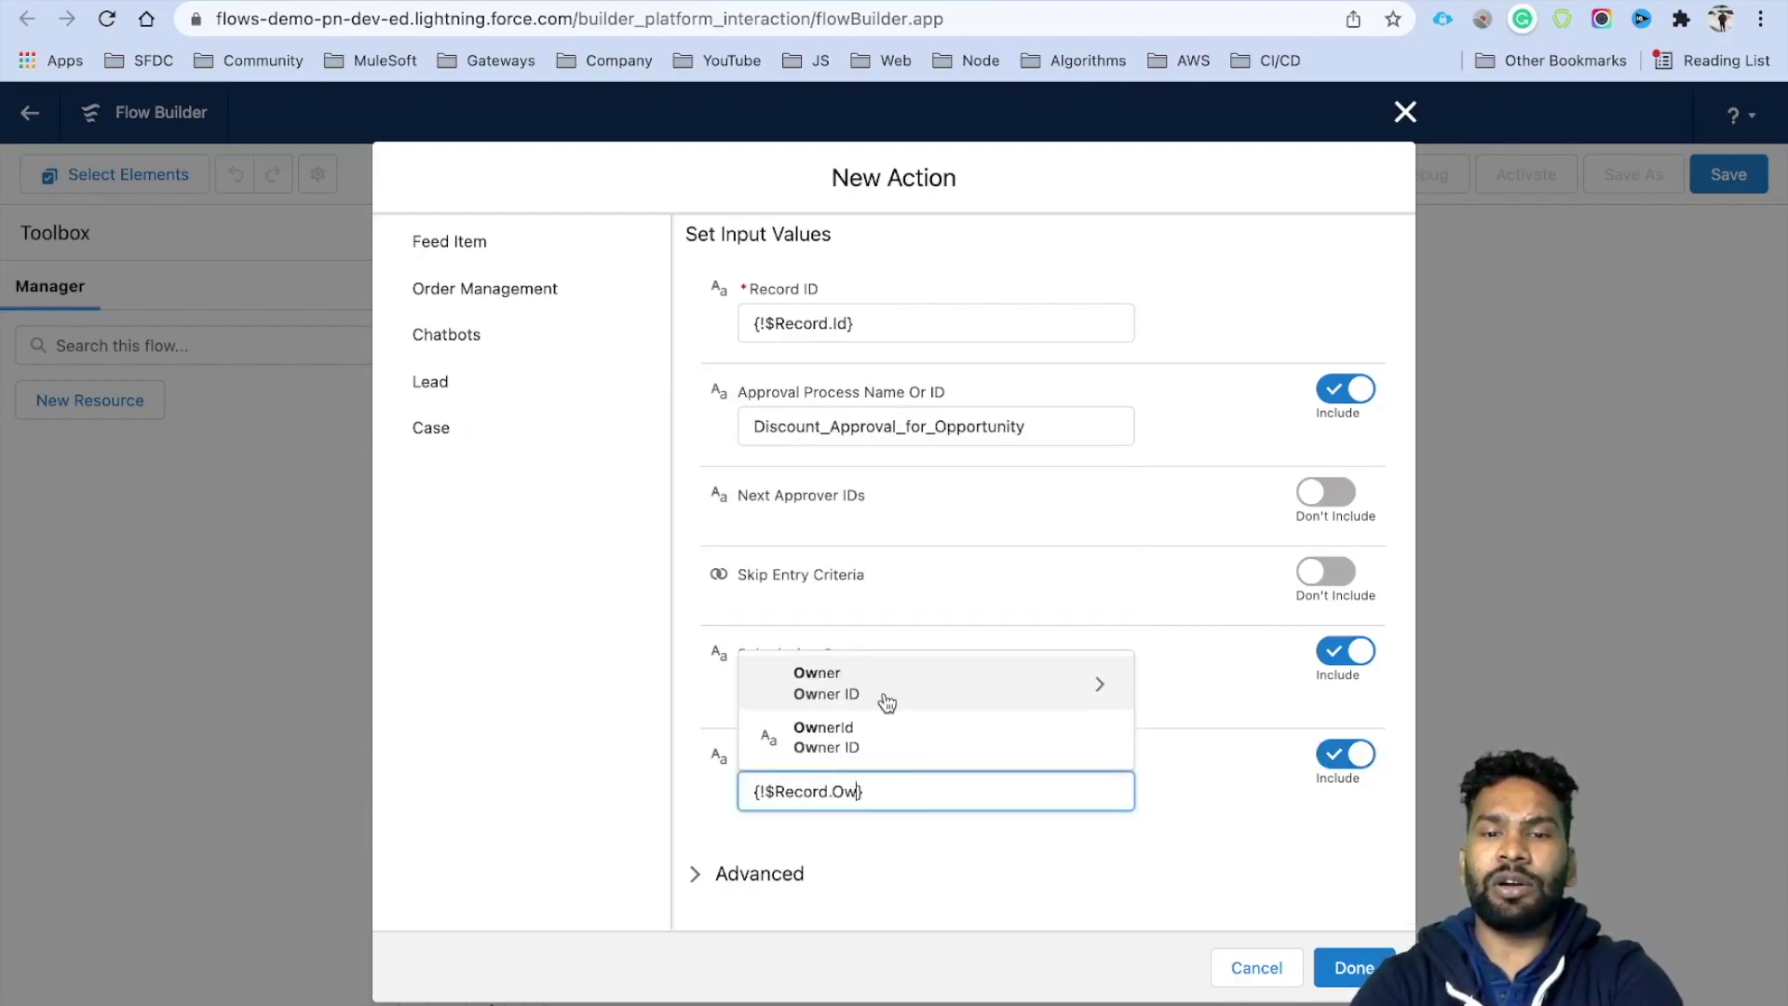
left_click(885, 738)
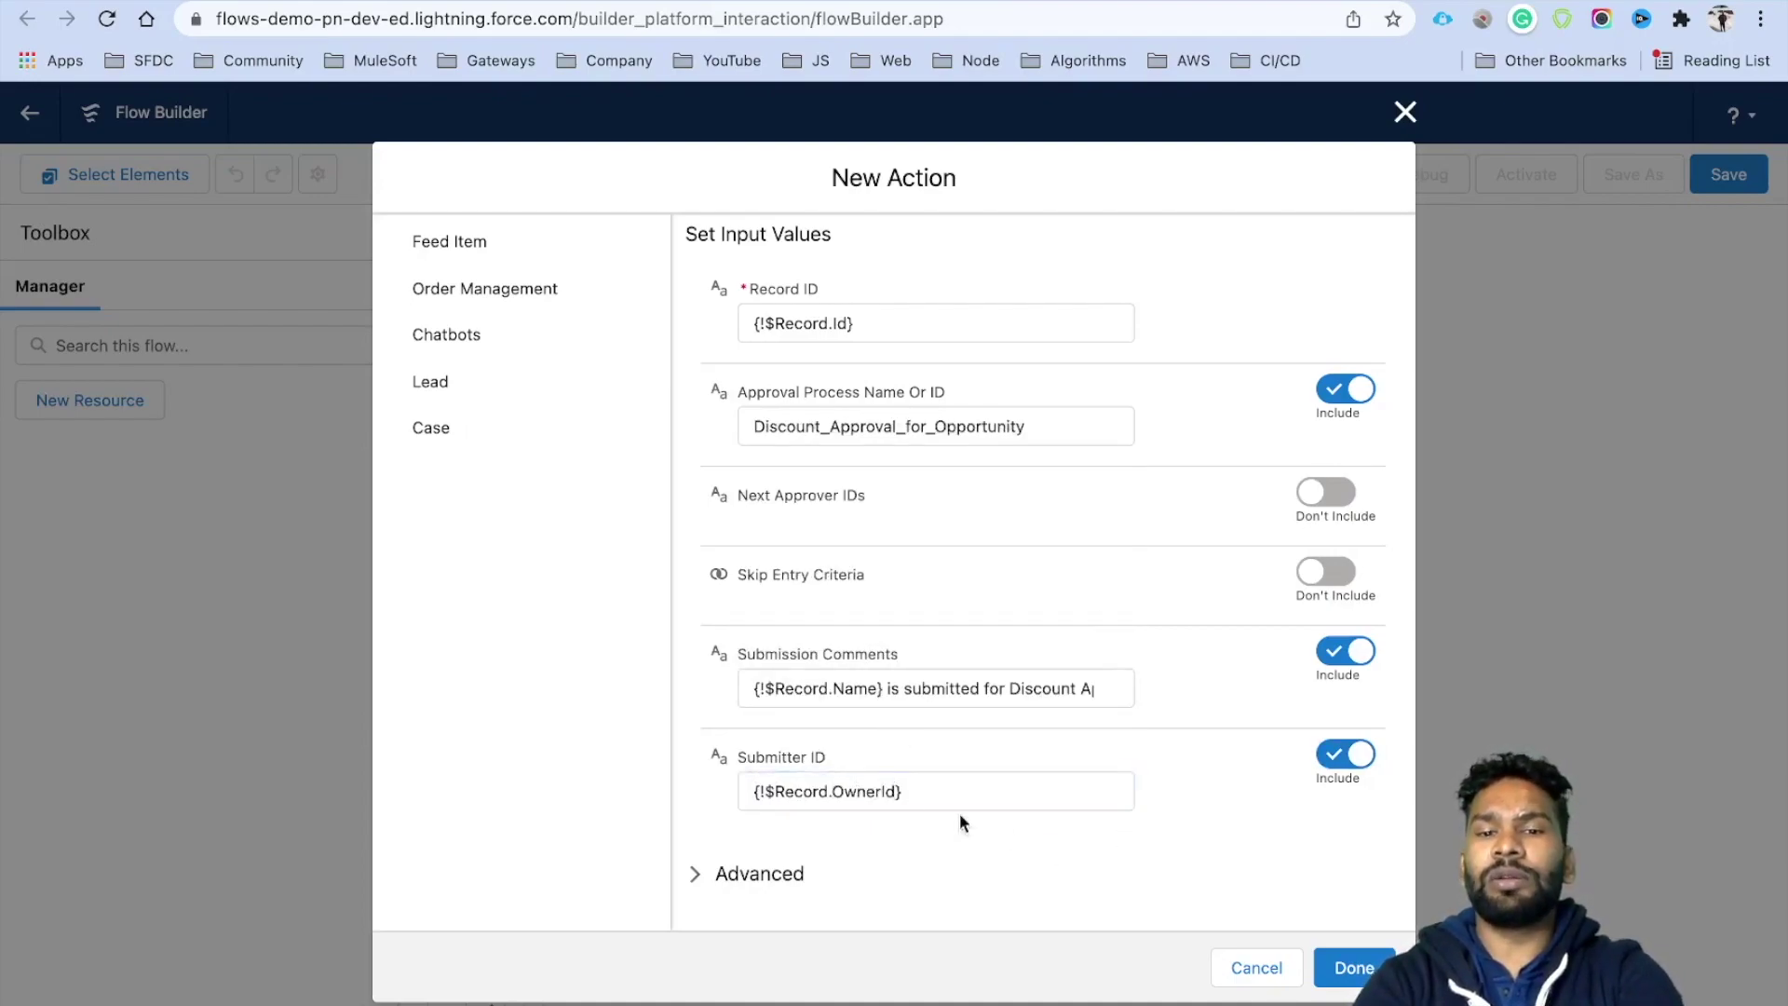
left_click_drag(946, 793, 706, 802)
left_click(1019, 840)
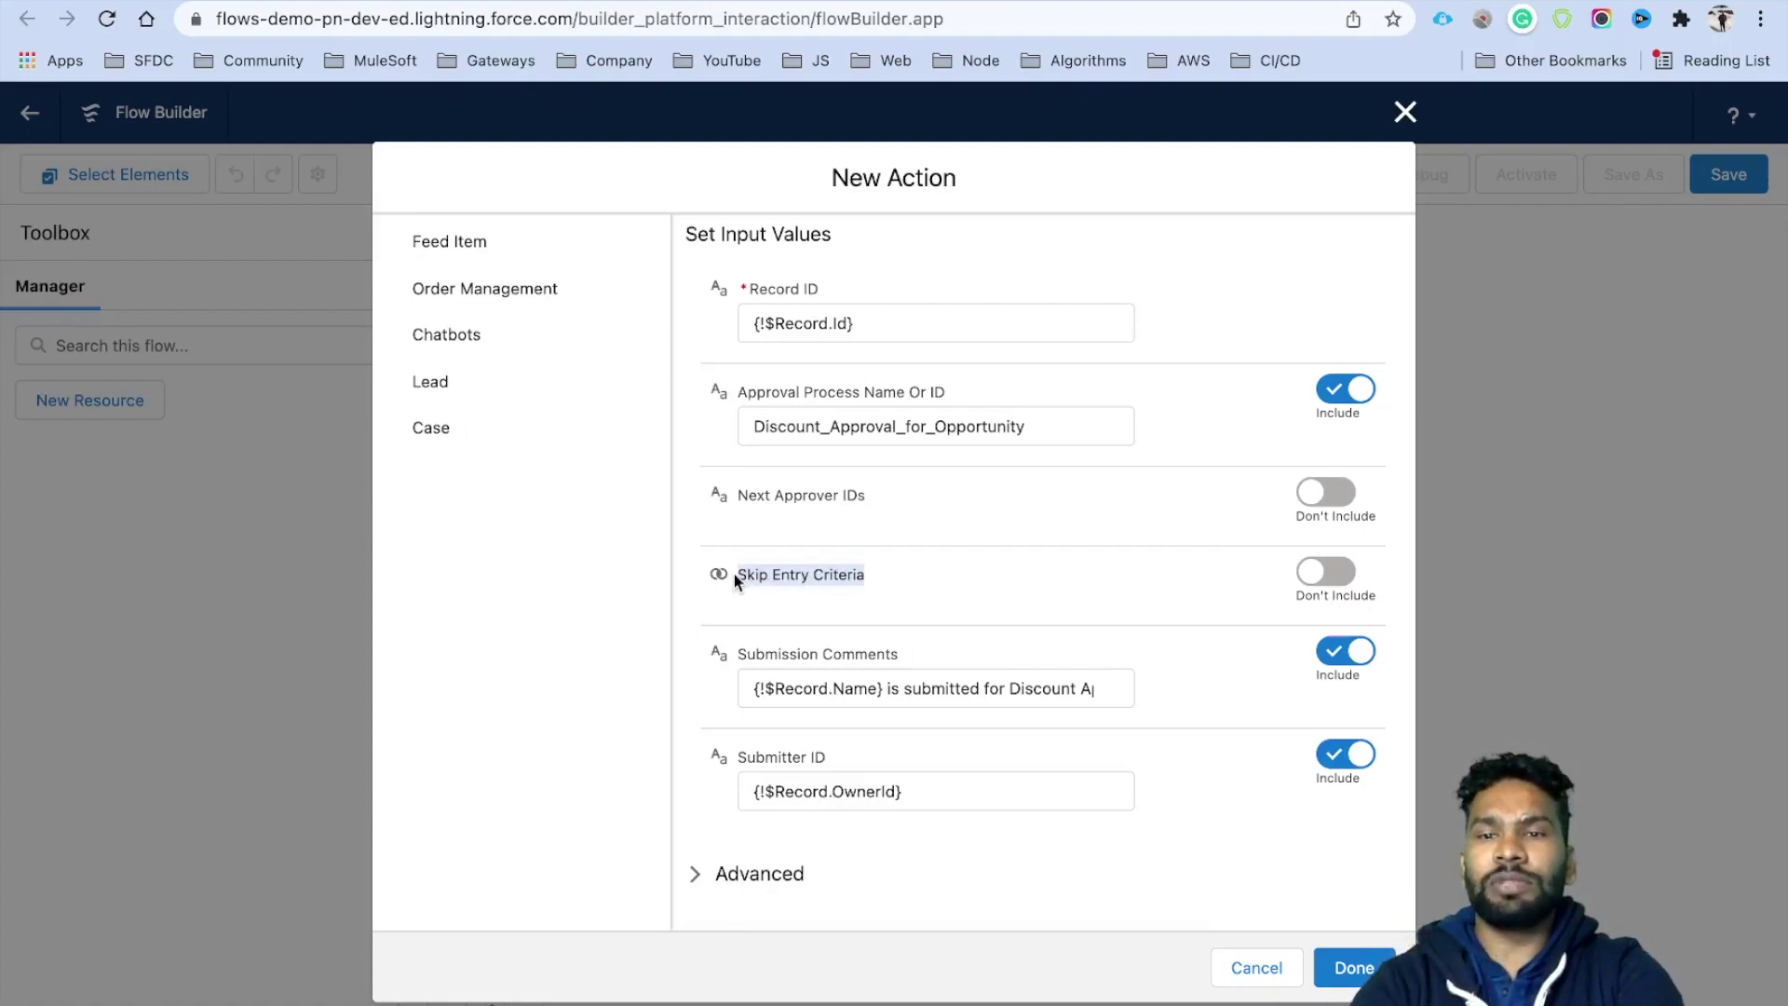
left_click(885, 498)
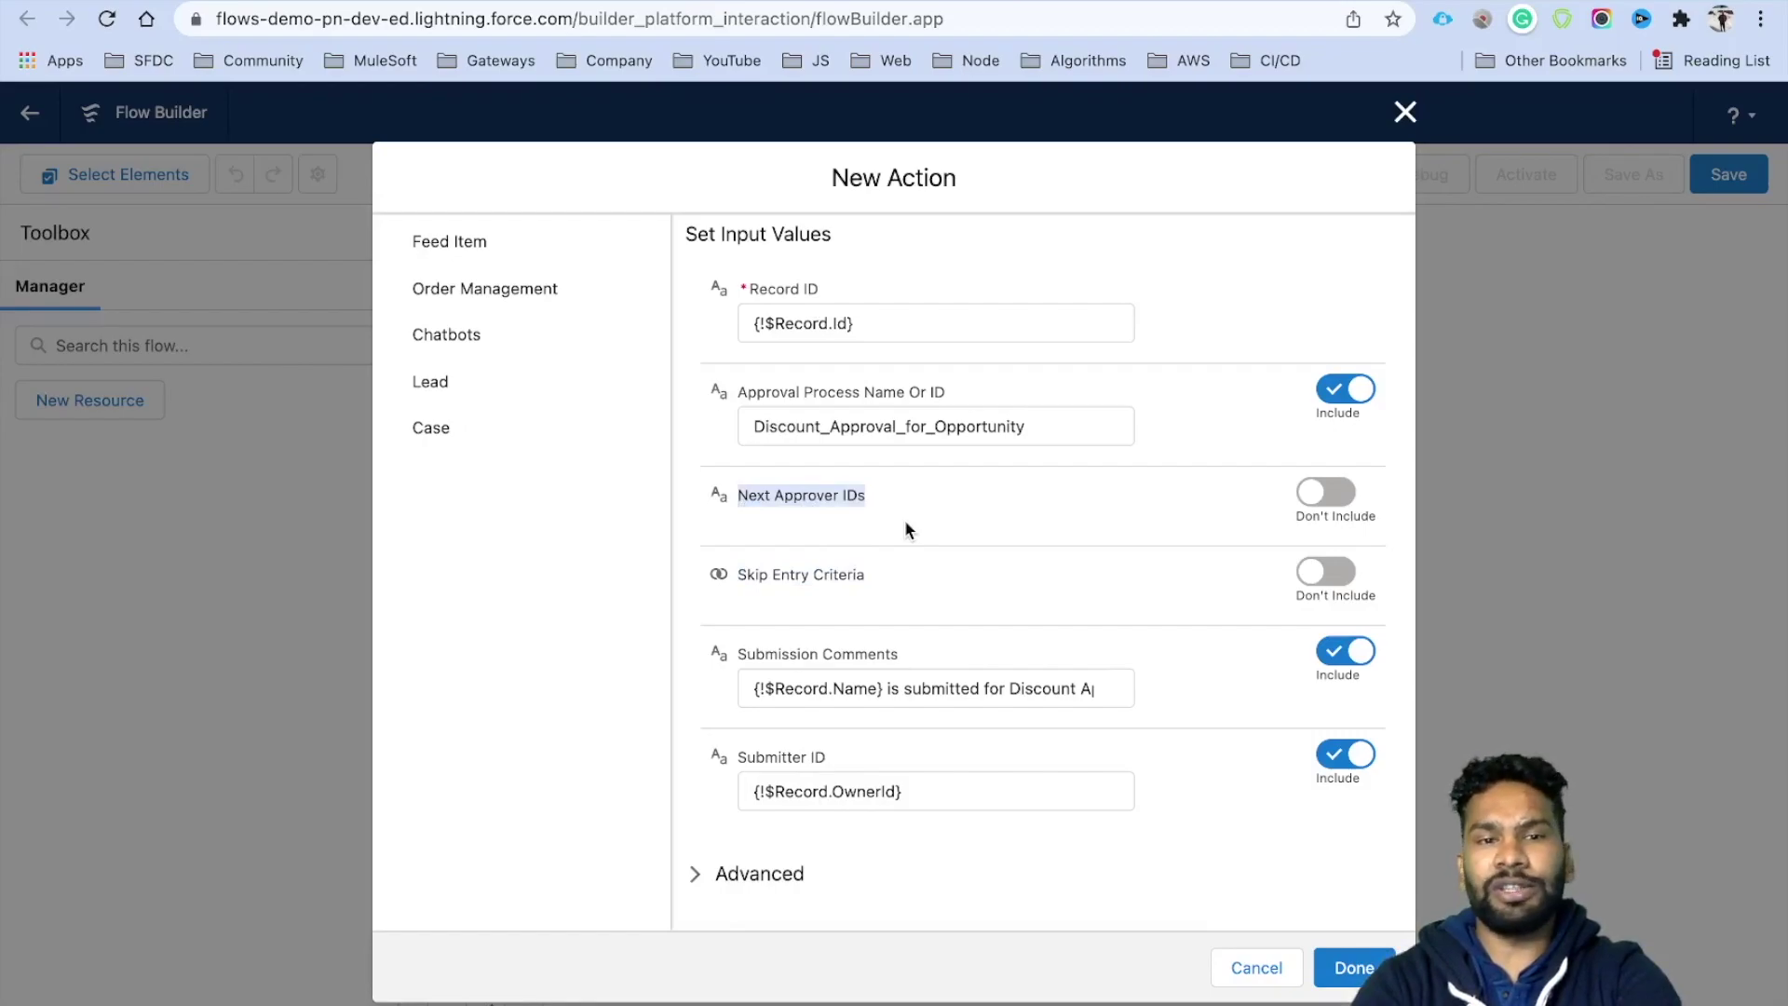
Finish the new action and add a fault path to the Submit for Approval element.
left_click(1346, 969)
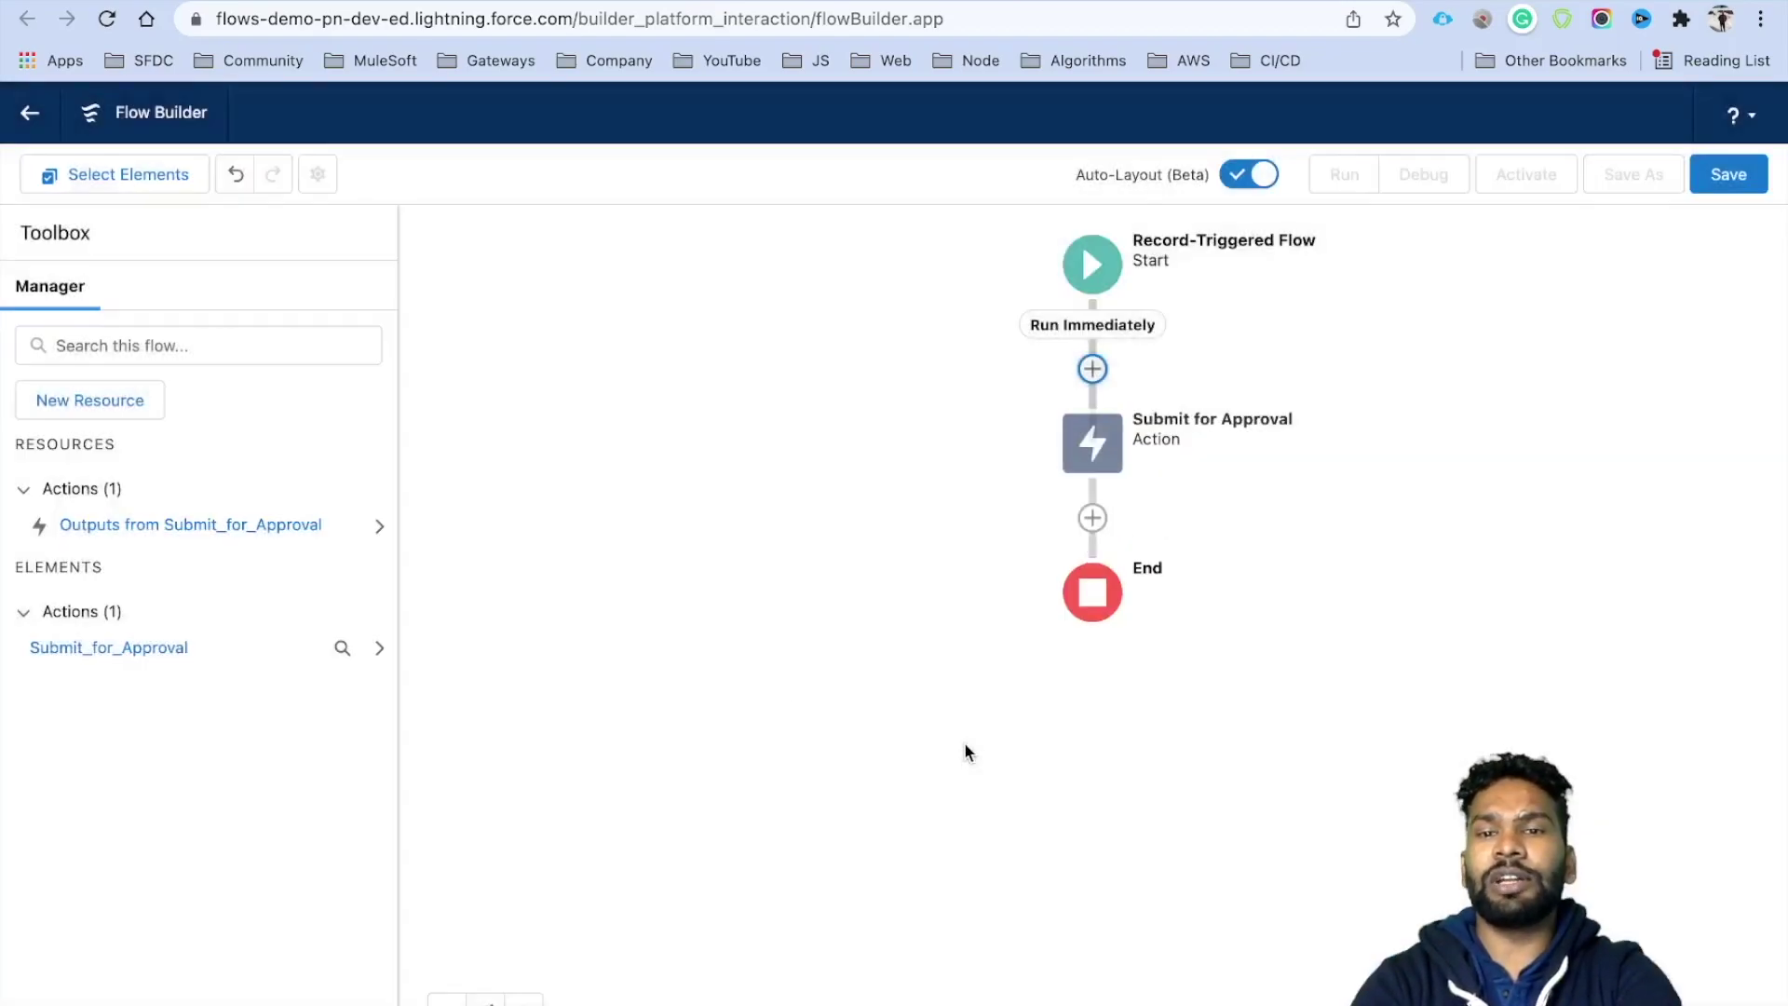
left_click(1093, 454)
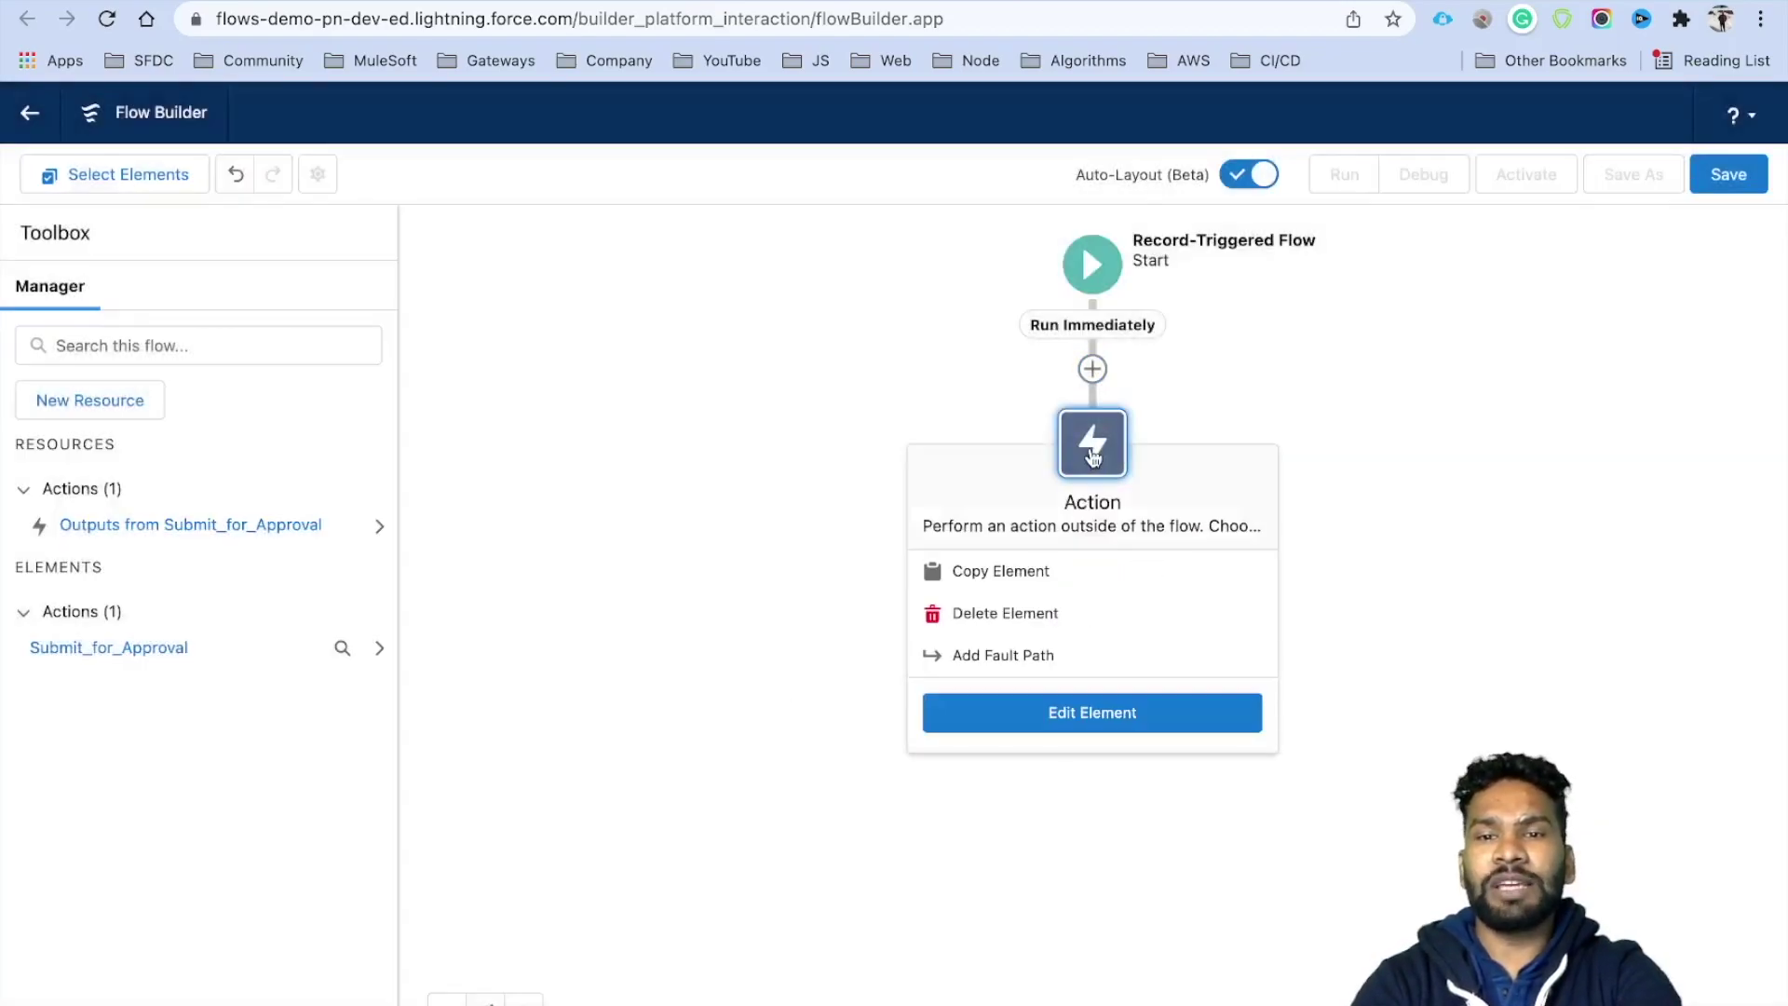
left_click(1020, 656)
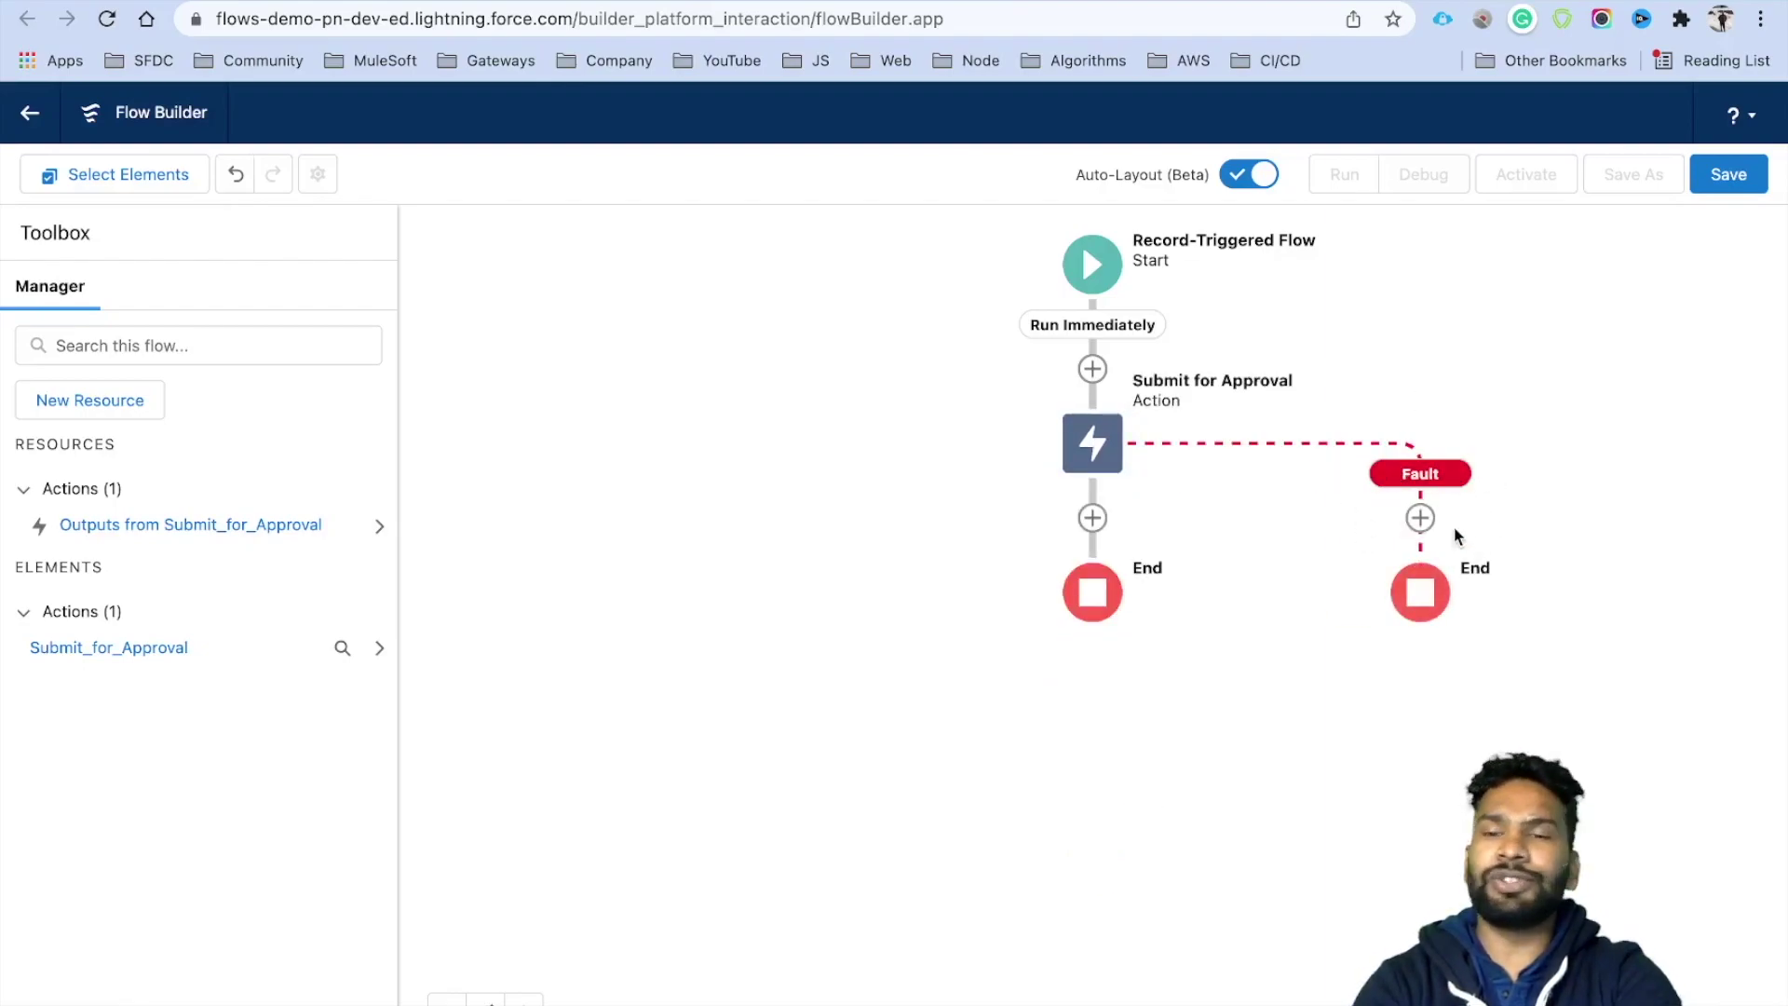
Save the flow with the label "Submit for Approval - Discount Approval" and the API name Submit_for_Approval_Discount_Approval.
left_click(1728, 175)
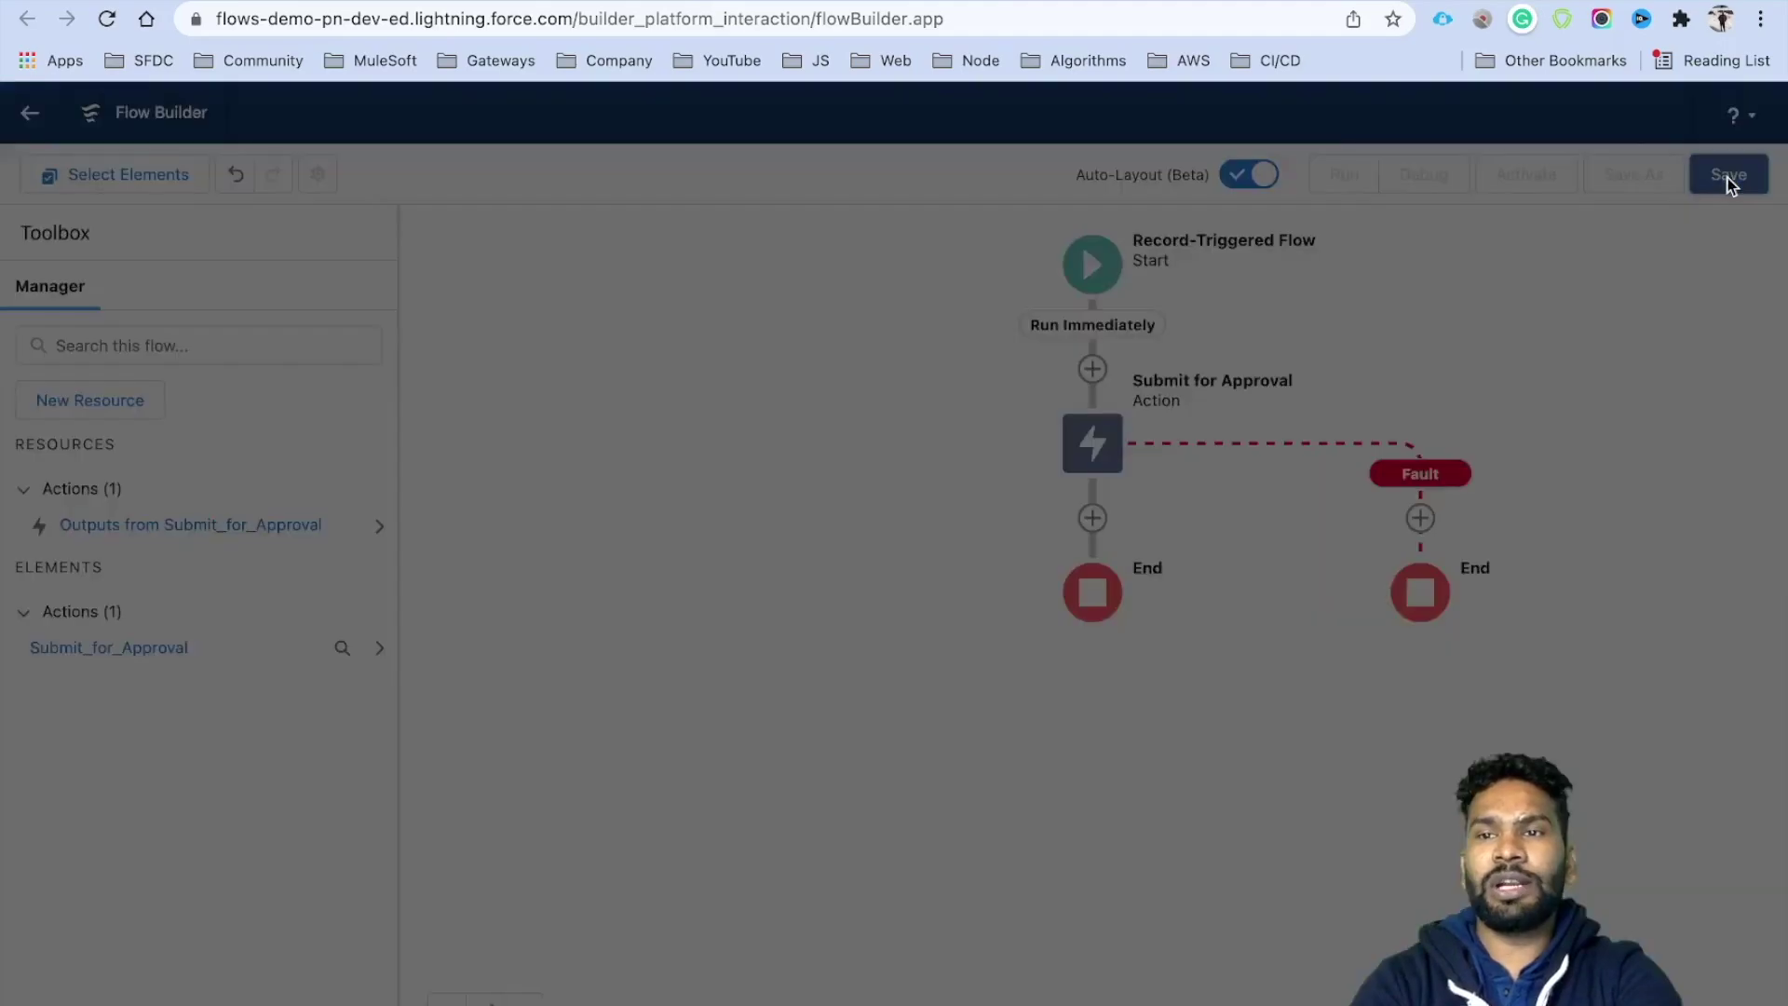
left_click(514, 503)
type("Submit for Approval - Discount Approval")
key("Tab")
left_click(514, 503)
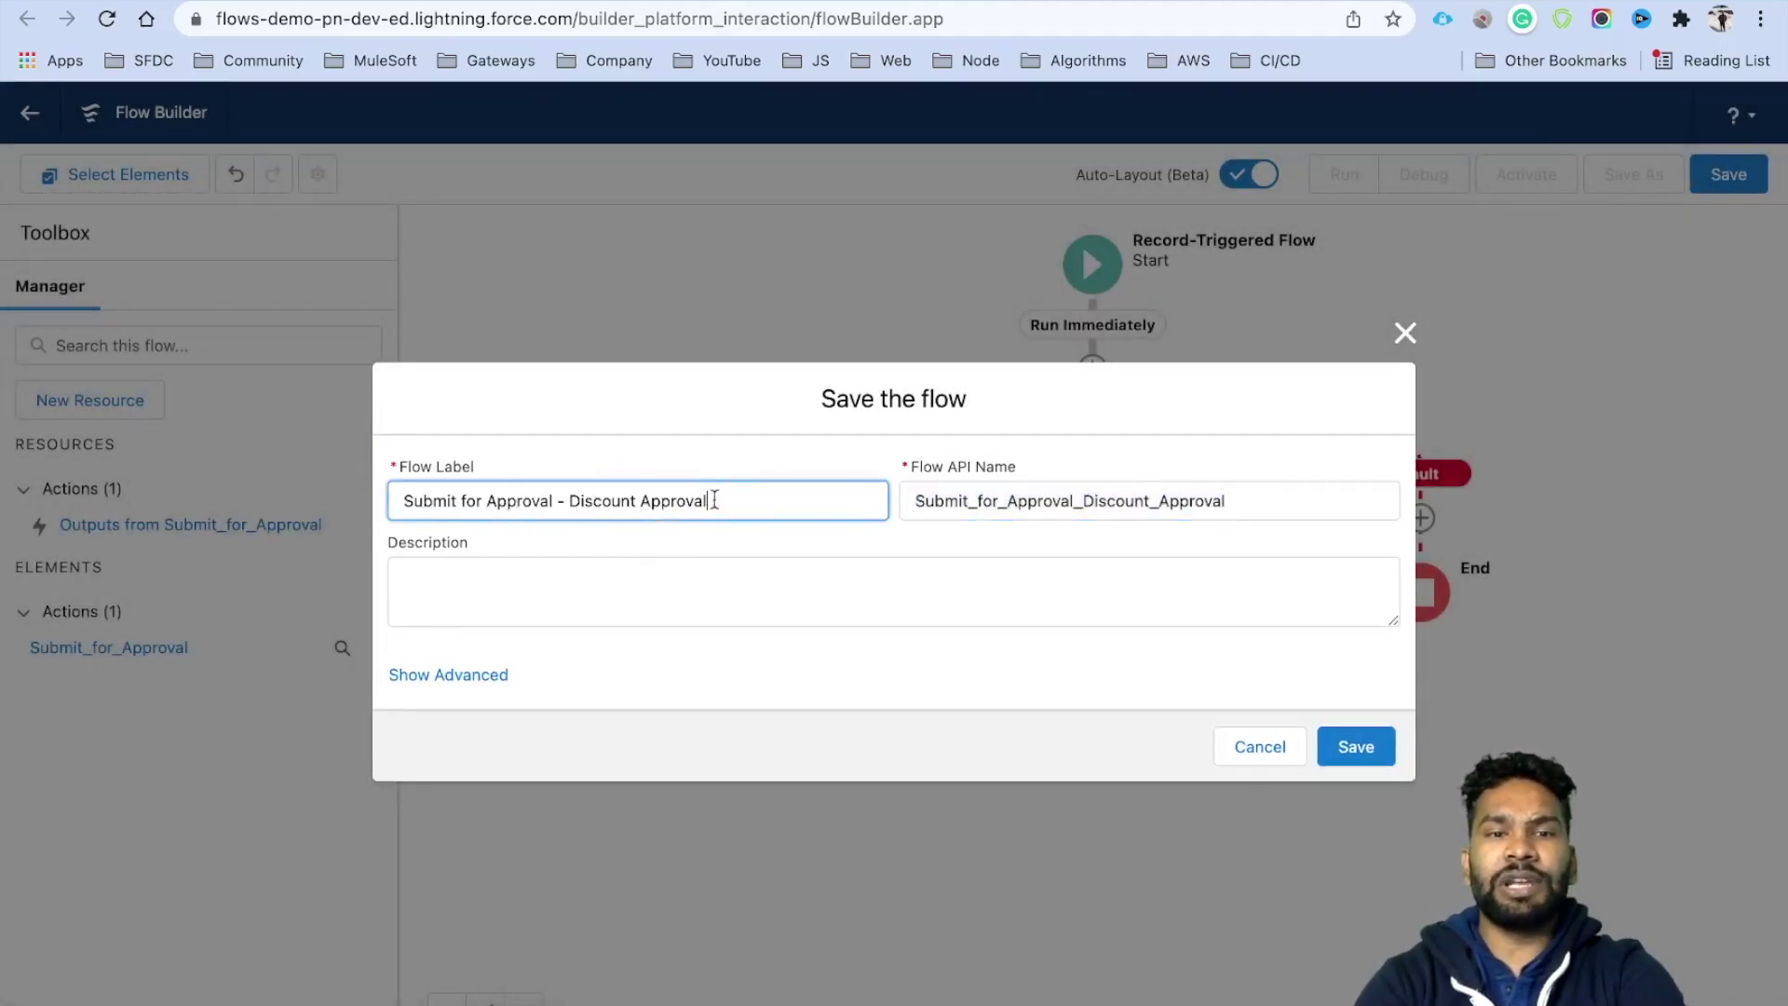
left_click_drag(728, 500, 362, 508)
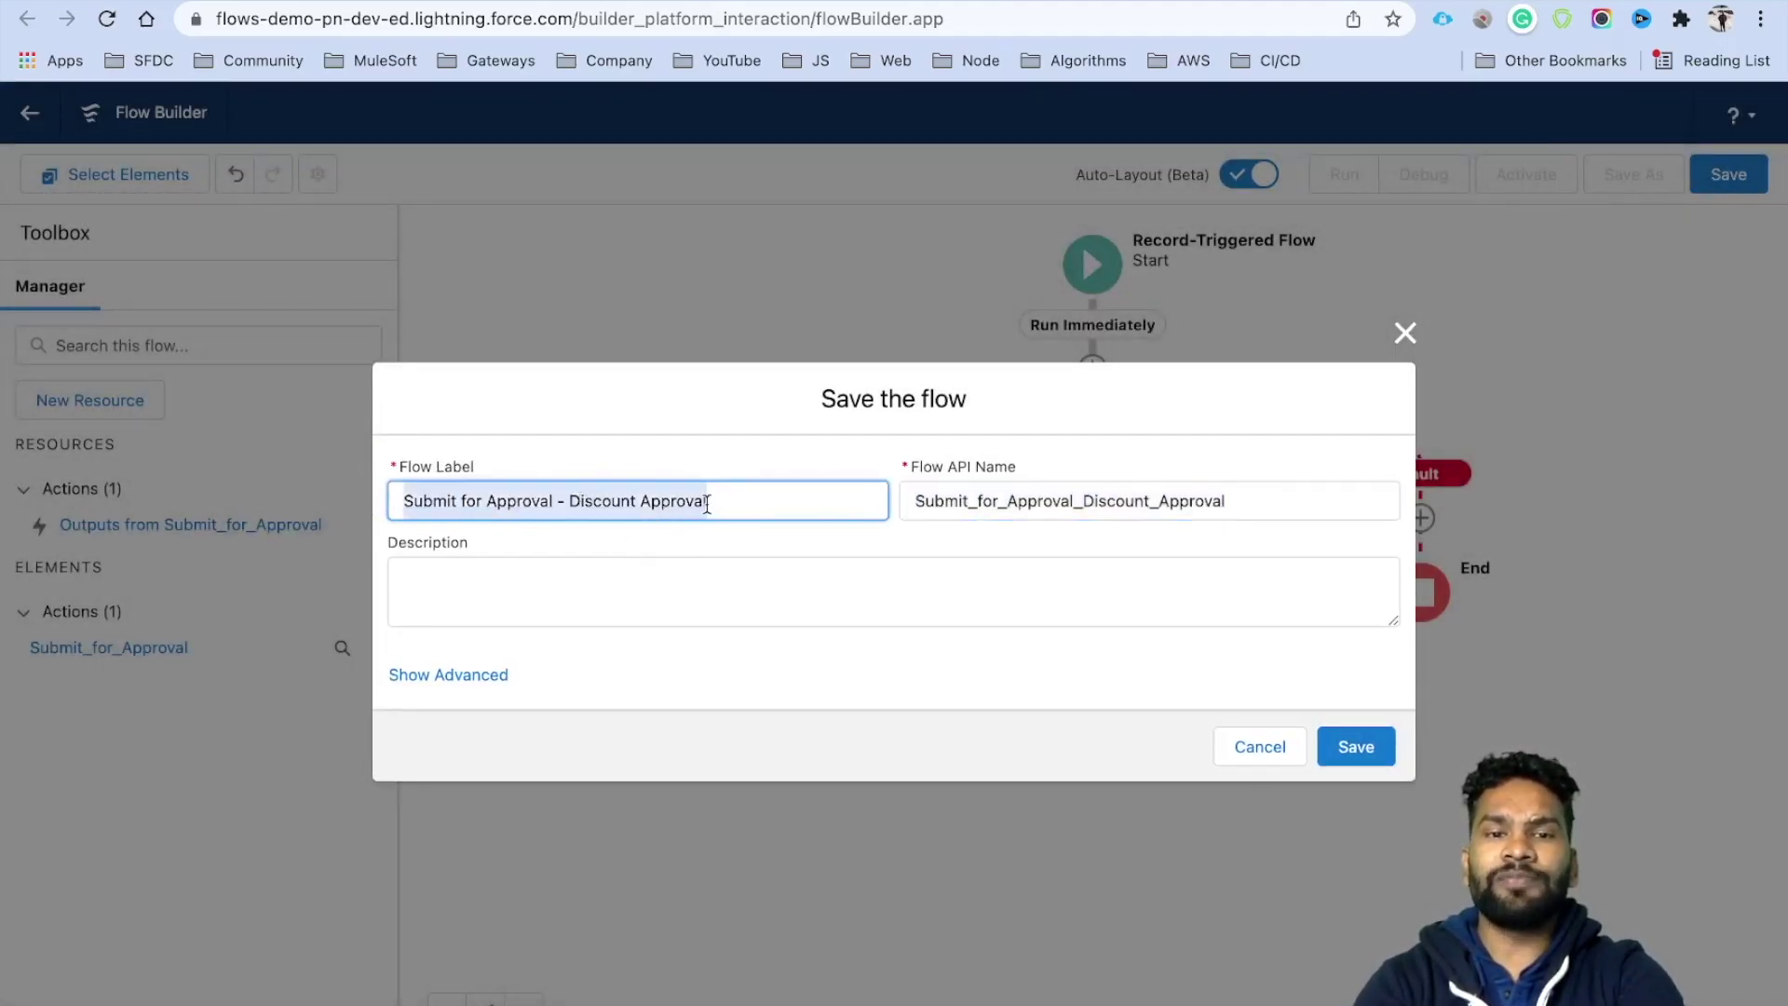
left_click(635, 605)
left_click(1351, 747)
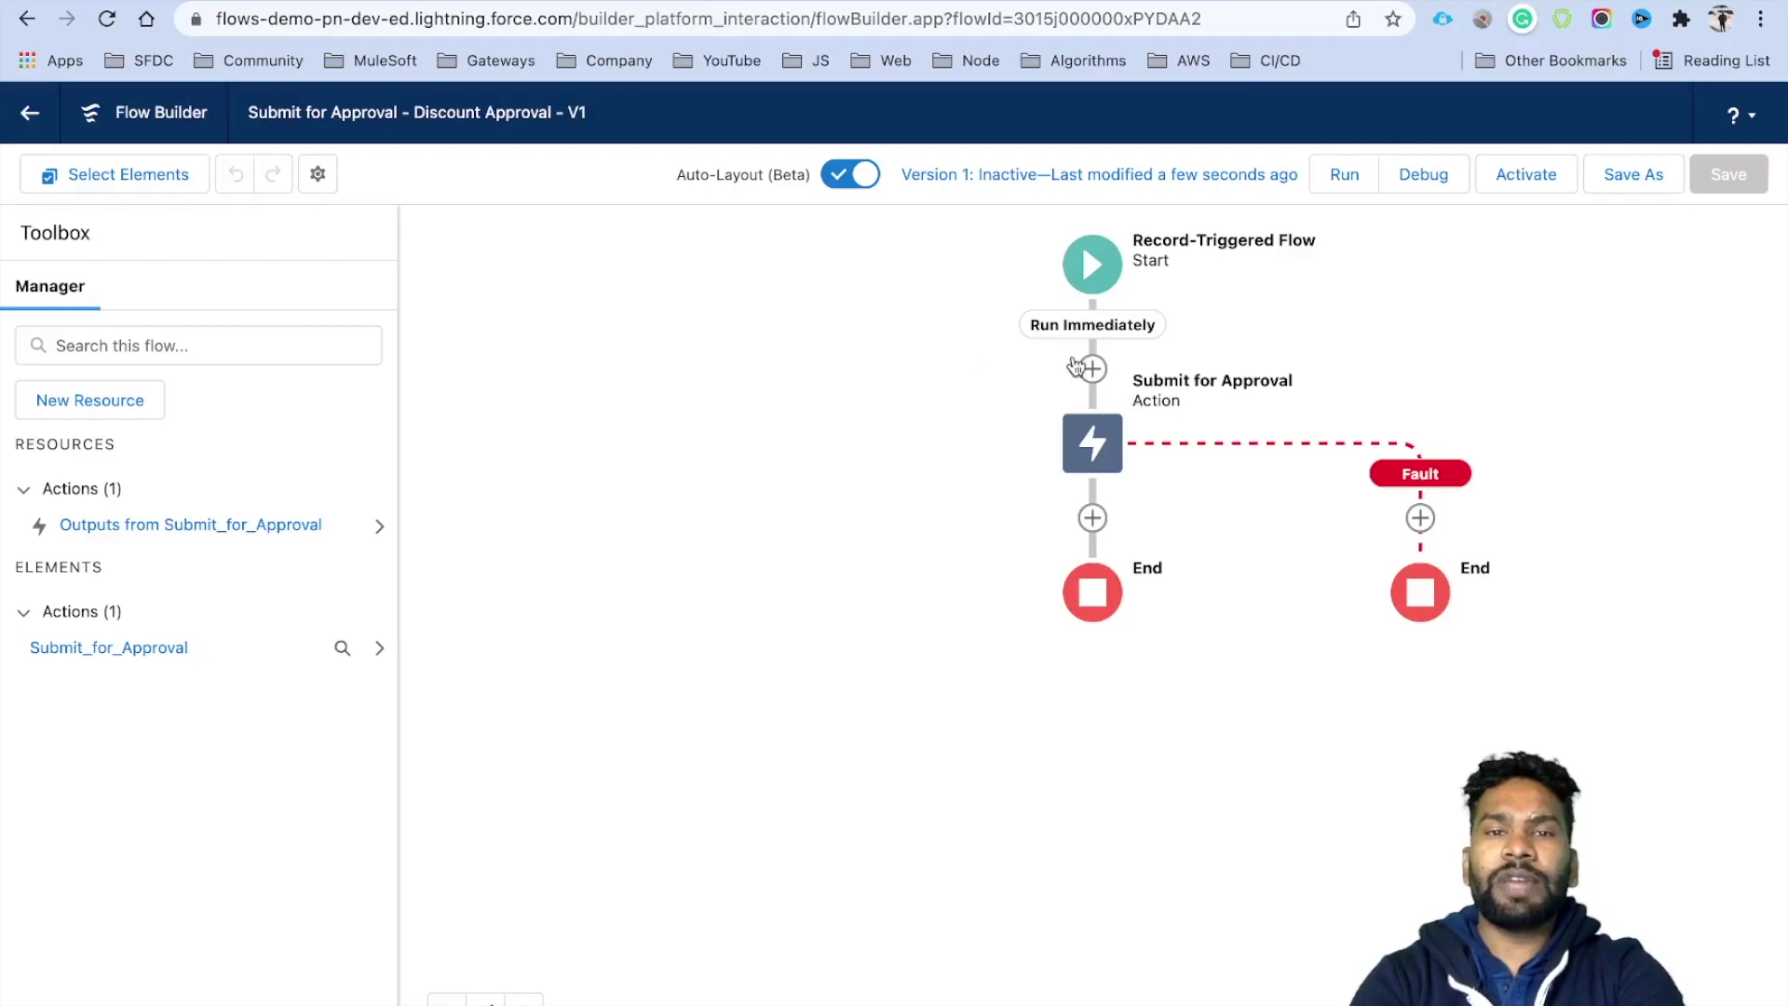
Debug the flow on the Grand Hotels Guest Portable Generators opportunity as a created record, skipping the start condition requirements.
left_click(1410, 186)
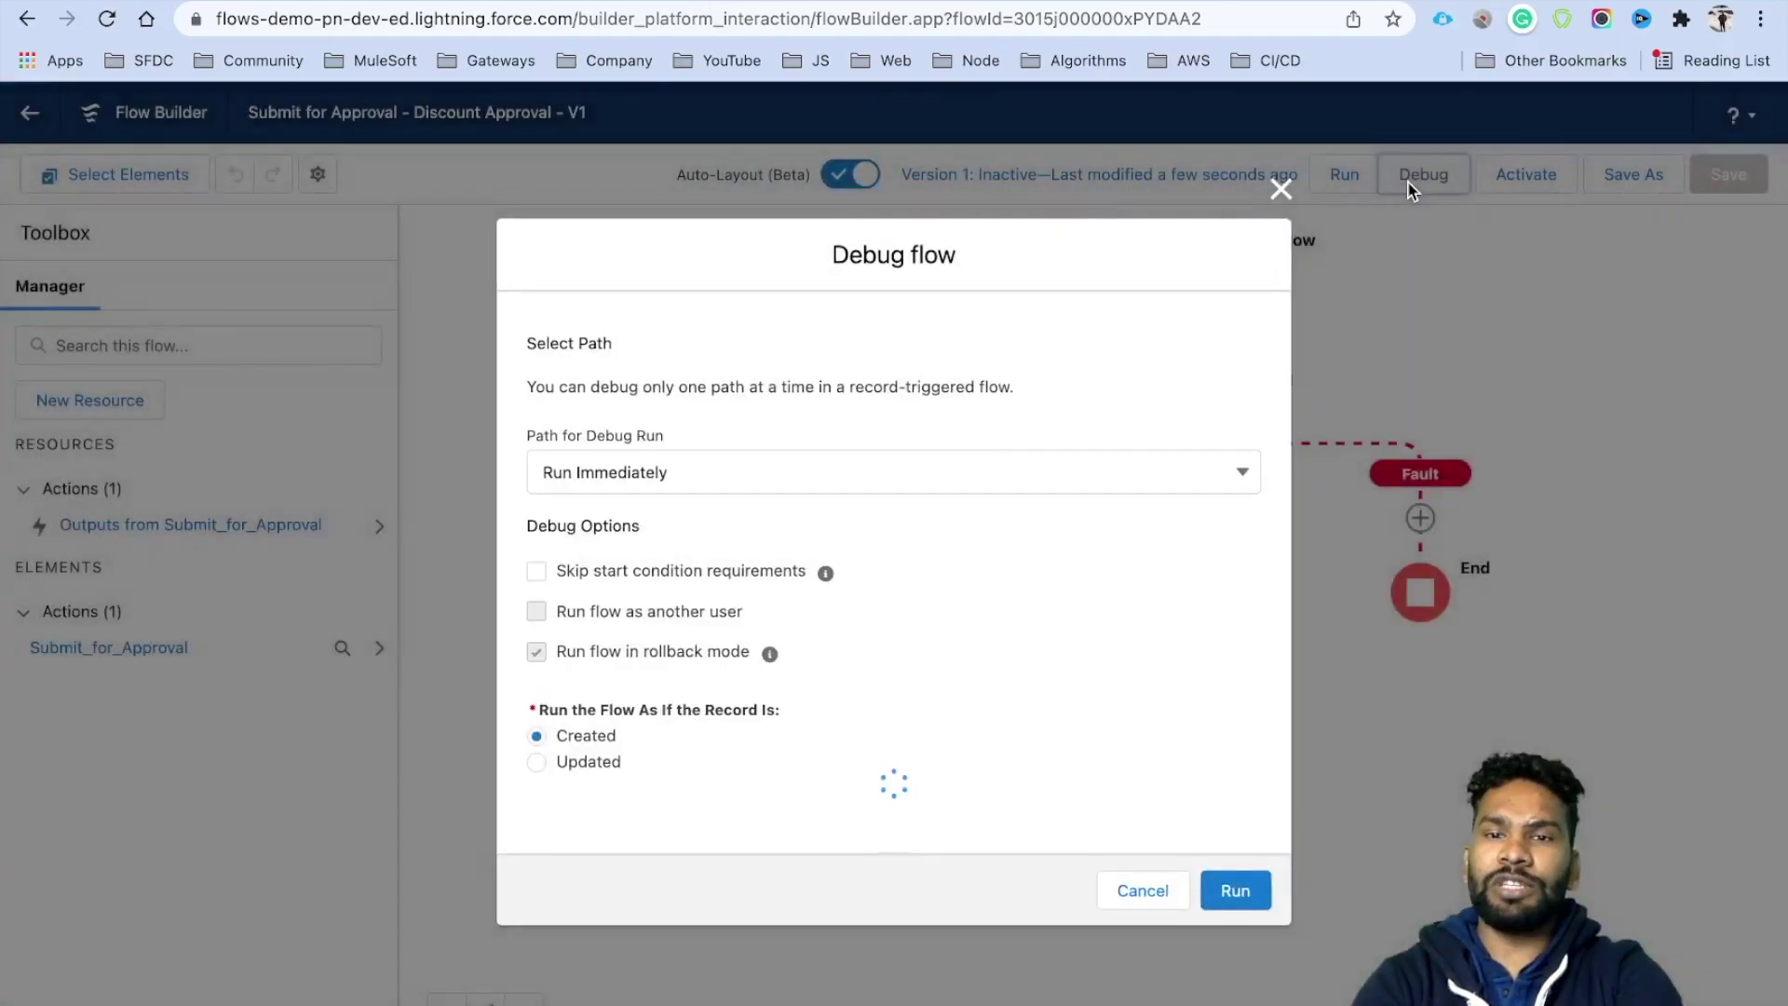
left_click(618, 495)
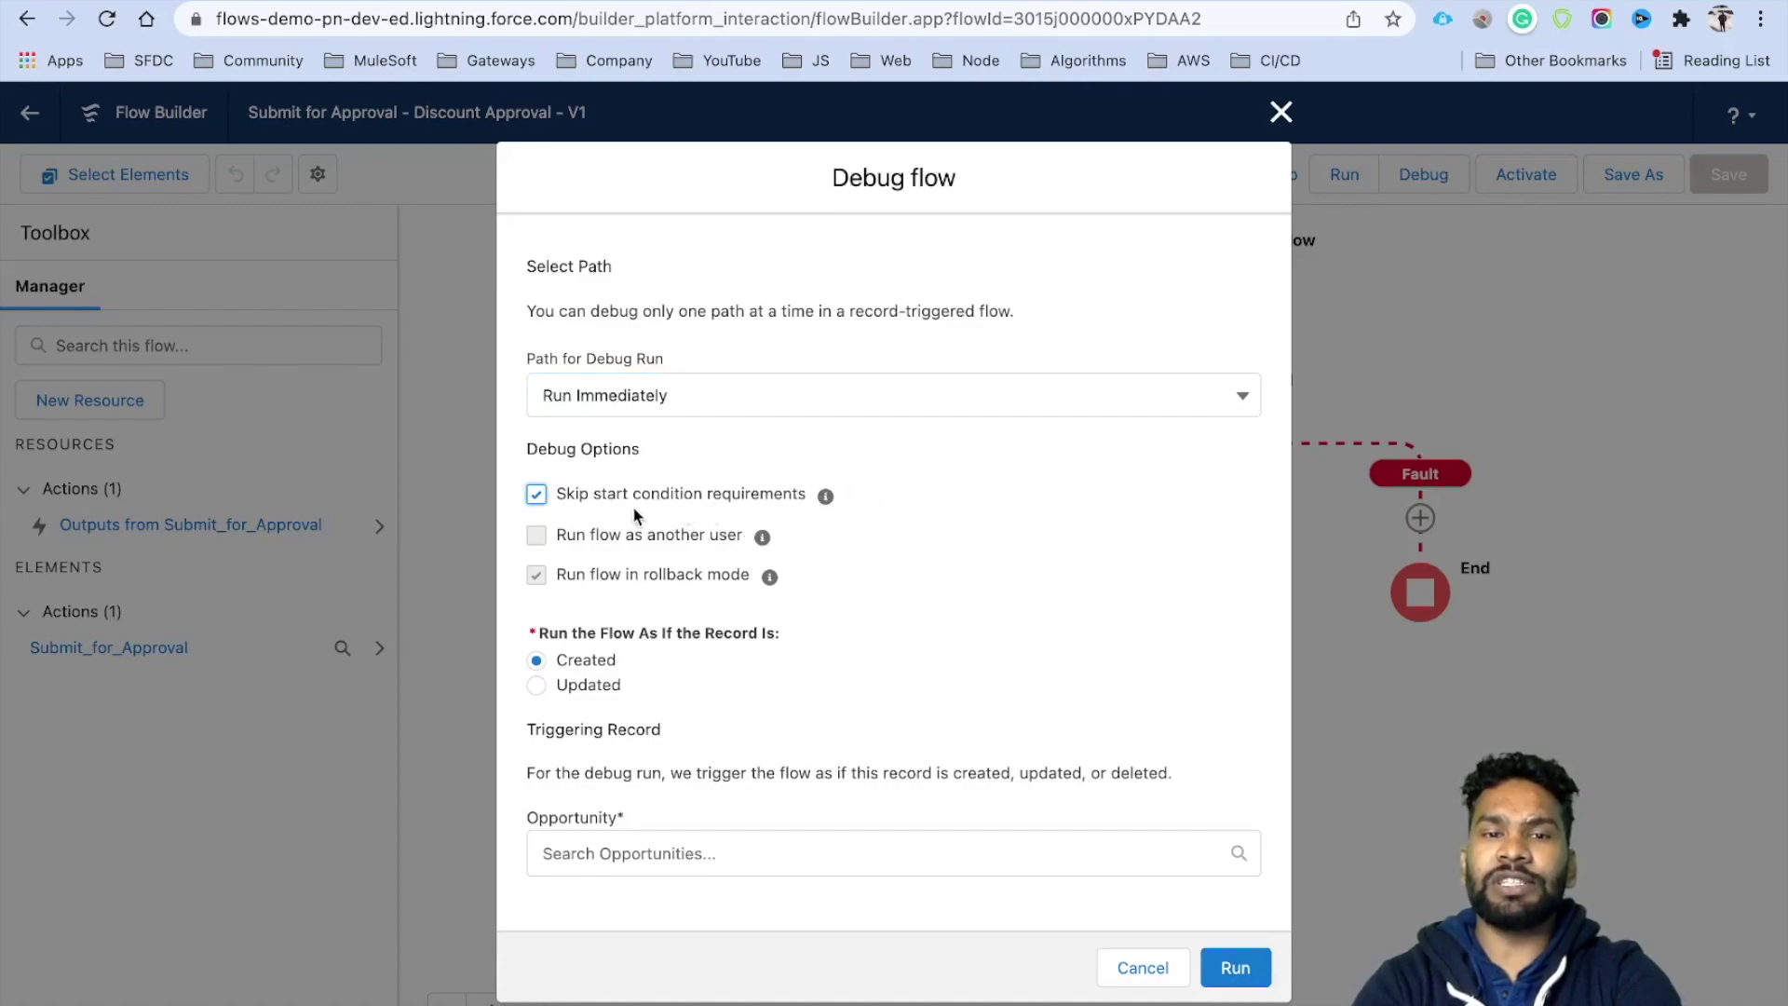
left_click(620, 850)
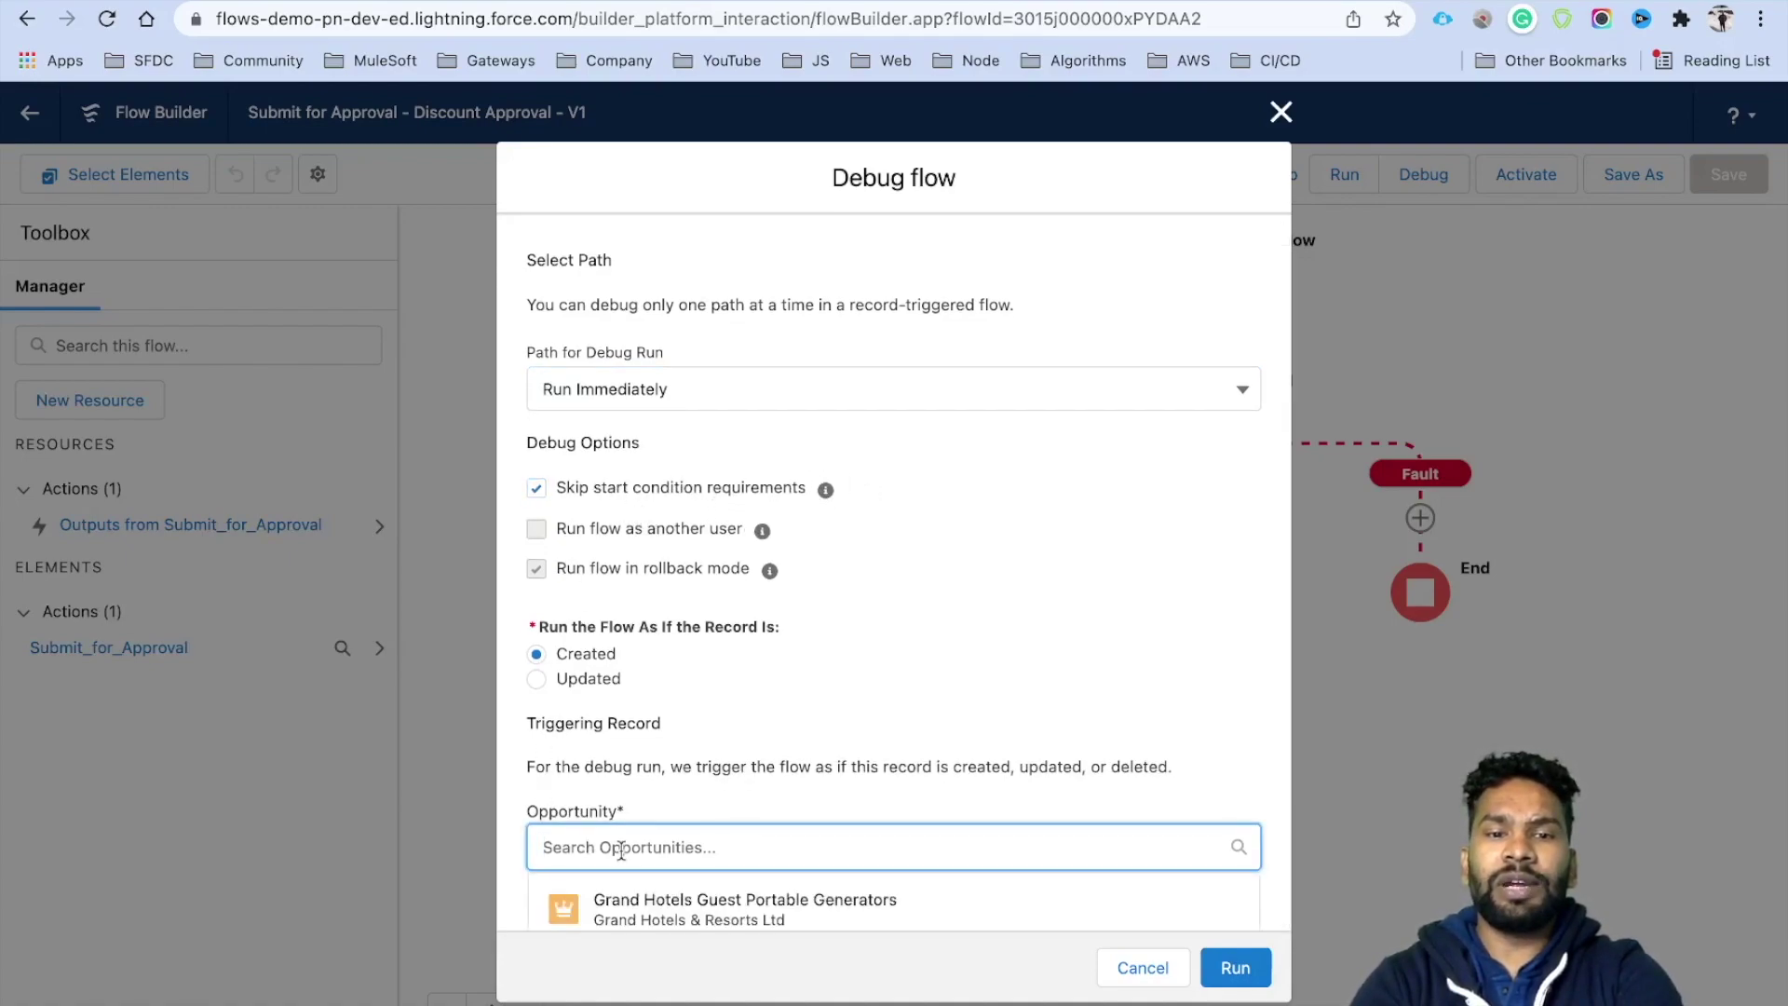
left_click(679, 922)
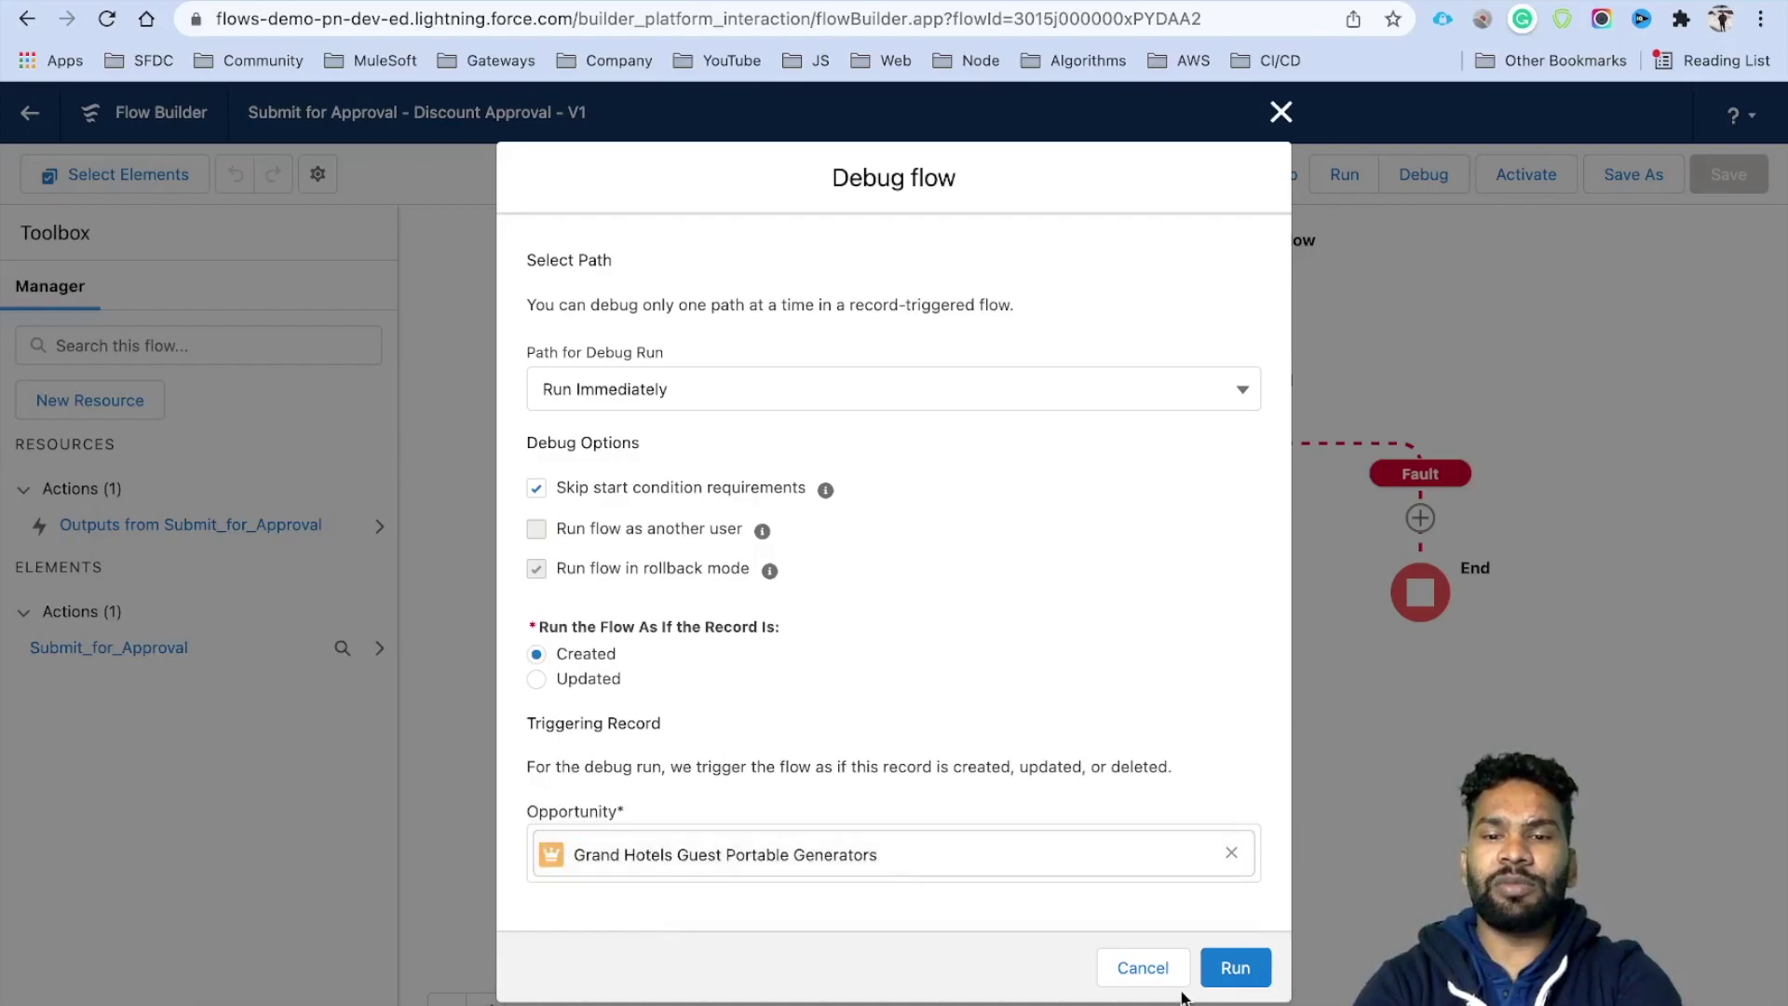
left_click(1236, 976)
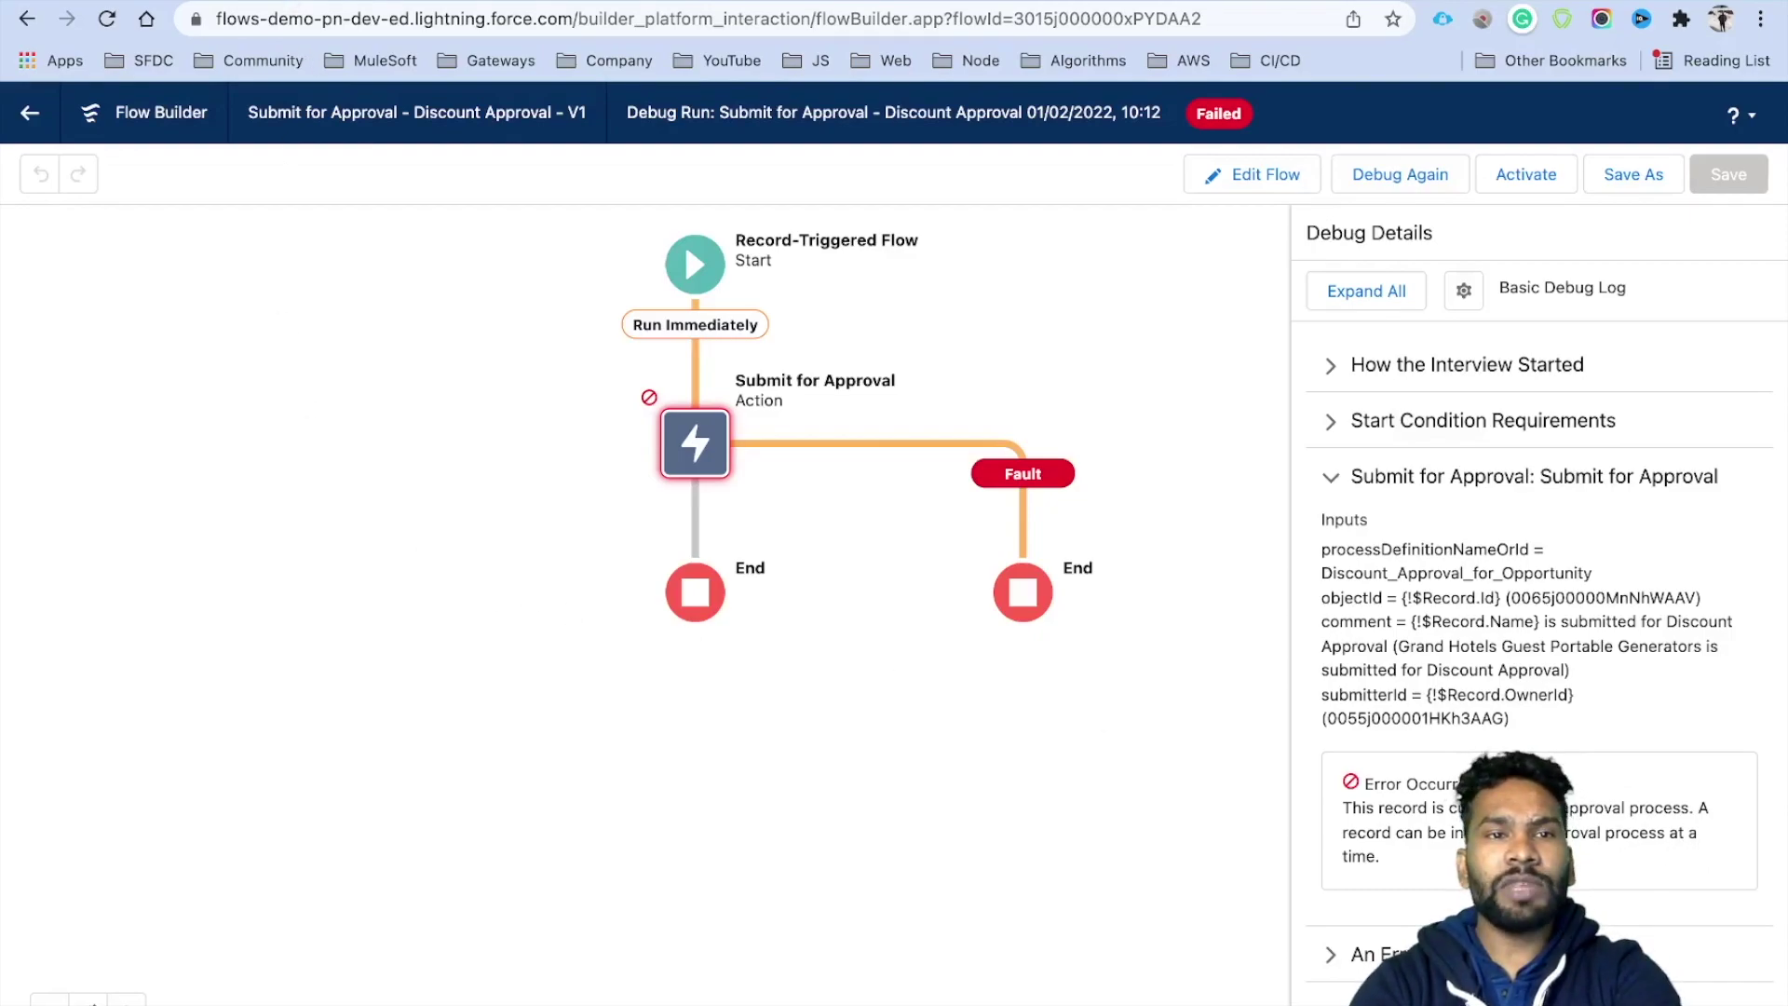
Switch to the Grand Hotels Guest Portable Generators opportunity record and open its full Approval History list.
left_click(290, 3)
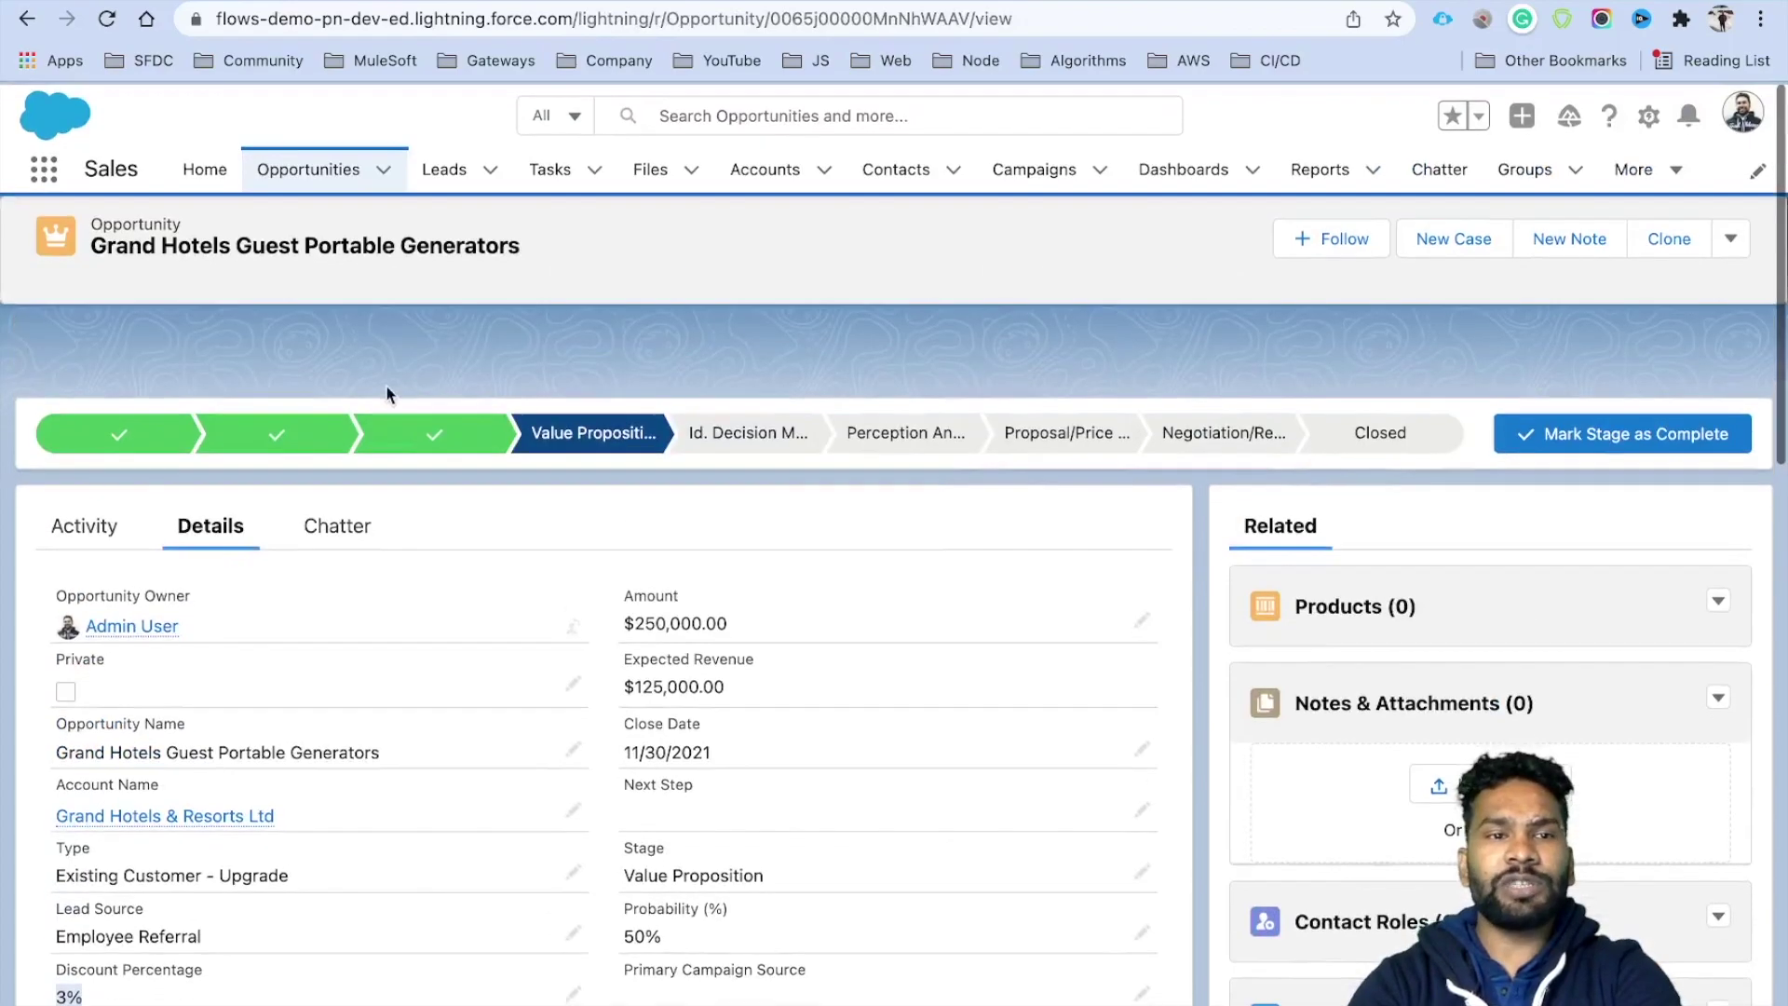
scroll(1108, 738, "down", 7)
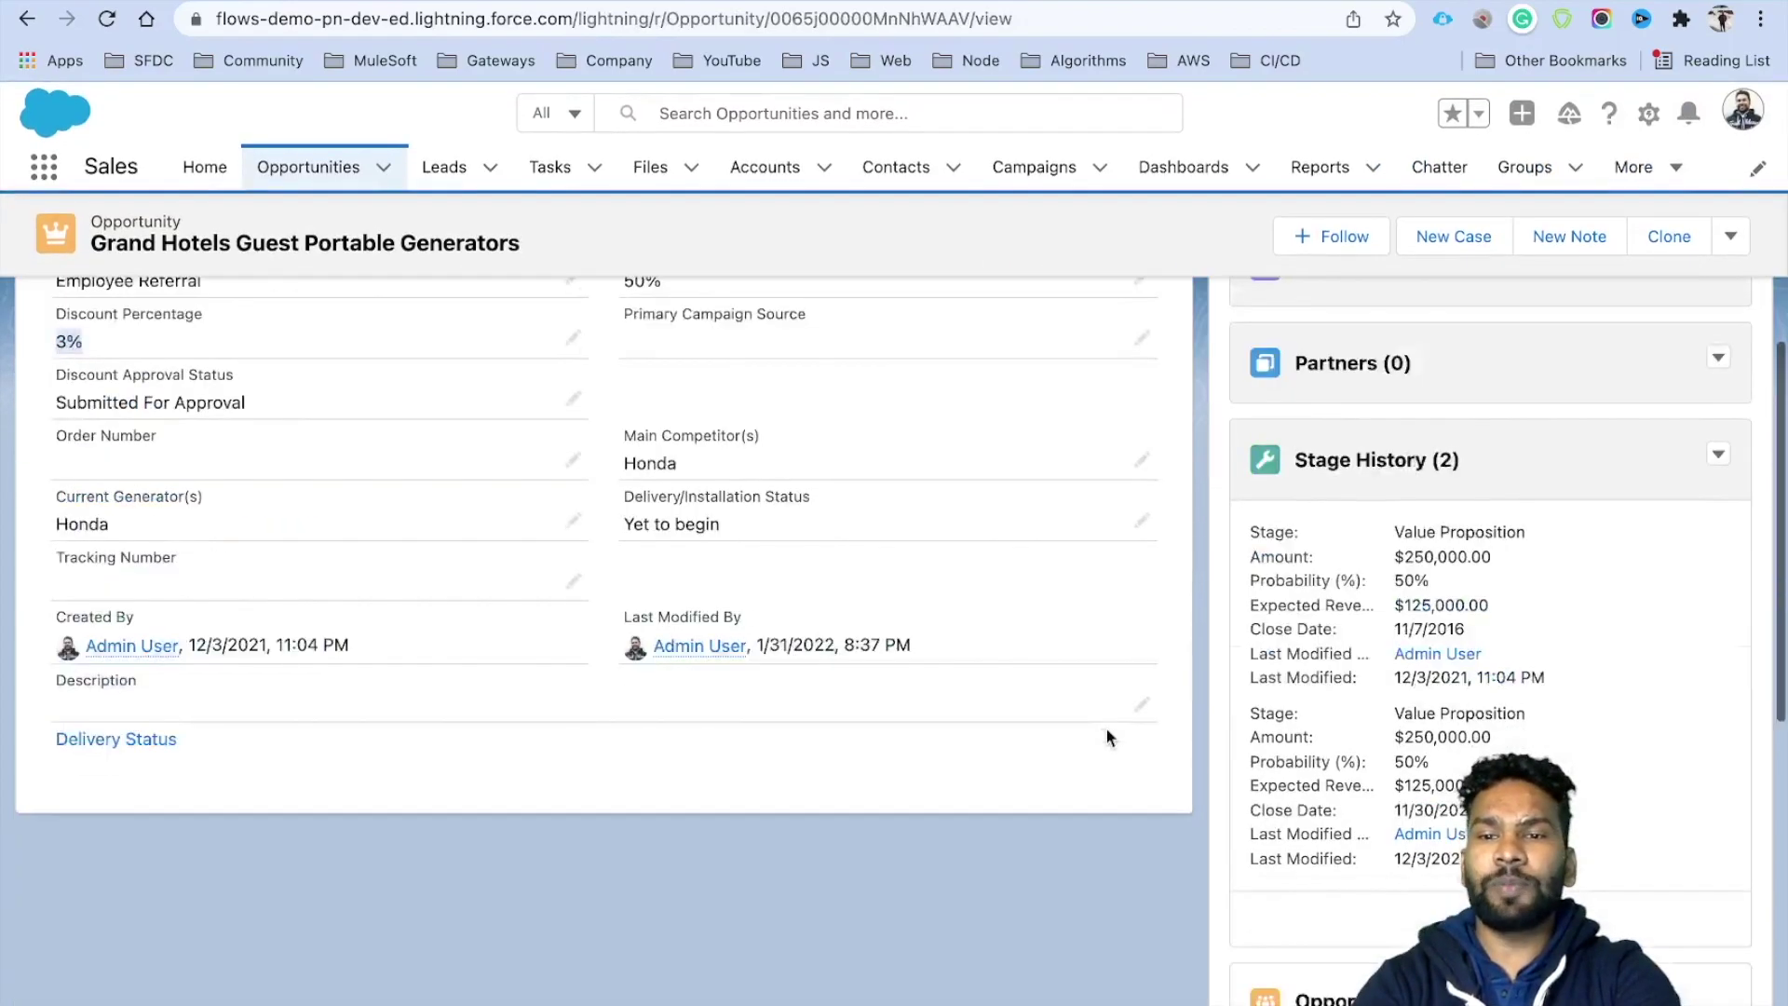
scroll(1108, 737, "down", 4)
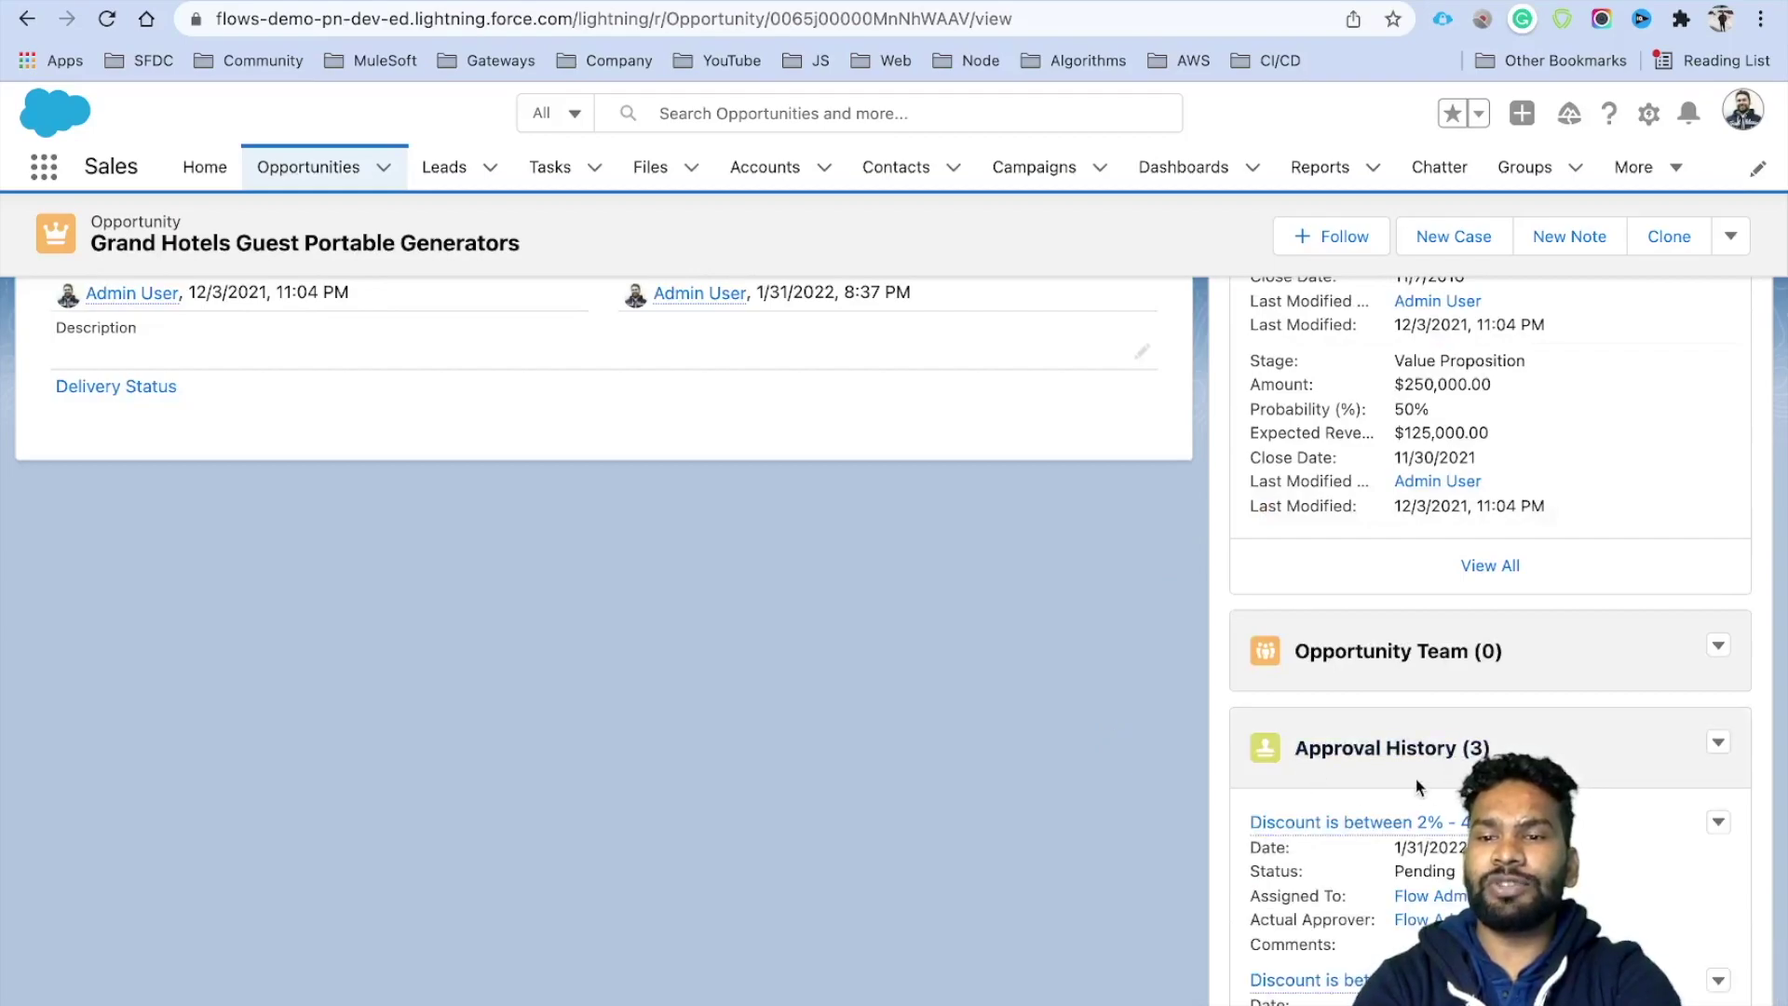
scroll(1406, 745, "down", 2)
left_click(1332, 671)
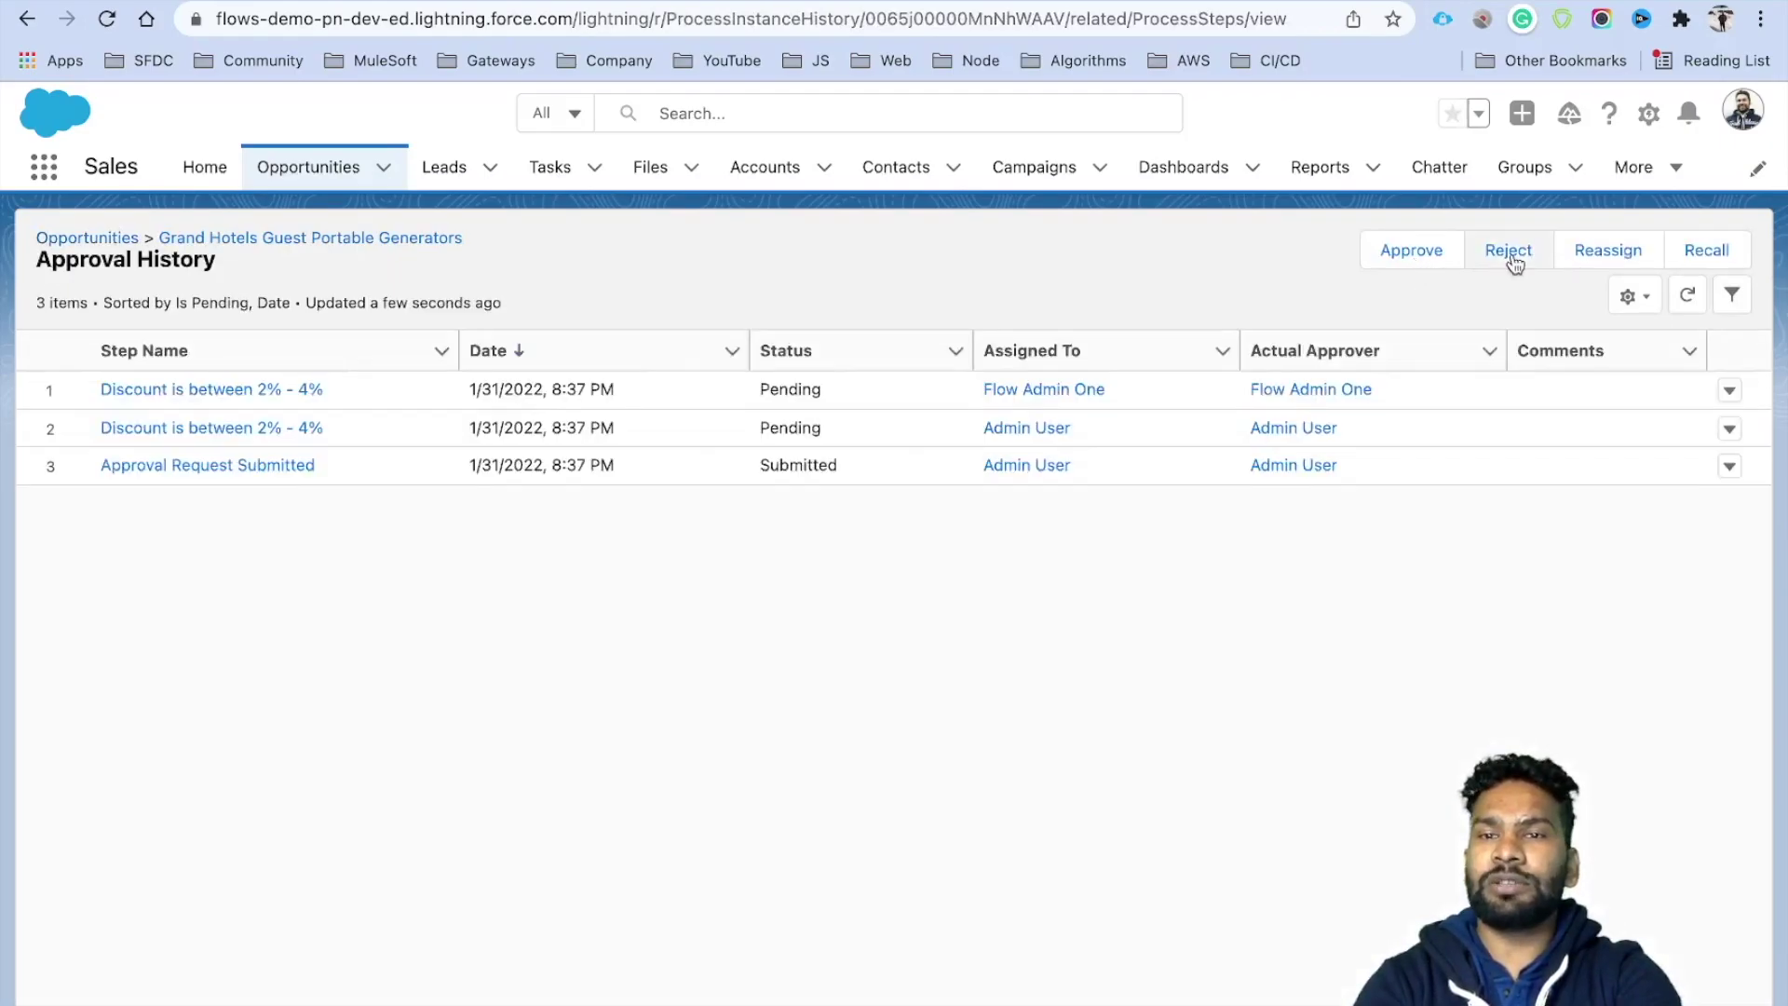
Approve the opportunity's pending discount request without comments and check the step statuses in the approval history.
left_click(1425, 253)
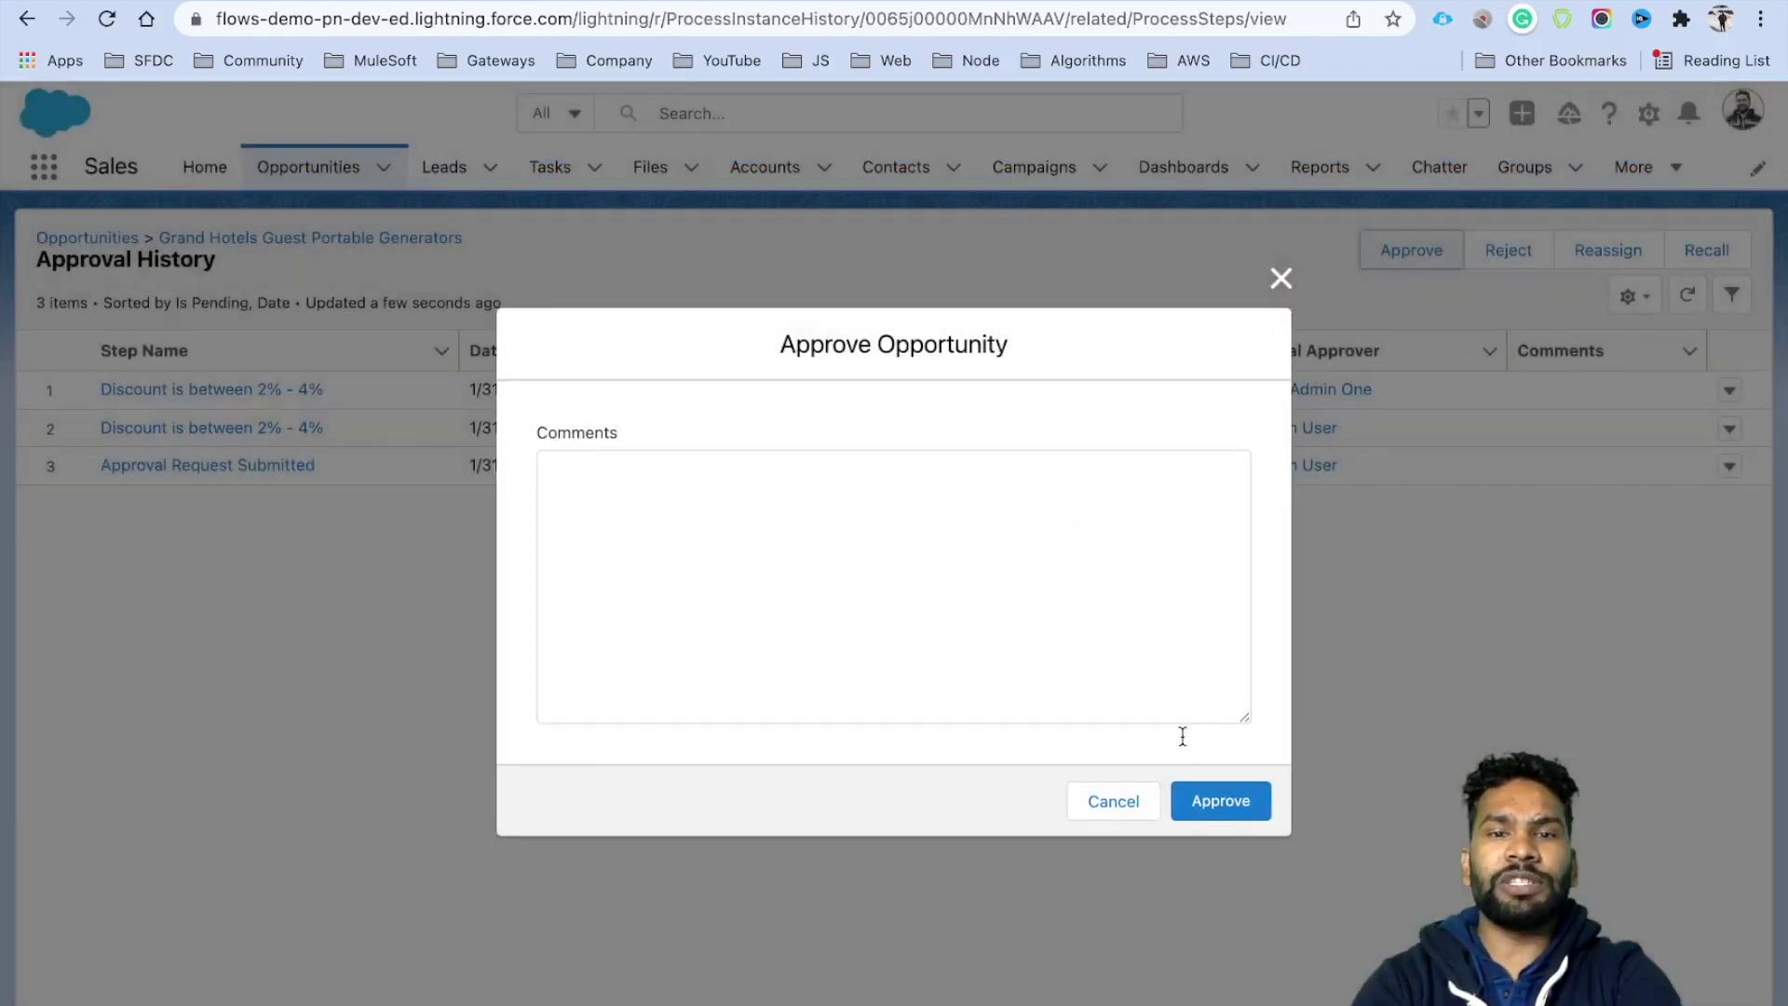
left_click(1228, 799)
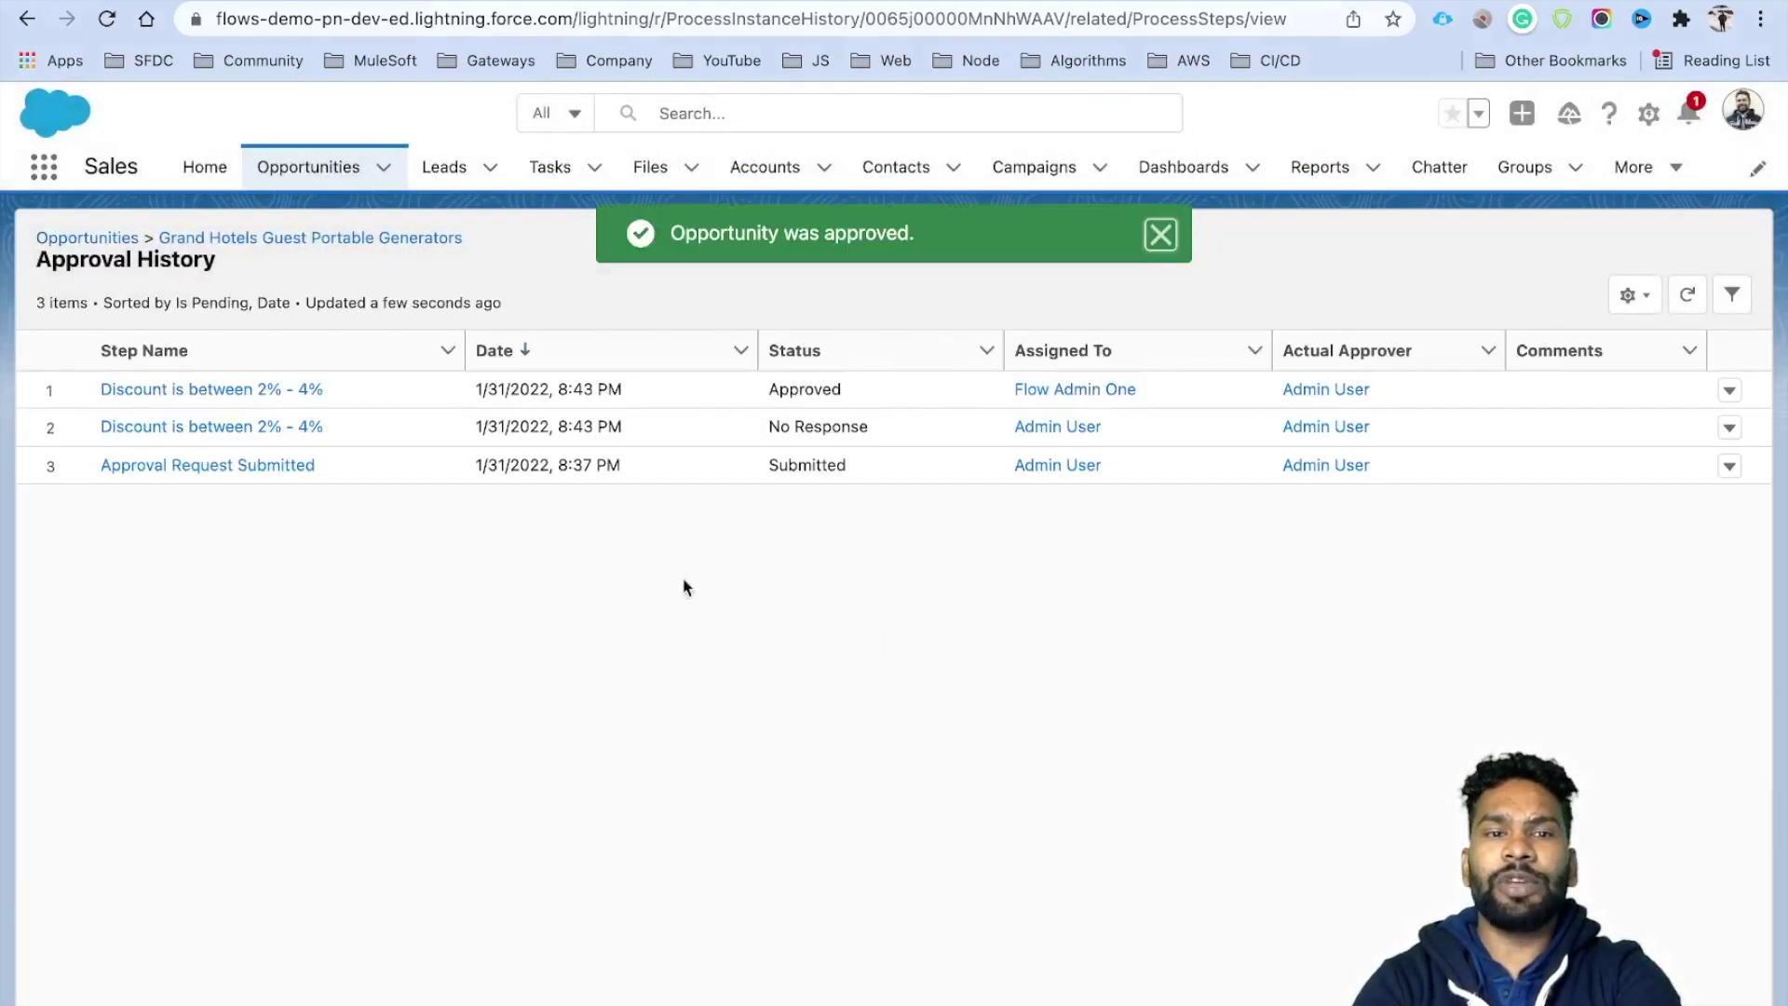
left_click(866, 390)
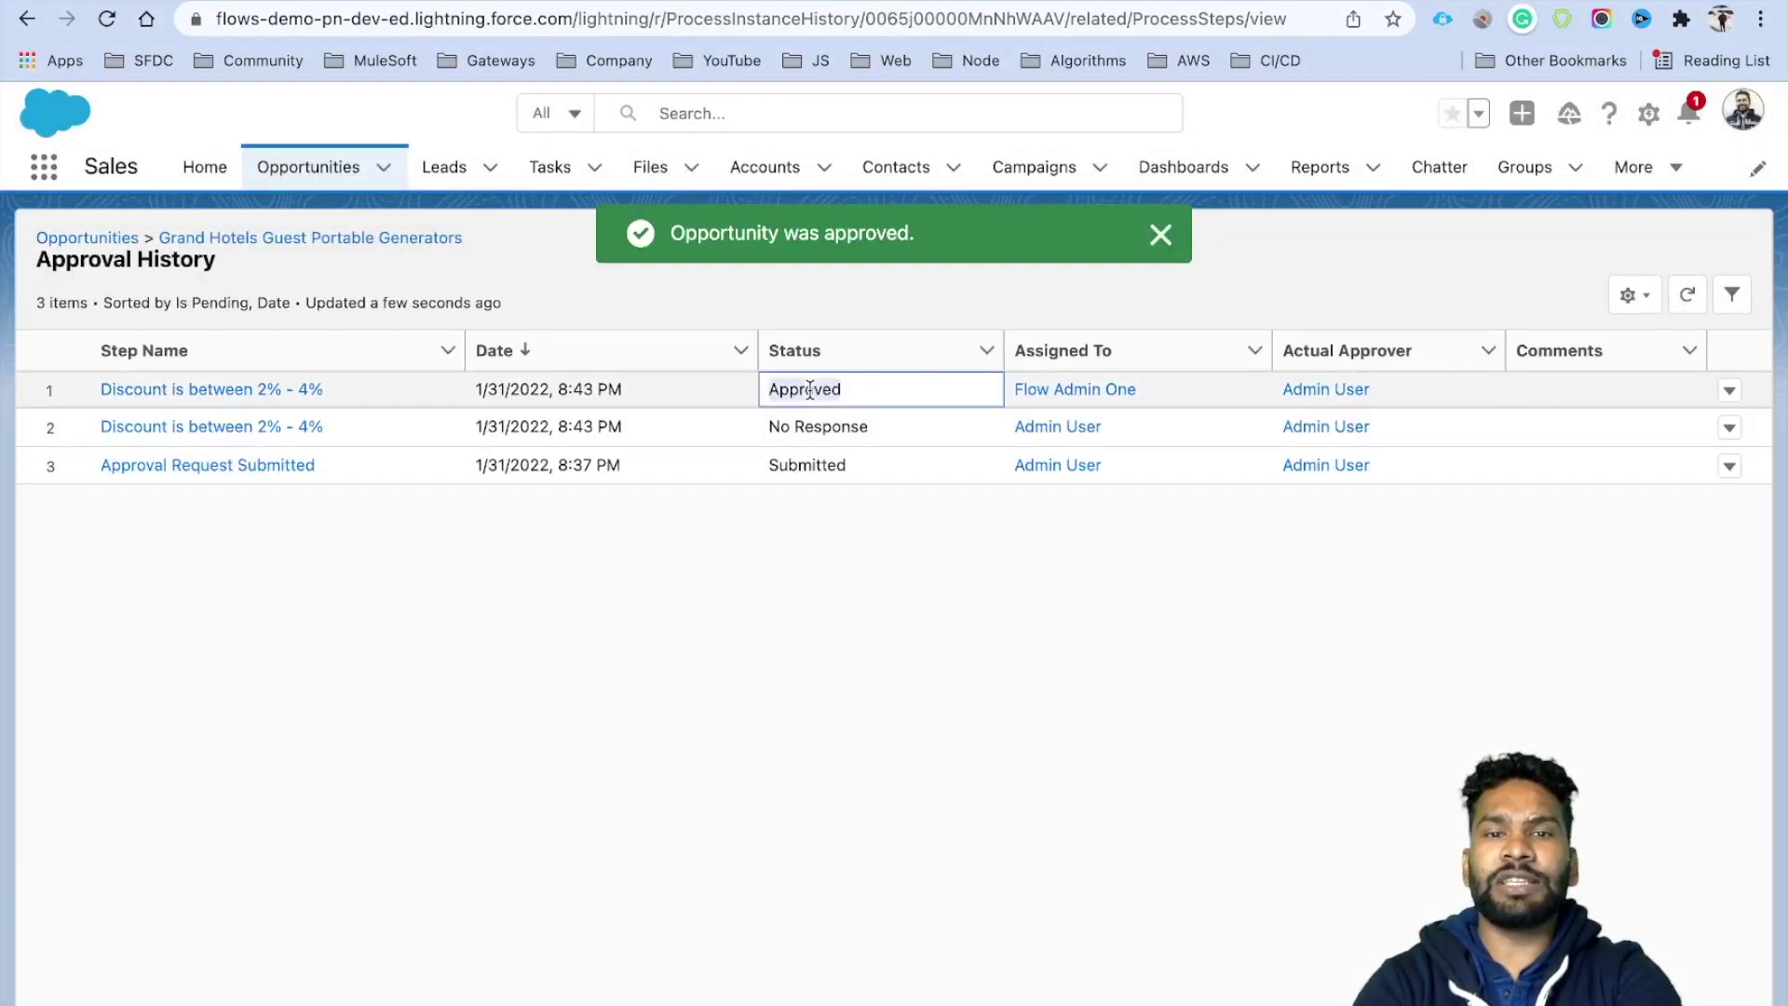
left_click(859, 429)
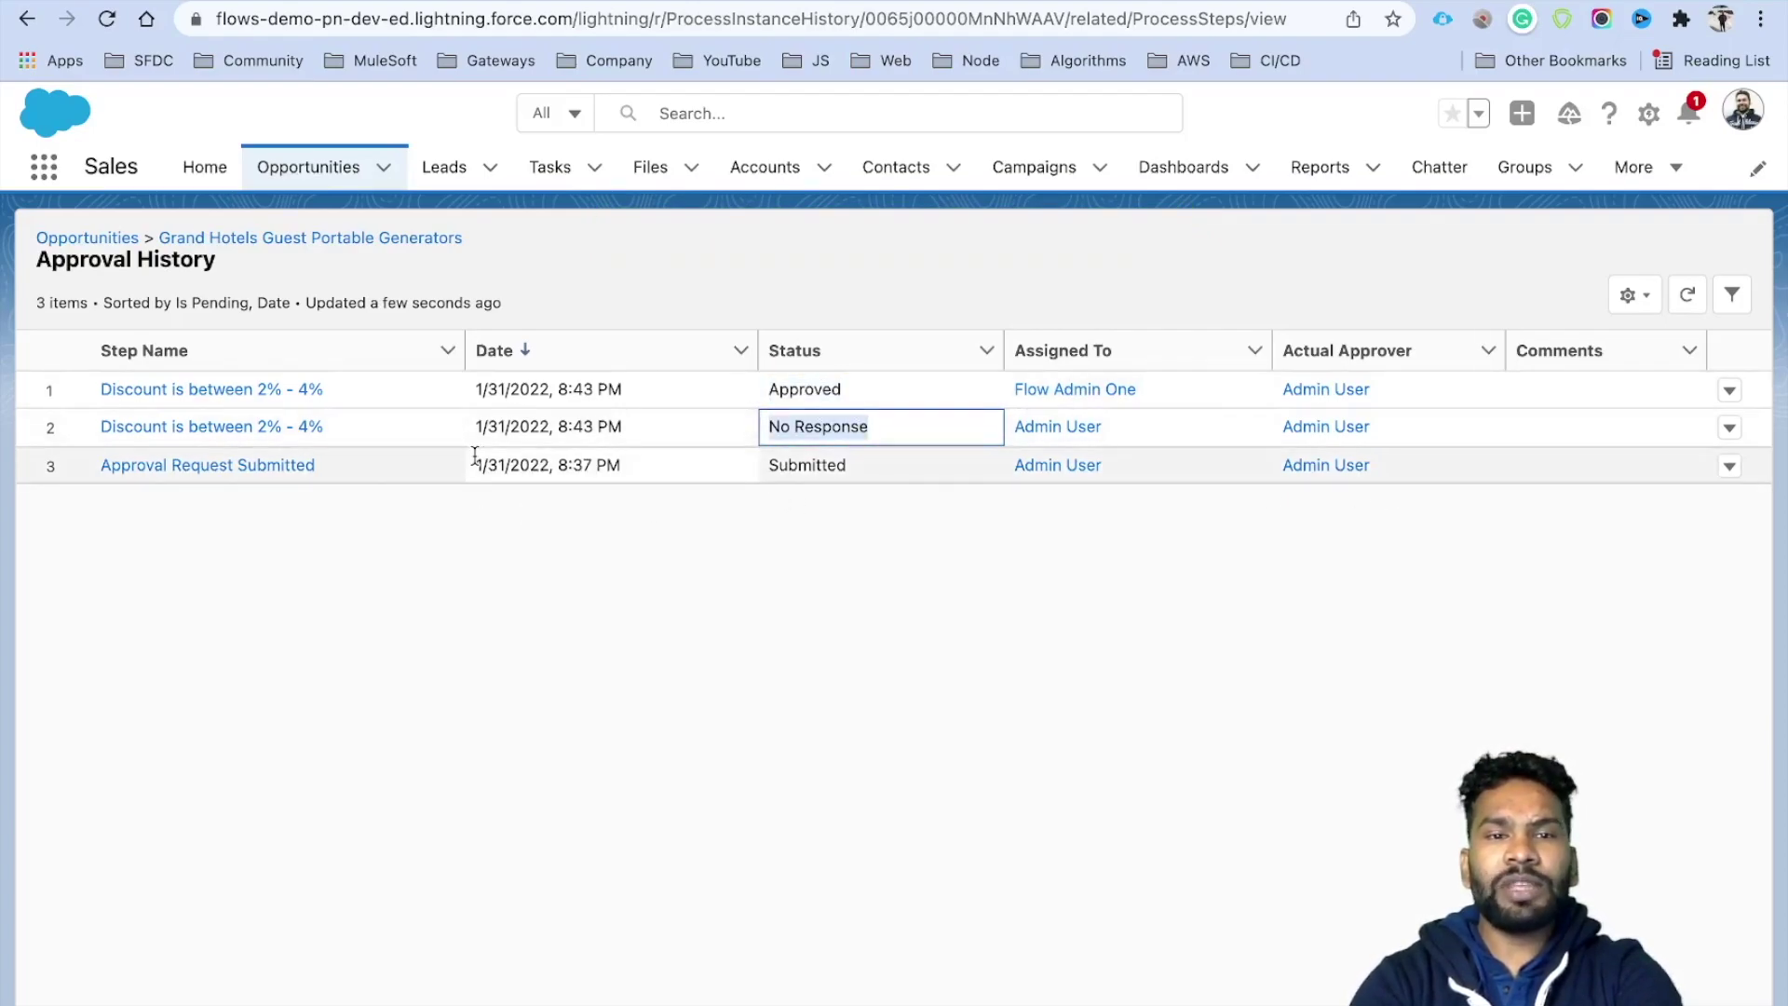
left_click_drag(354, 467, 119, 471)
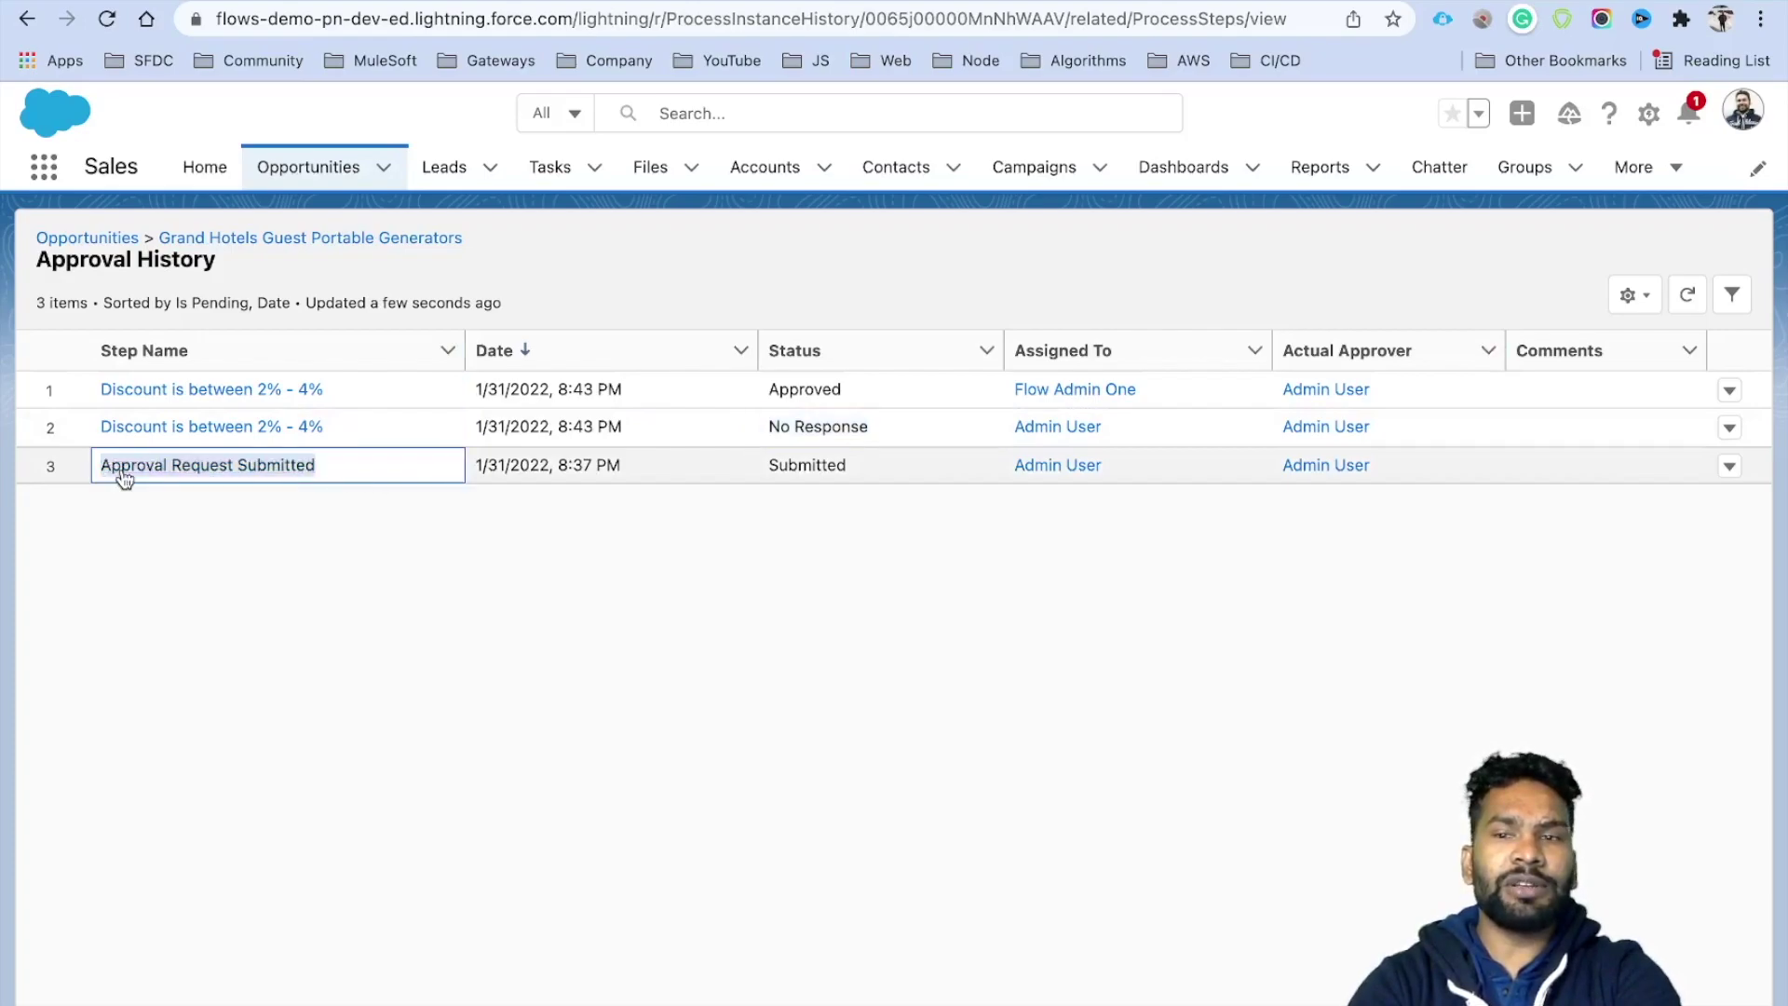
left_click(1556, 473)
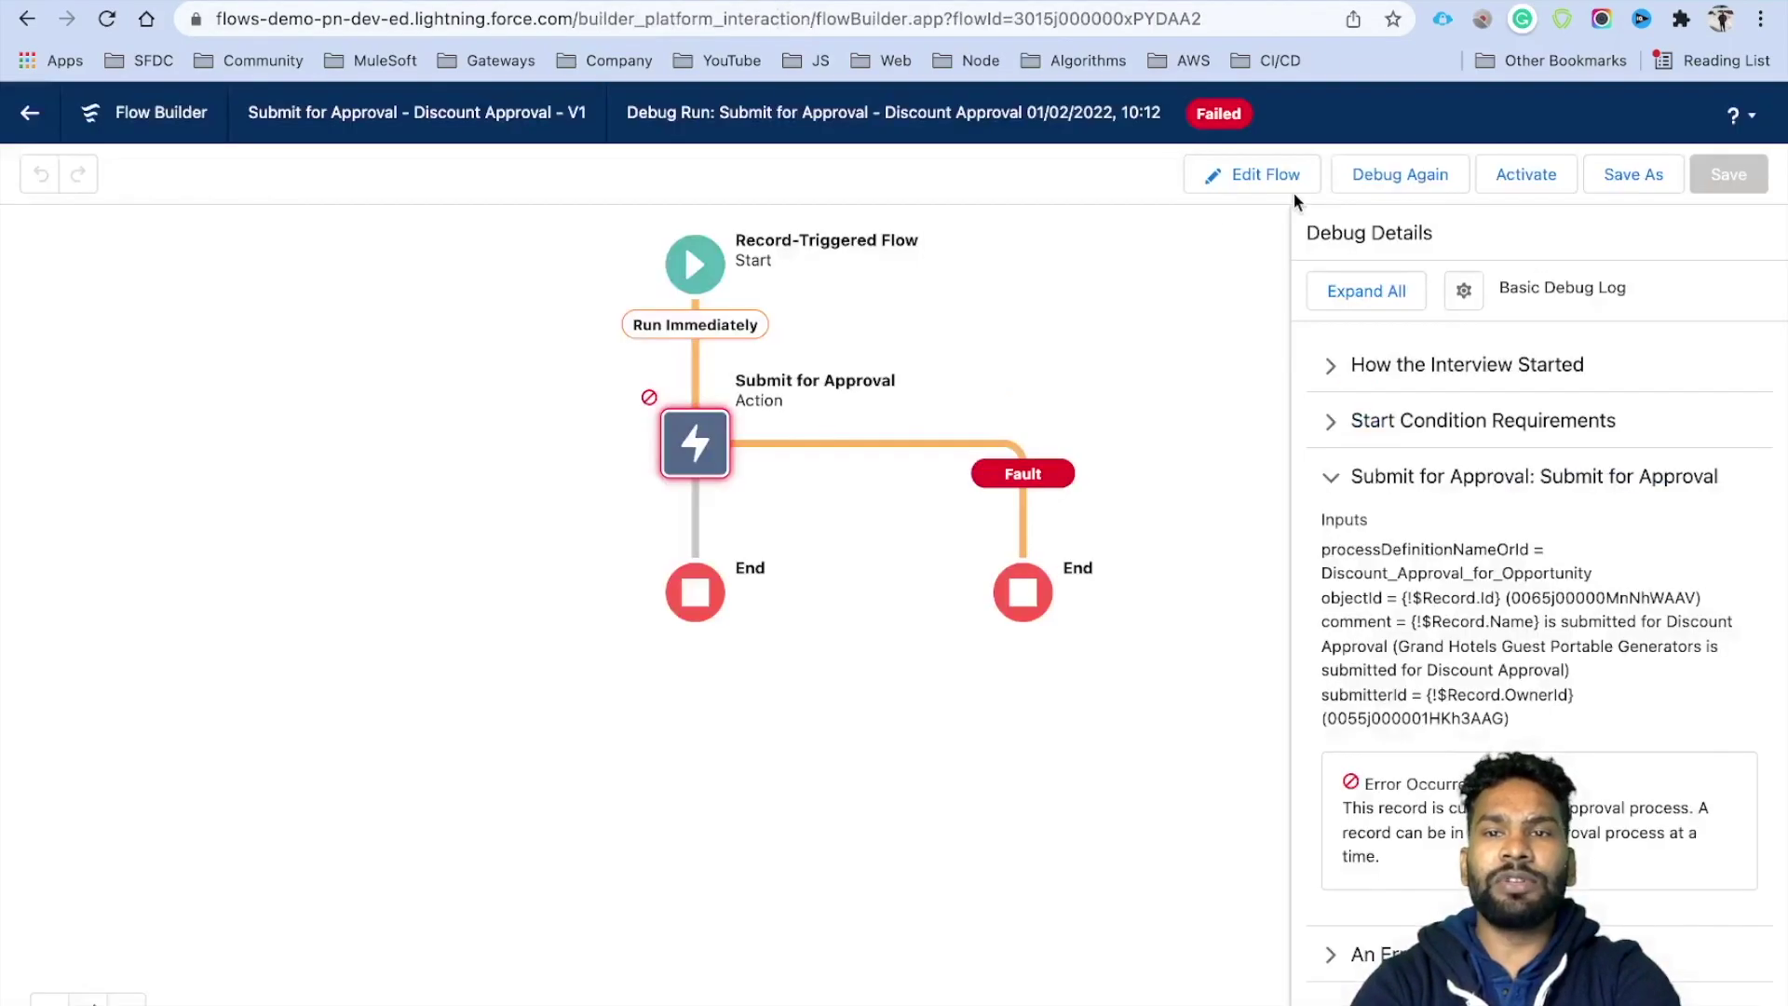
Return to Flow Builder, rerun the debug with the same settings, and activate the flow.
left_click(1402, 175)
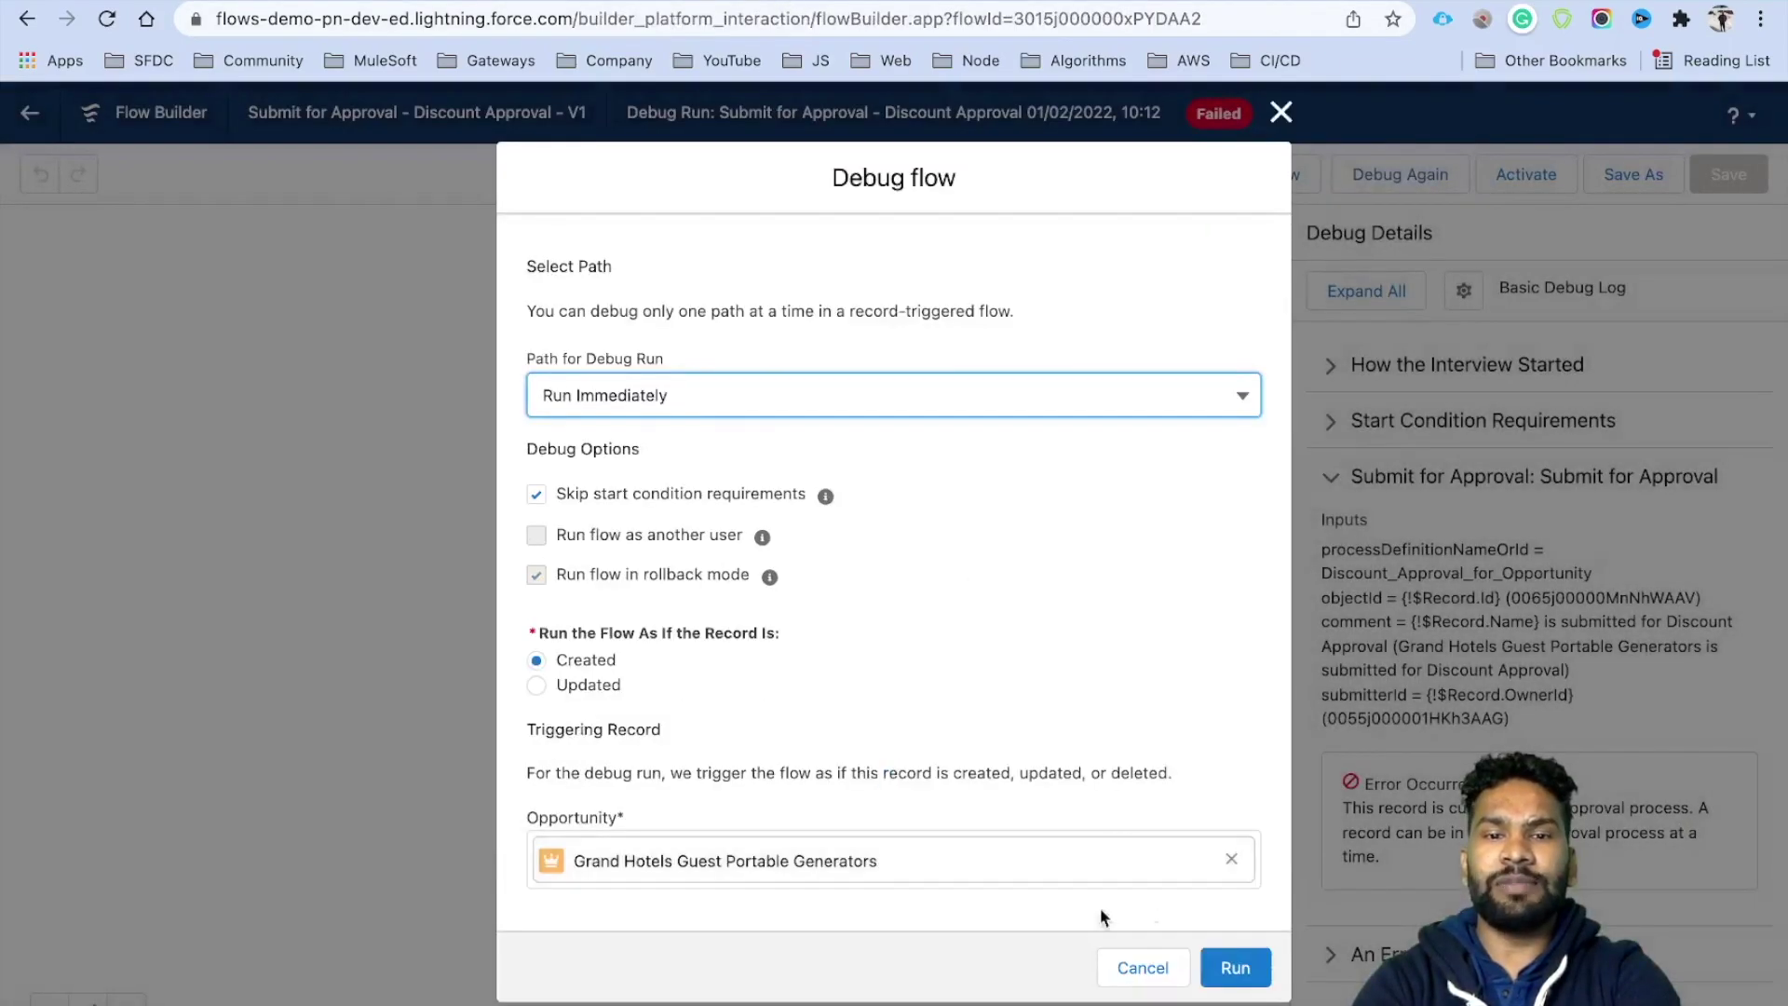
left_click(1230, 969)
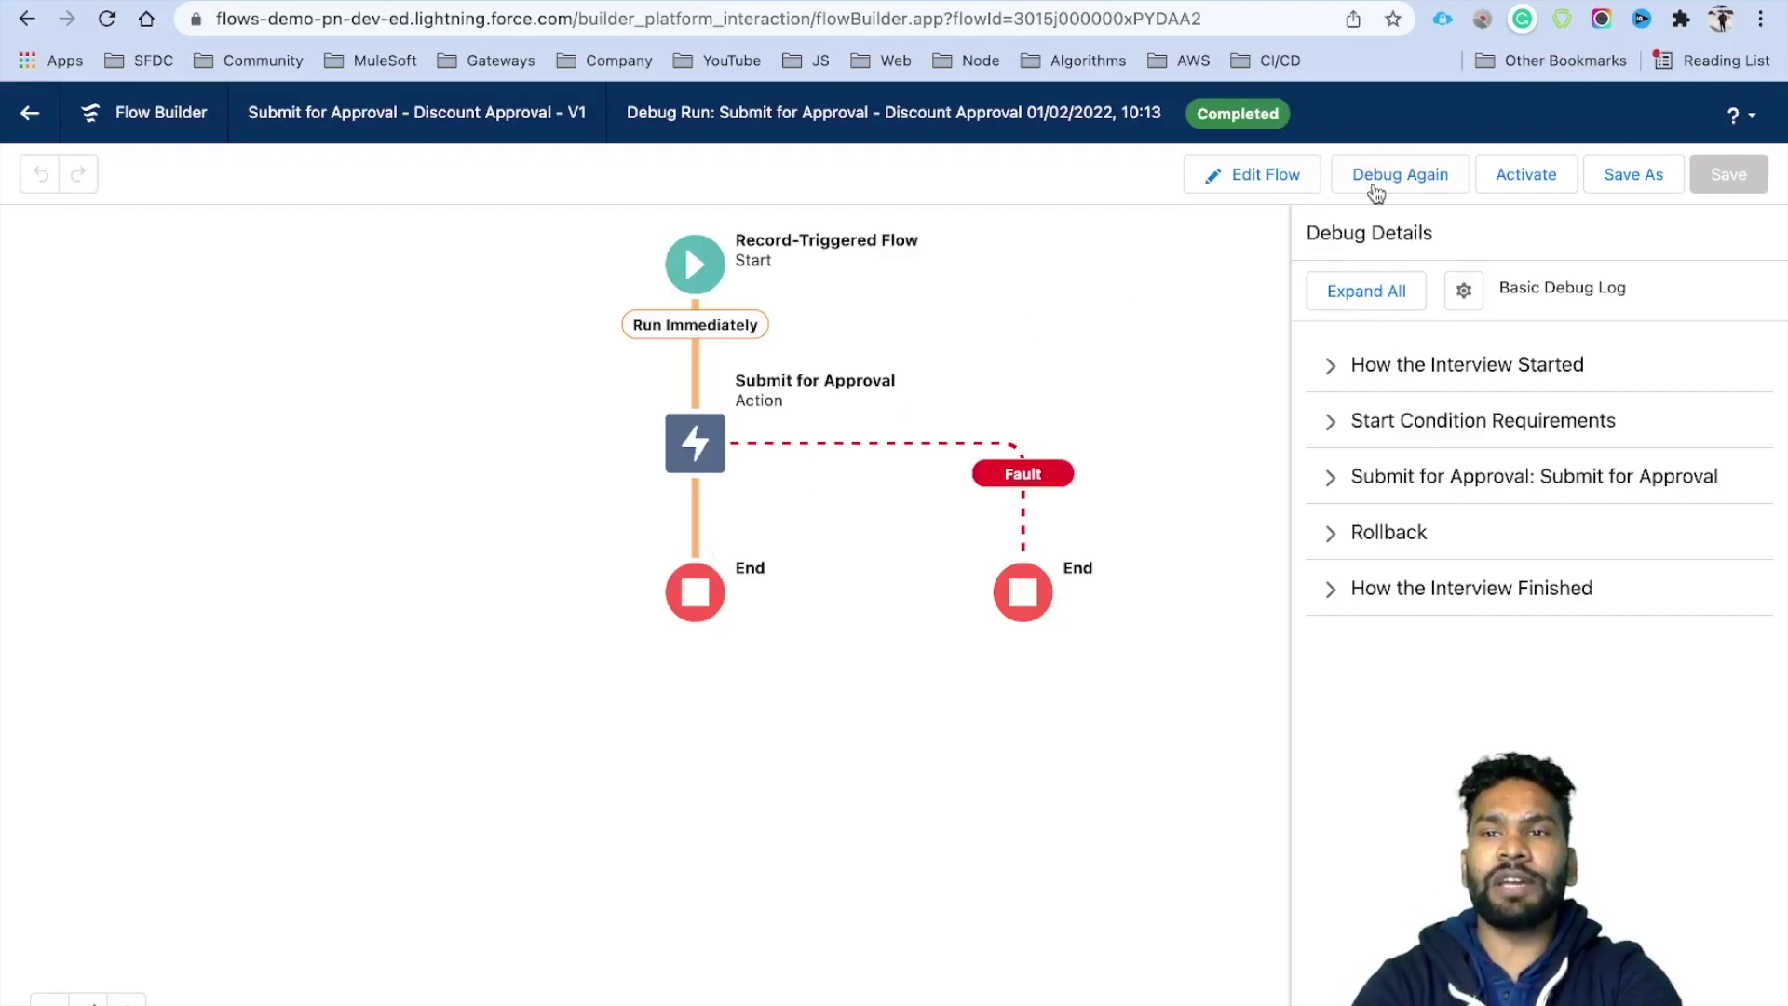
left_click(1521, 175)
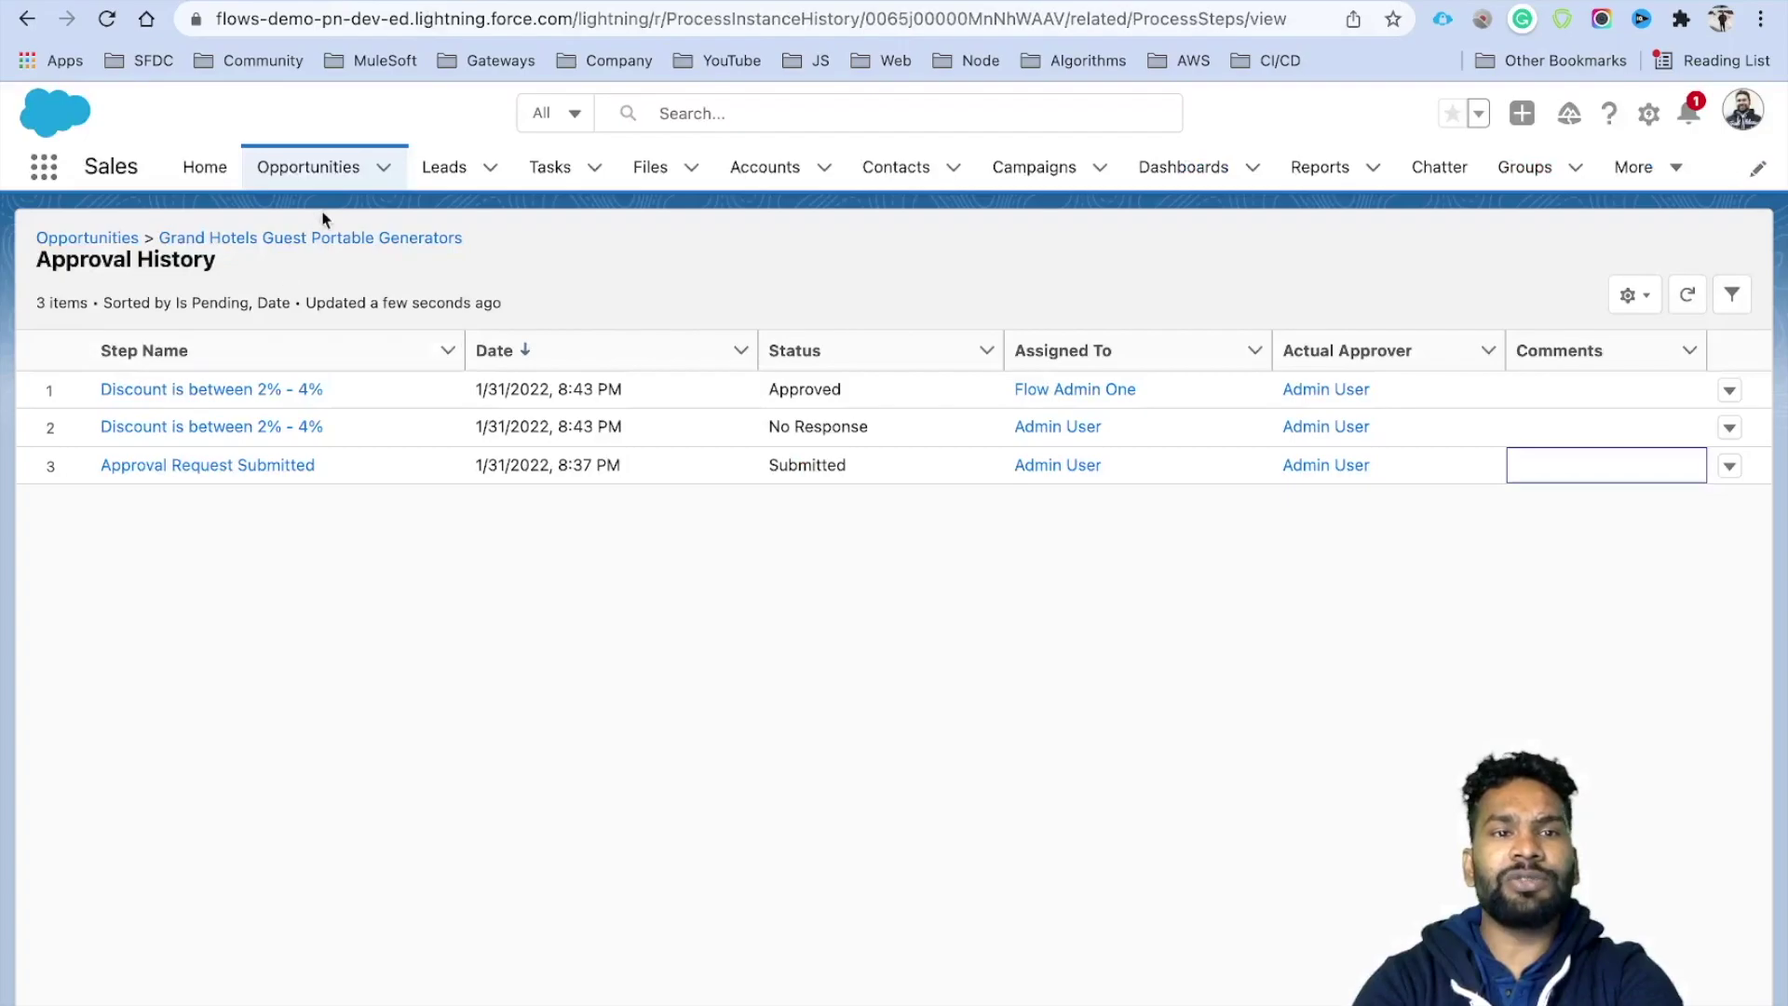
In the Sales app, open the Edge Emergency Generator opportunity and show its details down to the Discount Percentage field.
left_click(328, 177)
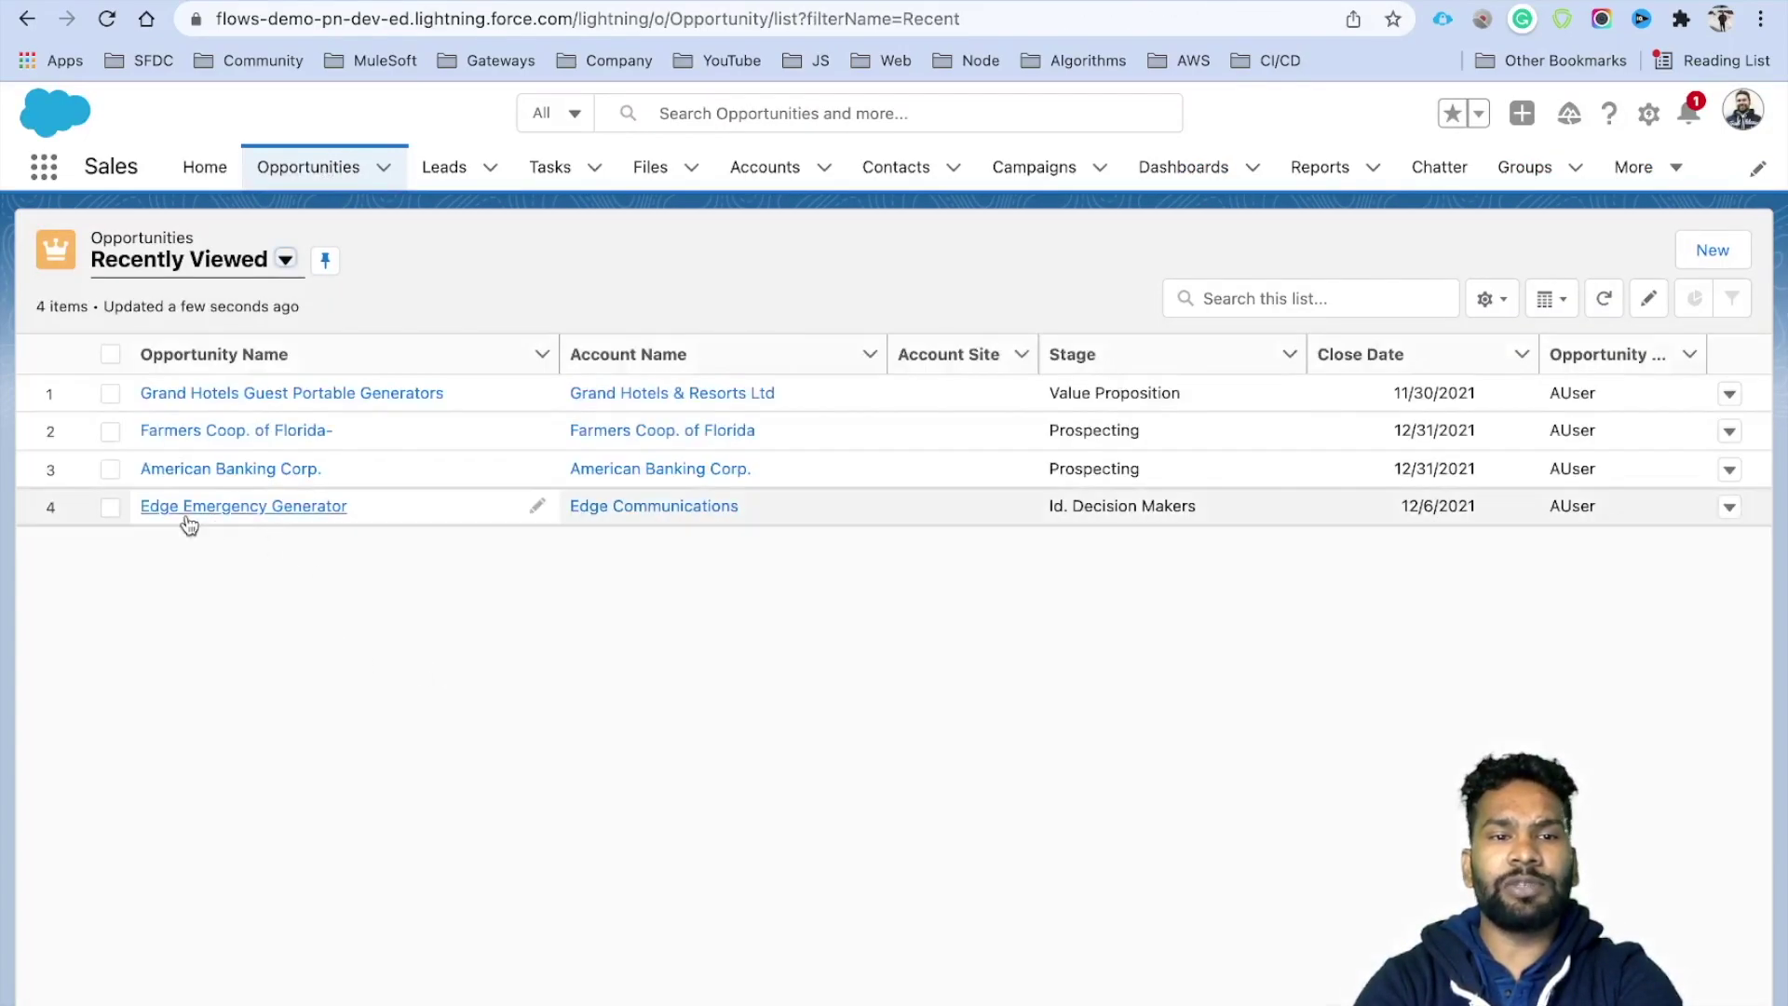
left_click(234, 510)
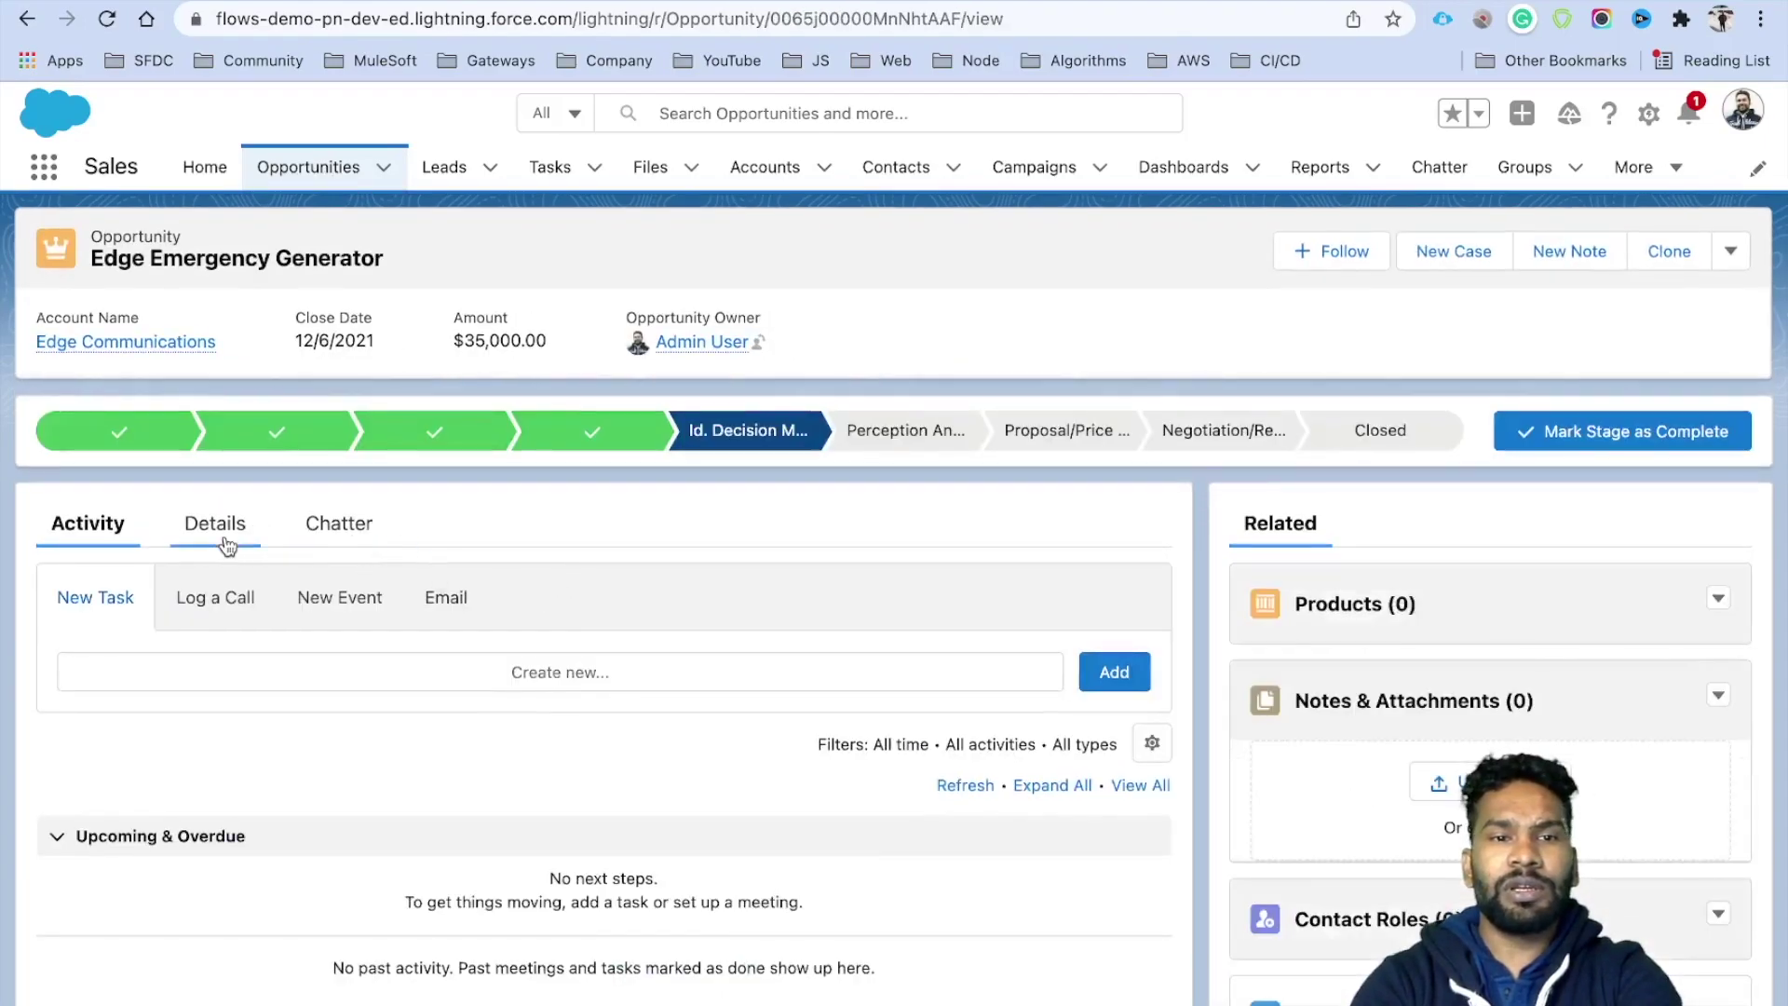
left_click(220, 529)
scroll(678, 801, "down", 5)
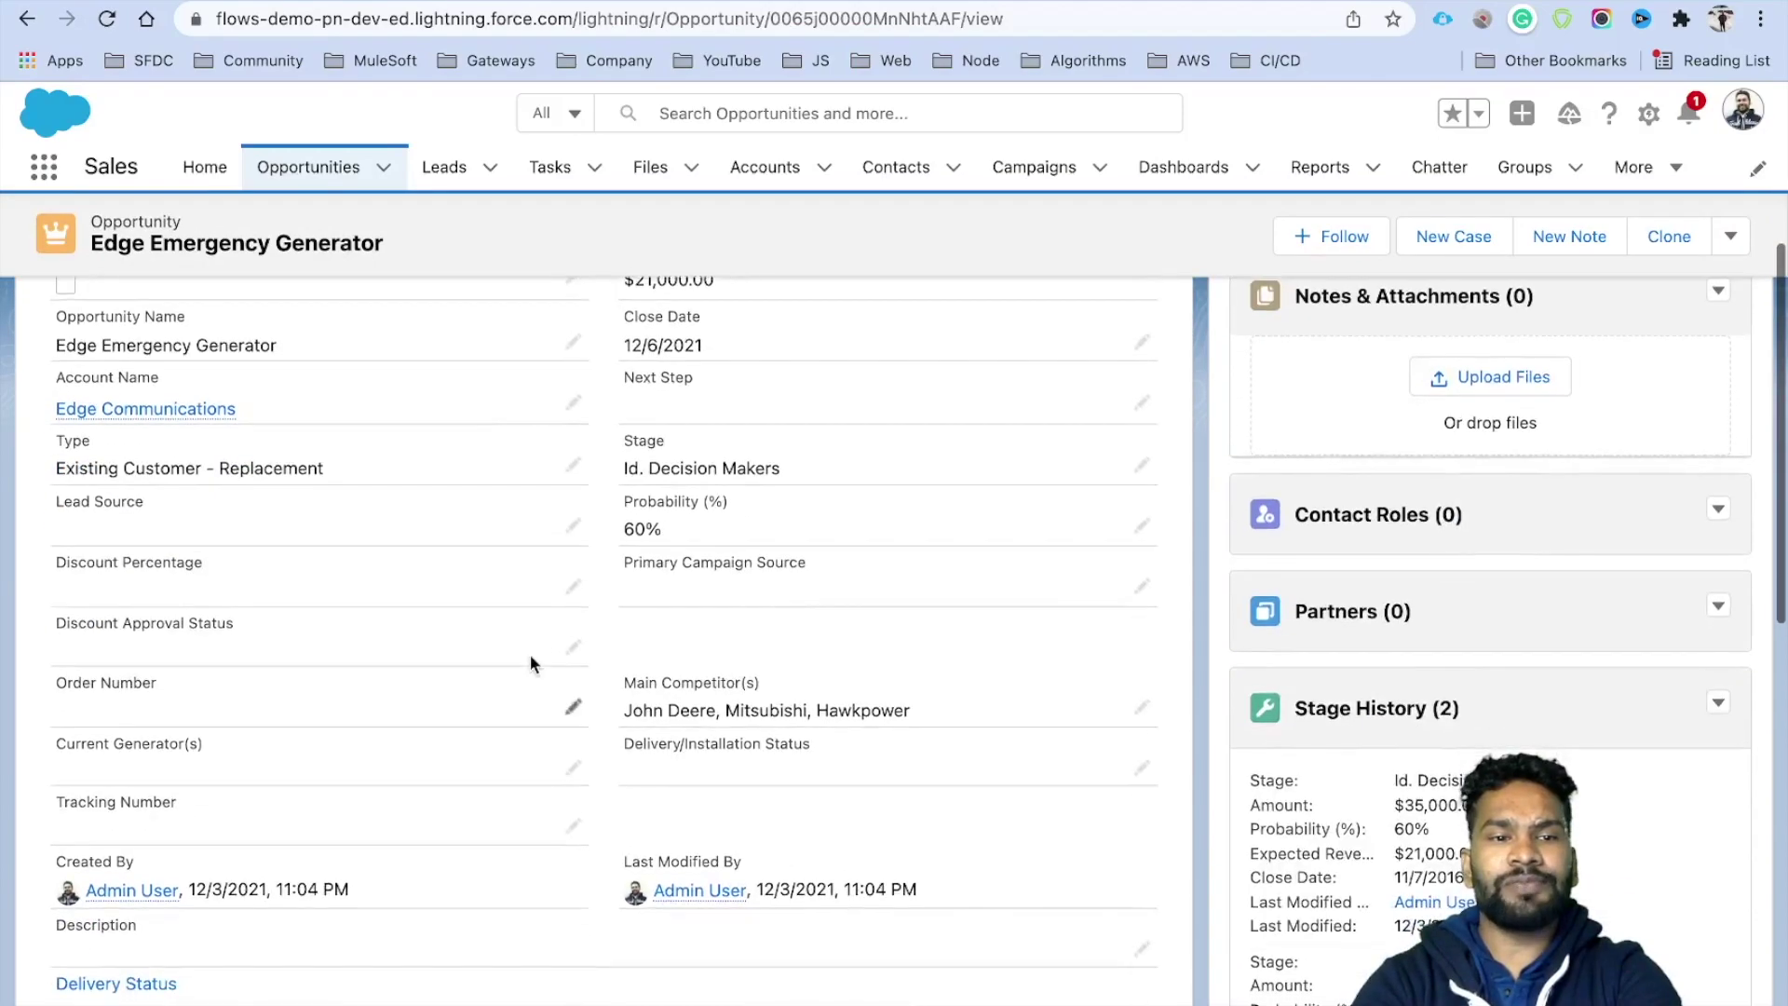
Set the Edge Emergency Generator opportunity's Discount Percentage to 4% and save the record.
left_click(573, 586)
type("4")
left_click(293, 587)
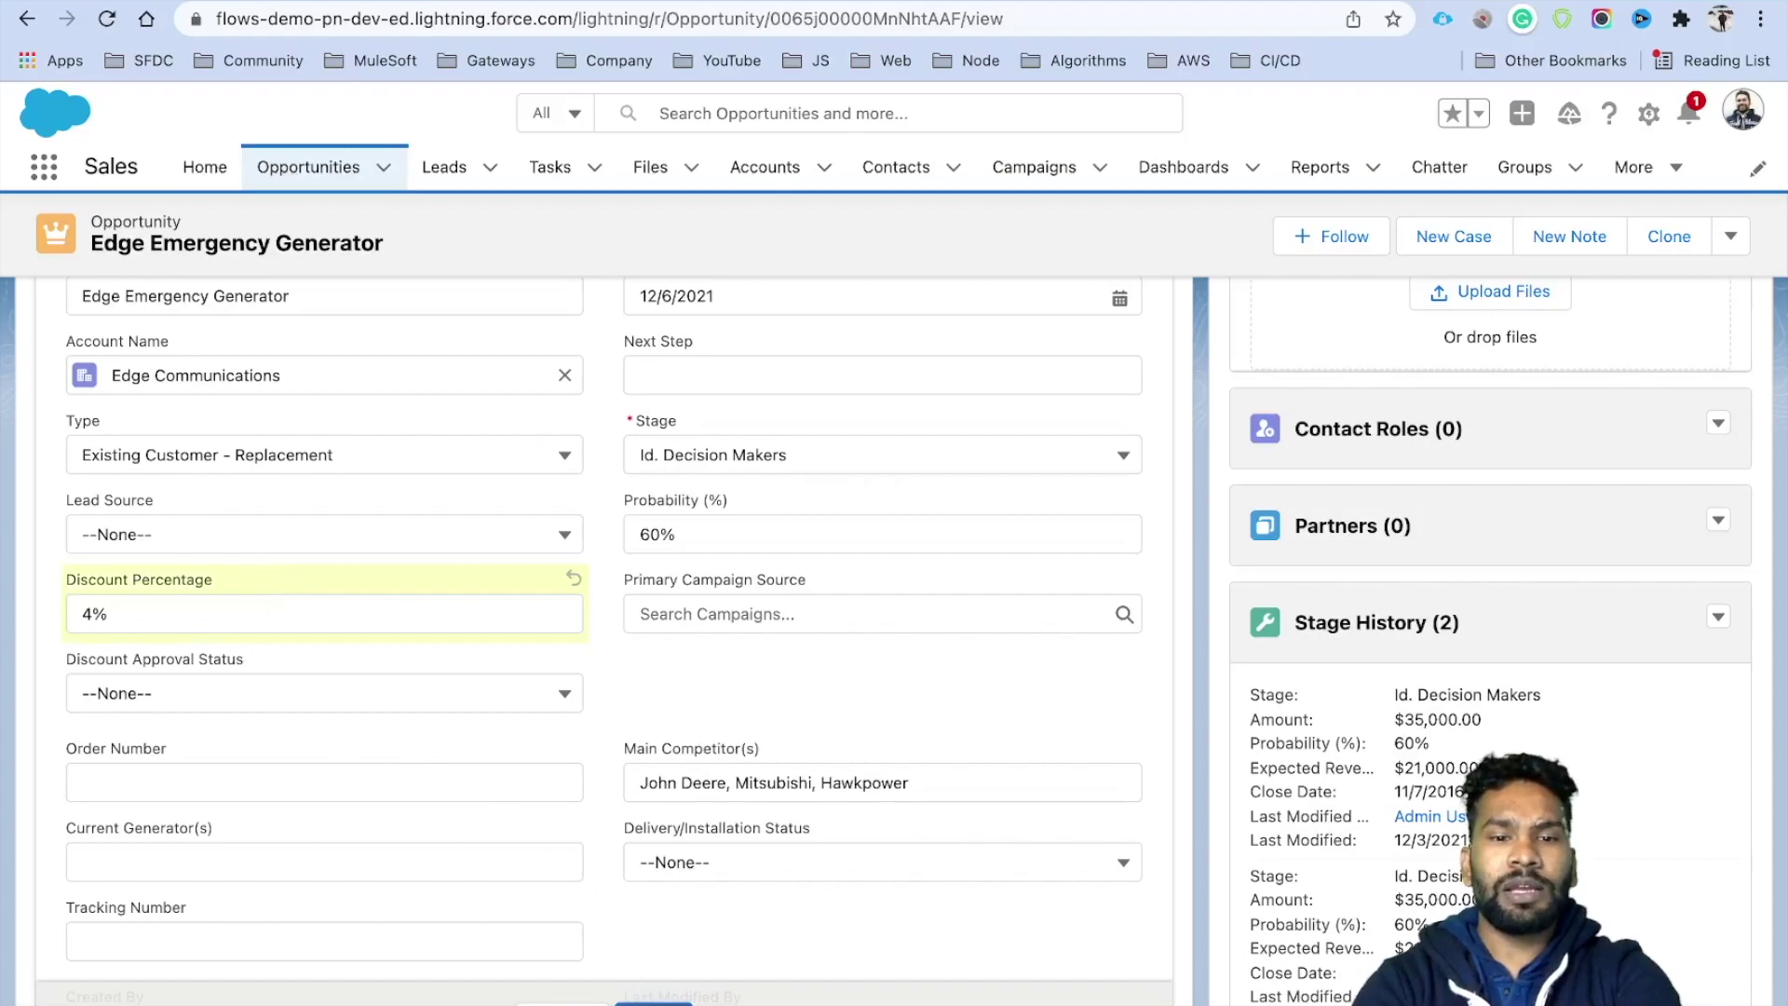
left_click(653, 1002)
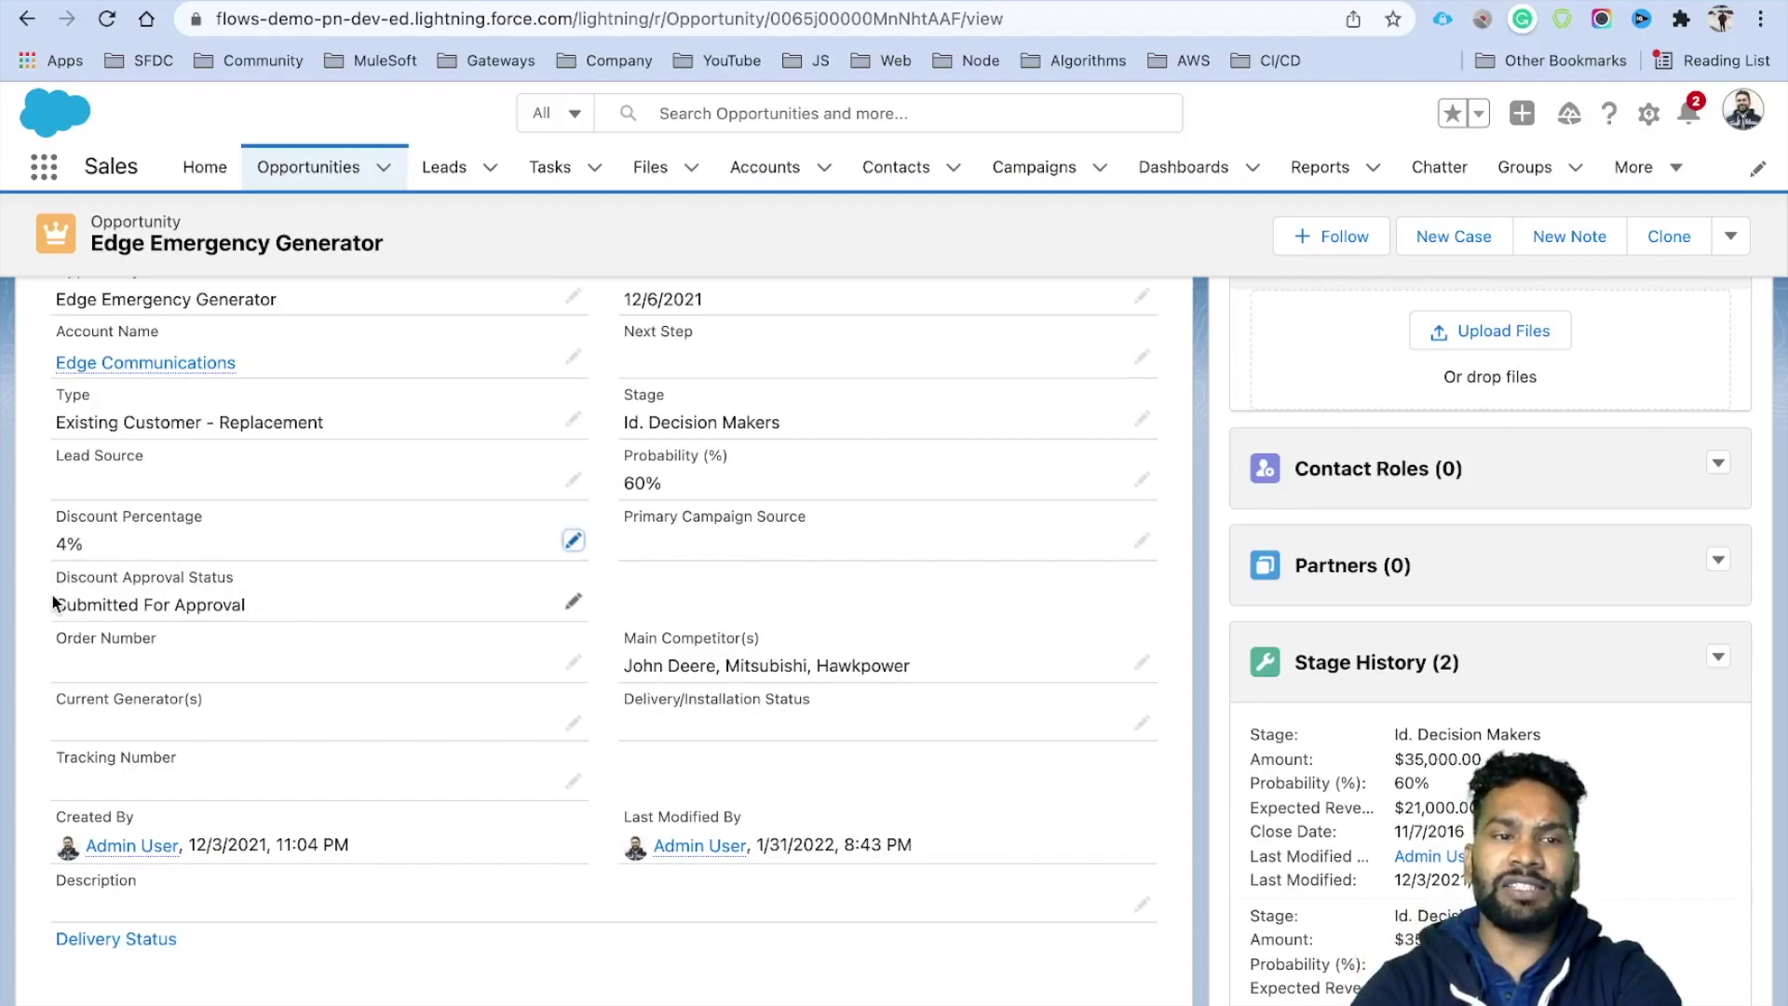
Open the full approval history of the Edge Emergency Generator opportunity and check the approval steps and their statuses.
scroll(1220, 645, "down", 7)
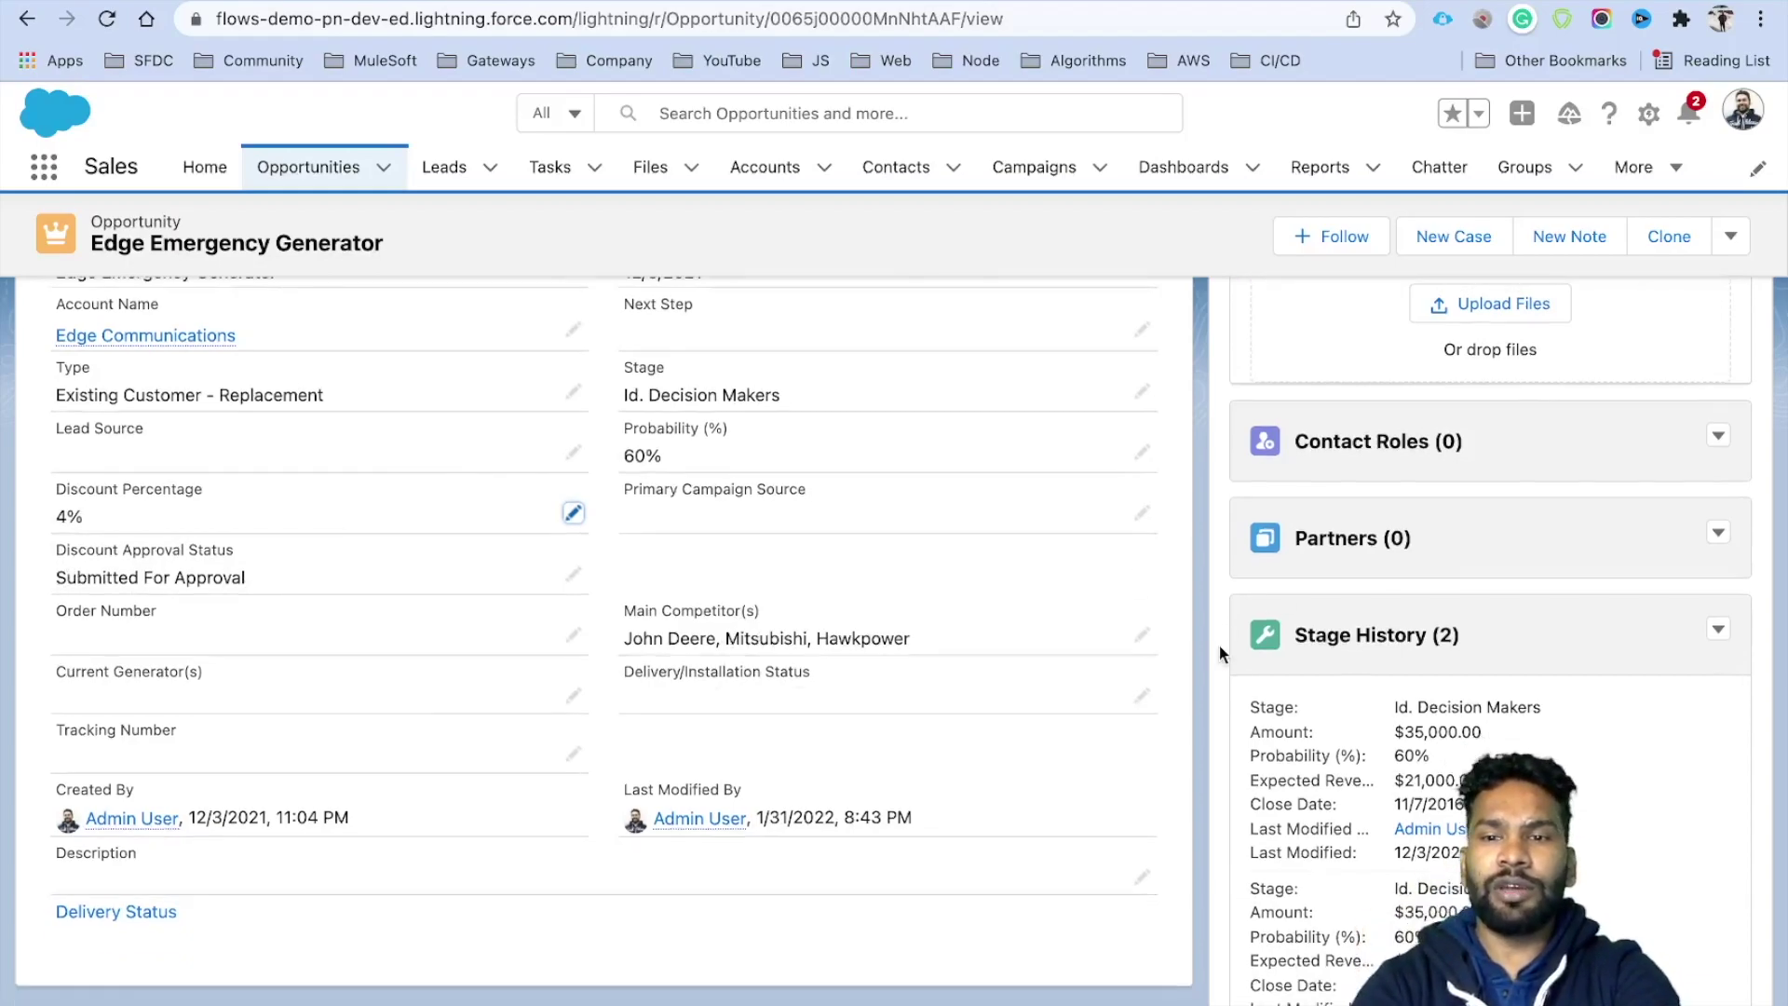
scroll(1220, 645, "down", 2)
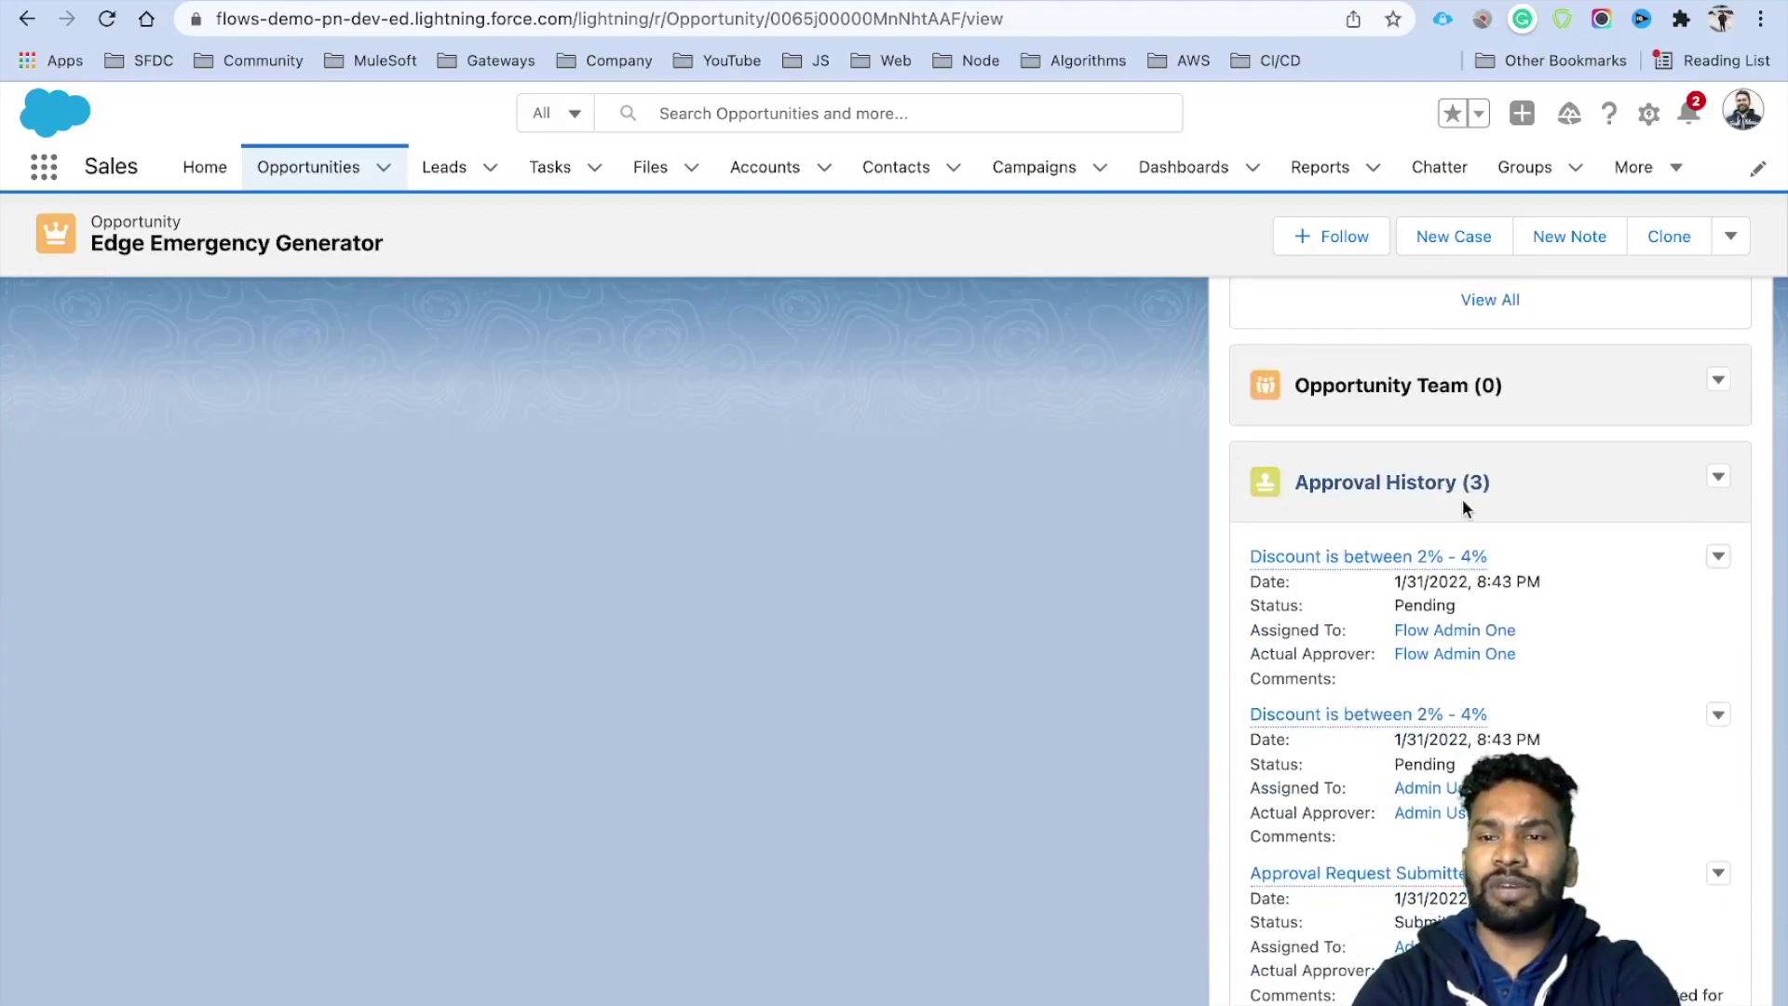
left_click(1392, 482)
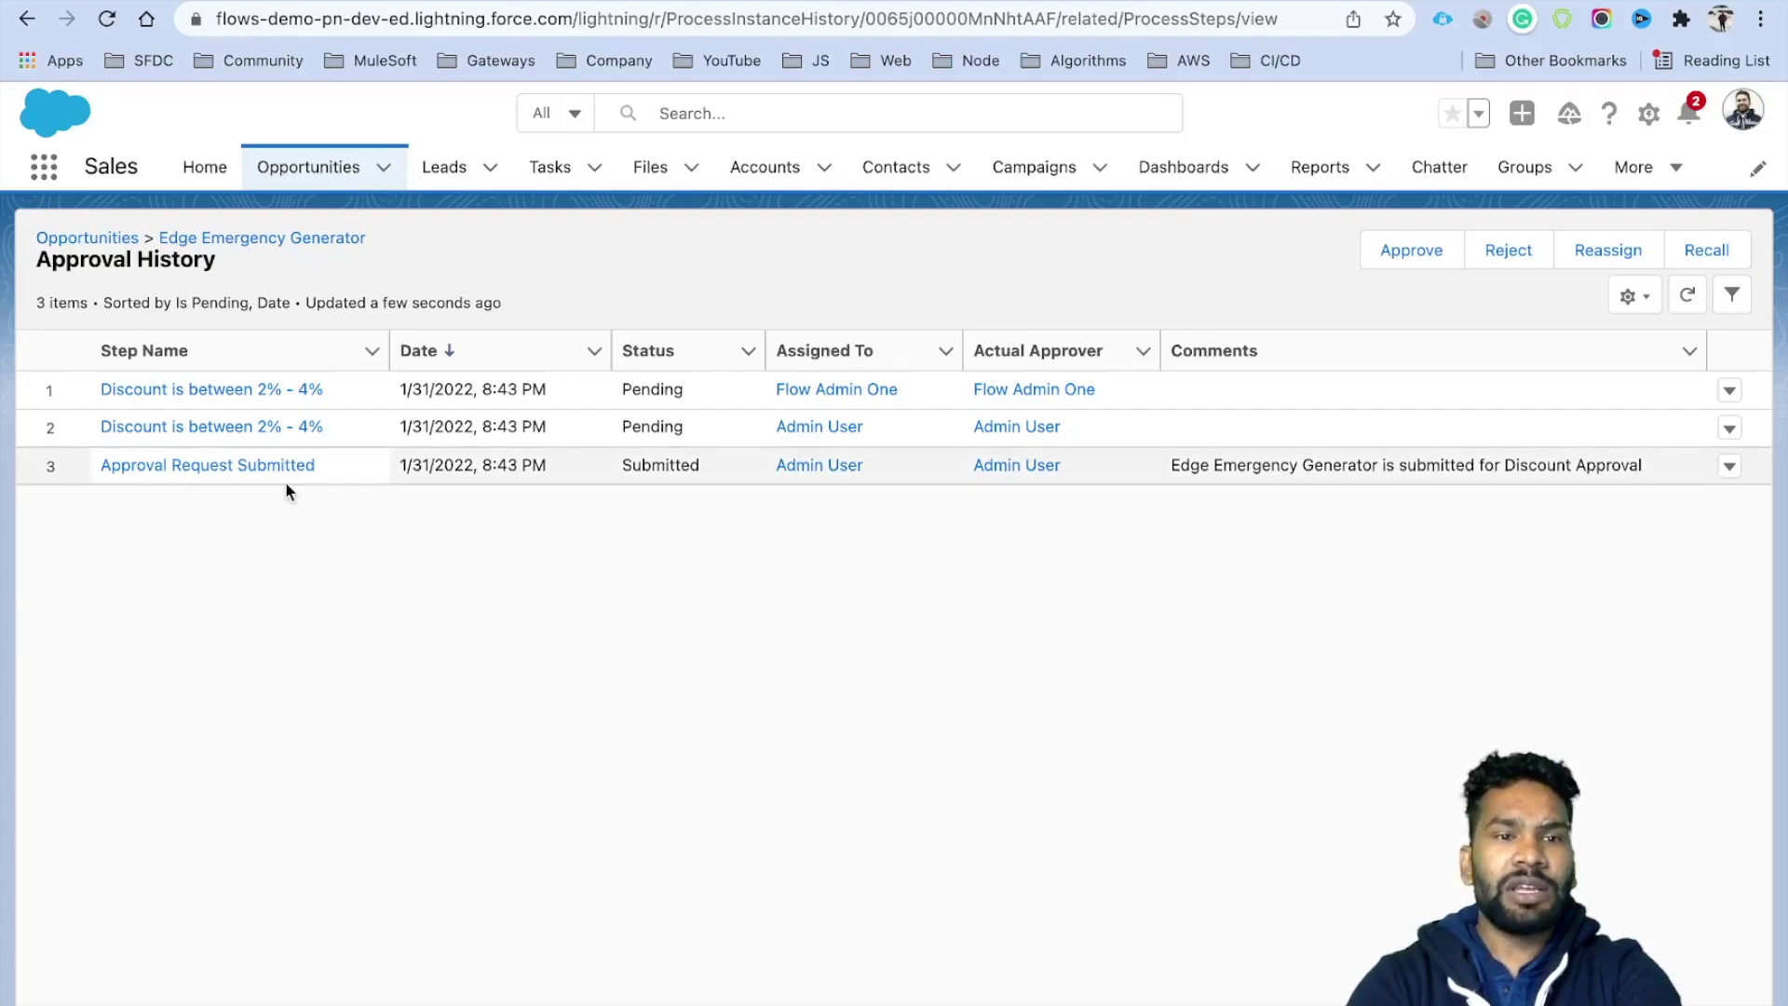
left_click_drag(314, 427, 89, 425)
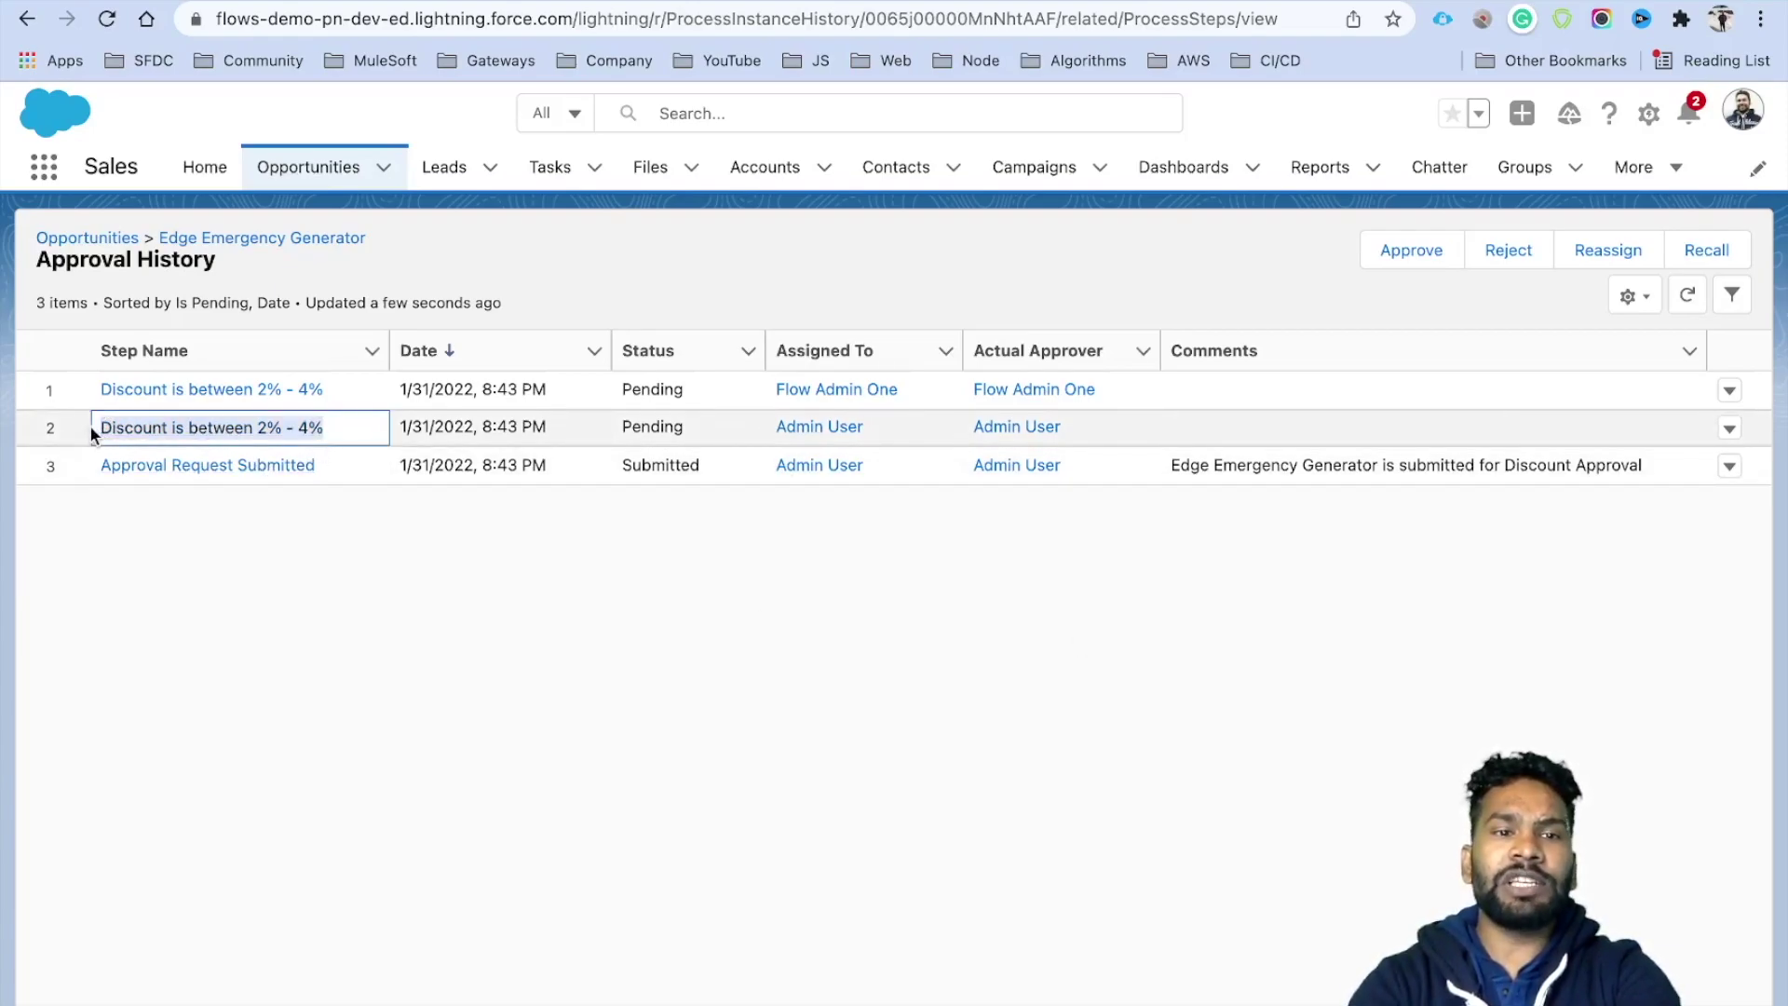
triple_click(301, 305)
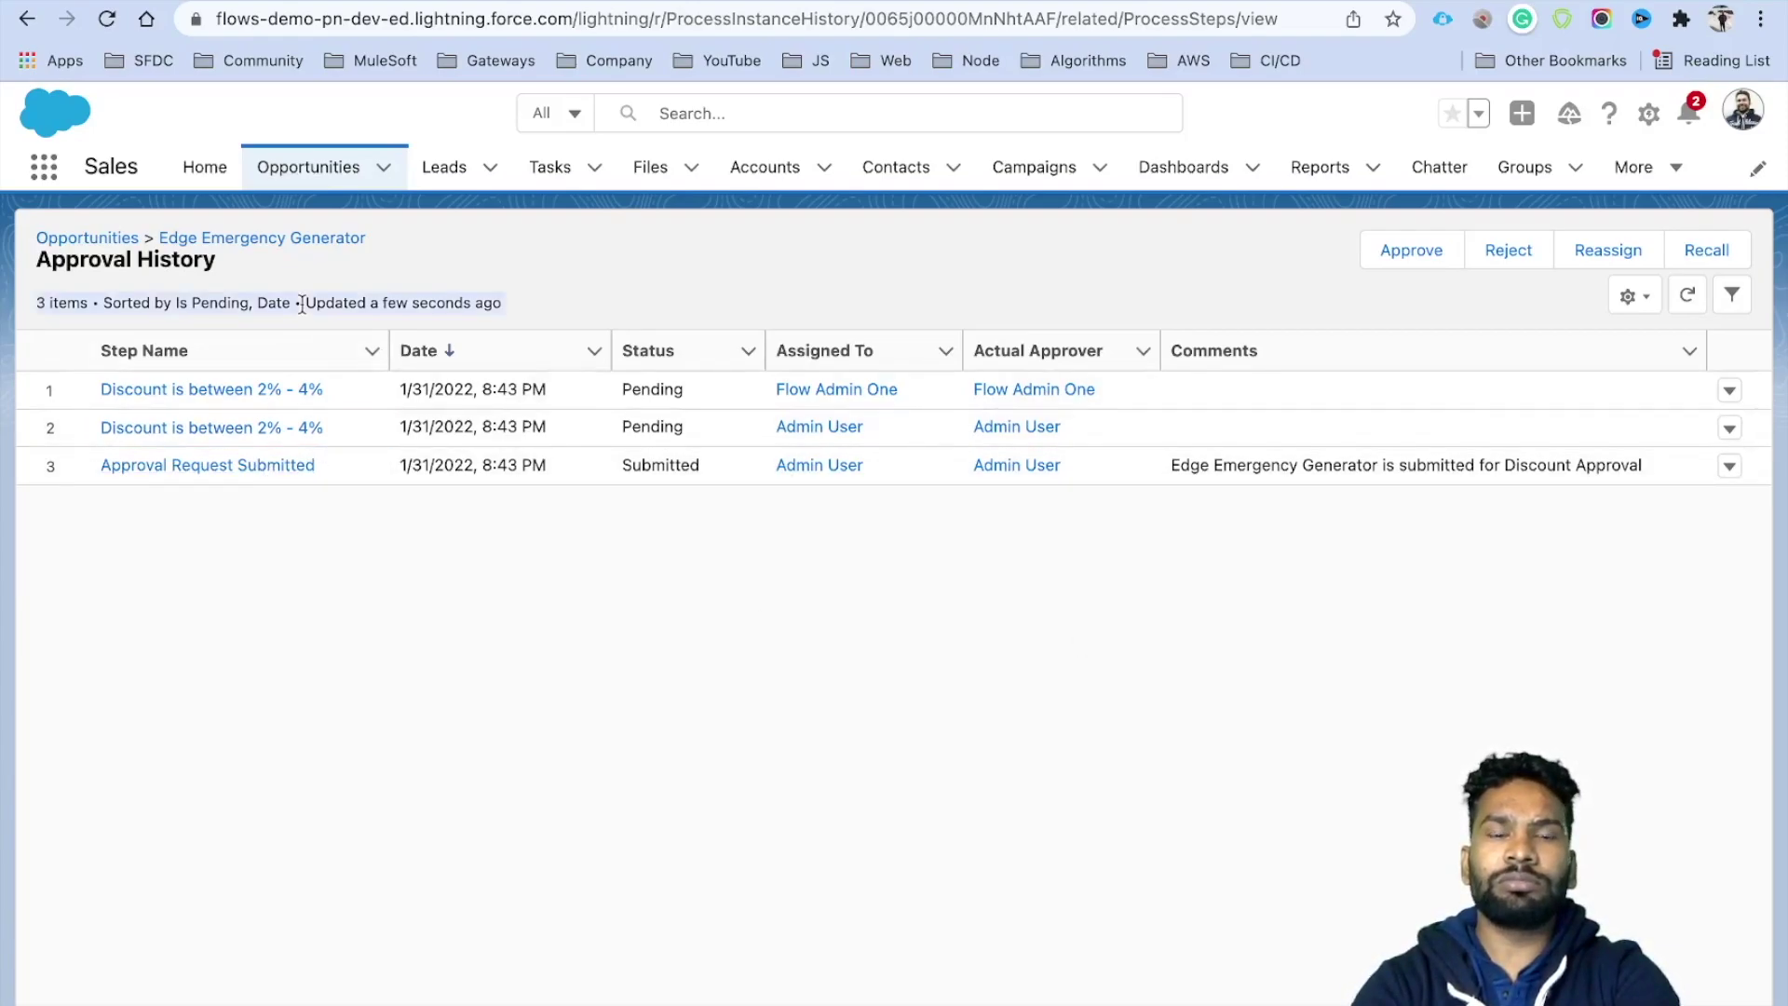
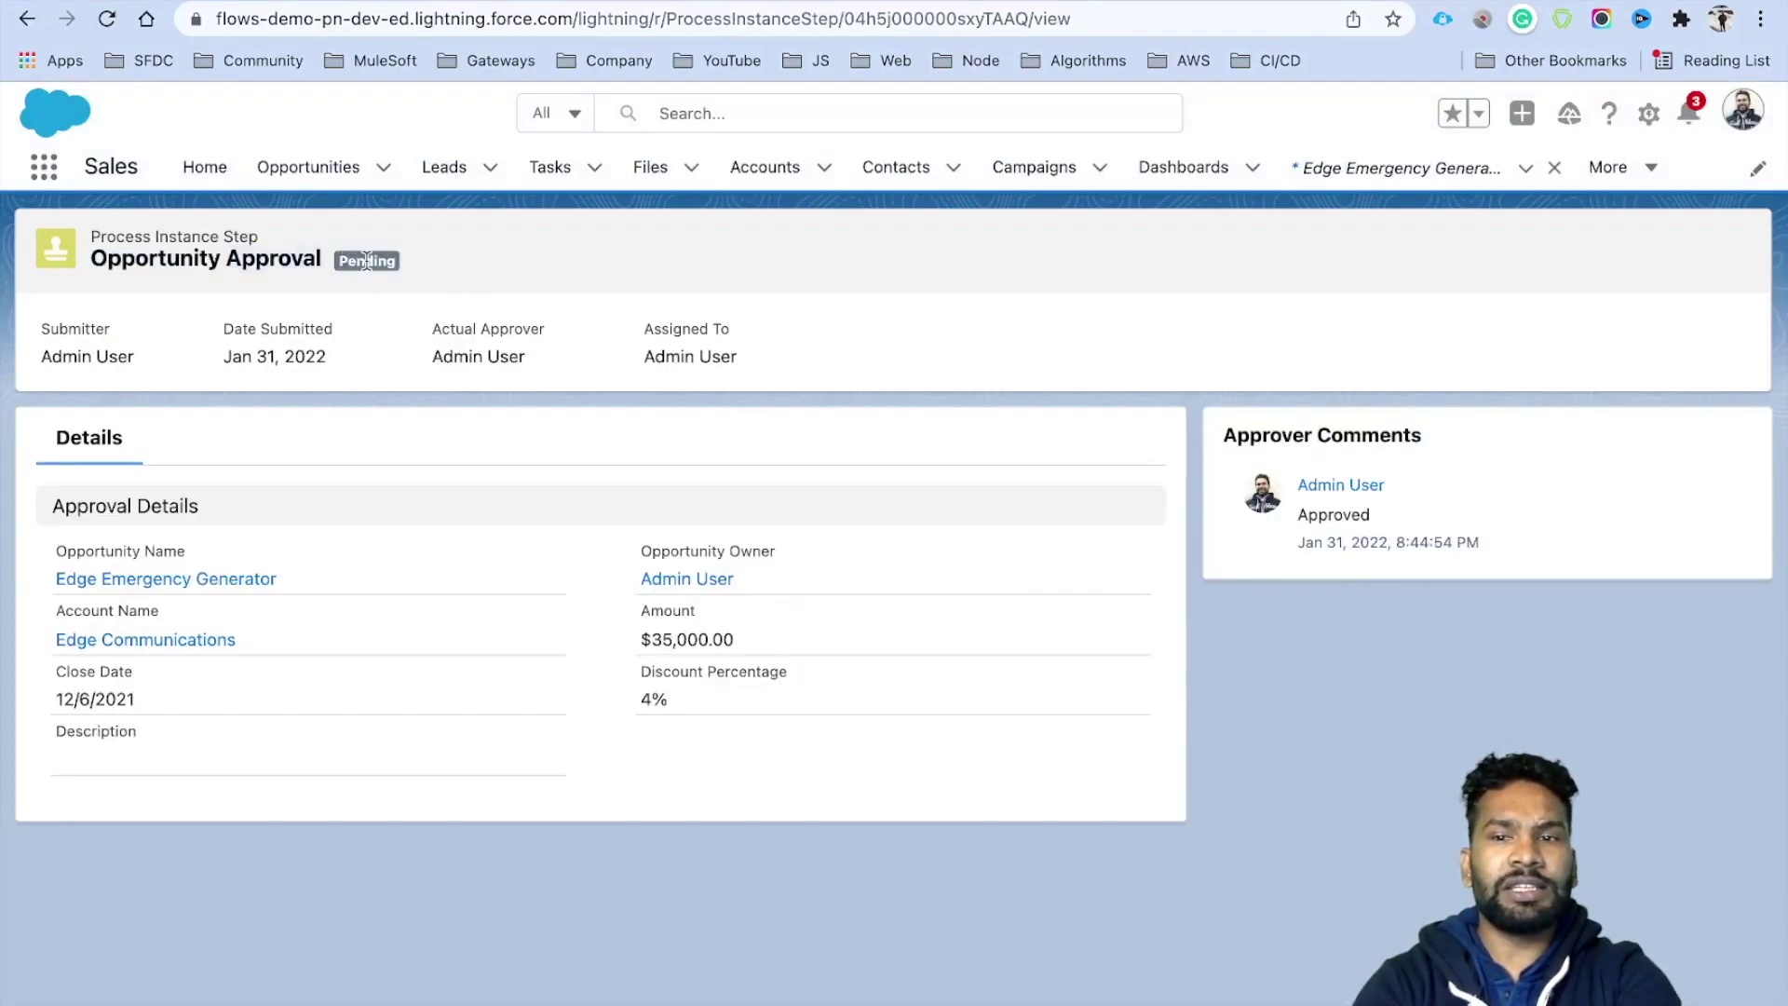
Check the approver comment, return to the Edge Emergency Generator opportunity, and examine the Discount Greater than 4% step in its full approval history.
double_click(1336, 516)
left_click(1053, 411)
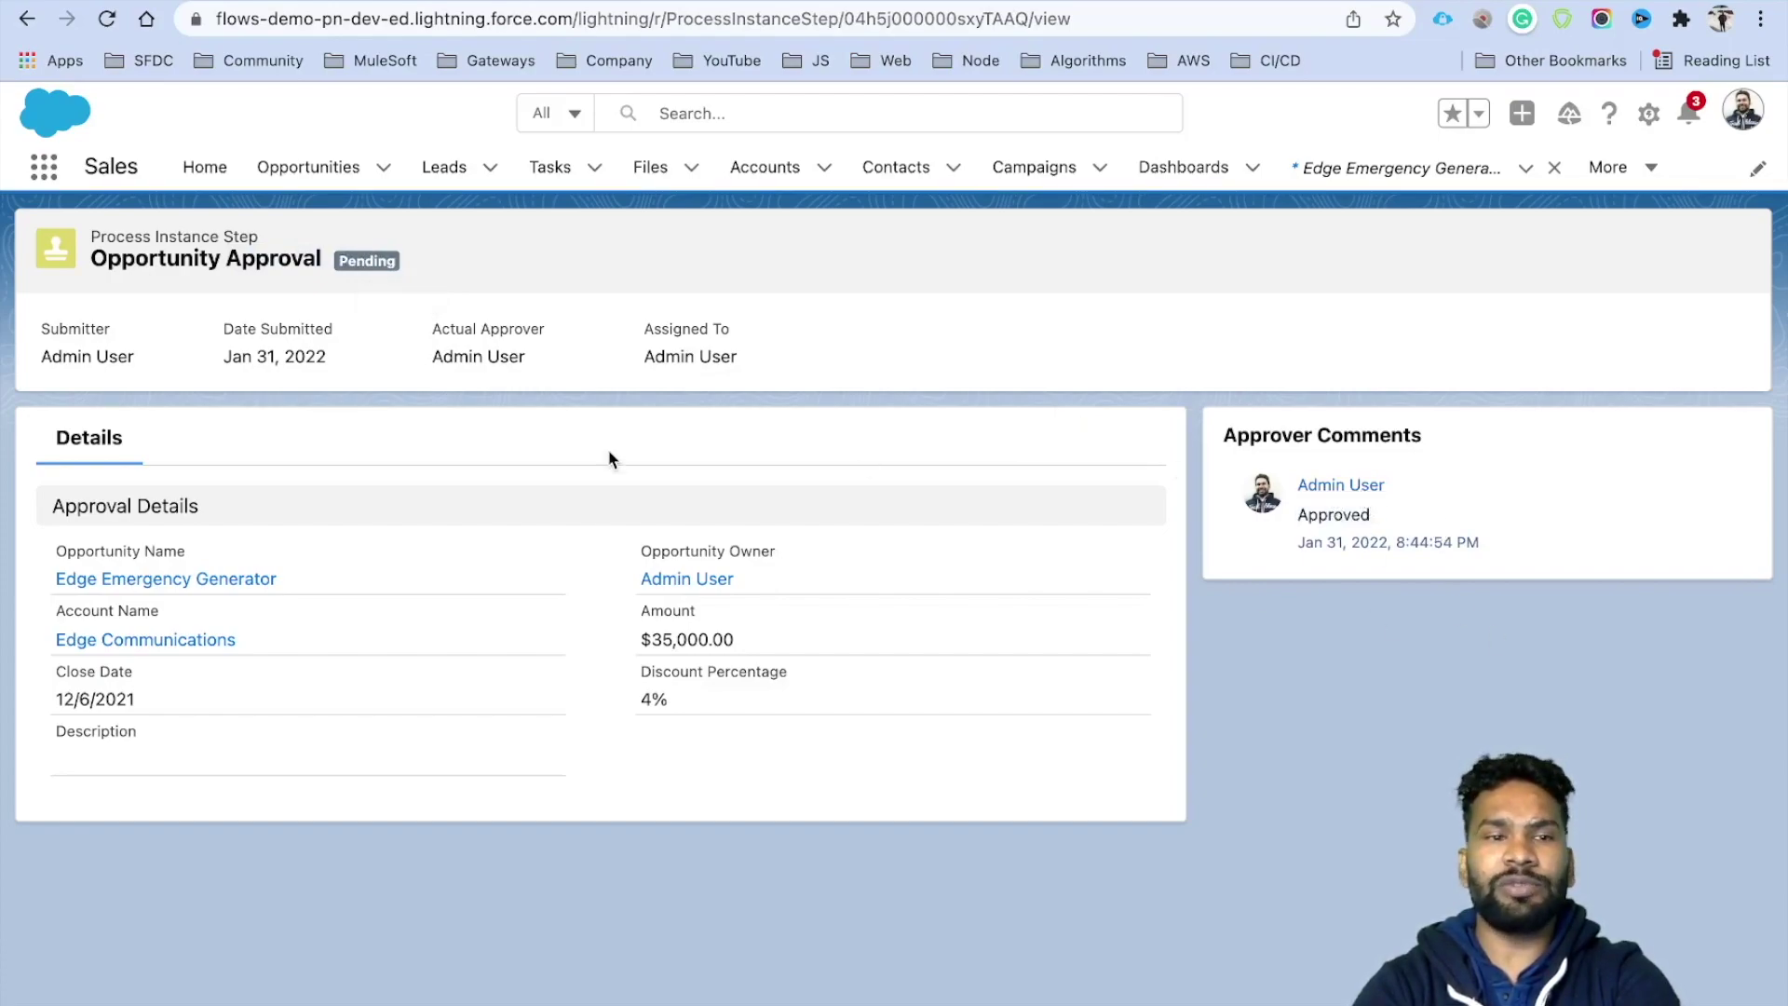
left_click(205, 581)
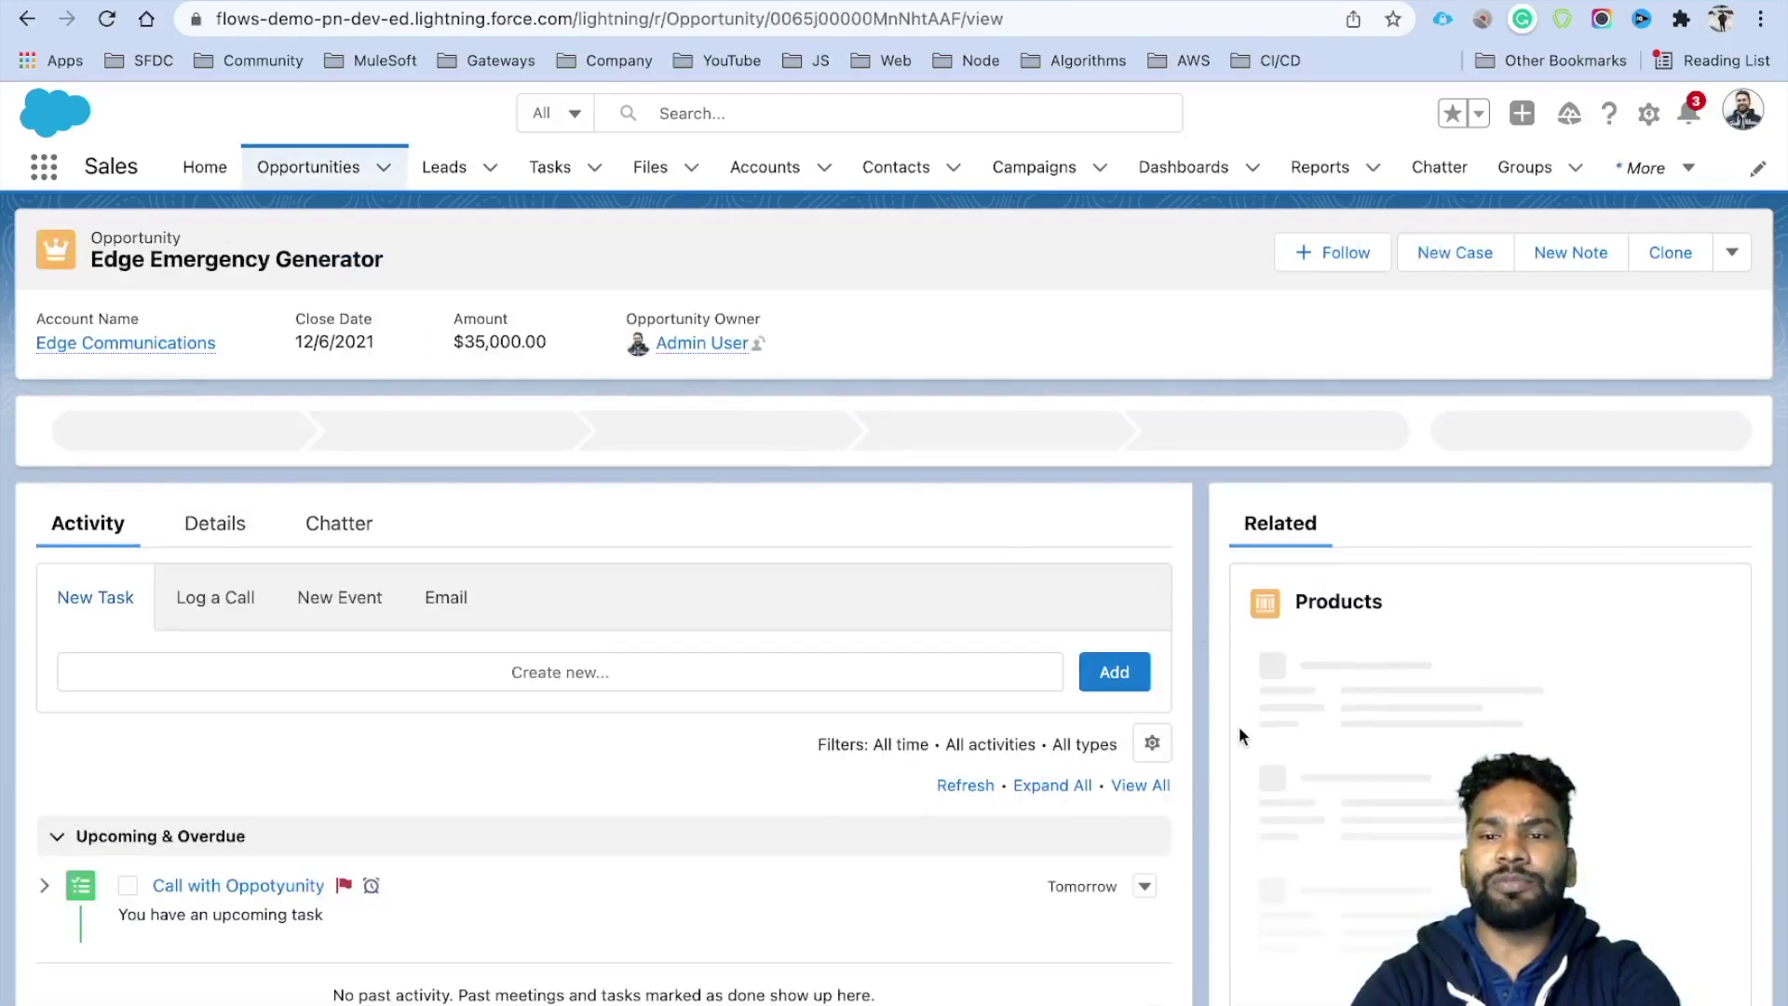
scroll(1289, 803, "down", 4)
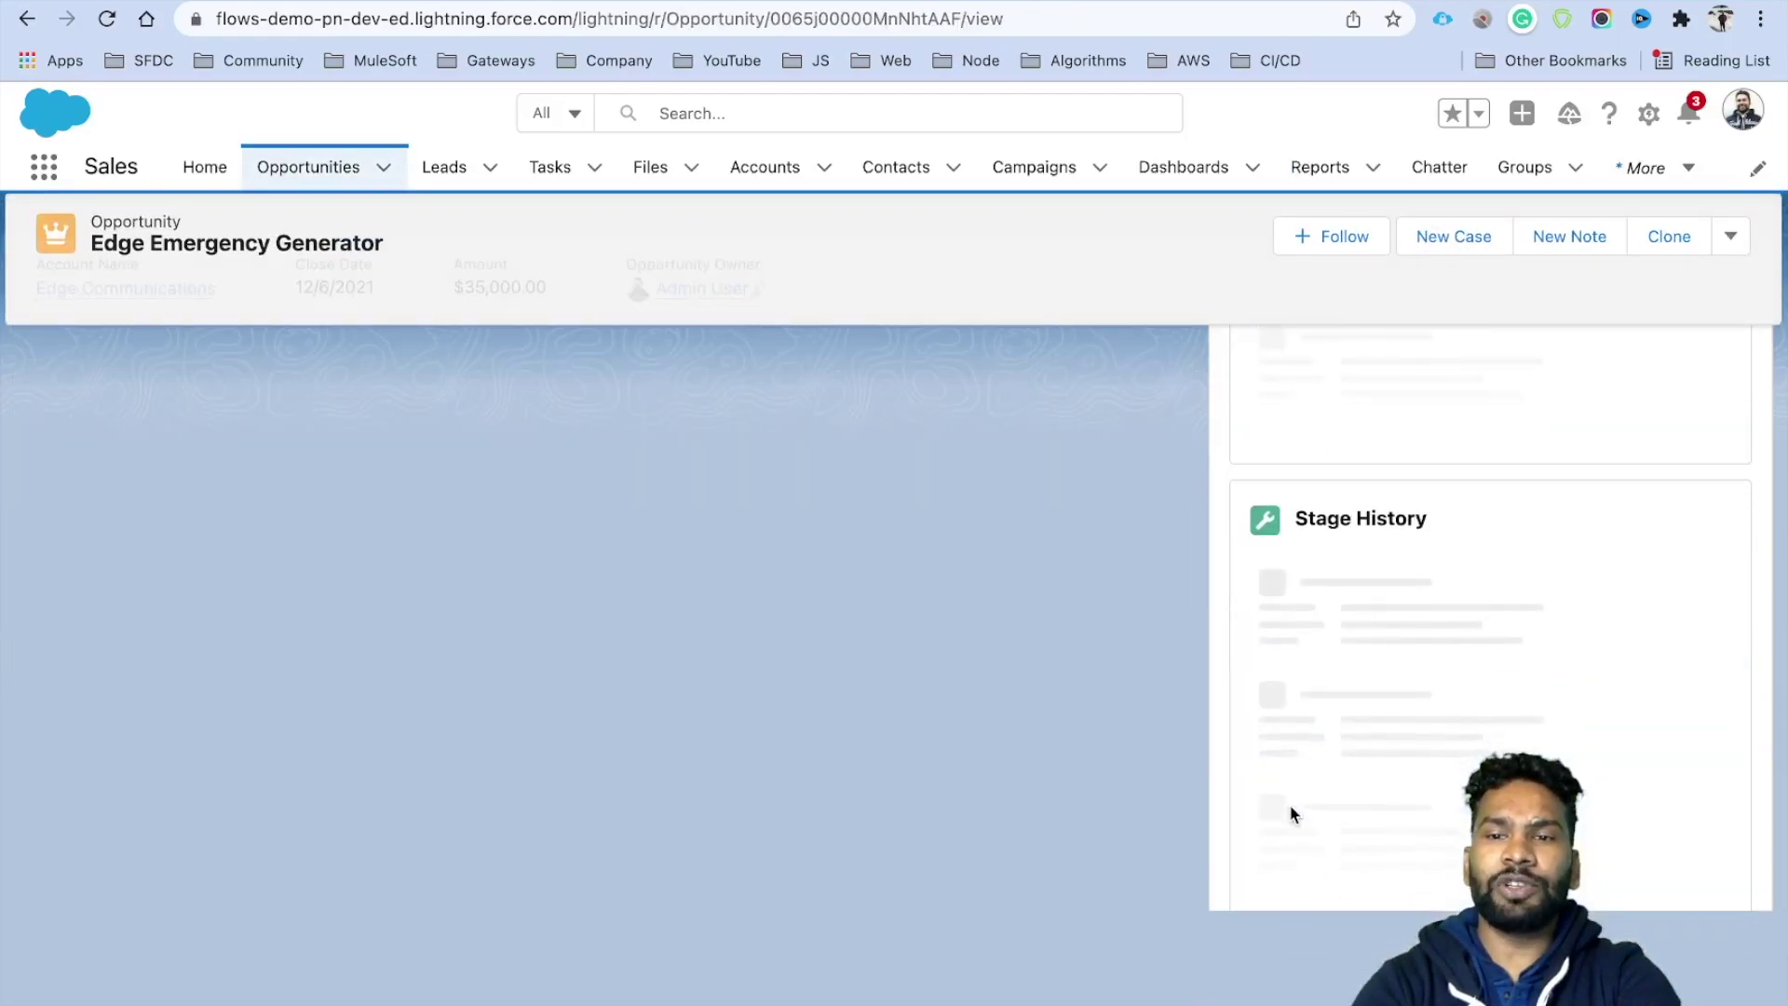
scroll(1289, 803, "down", 5)
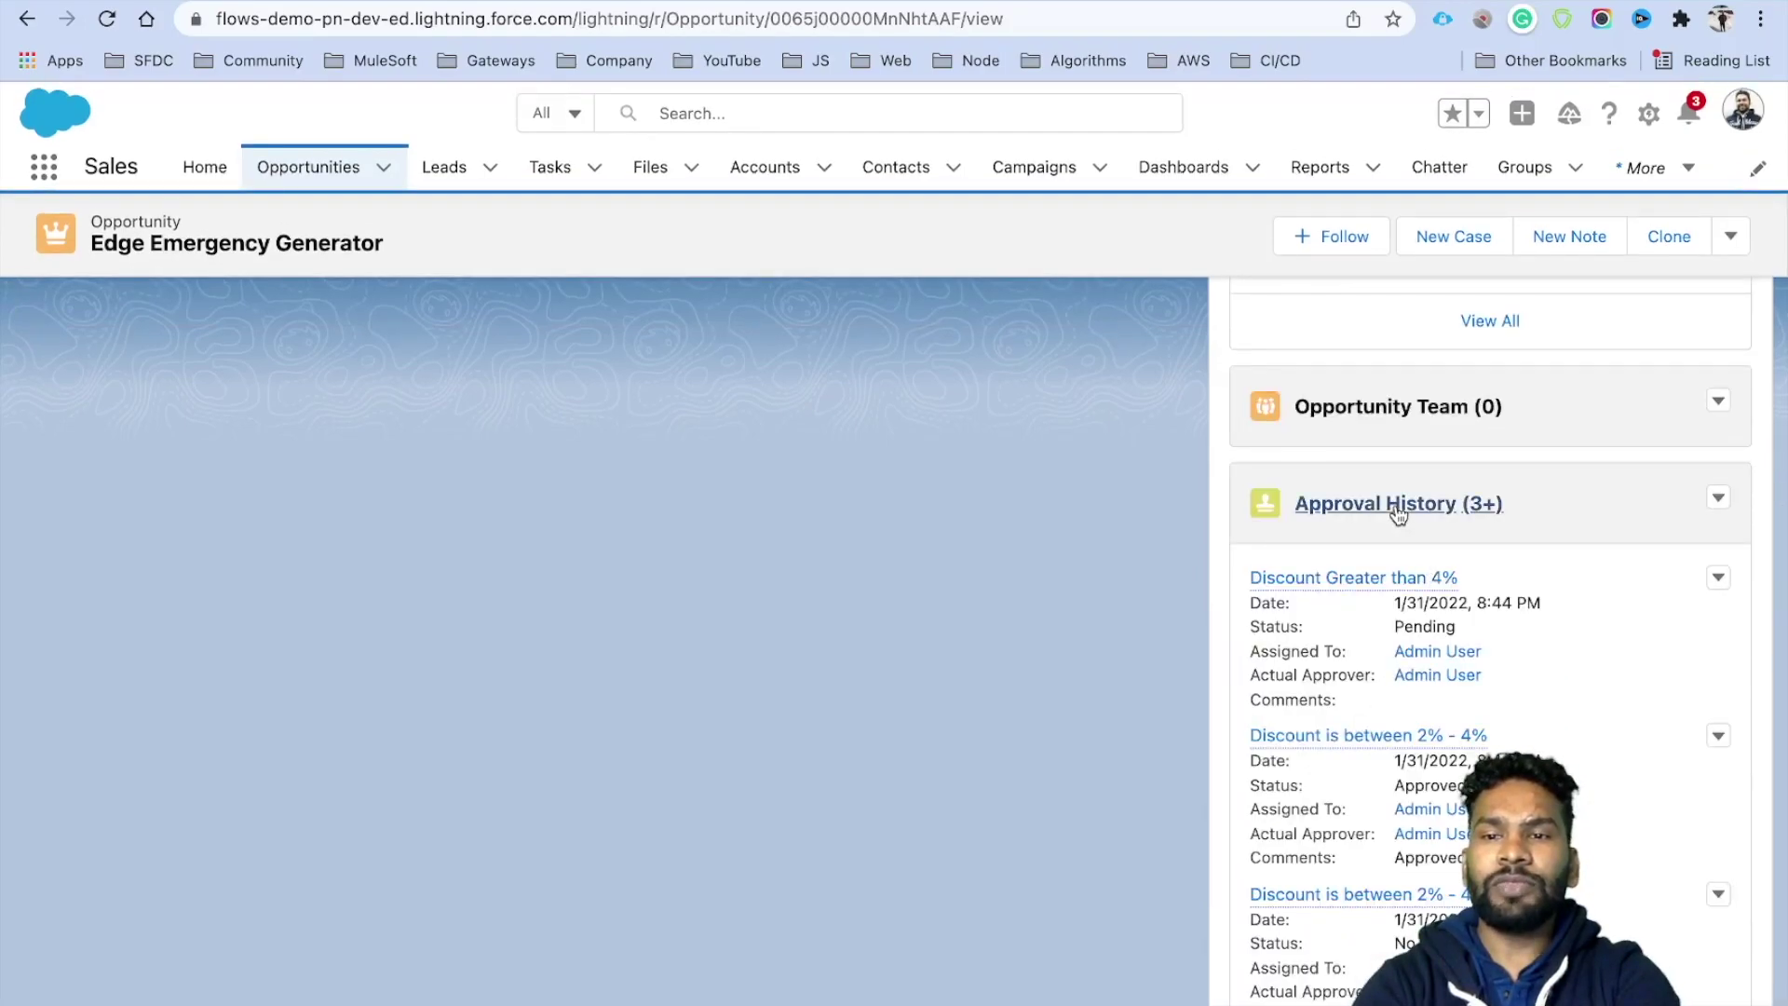
left_click(1400, 514)
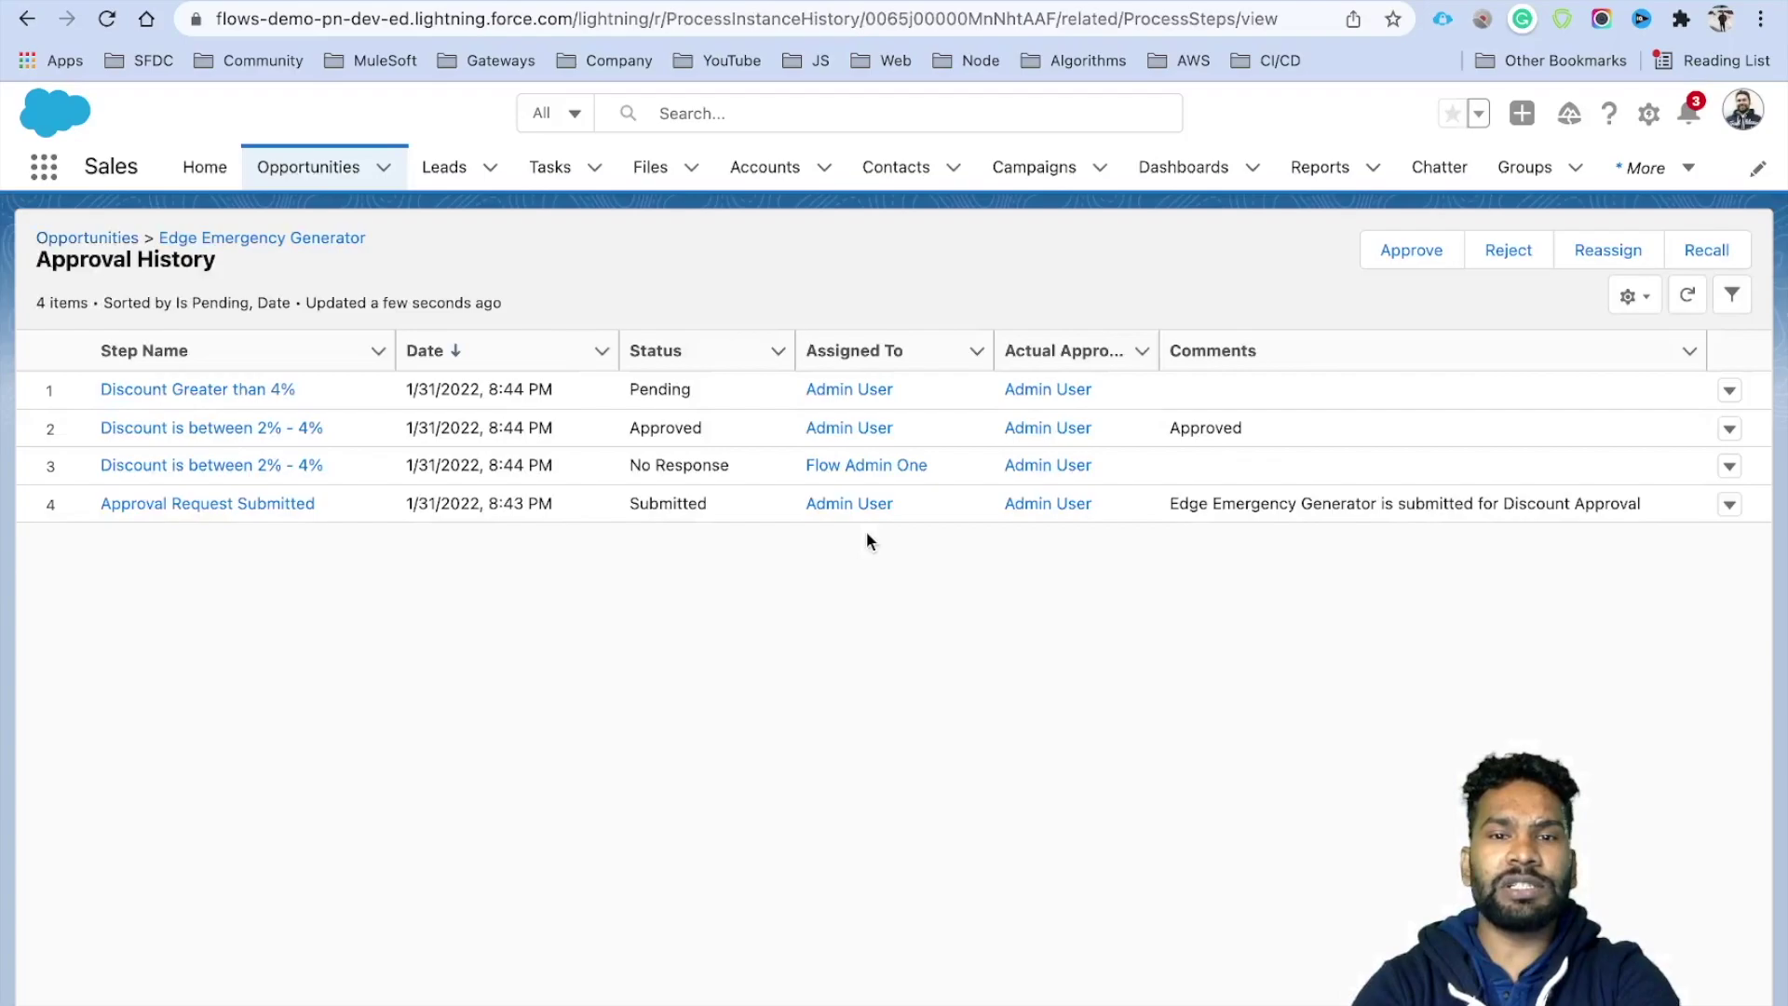
left_click_drag(298, 391, 101, 391)
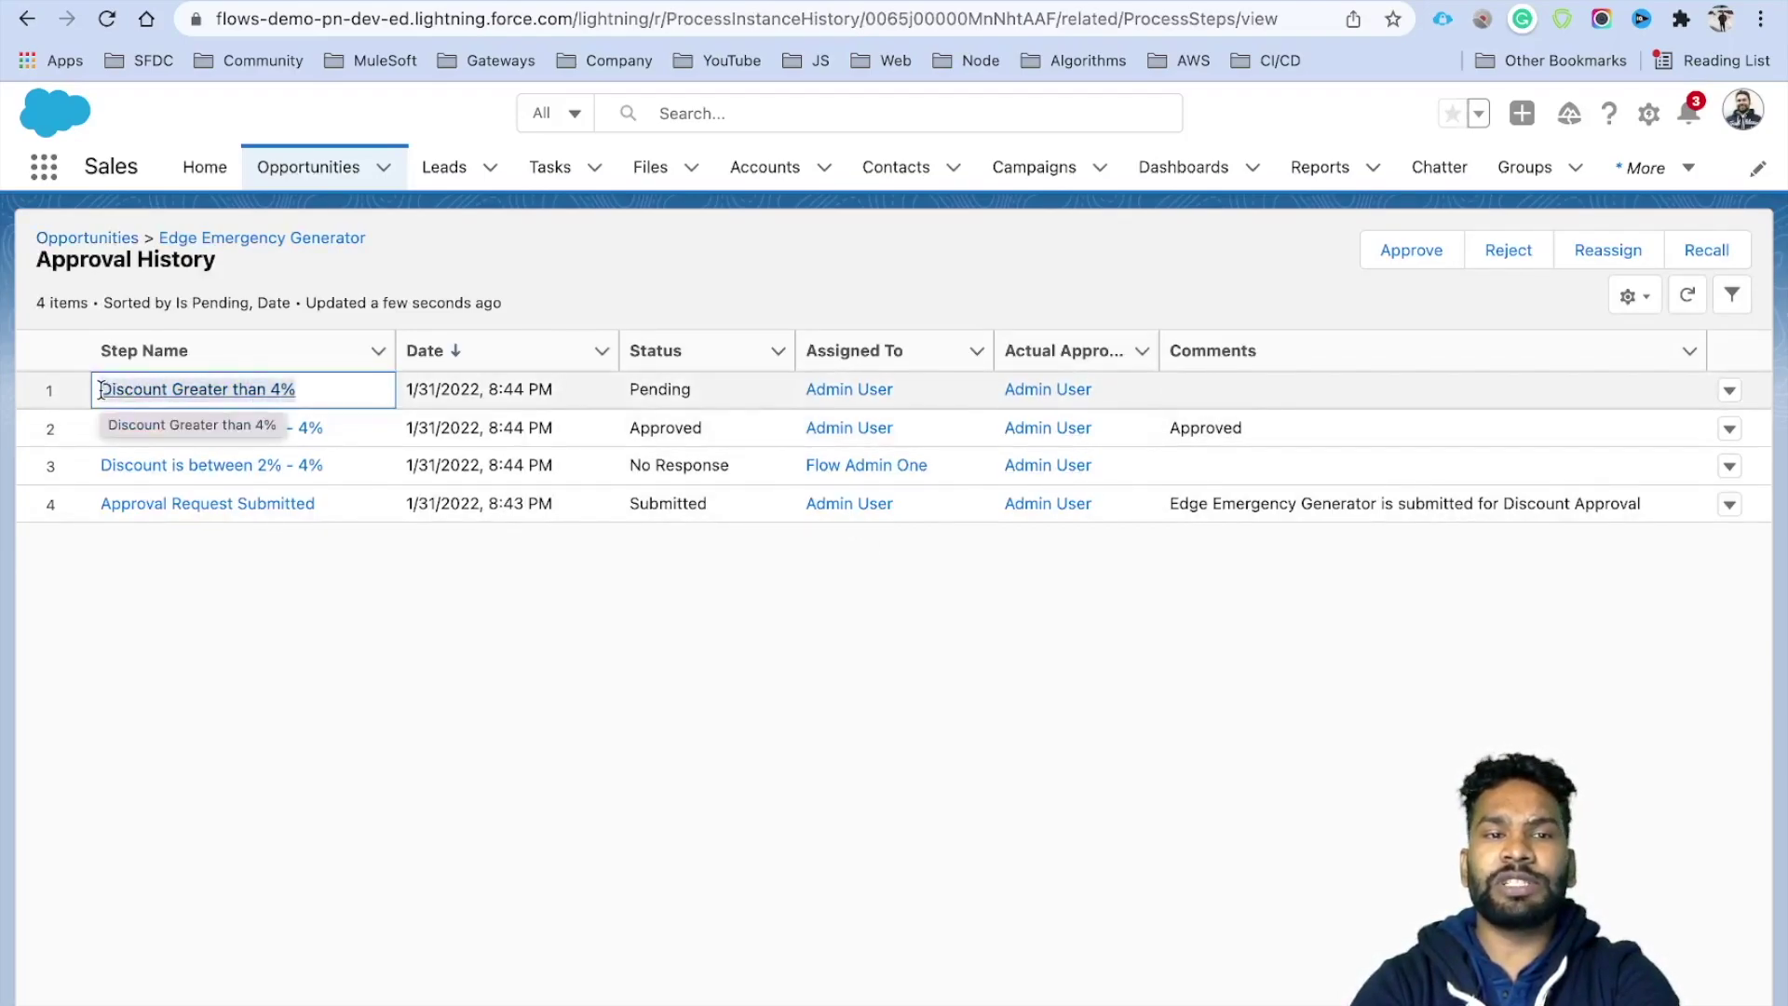
left_click(359, 327)
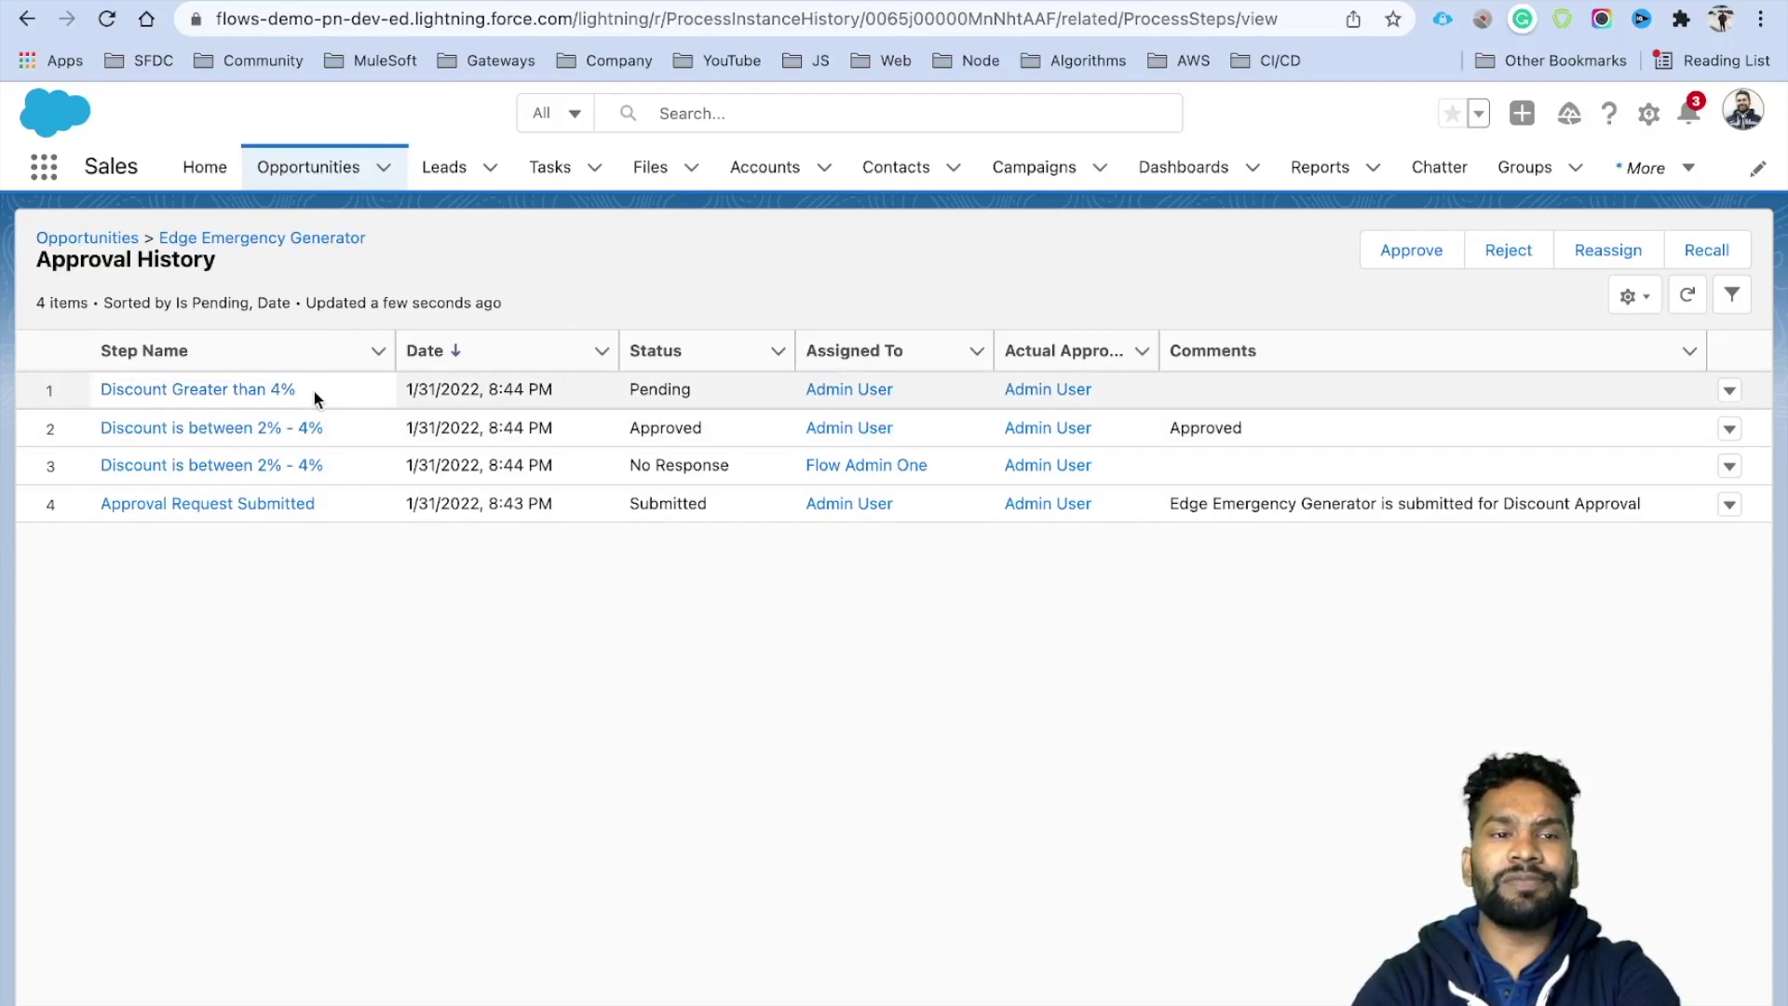
left_click_drag(314, 391, 97, 389)
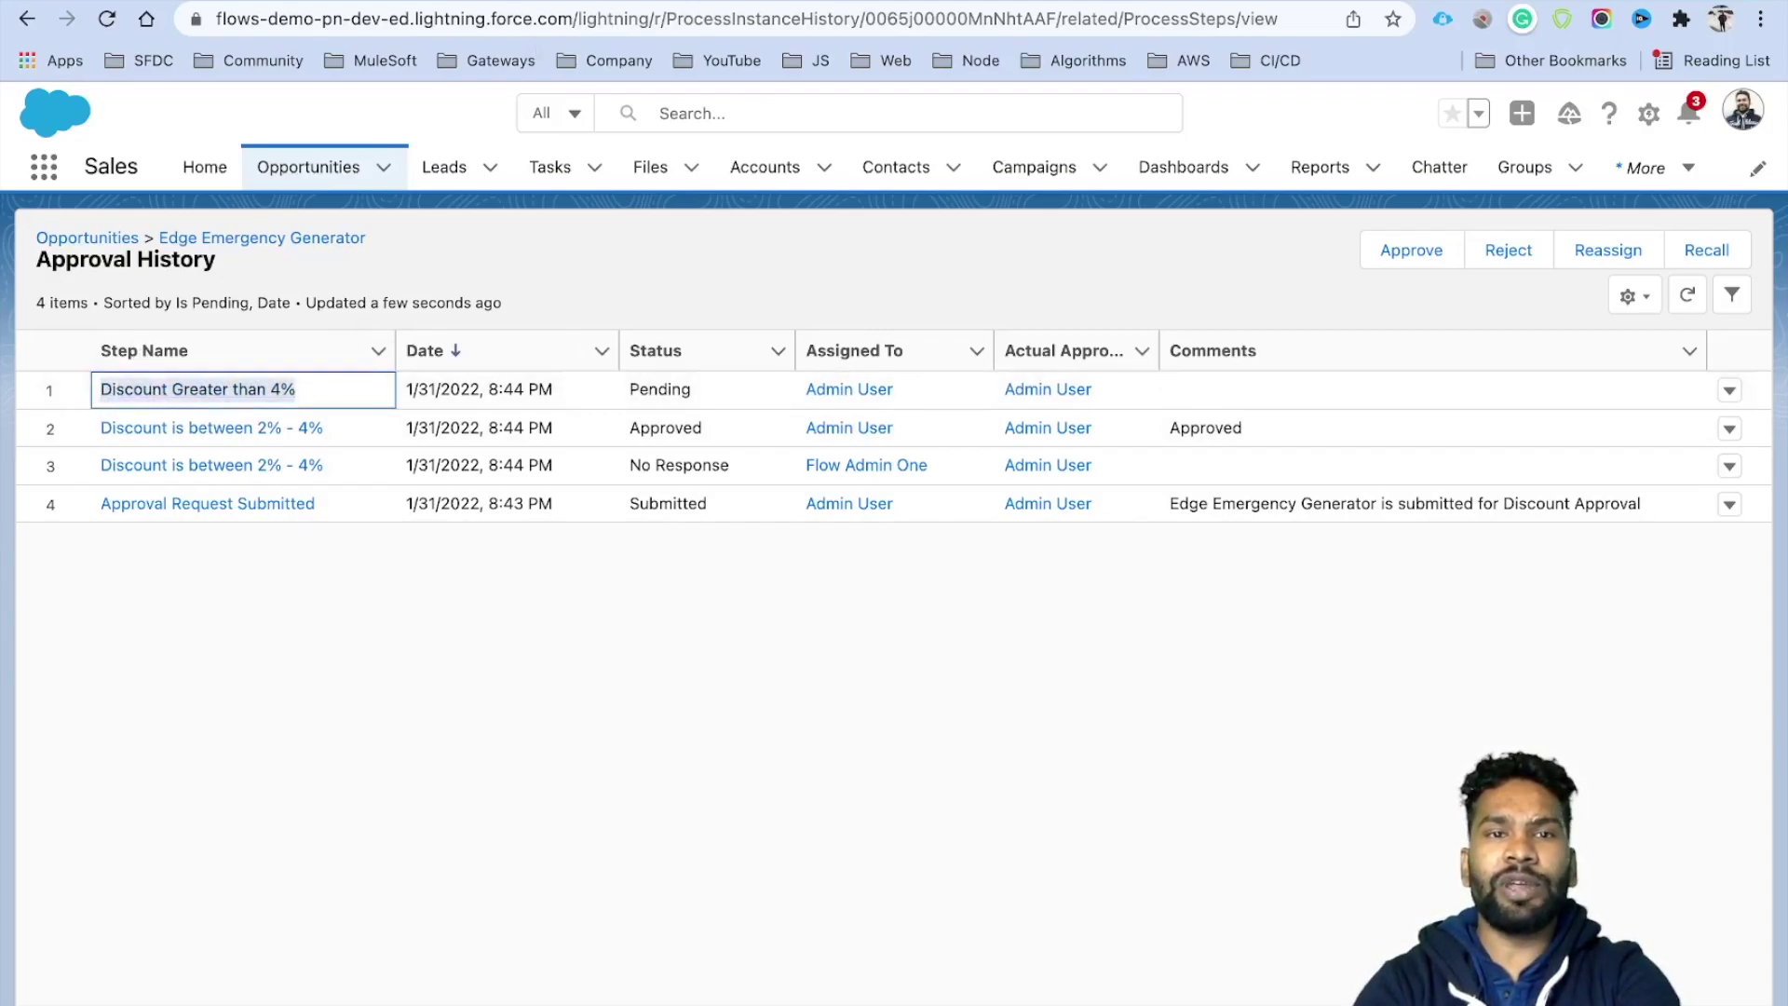
Switch to the approval process in Setup and compare the 4% thresholds in the criteria of approval steps 1 and 2.
key("ctrl+Tab")
scroll(896, 637, "down", 3)
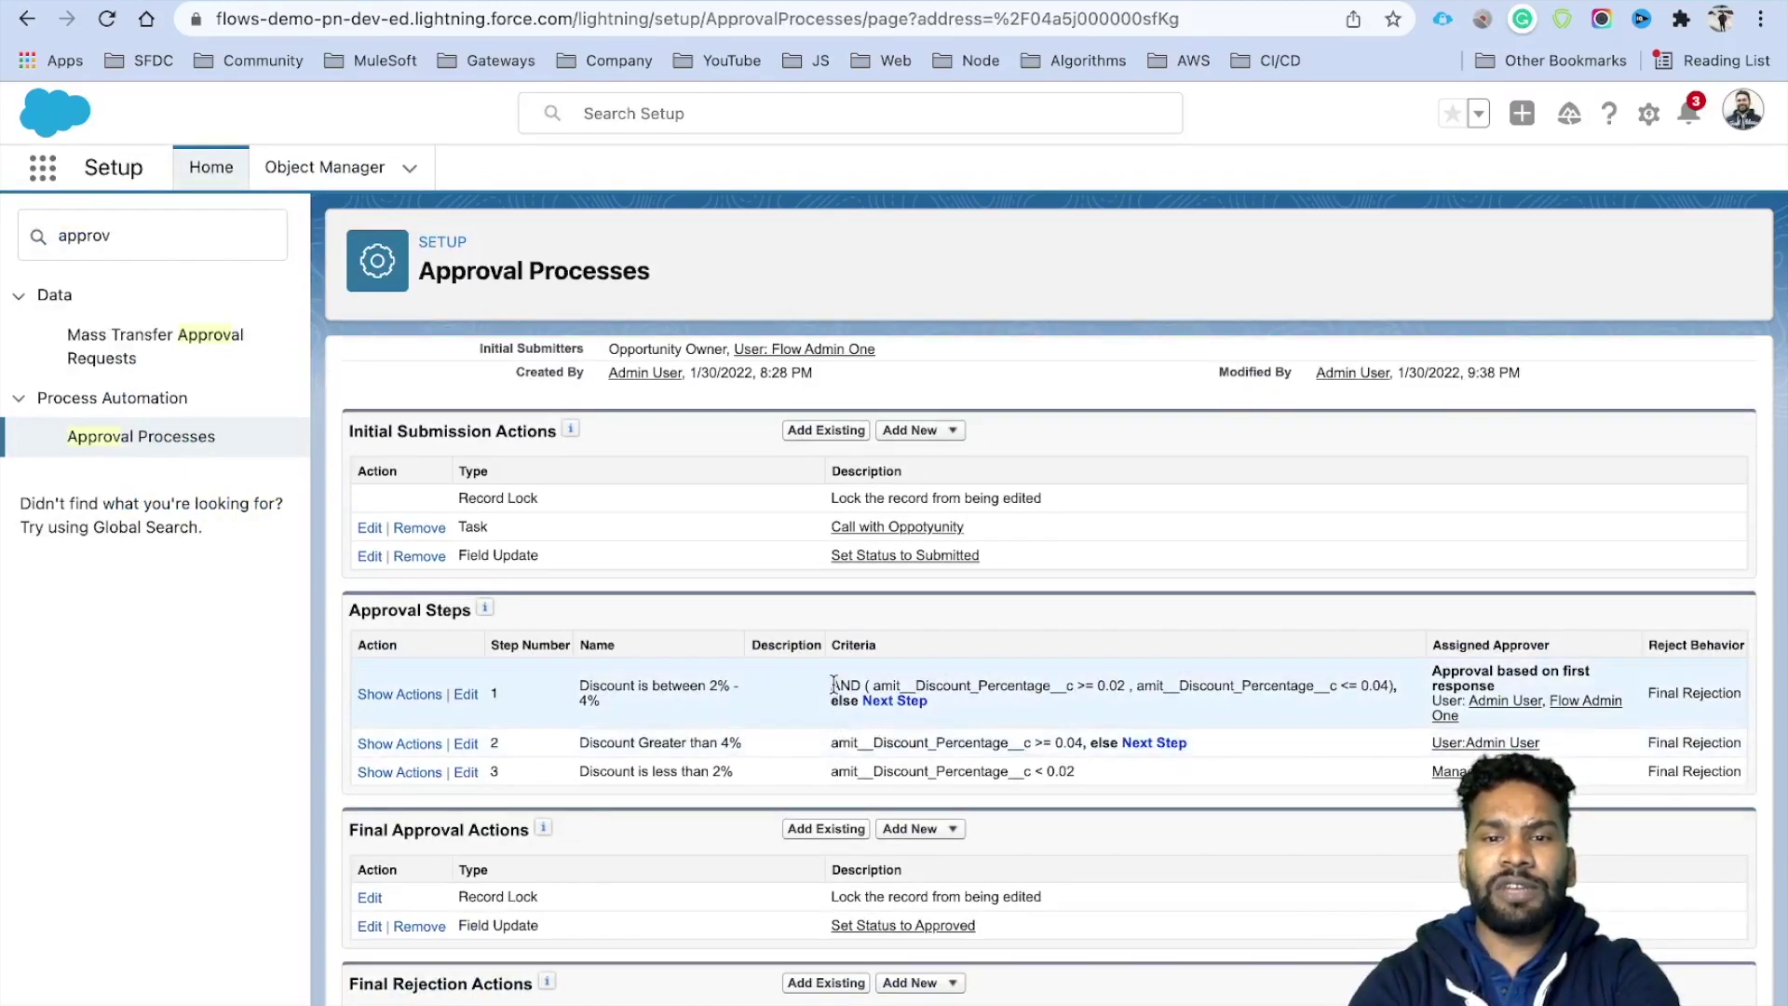
left_click_drag(835, 683, 939, 699)
left_click(1256, 674)
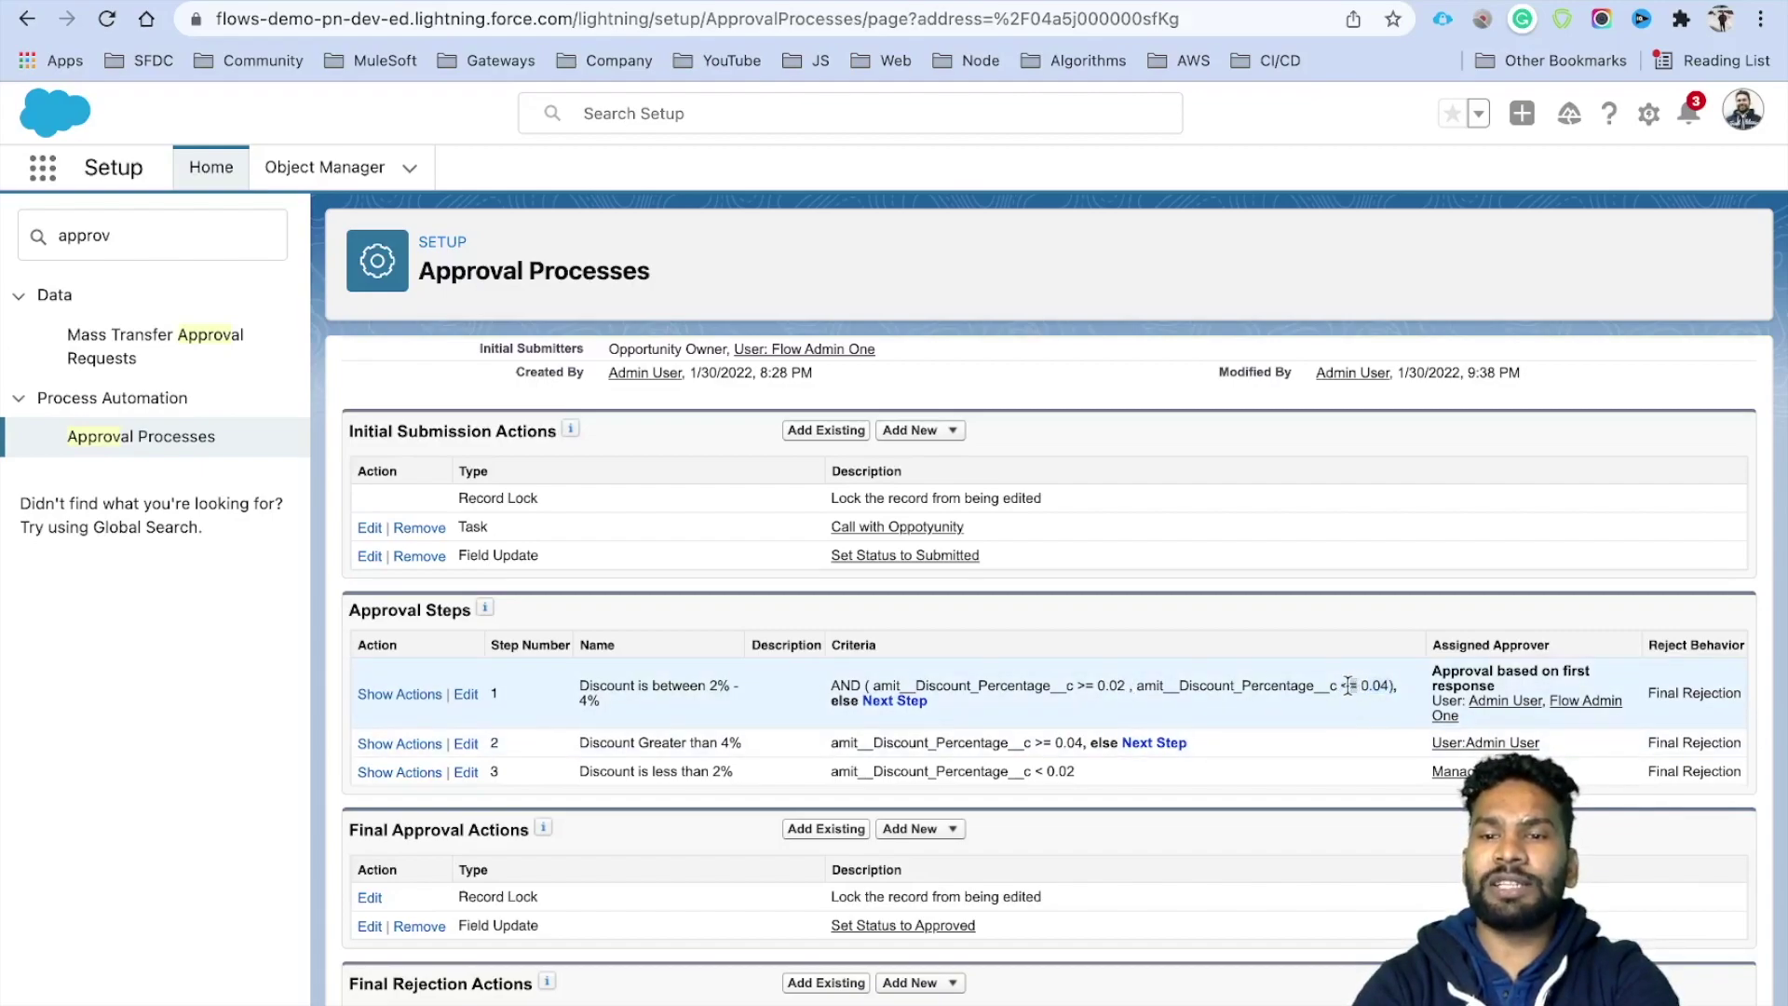
left_click_drag(1360, 686, 1389, 686)
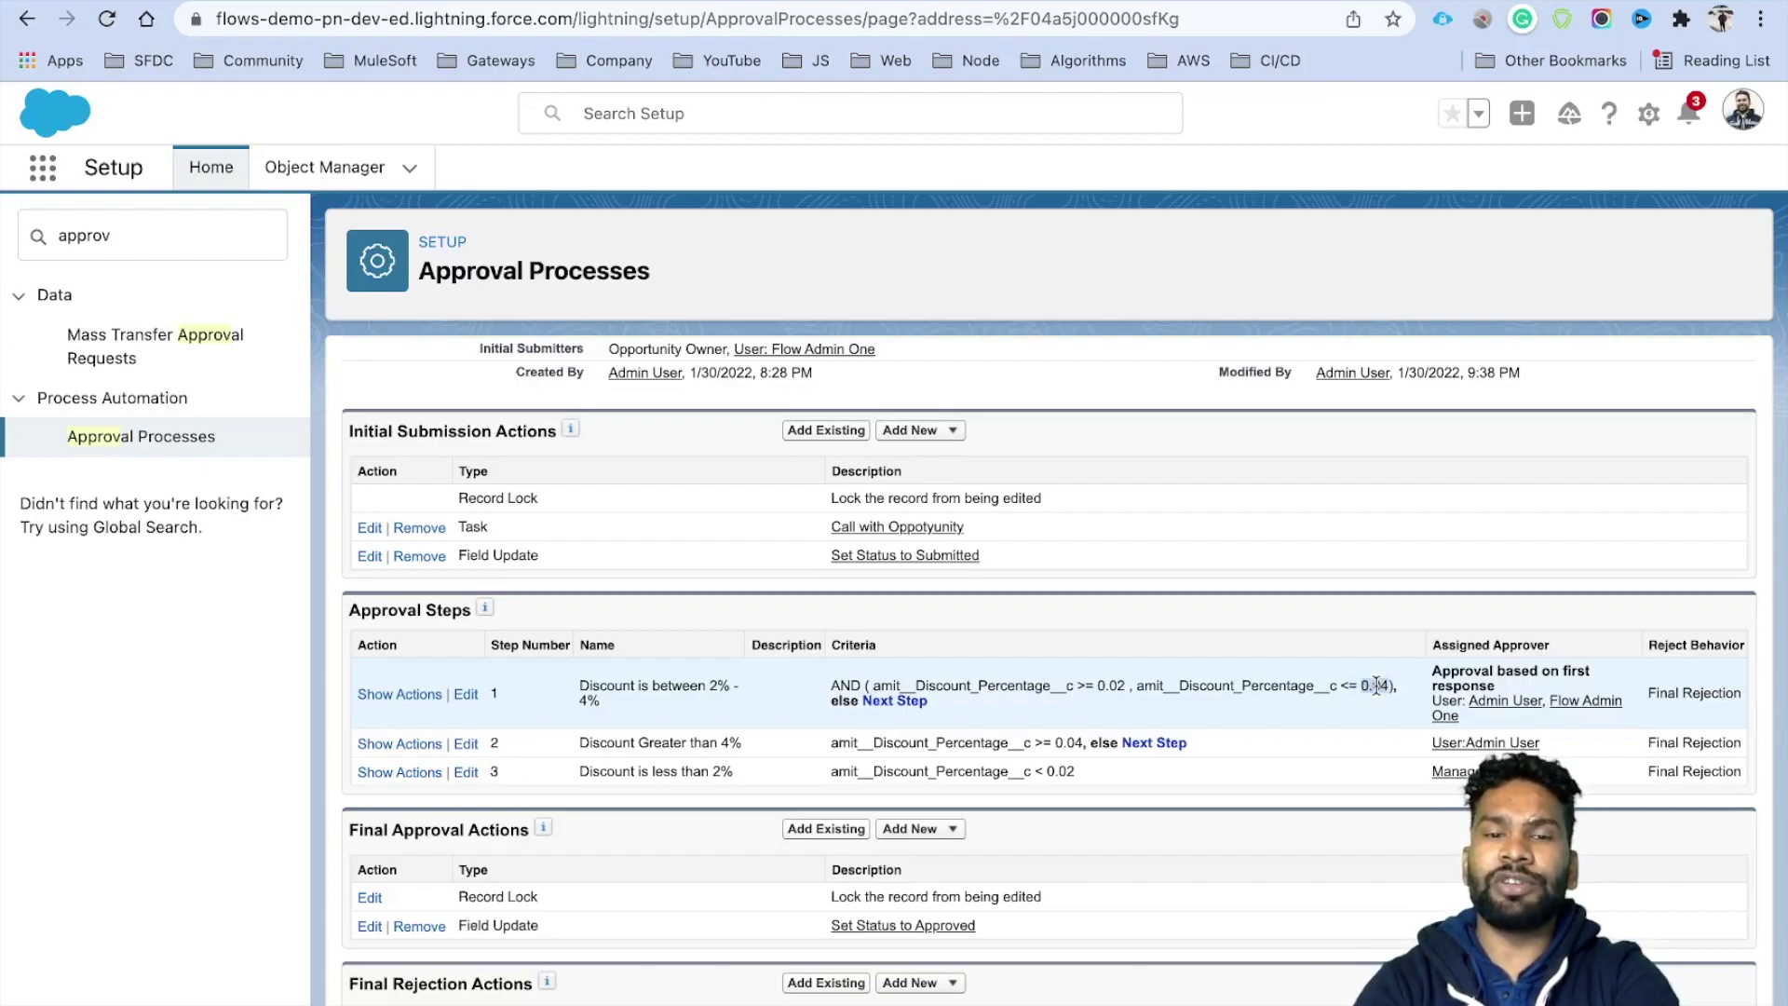
left_click_drag(1034, 742, 1048, 738)
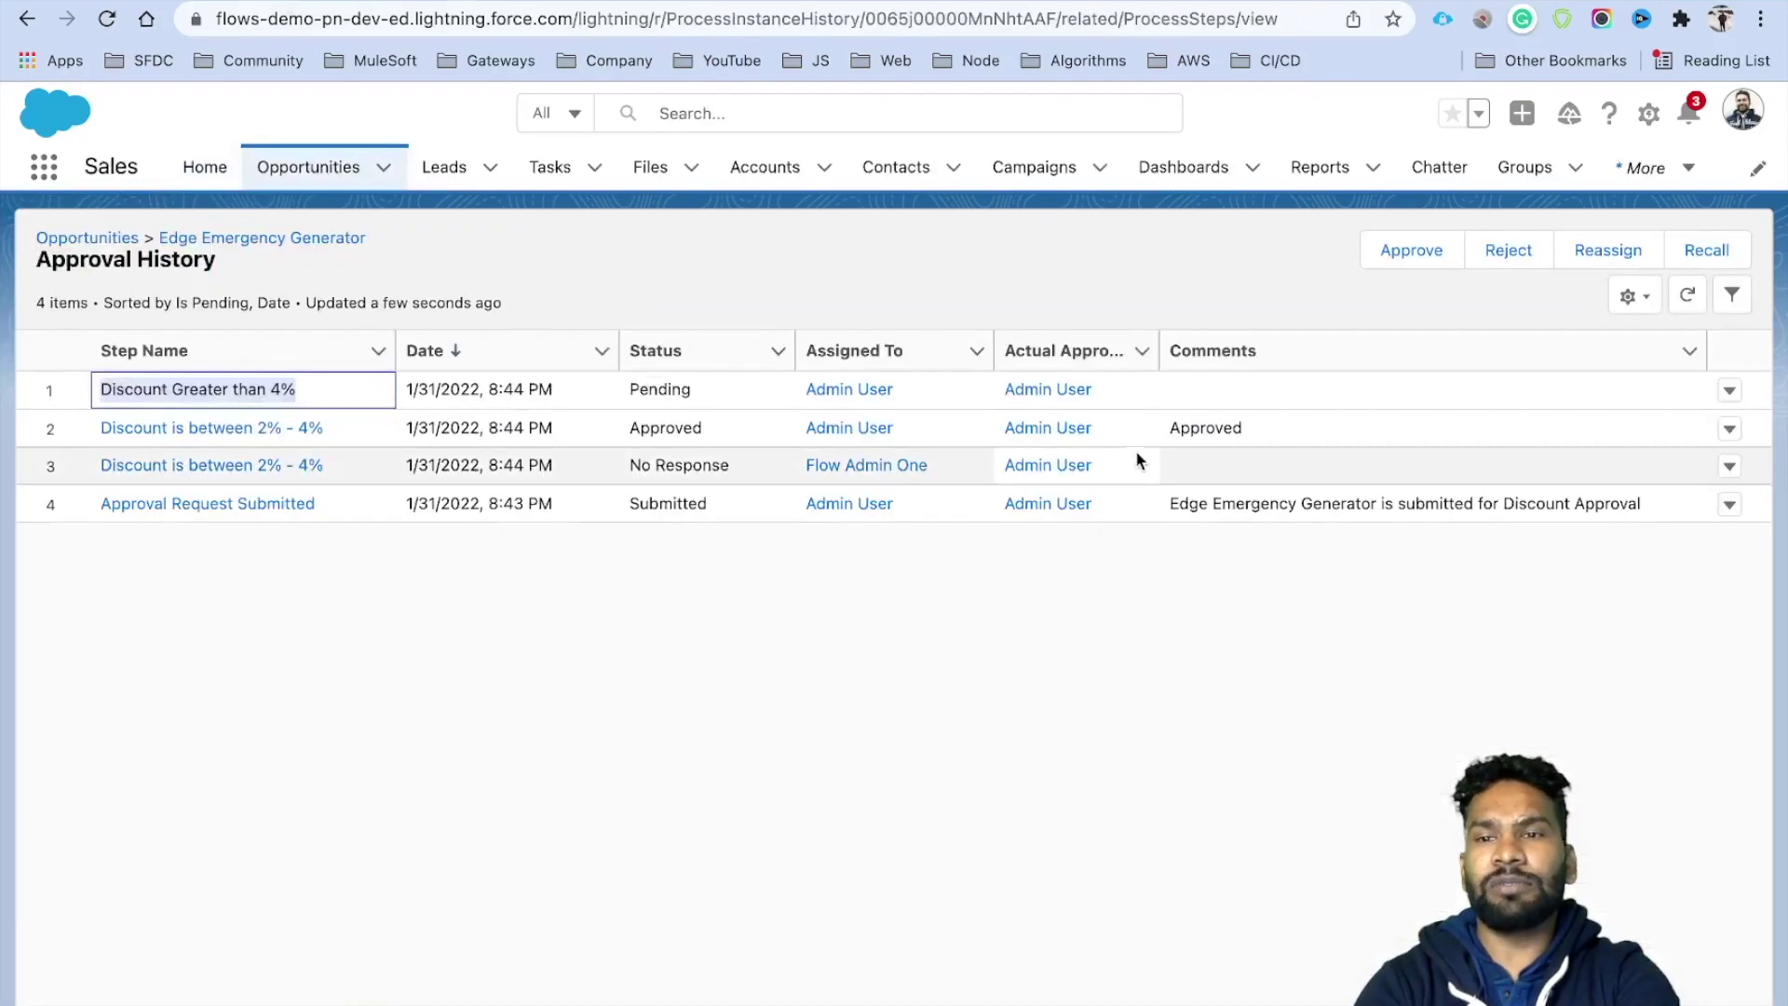
Return to the opportunity's approval history and try to approve the pending request without comments.
left_click(1412, 250)
left_click(1216, 818)
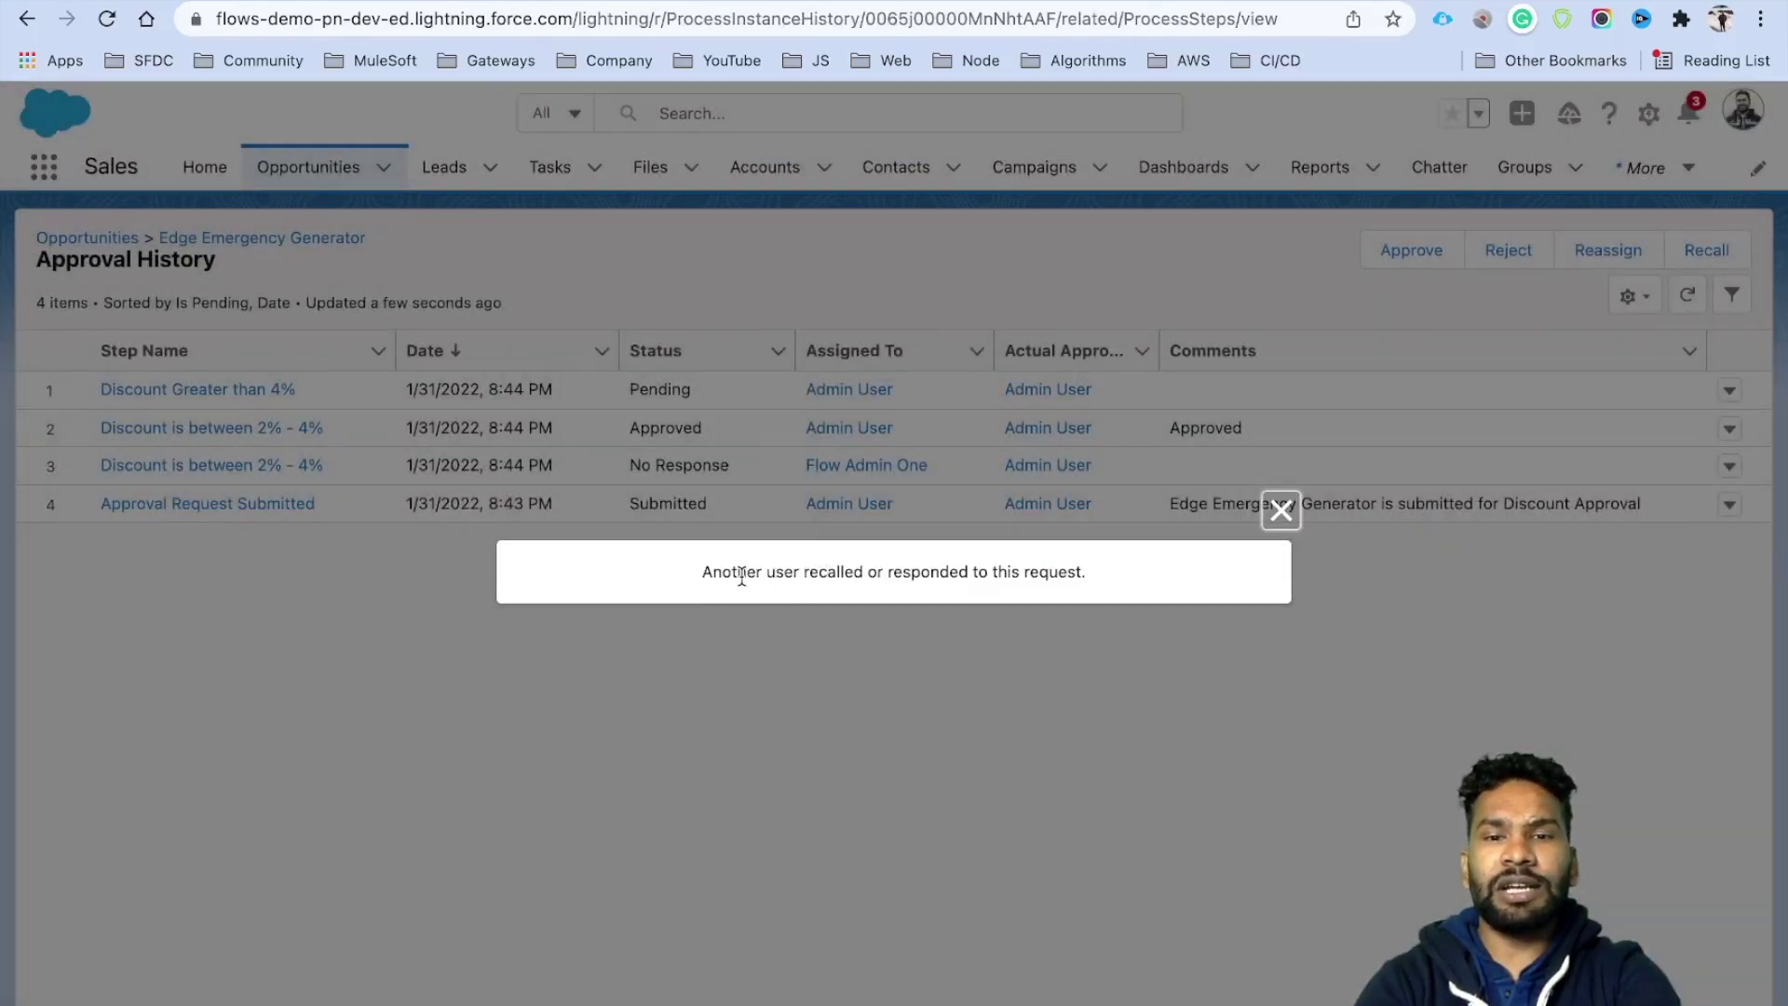
left_click(1270, 517)
Reload the approval history and approve the pending Discount Greater than 4% request without comments.
left_click(102, 26)
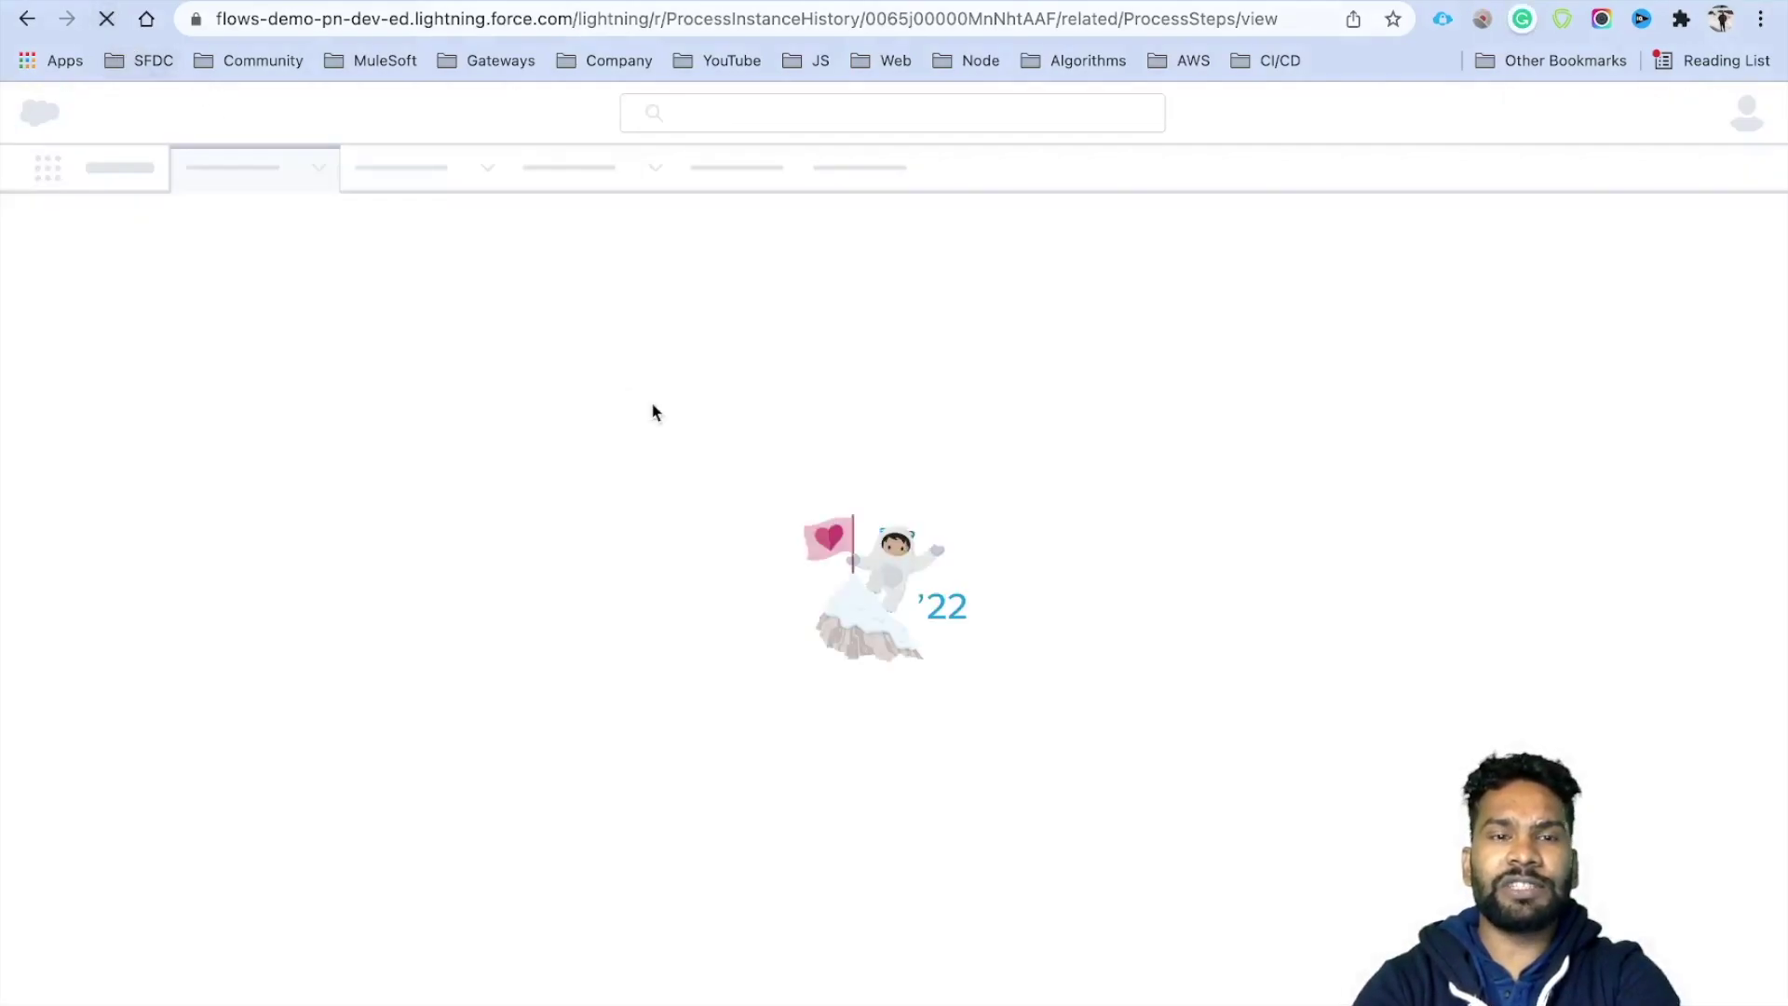
left_click(1411, 260)
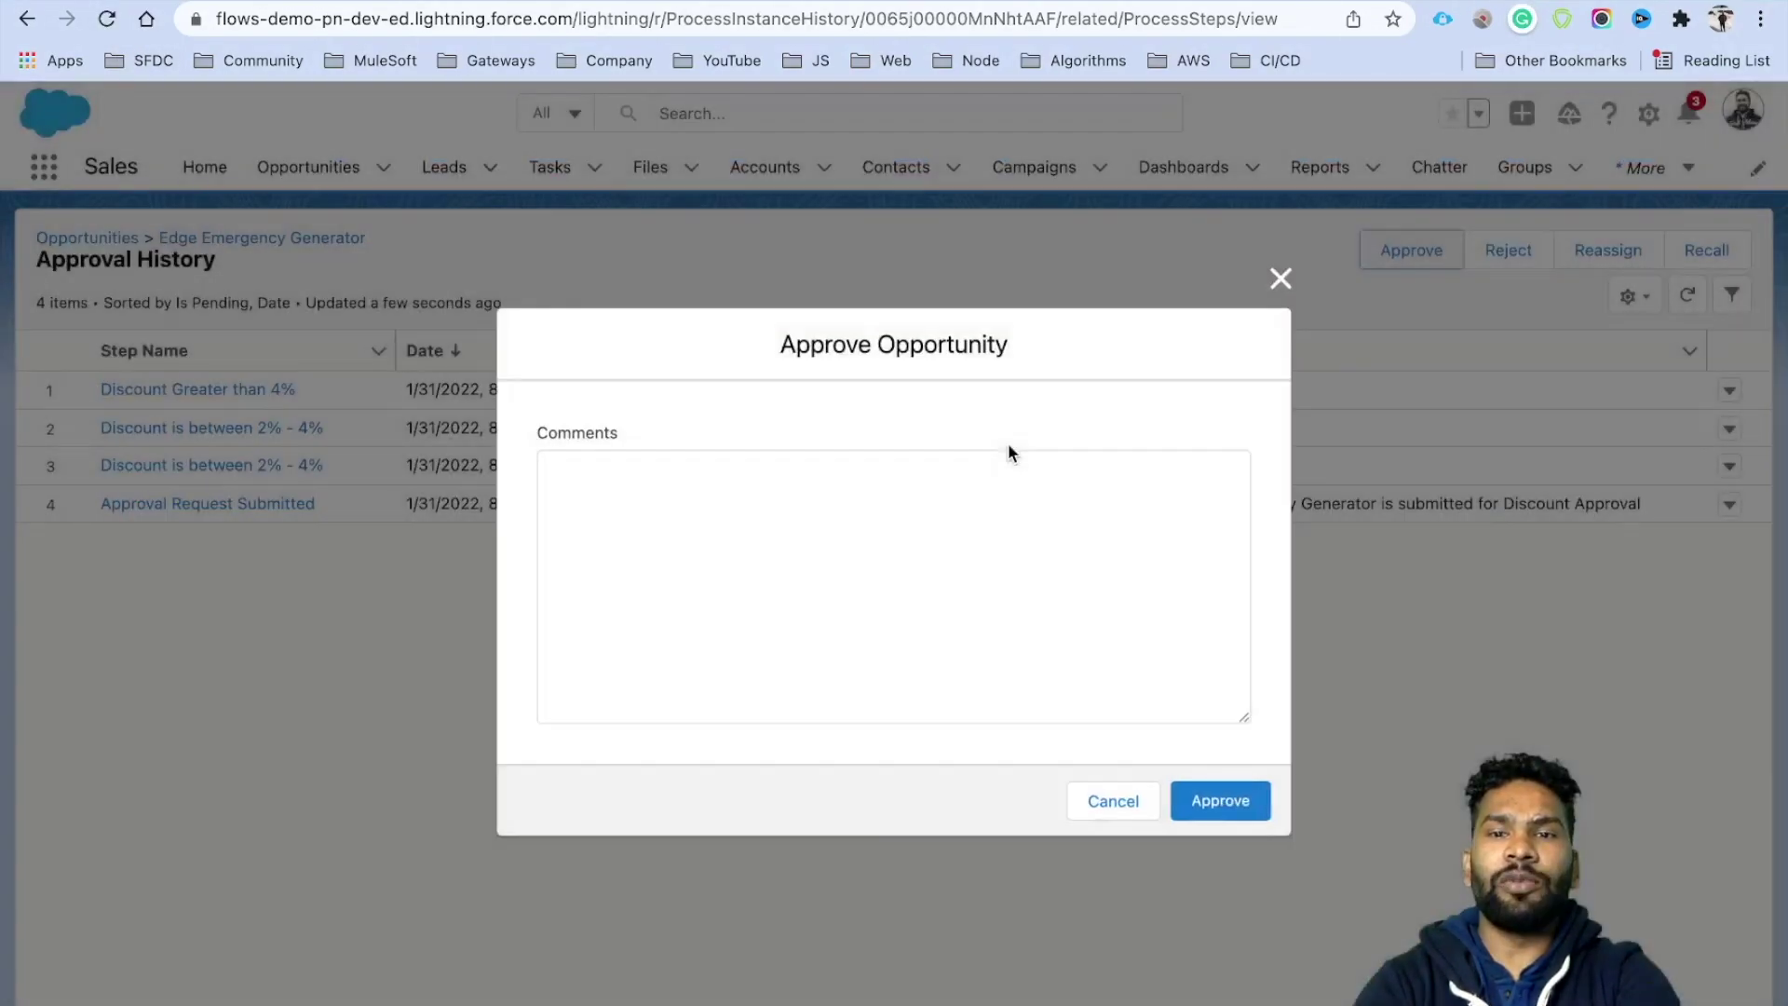
left_click(1210, 800)
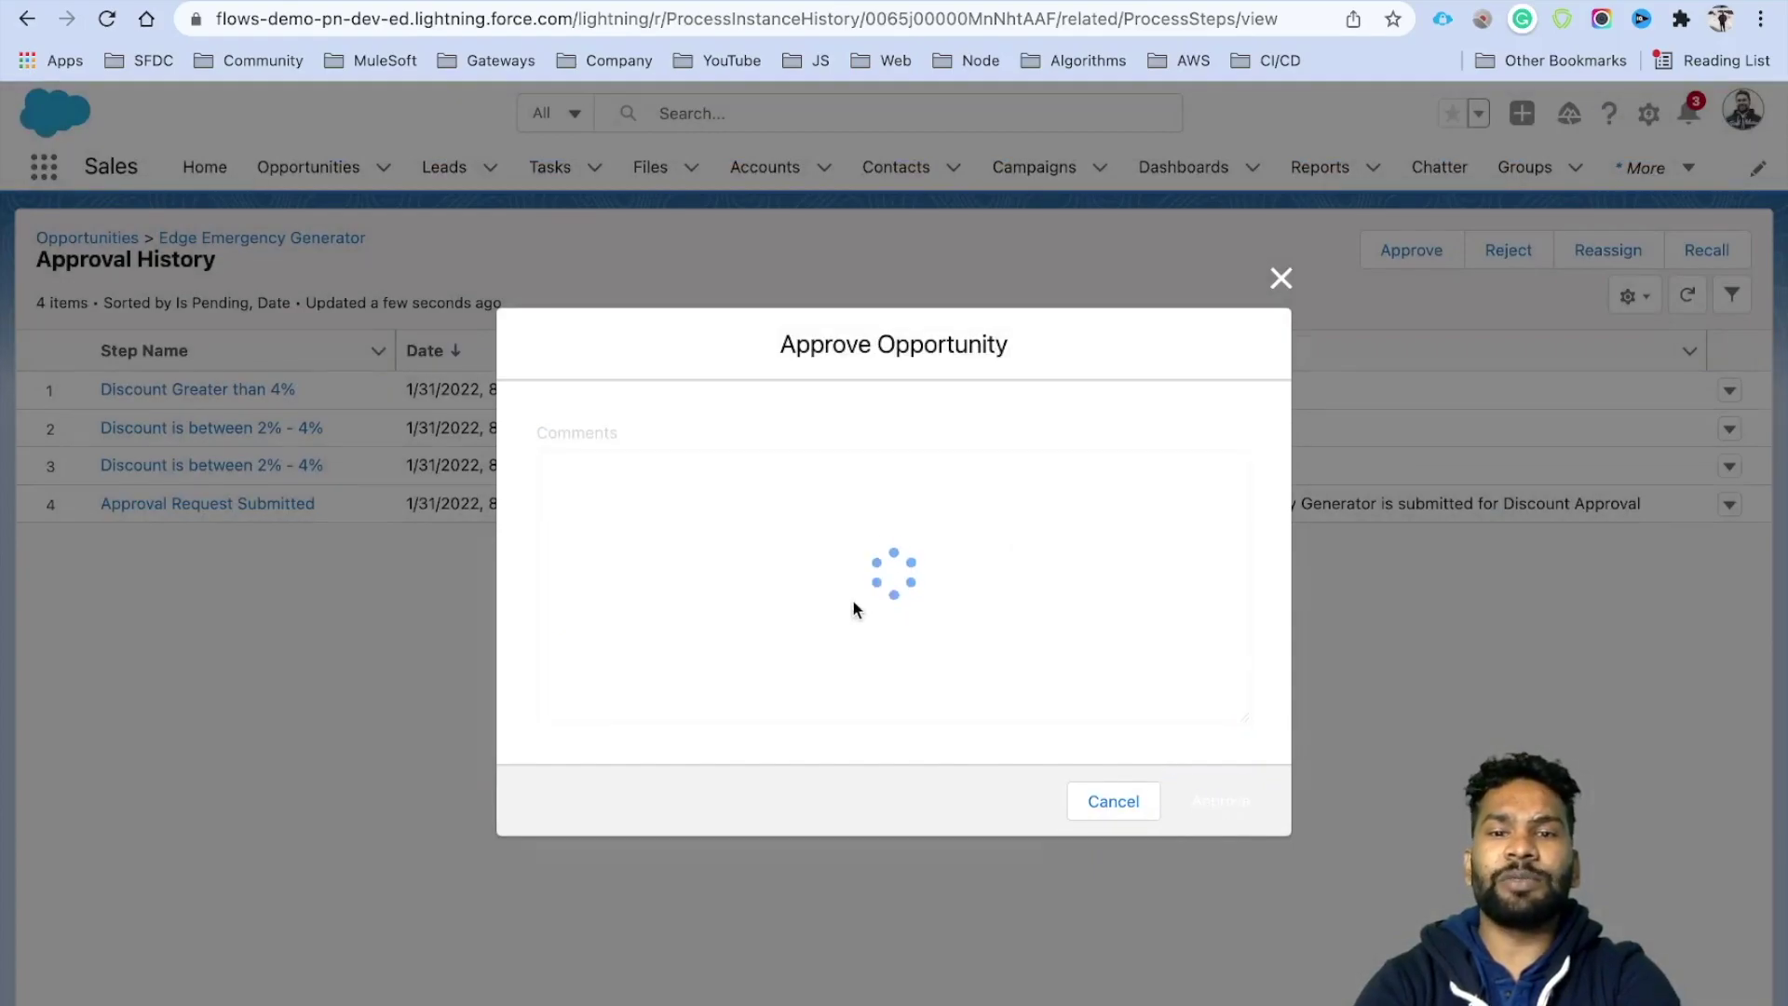